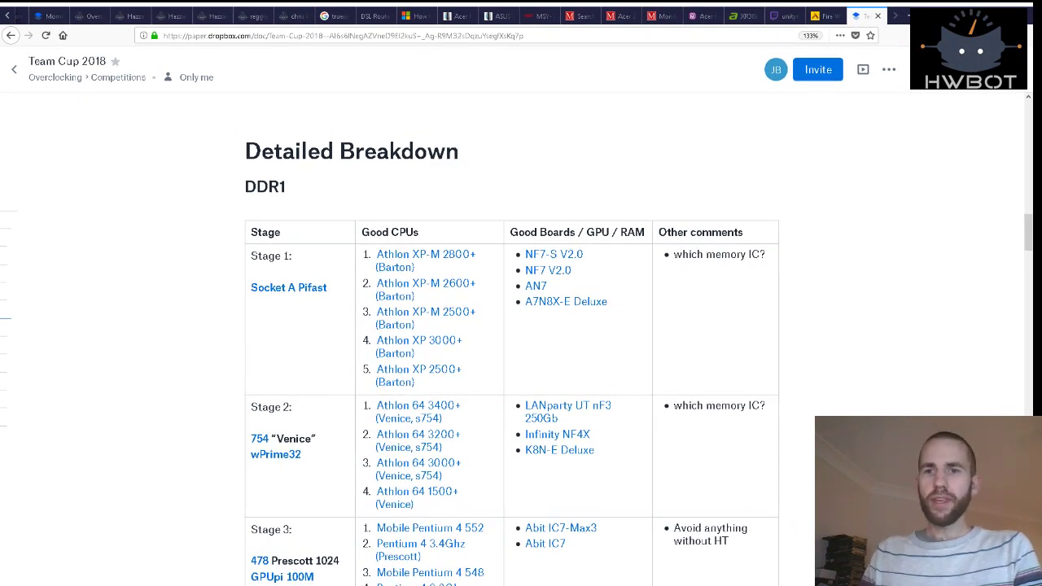
Show the DDR1 table of the Stages Overview in full screen with the page zoomed in one level
scroll(151, 259, "up", 15)
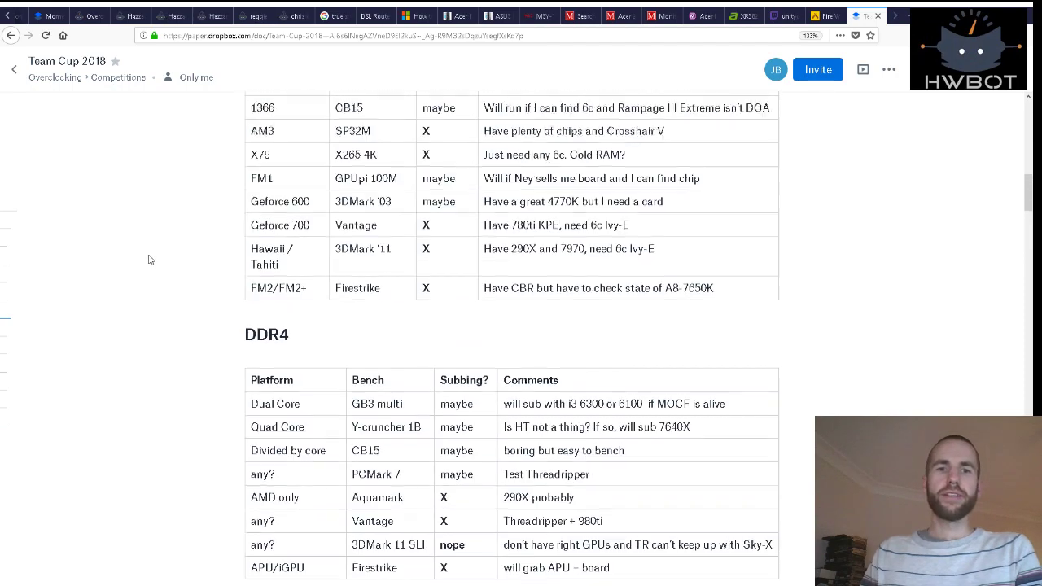
scroll(179, 246, "down", 3)
scroll(183, 246, "up", 3)
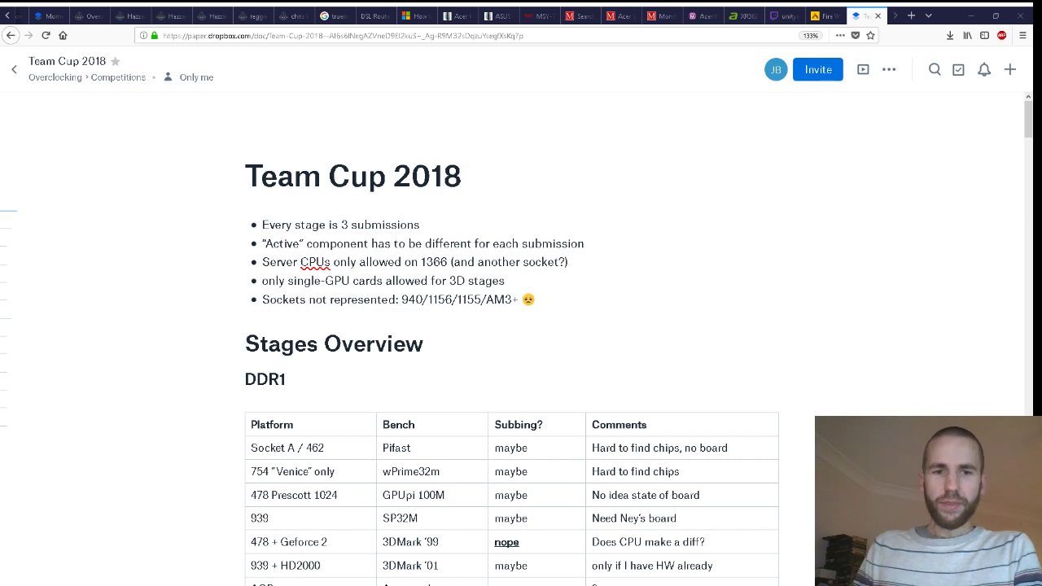
scroll(520, 342, "down", 3)
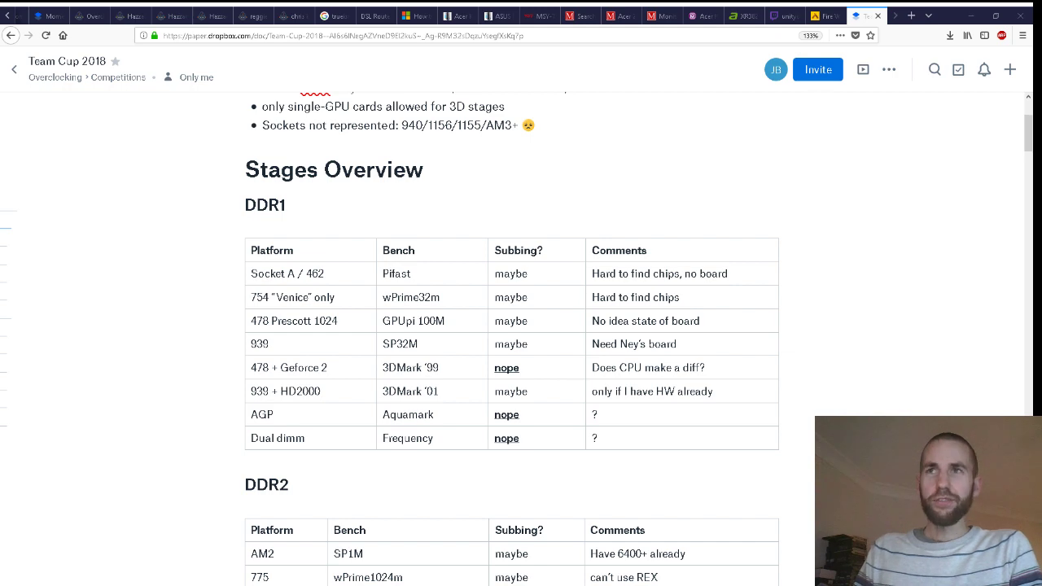
scroll(839, 328, "down", 2)
key("ctrl+plus")
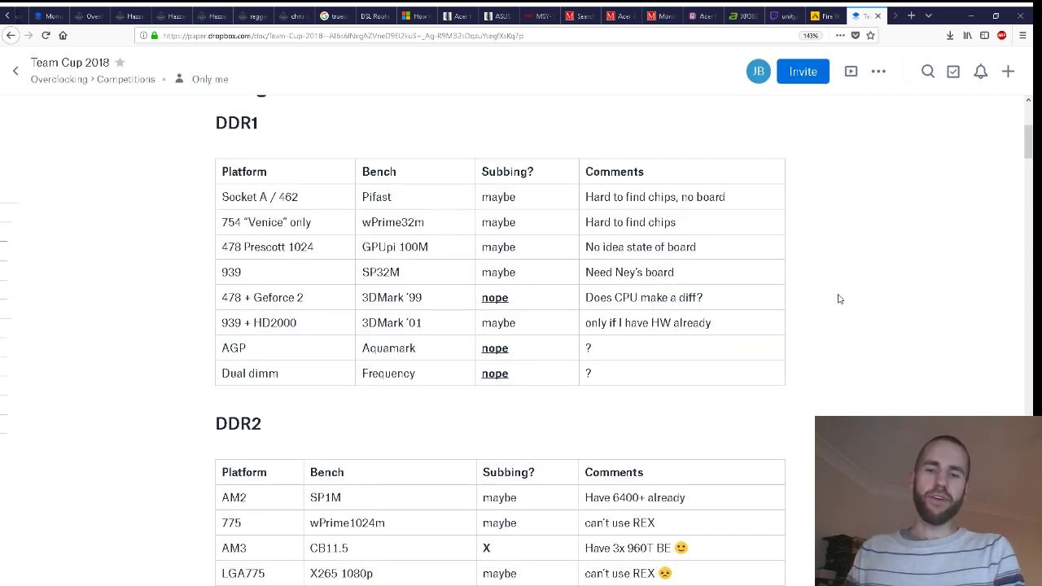
key("F11")
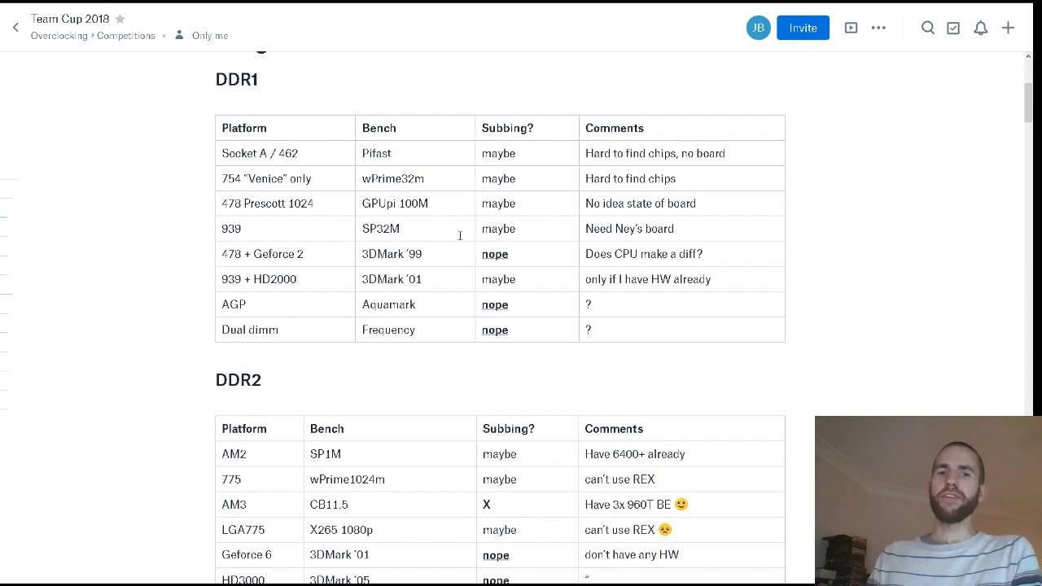
Examine the DDR1 stages table row by row, from Socket A / 462 to Dual dimm, including benchmarks, subbing status and comments
left_click(582, 232)
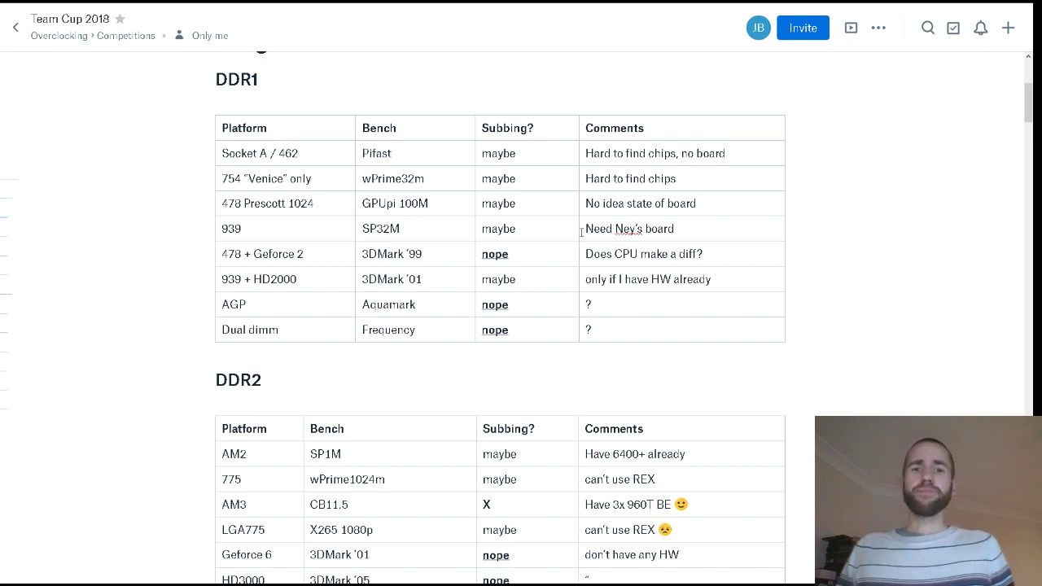
left_click(586, 270)
left_click(570, 200)
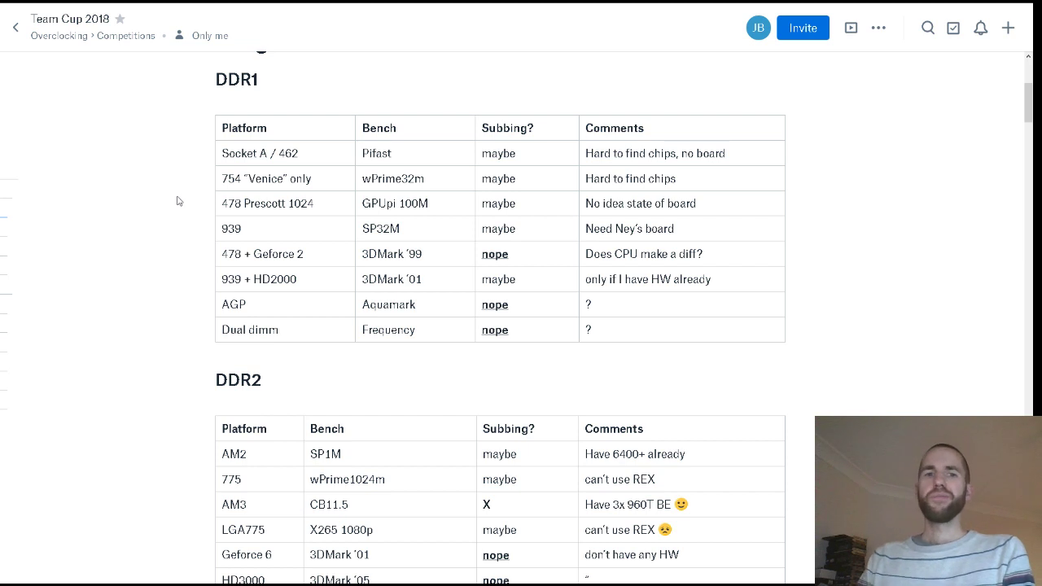
left_click(437, 183)
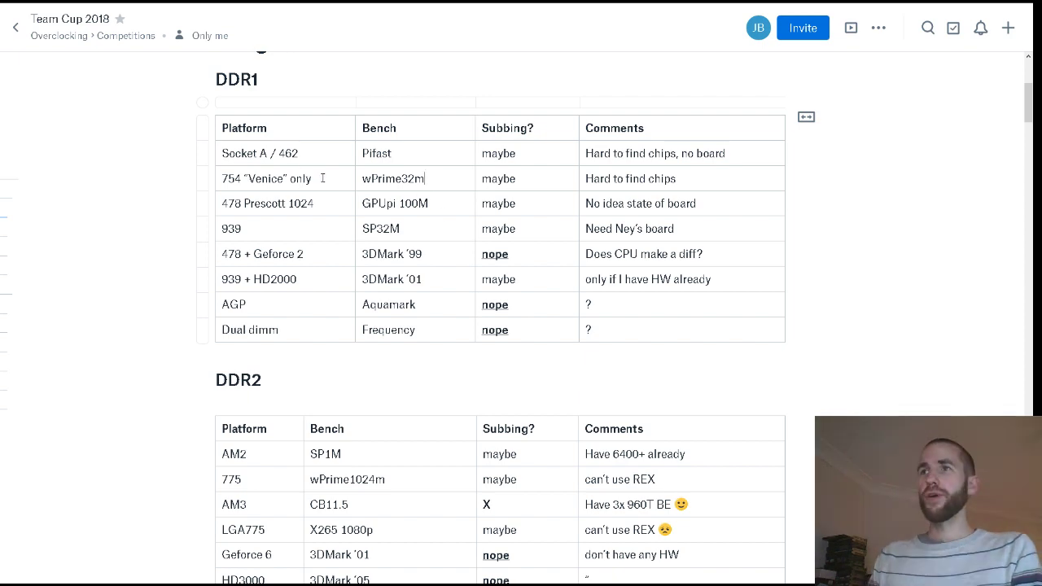
scroll(323, 176, "down", 1)
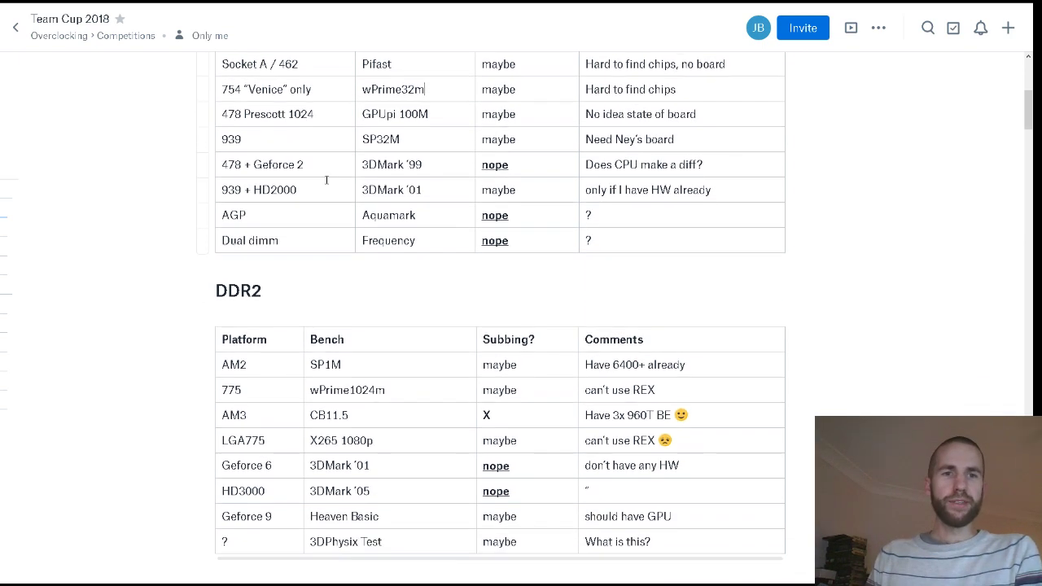
scroll(376, 188, "up", 1)
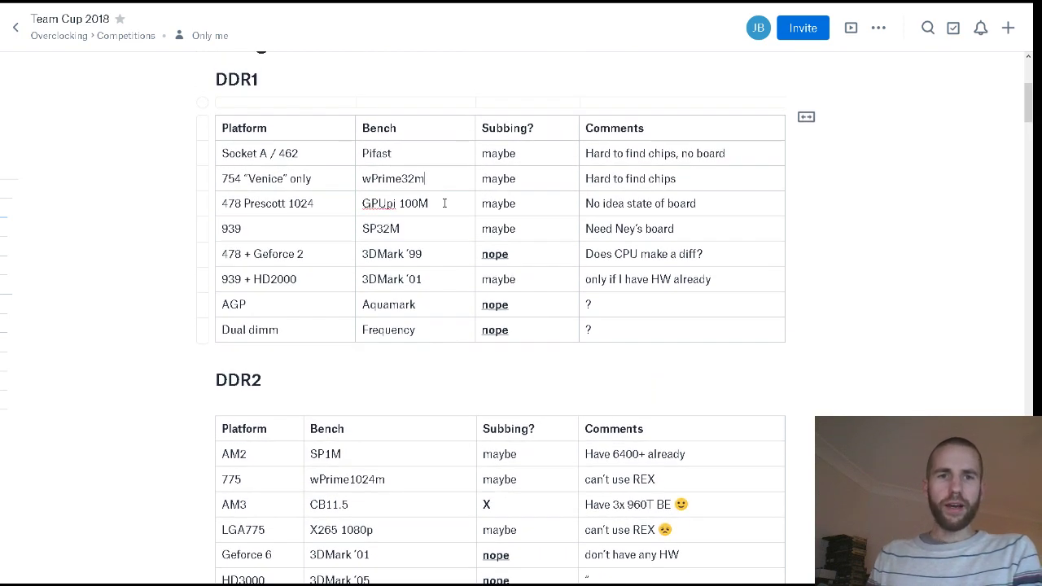
left_click_drag(253, 204, 399, 204)
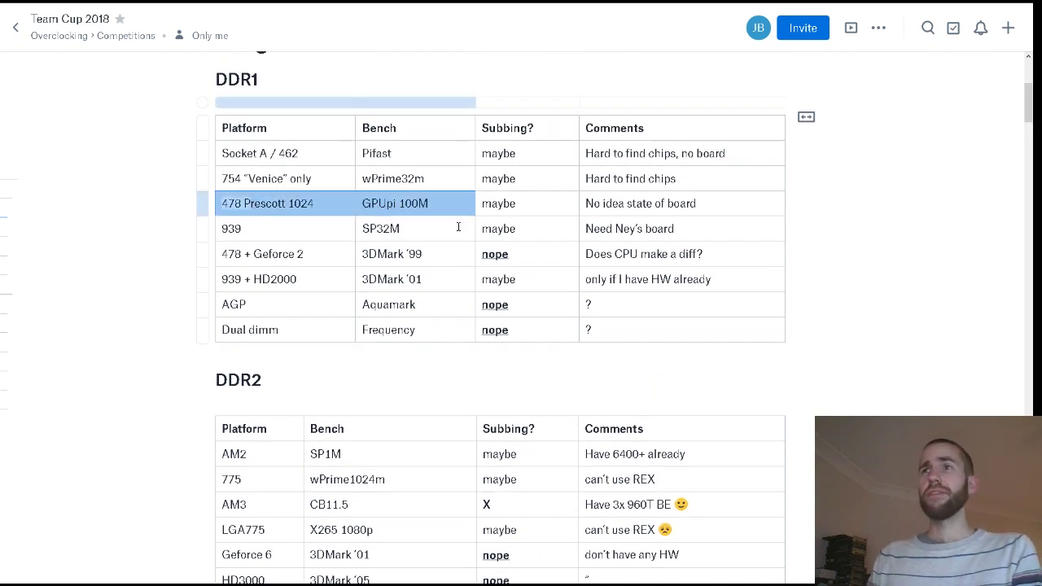
left_click(428, 238)
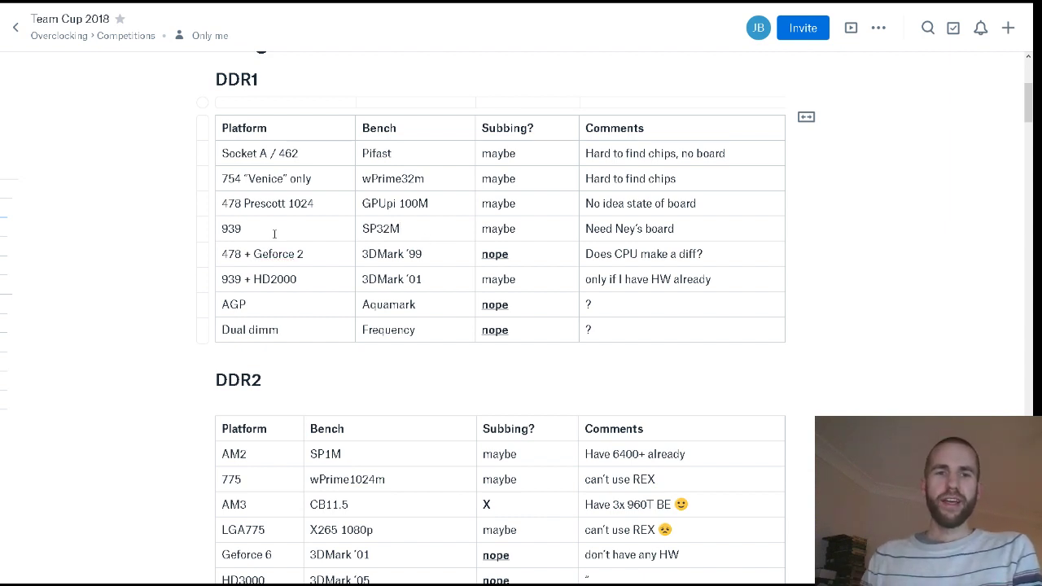
left_click_drag(502, 254, 262, 254)
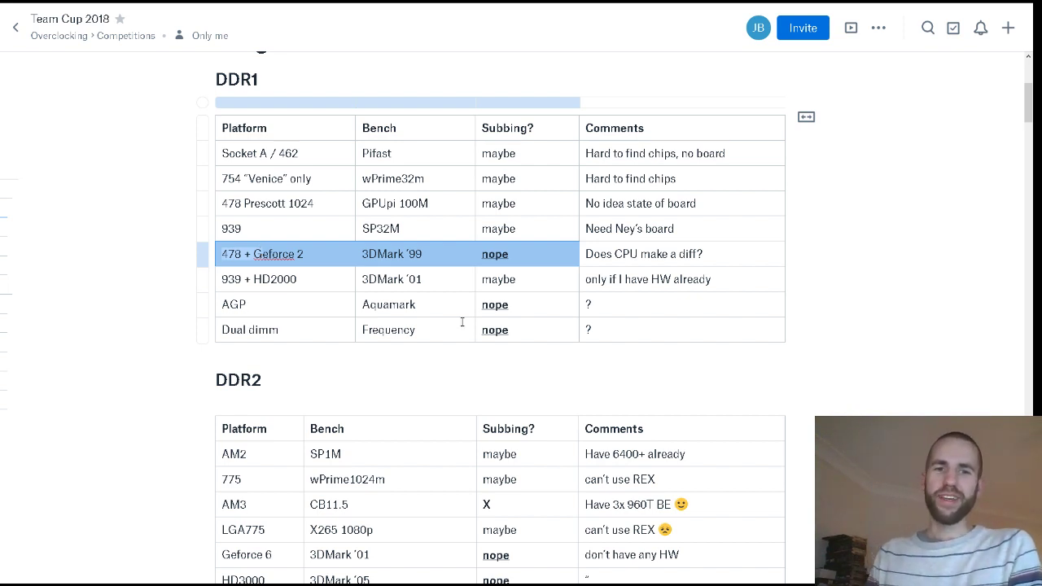
left_click_drag(530, 279, 483, 279)
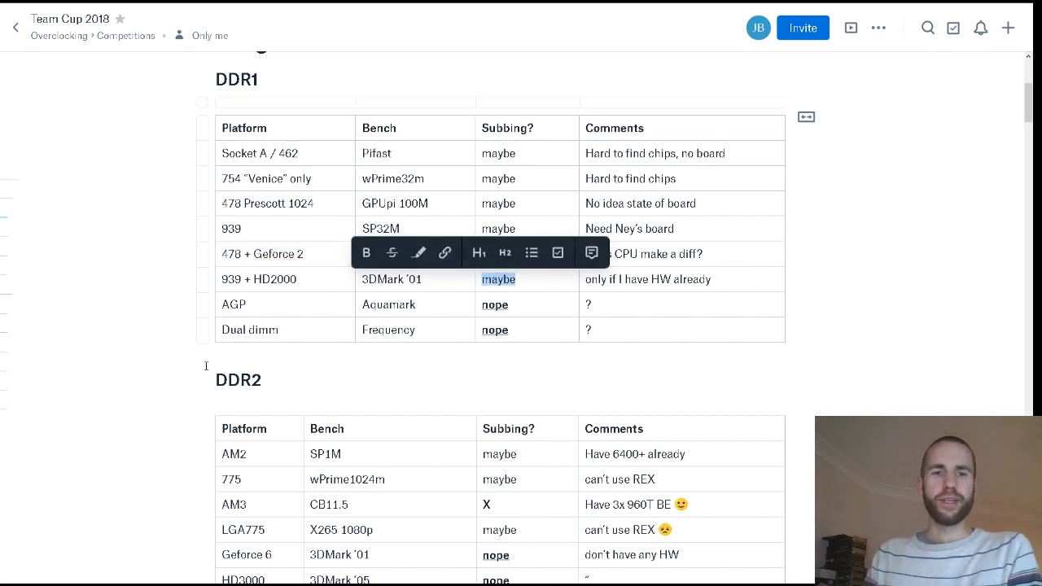
double_click(491, 332)
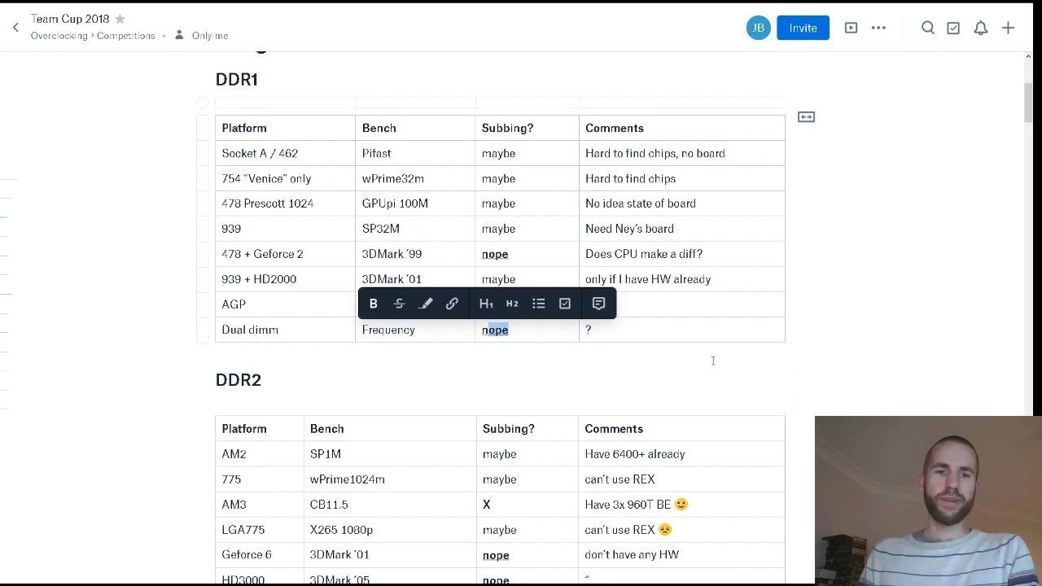
Examine the DDR2 stages table from the AM2 SP1M row to the 3DPhysix Test row, including subbing status and comments
scroll(711, 358, "down", 4)
scroll(717, 355, "up", 2)
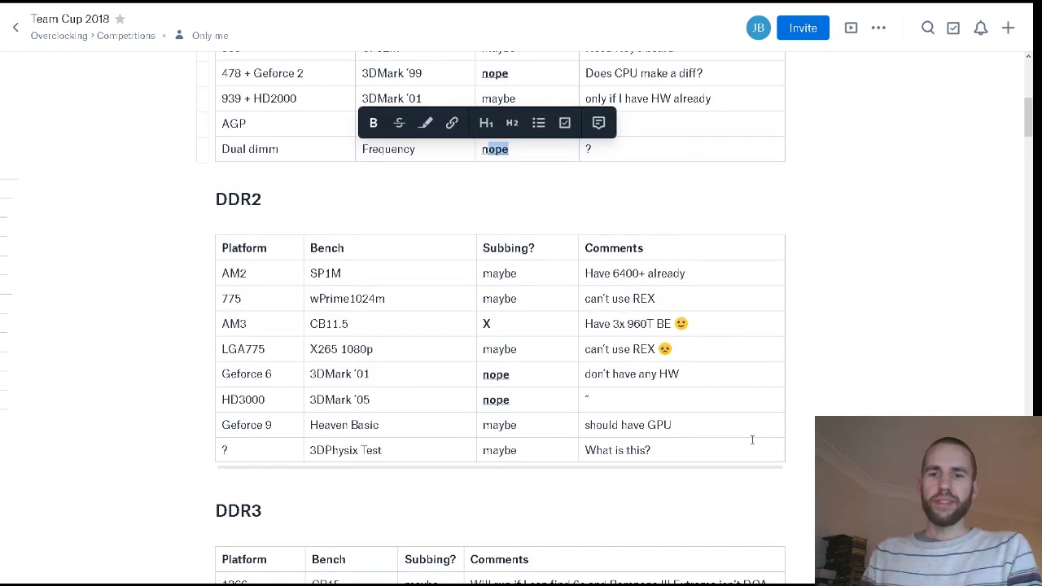
left_click(752, 440)
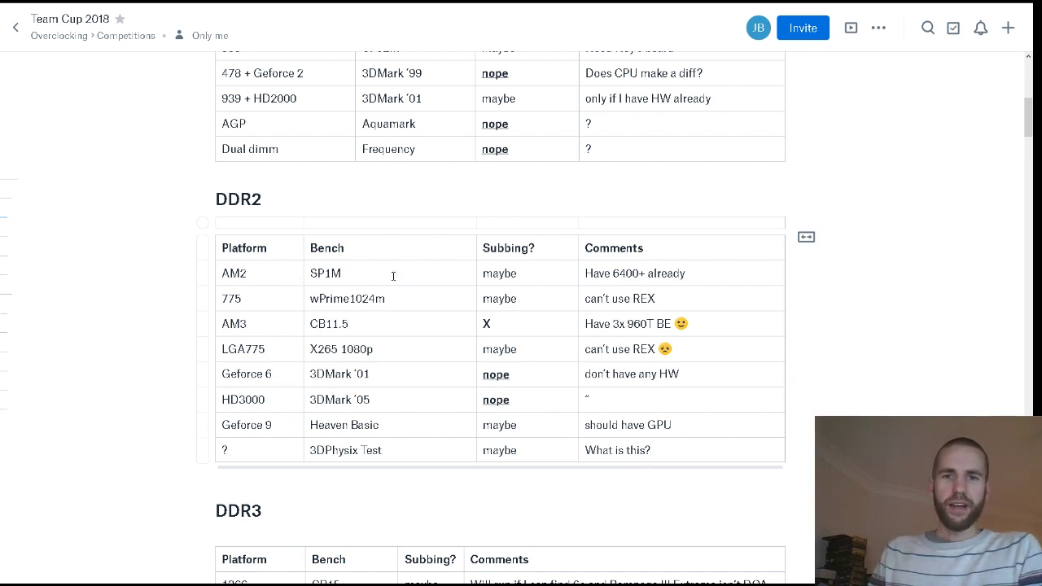
left_click_drag(645, 278, 614, 280)
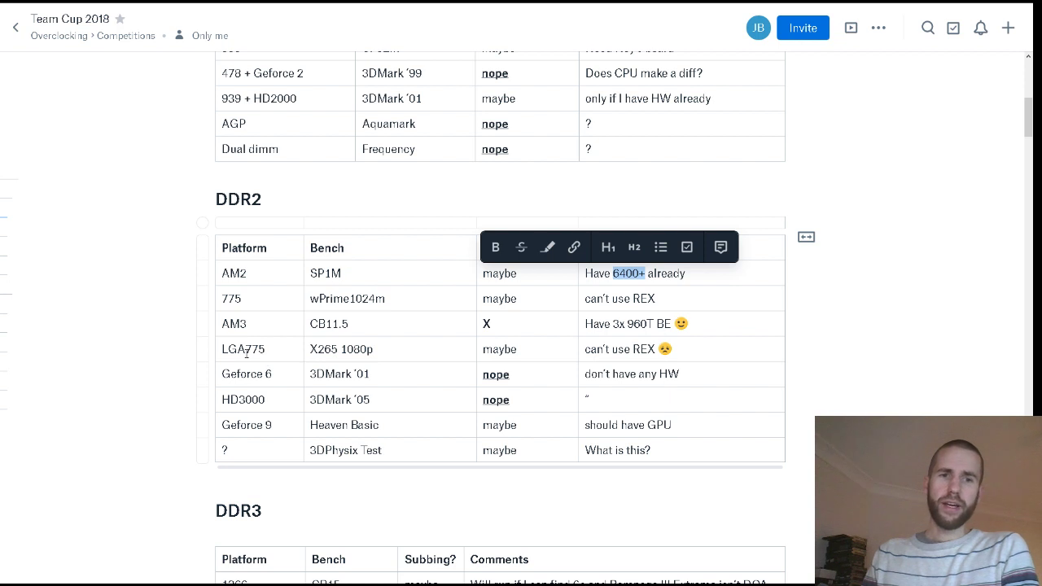
left_click(371, 298)
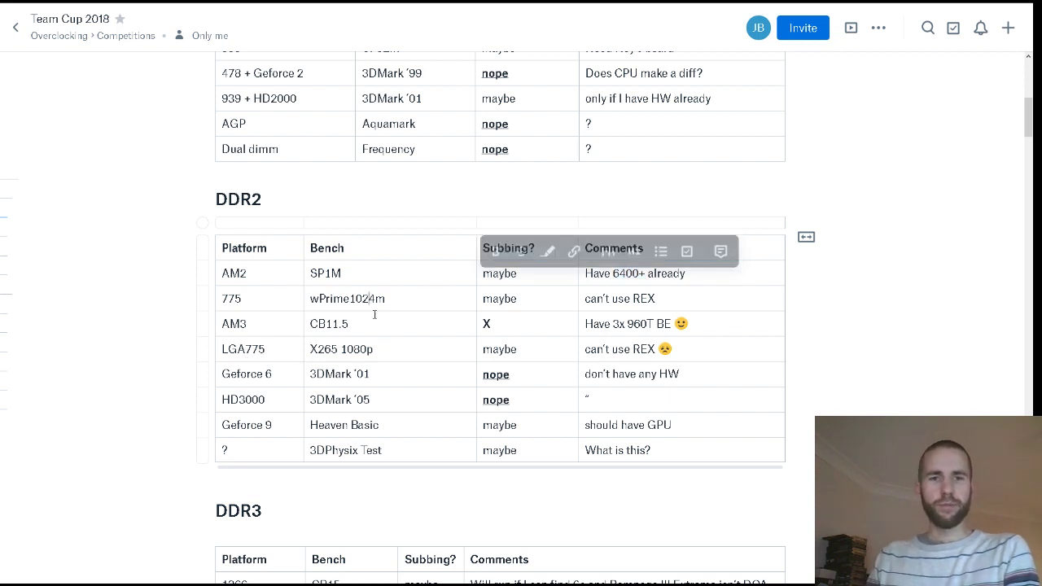
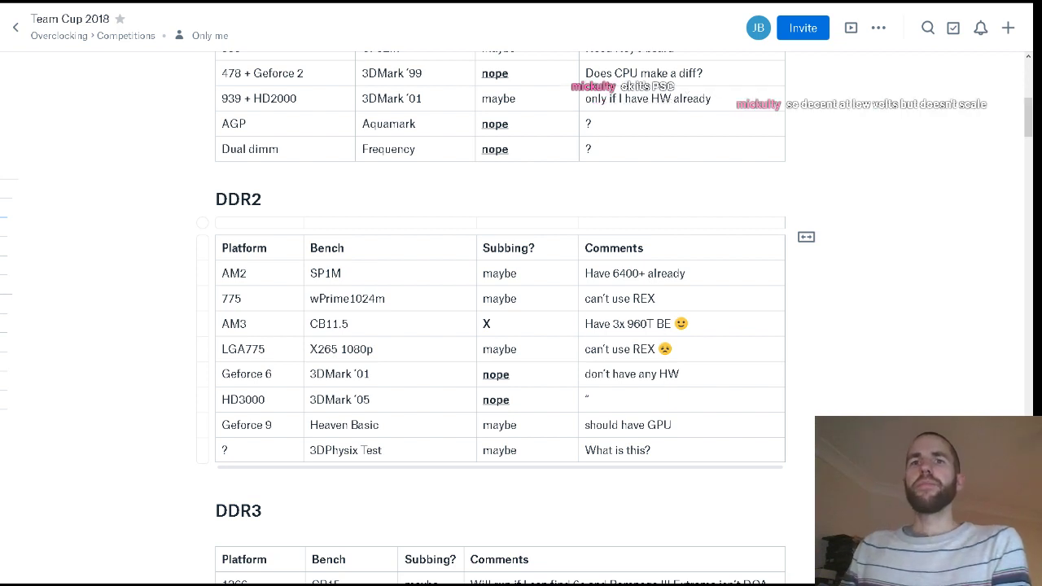
double_click(383, 299)
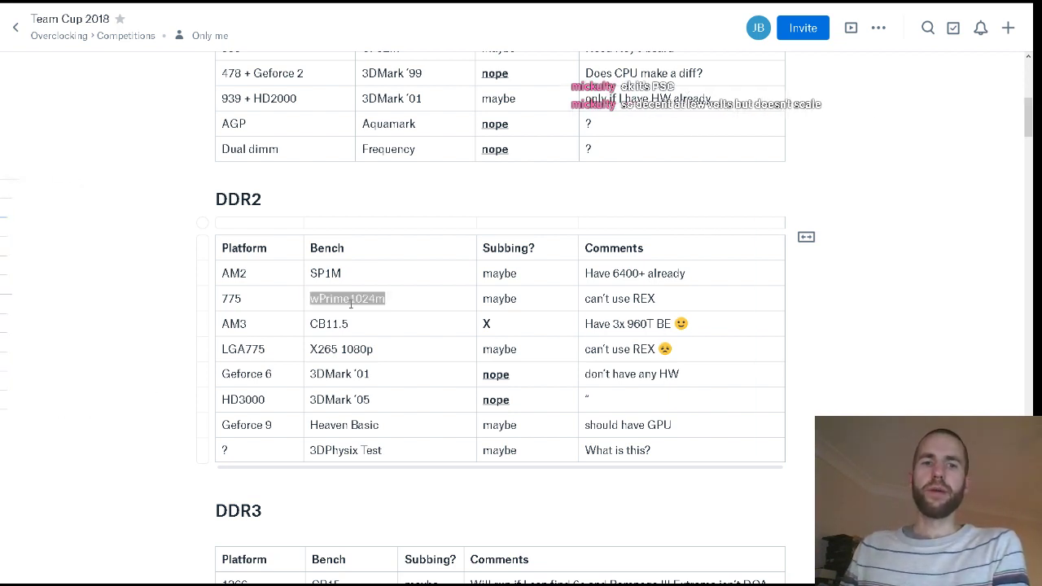
left_click(397, 306)
key("Home")
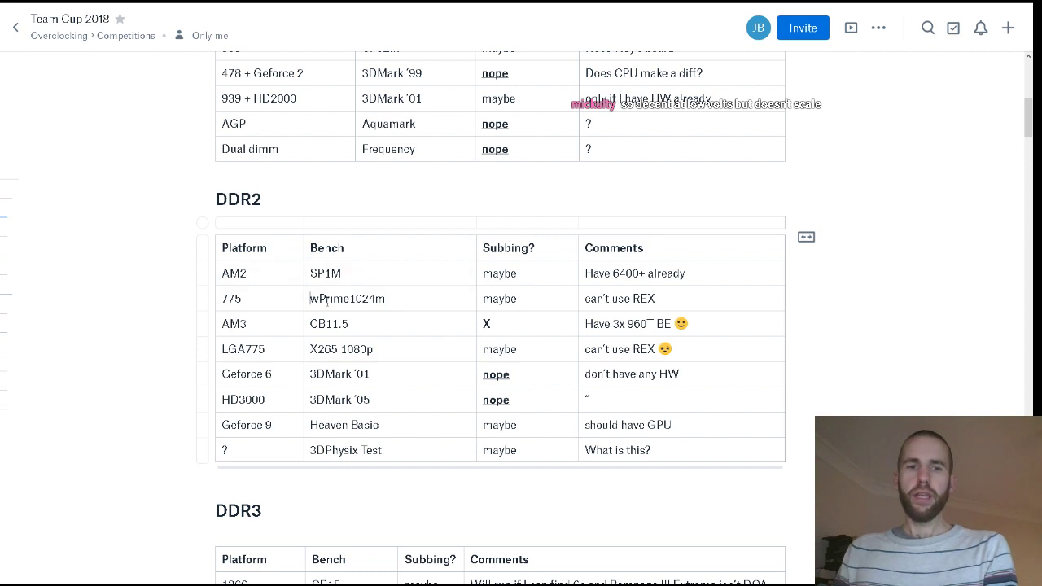
double_click(318, 299)
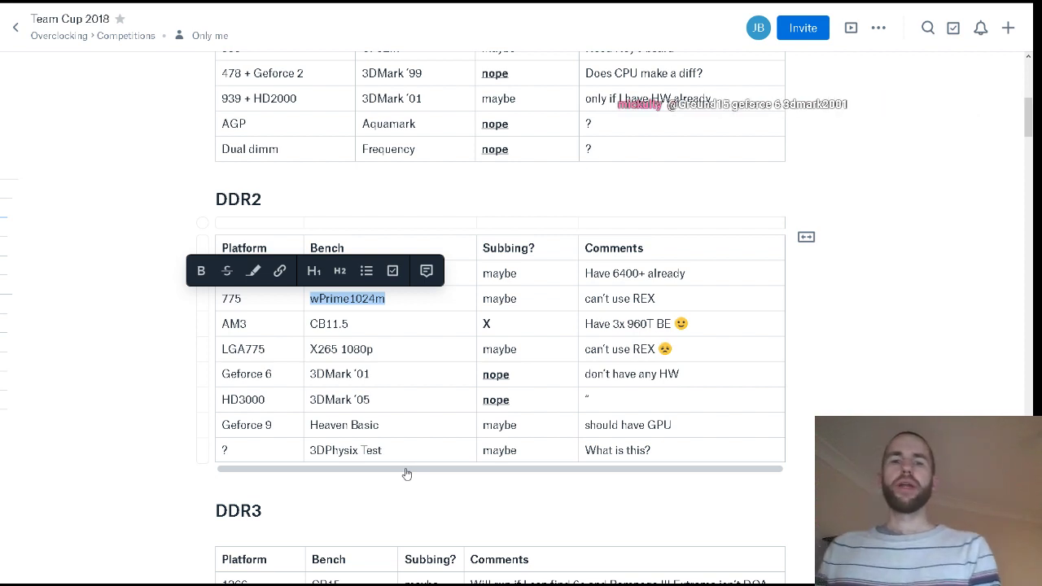
scroll(628, 472, "right", 1)
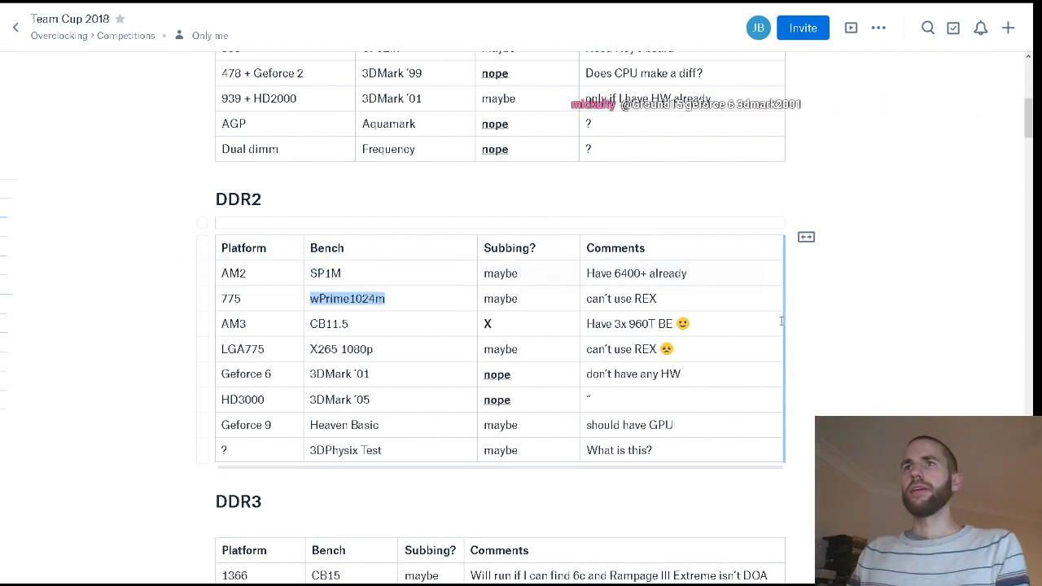
left_click_drag(350, 324, 327, 324)
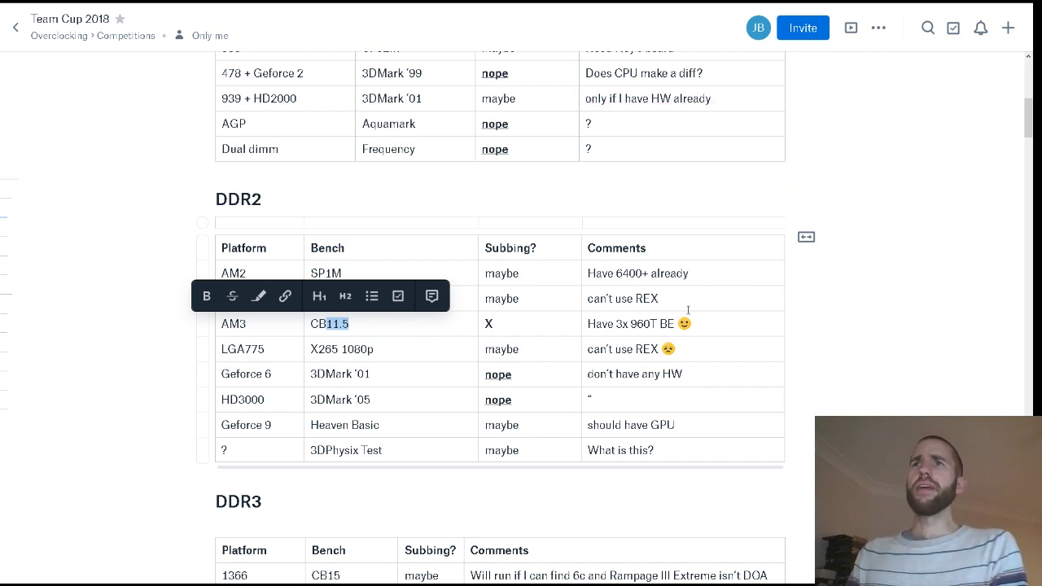
left_click(513, 332)
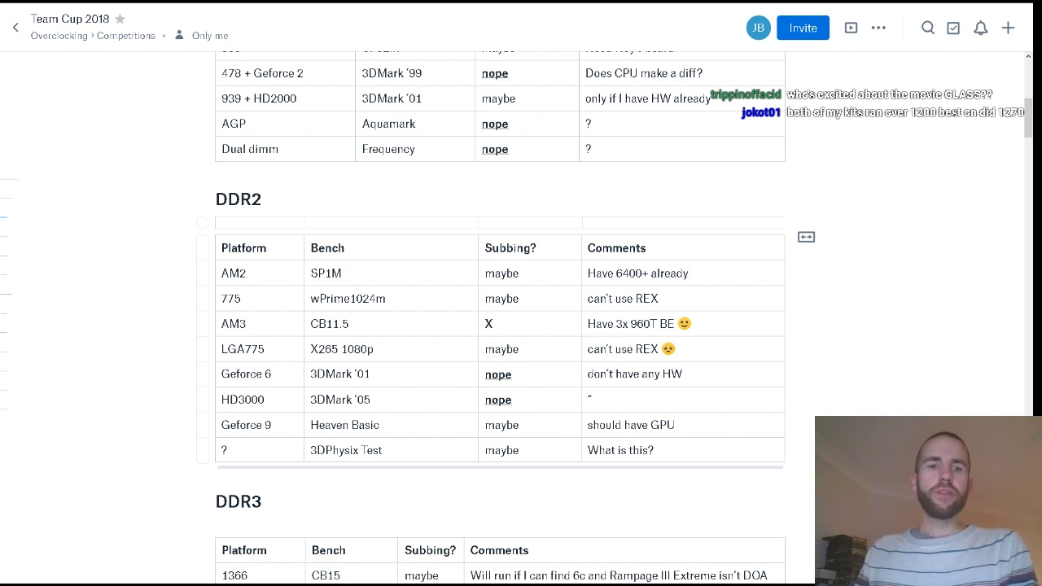
double_click(362, 449)
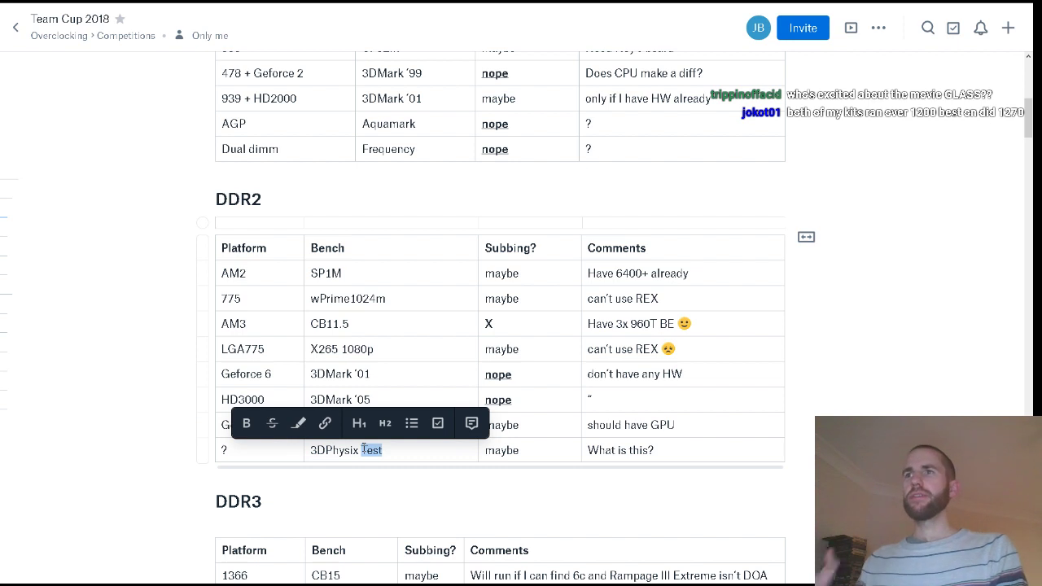
left_click(437, 449)
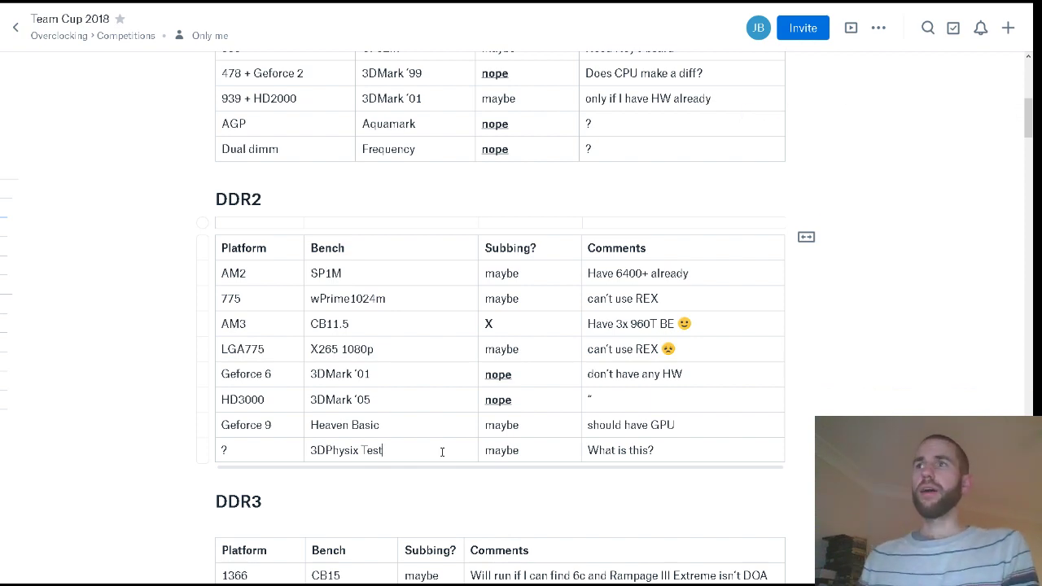
Set the Subbing? entry of the 1366 CB15 row in the DDR3 table to a bold X
scroll(476, 387, "down", 3)
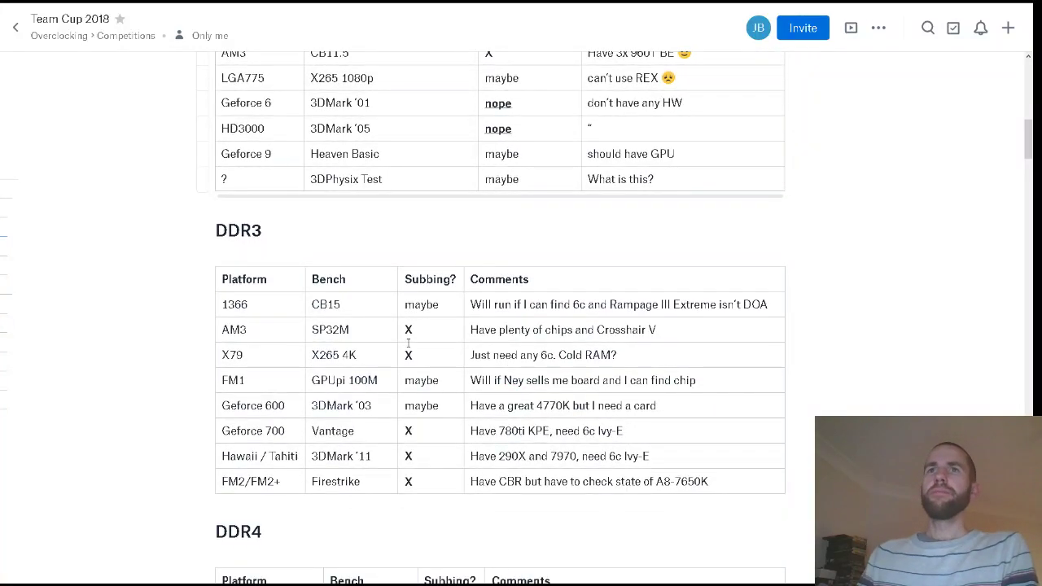
double_click(322, 306)
left_click(350, 307)
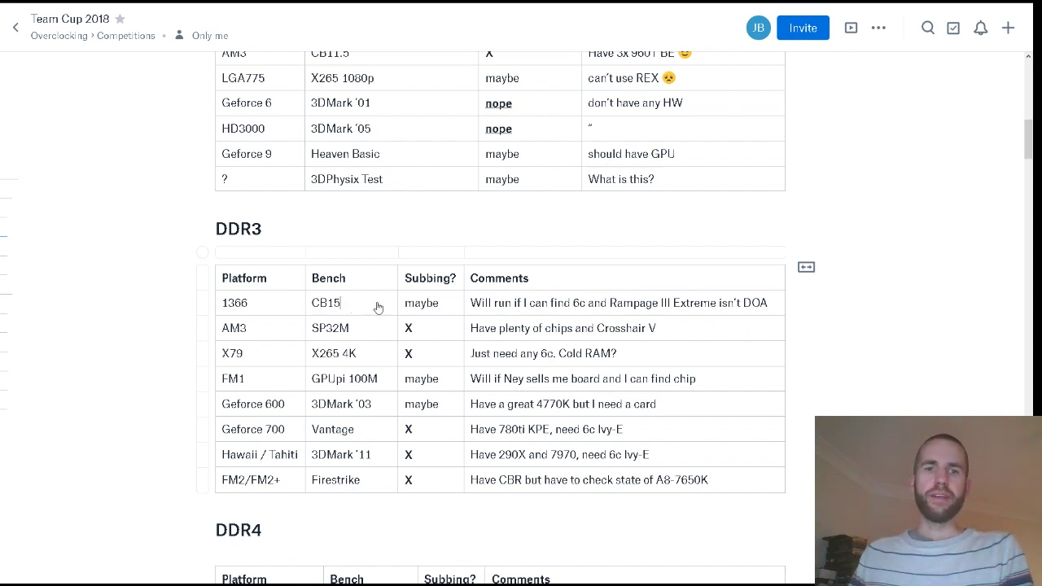
double_click(416, 303)
type("X")
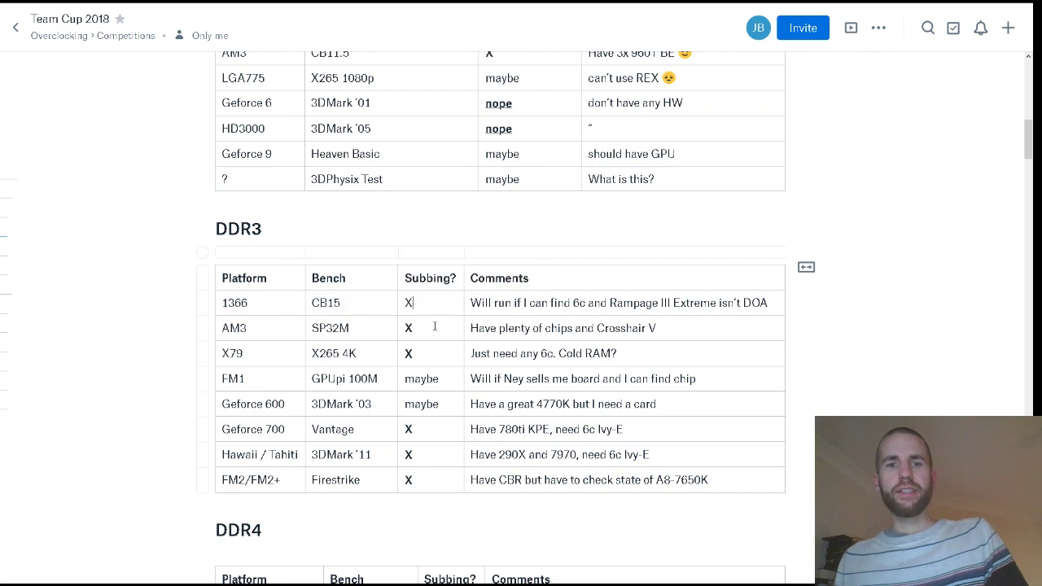
double_click(415, 310)
key("ctrl+b")
left_click(436, 327)
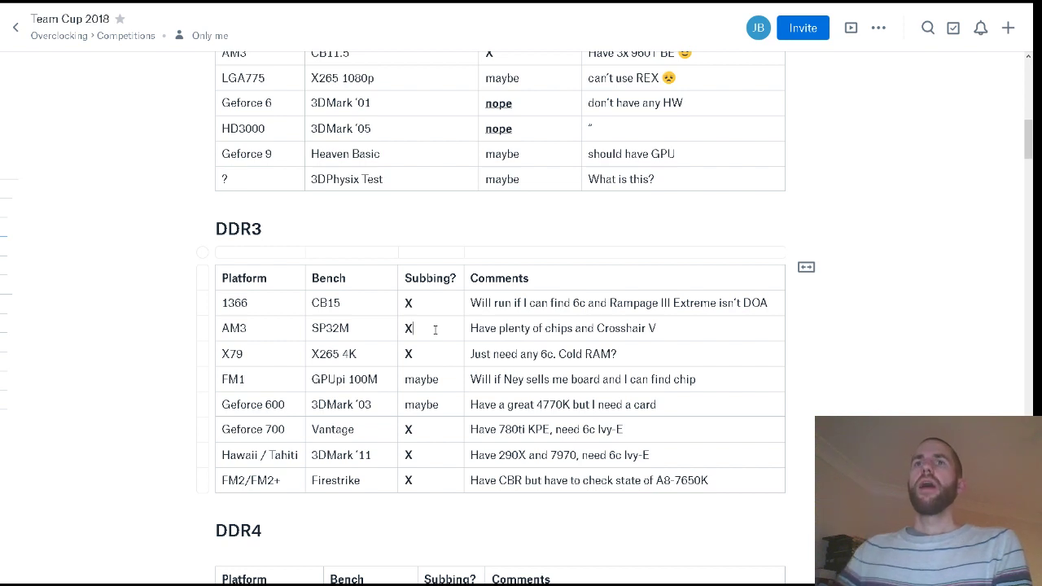
Review the remaining DDR3 stages from AM3 SP32M to FM2/FM2+ Firestrike and continue to the DDR4 table
left_click(436, 329)
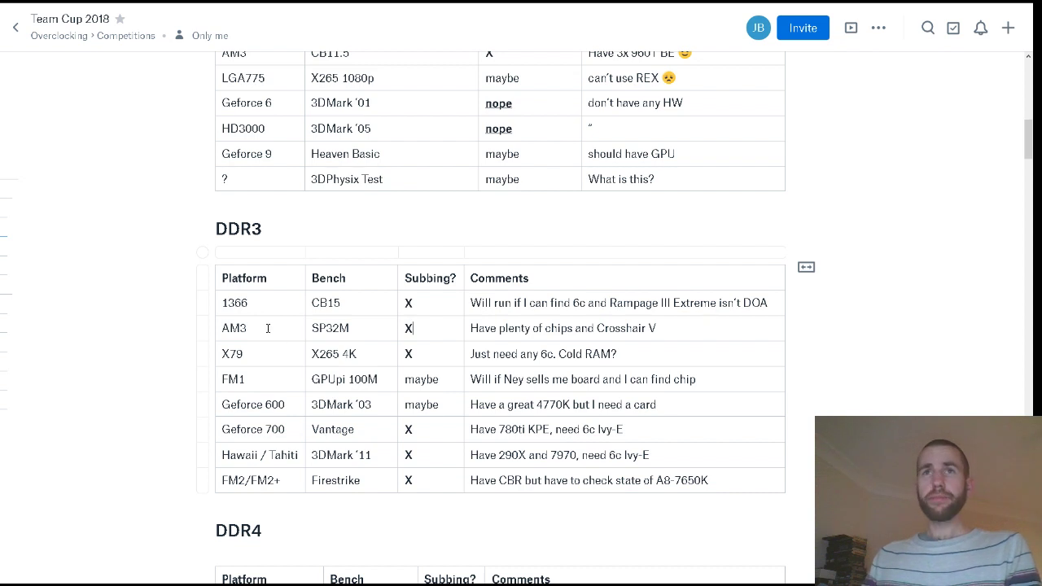
left_click_drag(350, 329, 318, 330)
left_click(370, 332)
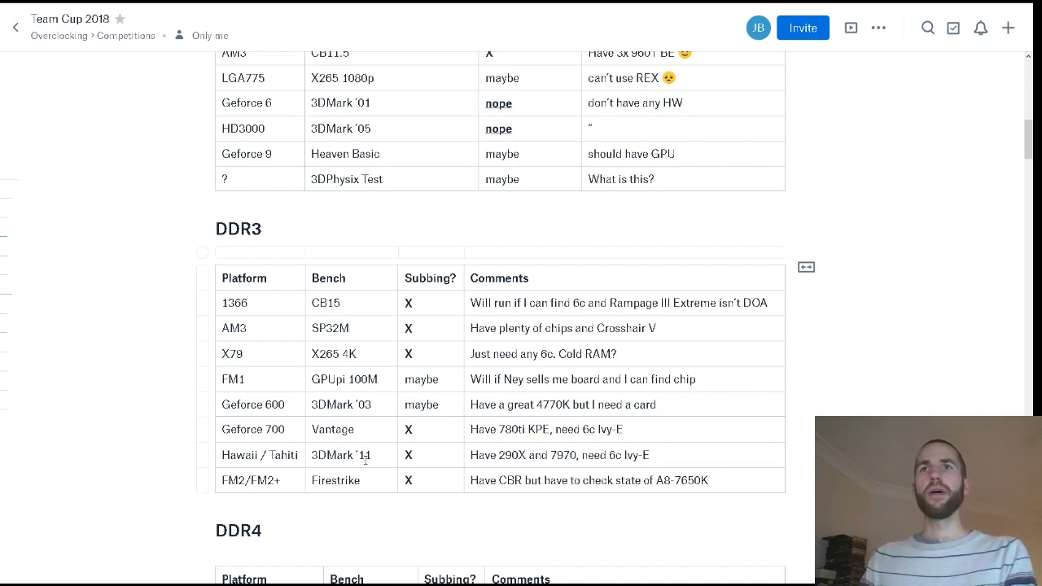
scroll(332, 459, "down", 2)
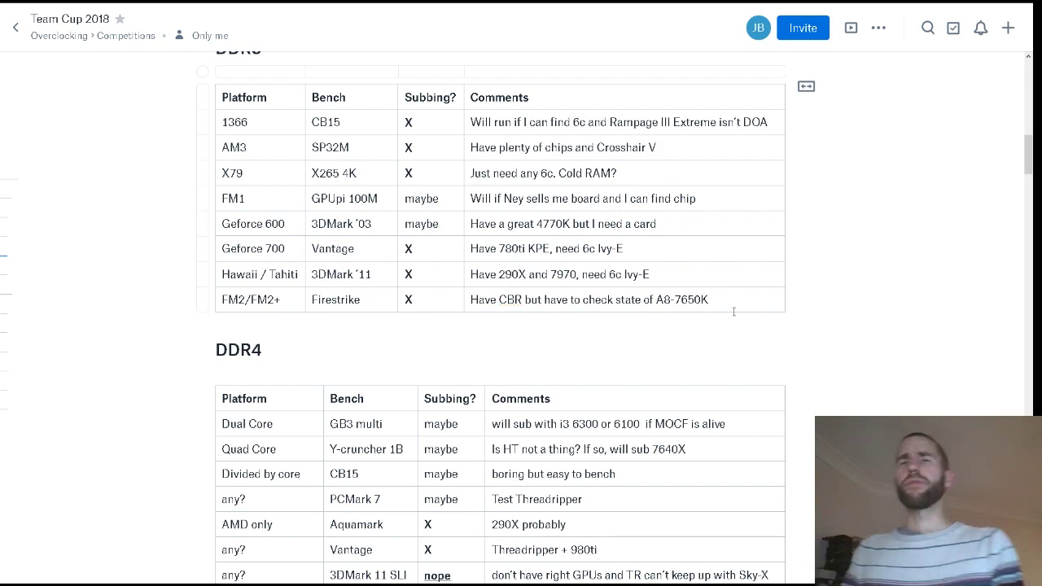
Remove the extra space before "if MOCF is alive" in the Dual Core row's comment in the DDR4 table
scroll(702, 282, "down", 3)
scroll(698, 277, "up", 1)
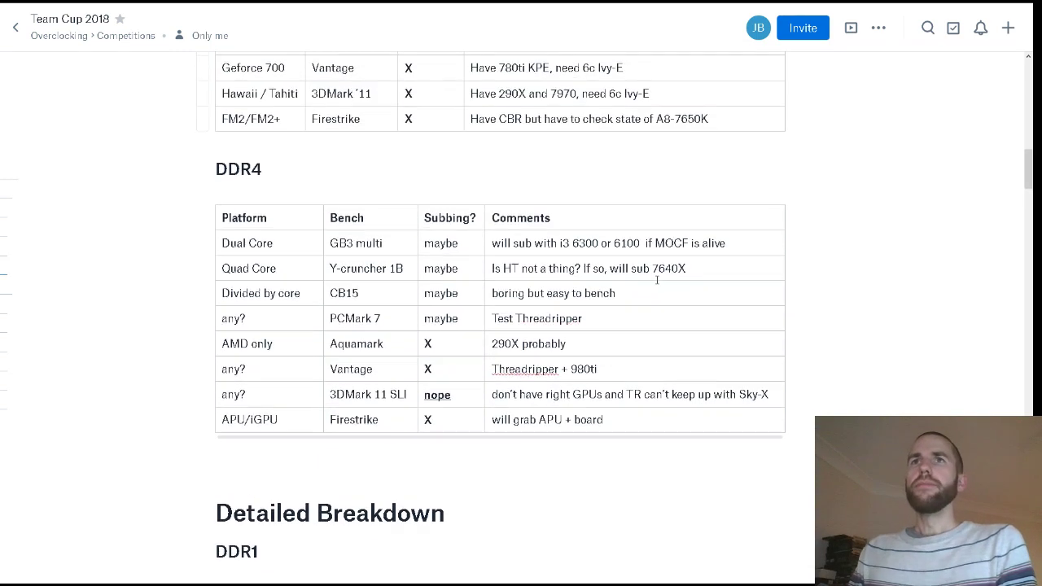
left_click(413, 242)
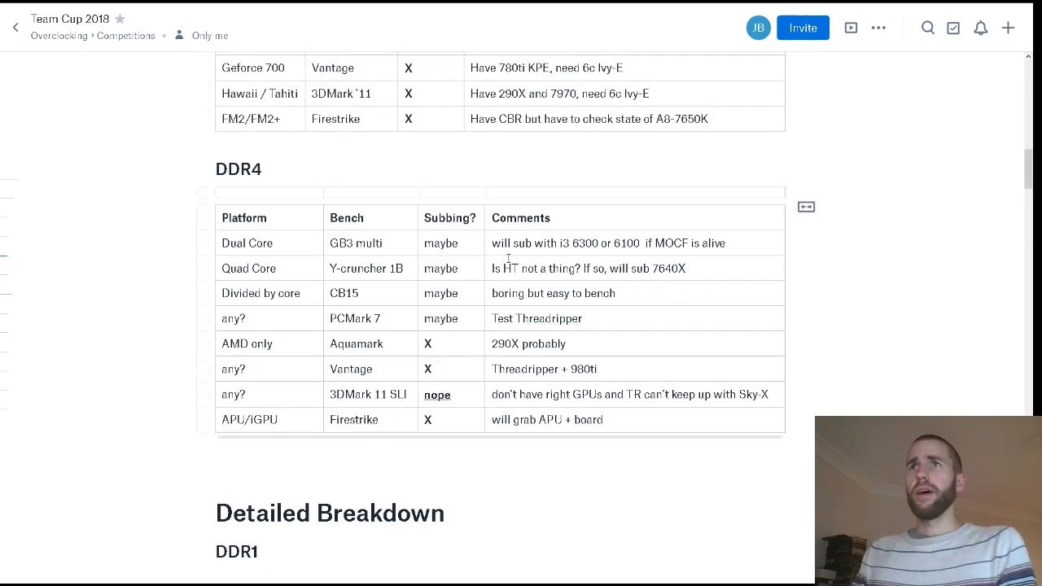
left_click(644, 243)
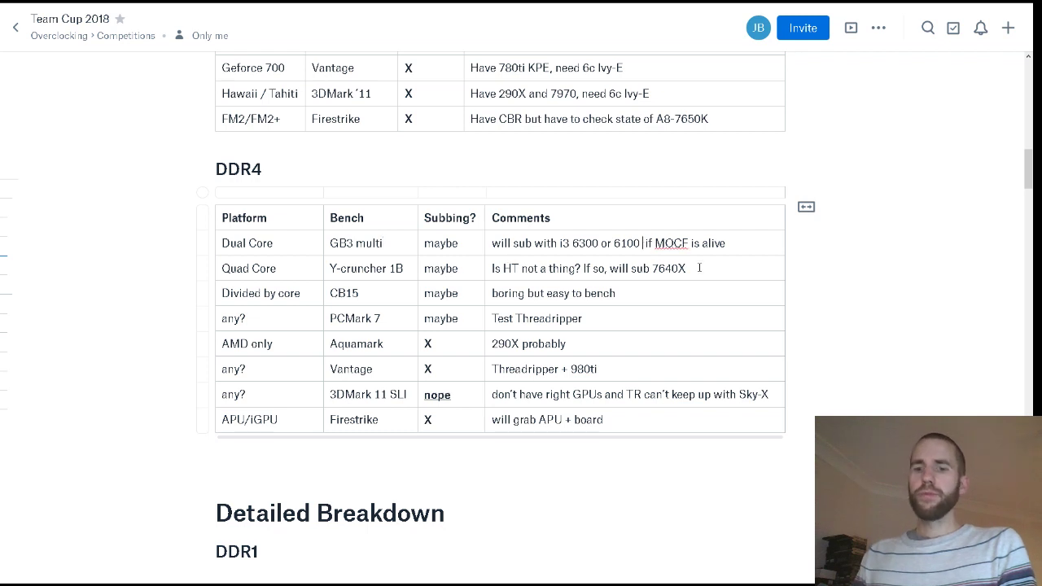
key("BackSpace")
left_click(699, 268)
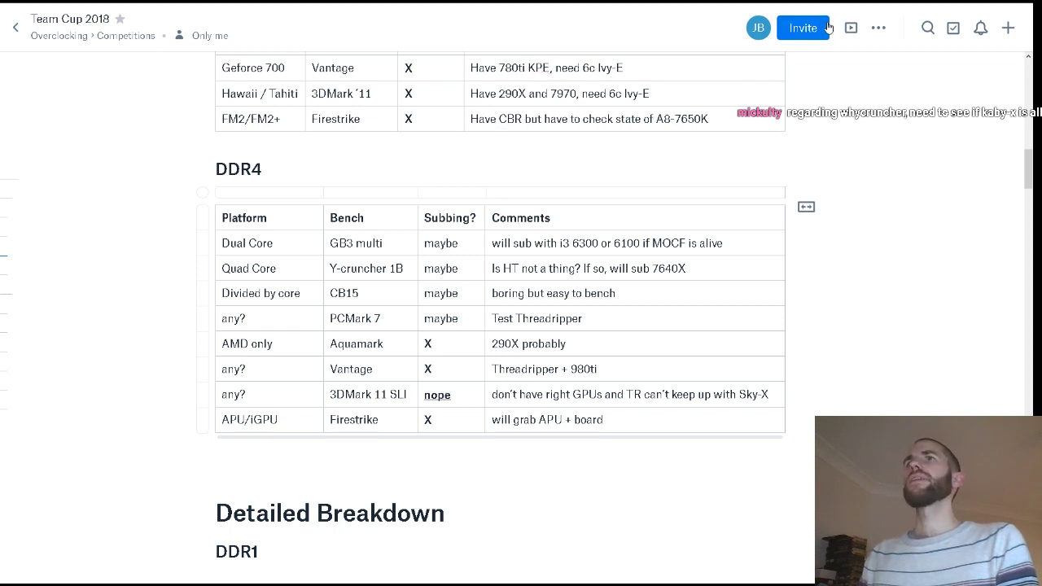
Display the document in full-screen view and enlarge the page zoom to 150%
mouse_move(1023, 31)
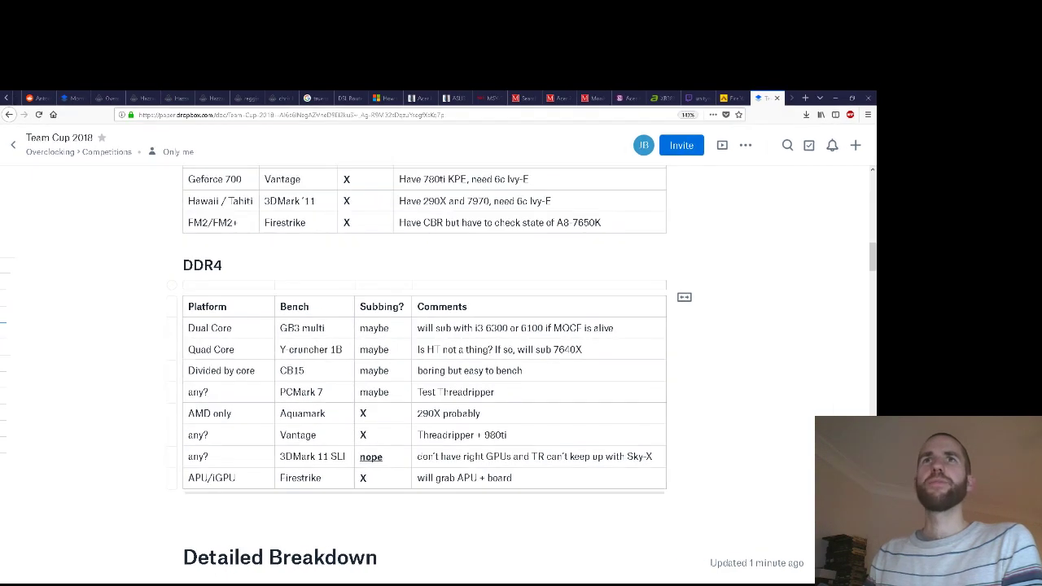
key("F11")
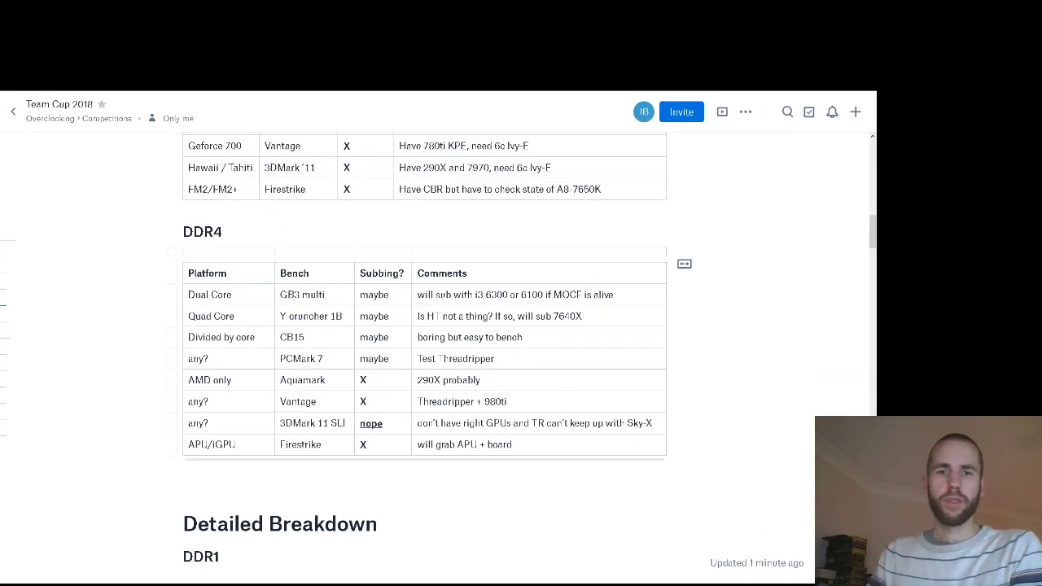
scroll(778, 345, "down", 1)
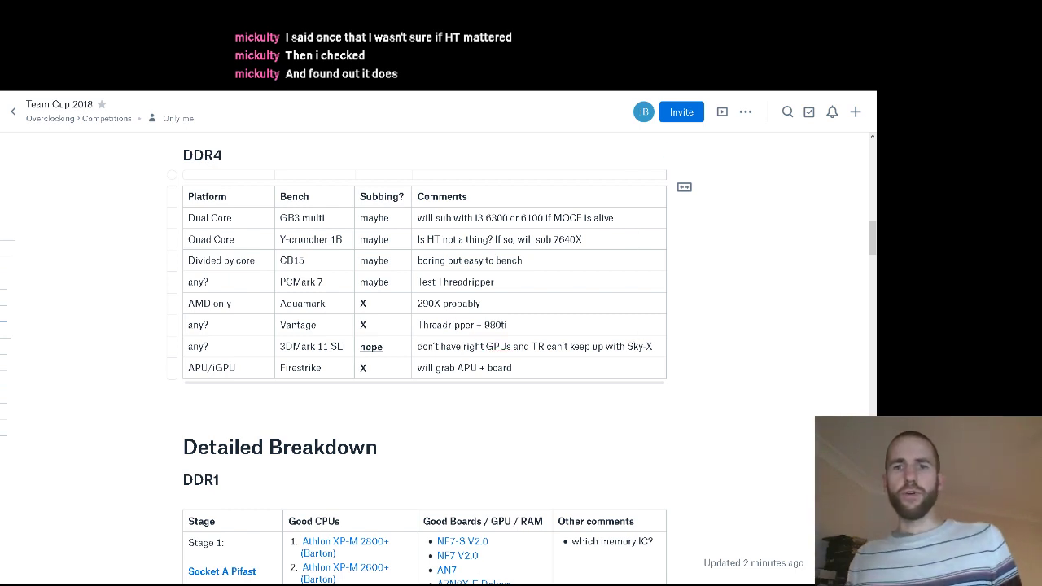
key("ctrl+plus")
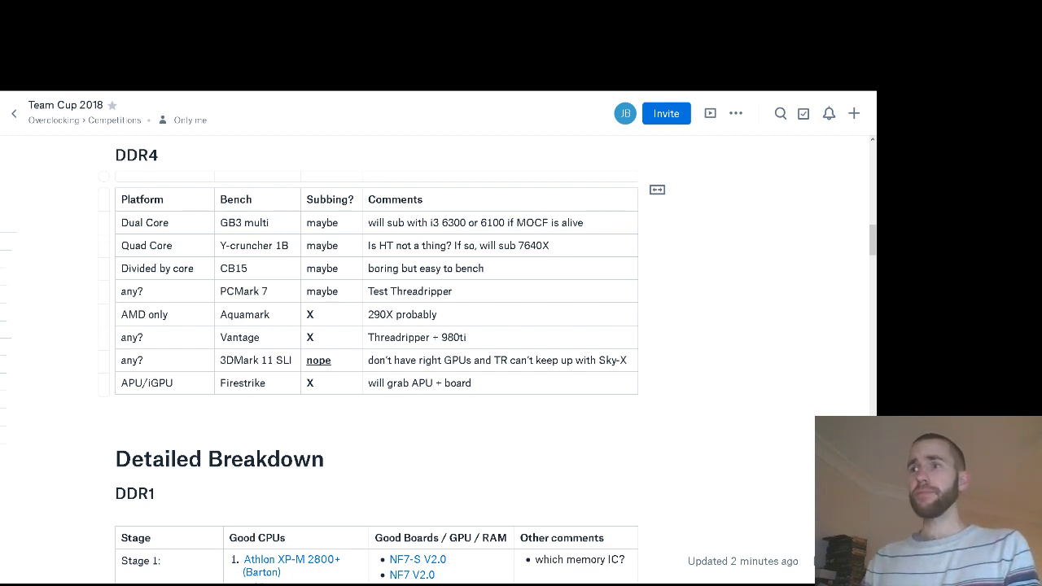
key("F11")
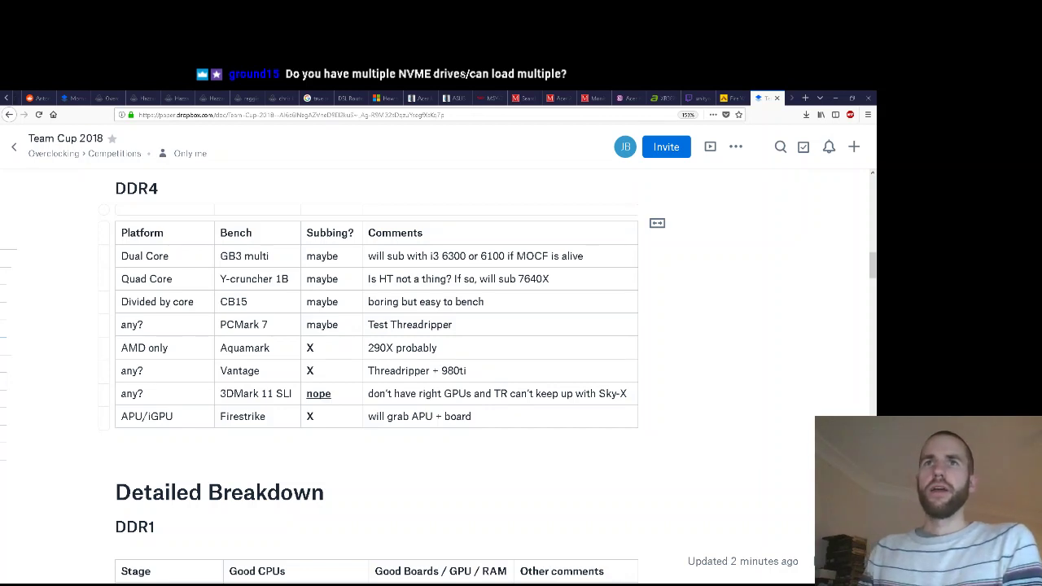
key("F11")
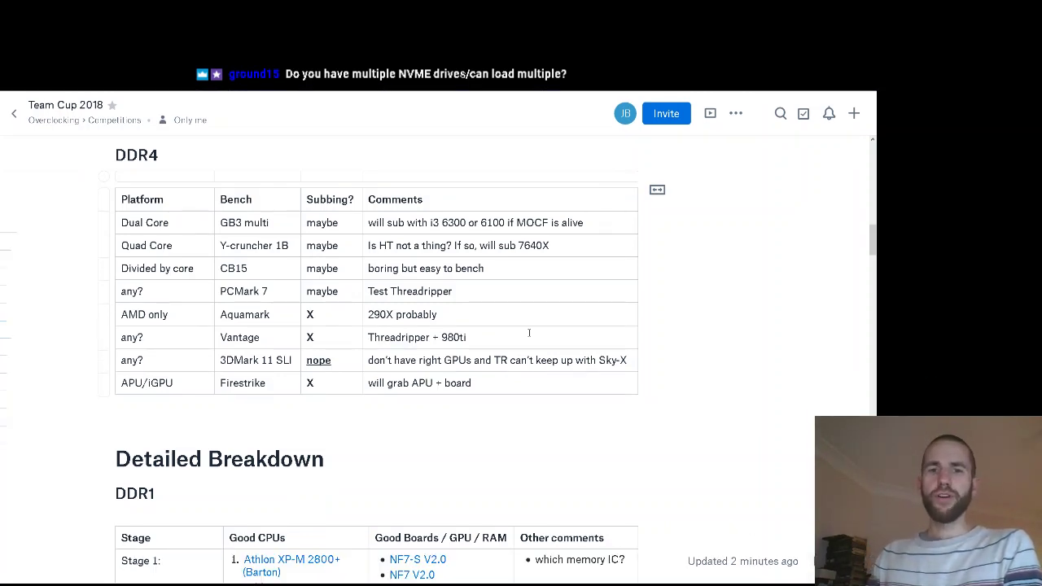
Examine the Detailed Breakdown's DDR1 table from Stage 1 Socket A Pifast to Stage 3, including good CPUs, boards and comments
scroll(521, 332, "down", 1)
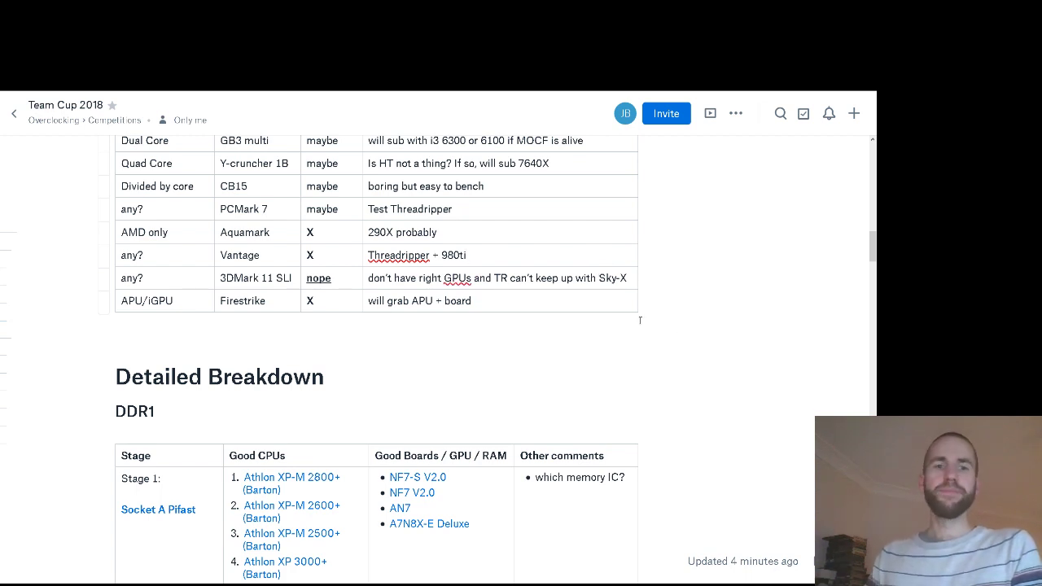
scroll(721, 369, "down", 3)
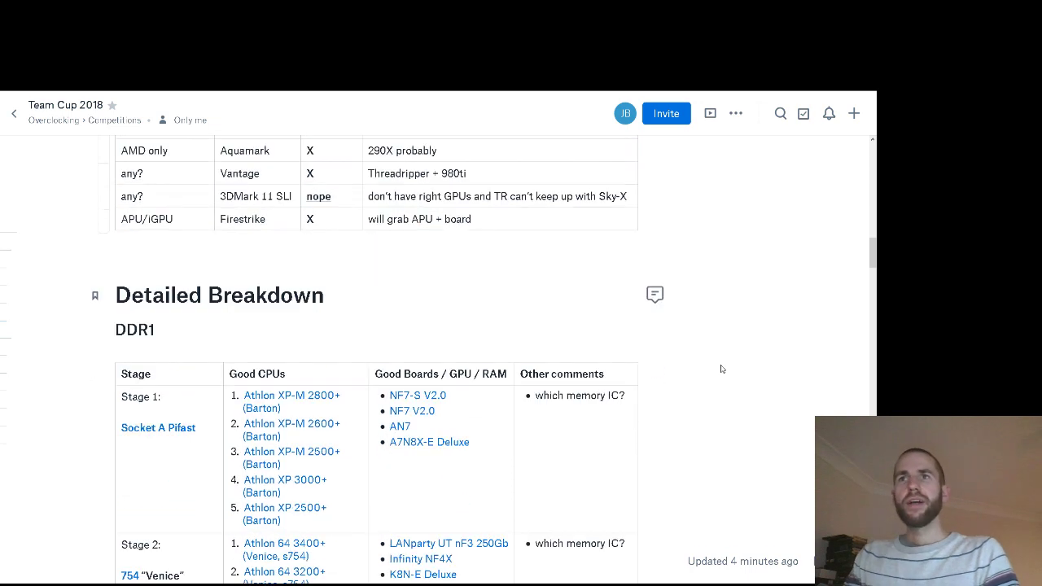
scroll(721, 368, "down", 1)
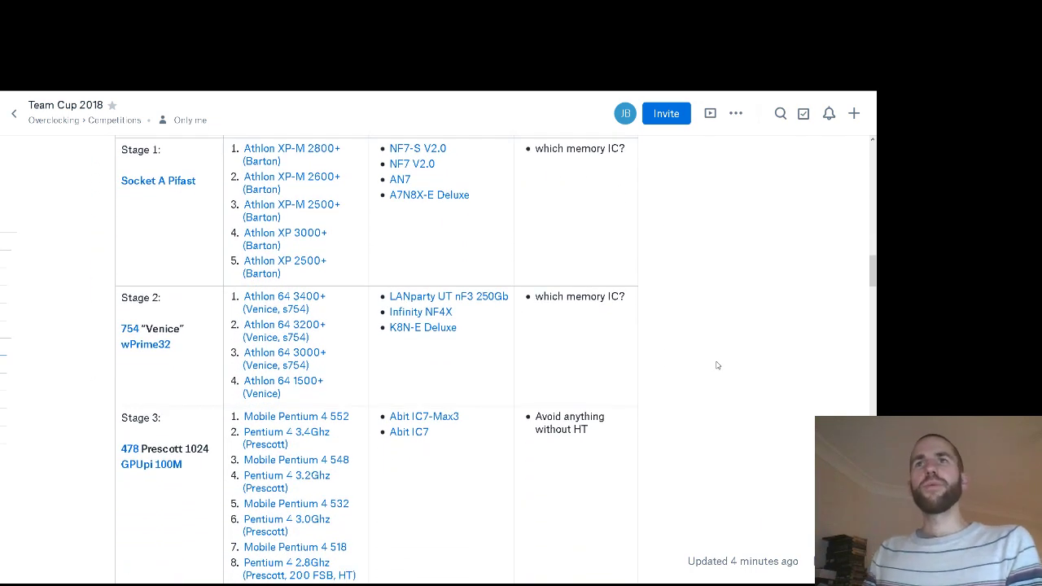
scroll(716, 367, "up", 1)
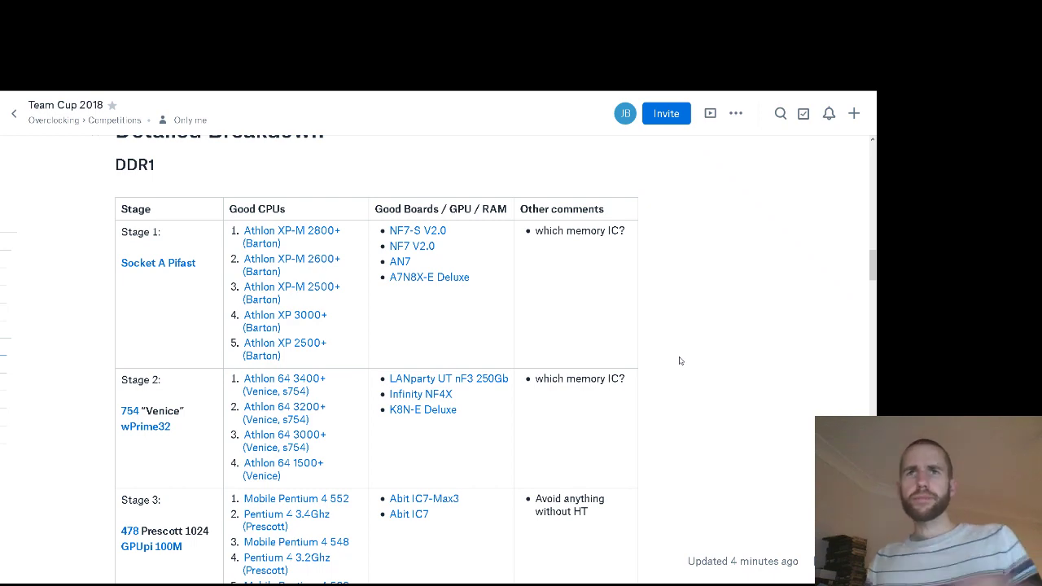
scroll(679, 360, "down", 2)
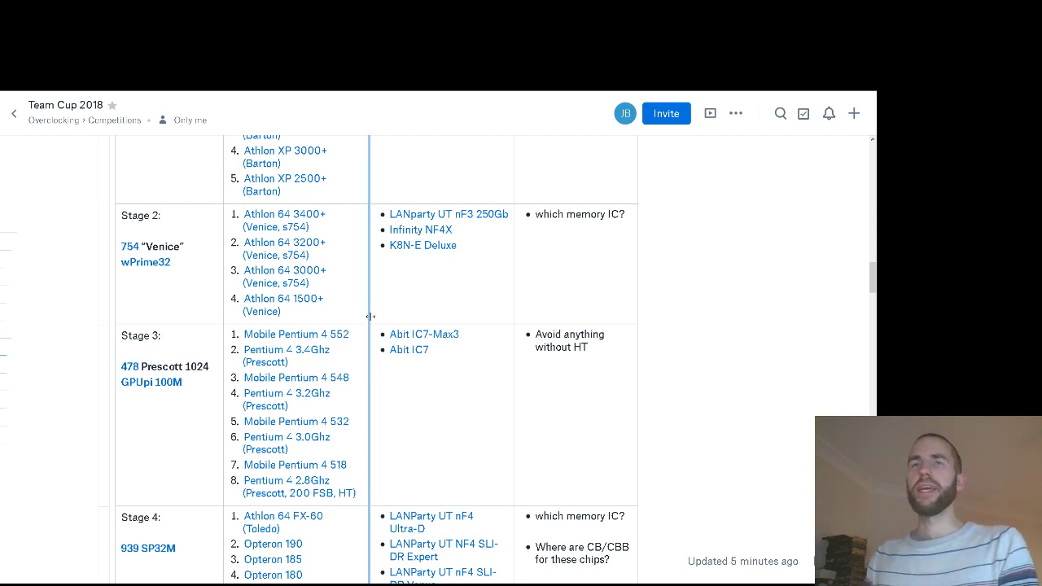
key("Tab")
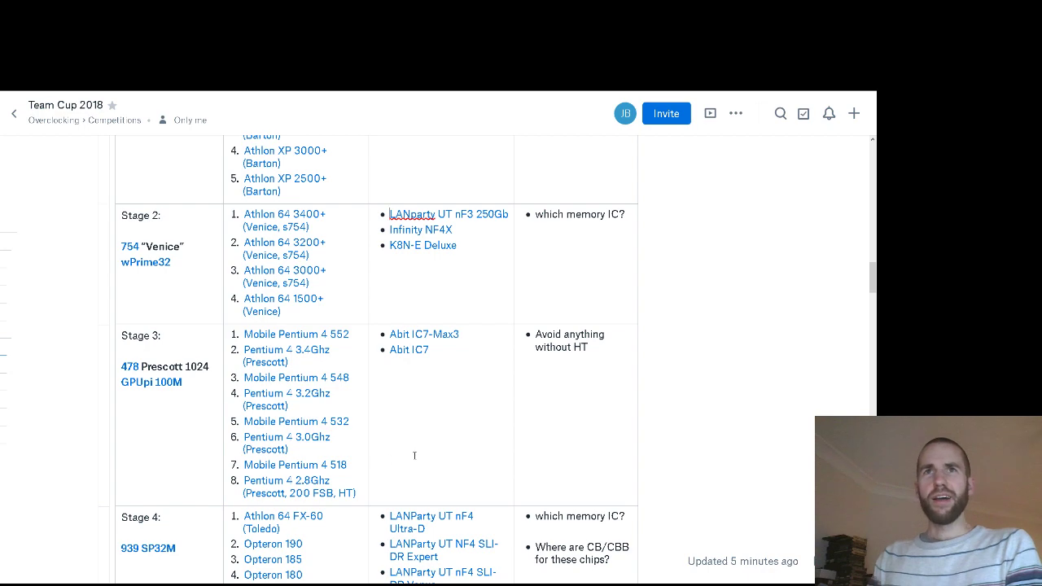
scroll(414, 453, "down", 2)
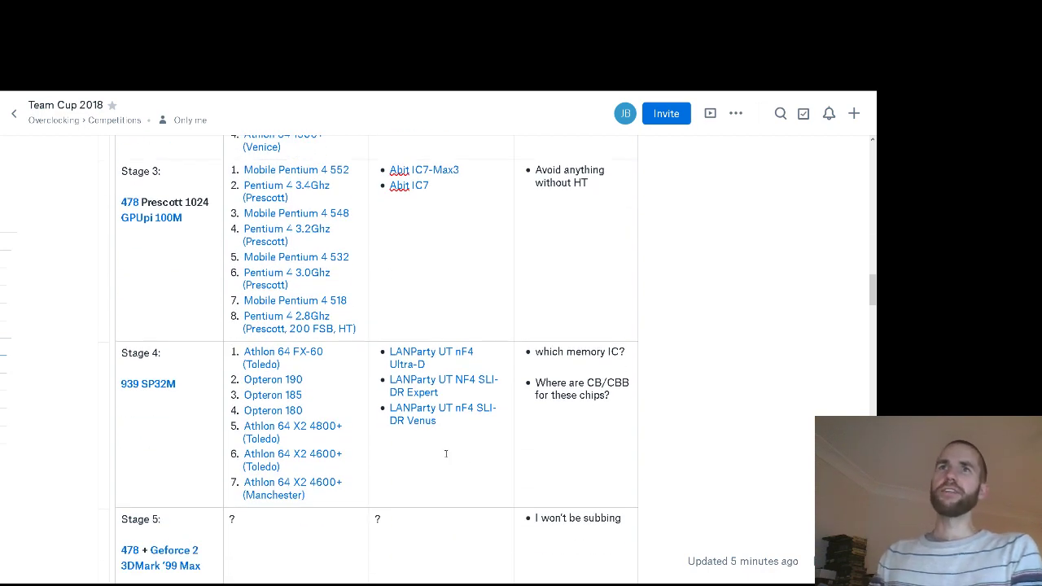
scroll(446, 454, "up", 1)
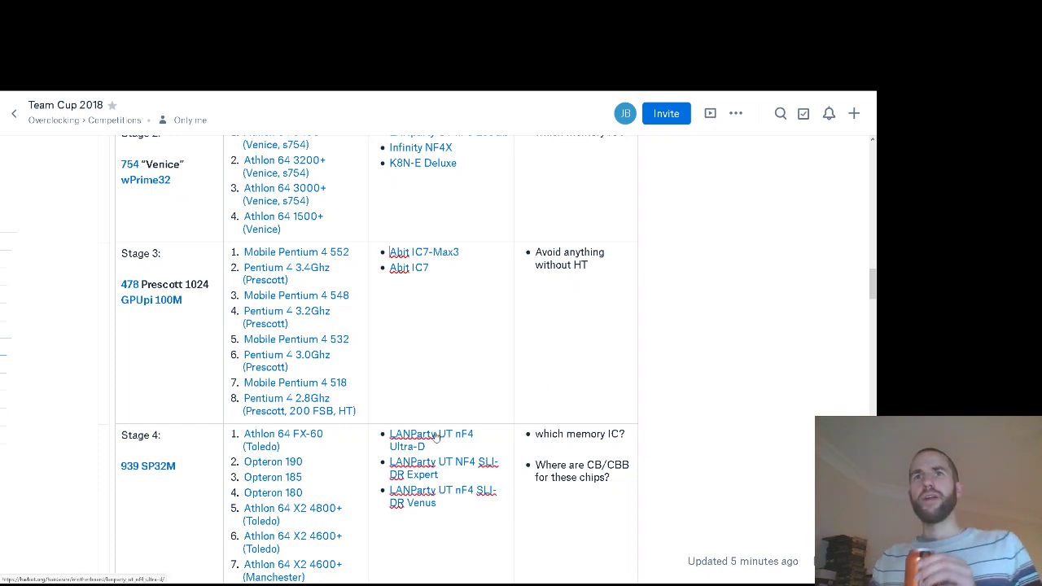
Examine the DDR1 breakdown from the Abit boards of Stage 3 through the LANParty boards of Stage 4 to Stage 8 Memory Frequency
mouse_move(437, 438)
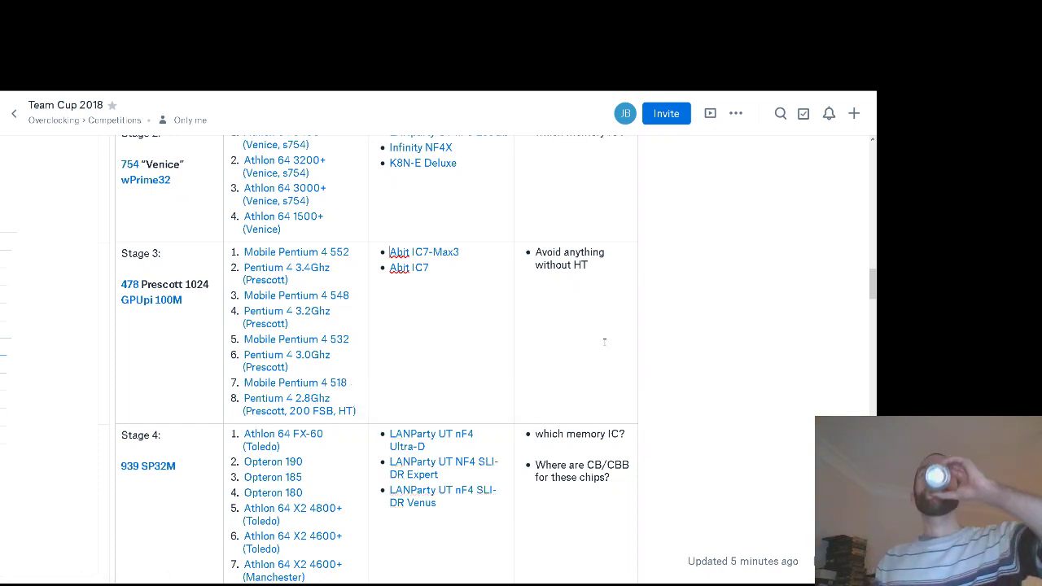
left_click_drag(467, 252, 389, 252)
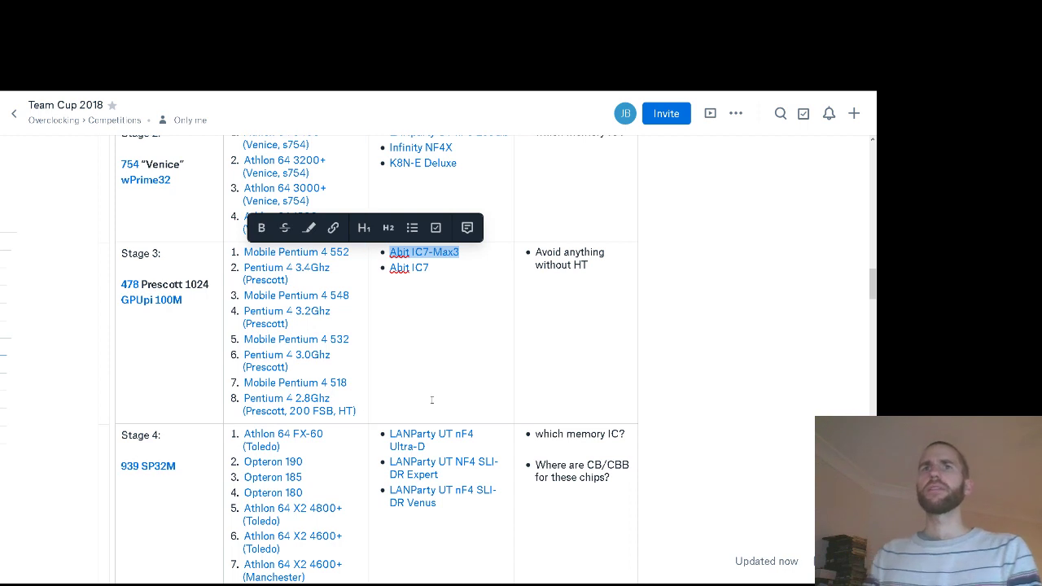
key("Left")
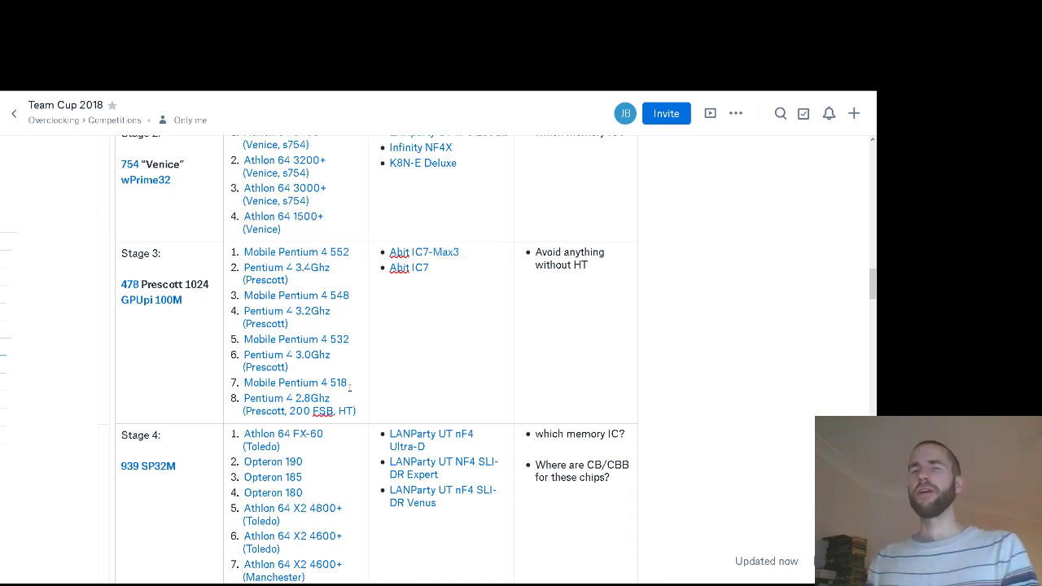
mouse_move(312, 297)
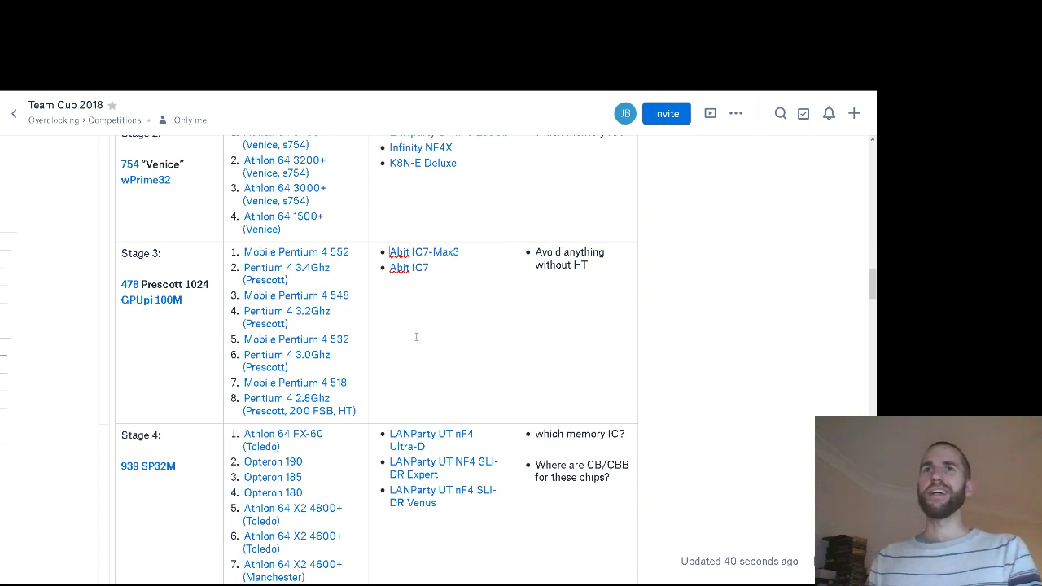
scroll(419, 341, "down", 2)
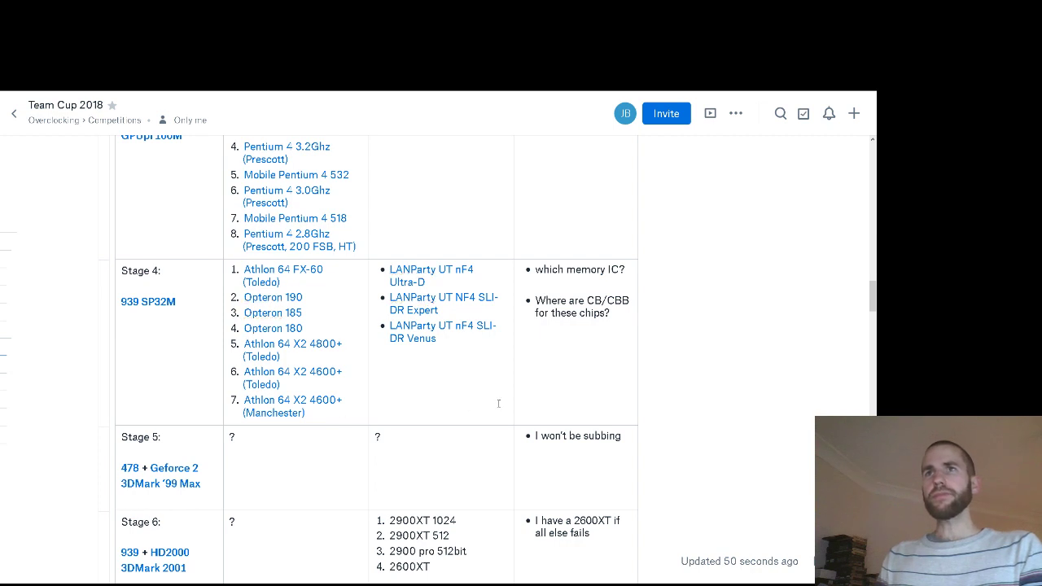
left_click_drag(426, 282, 396, 283)
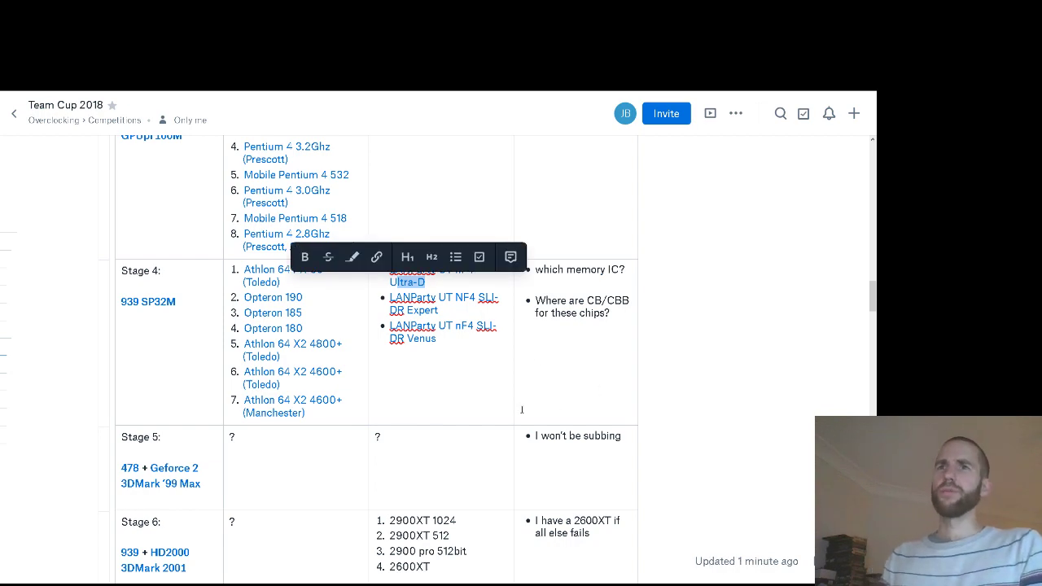
scroll(521, 410, "down", 2)
scroll(522, 409, "down", 2)
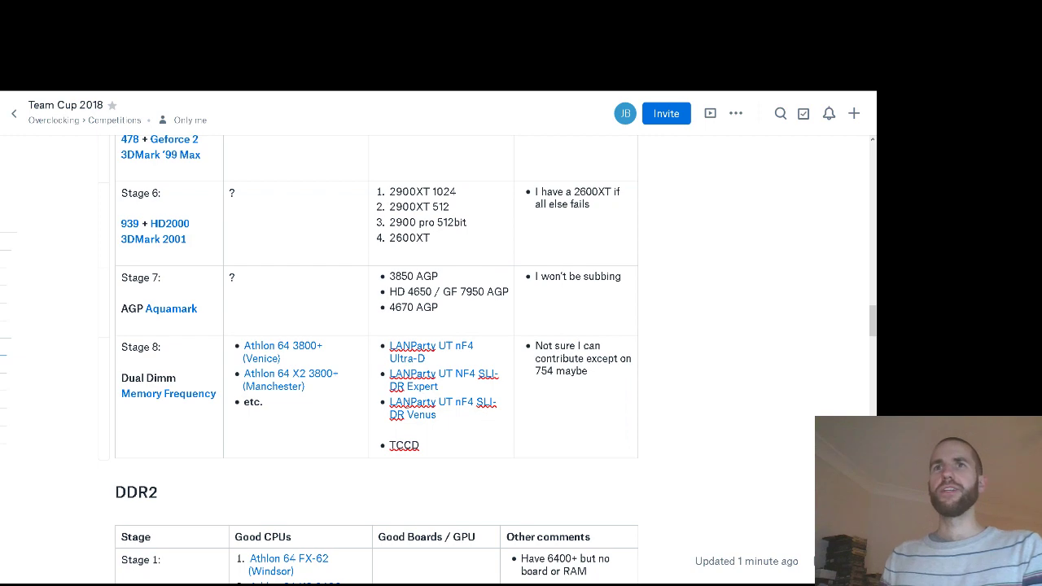
scroll(458, 444, "down", 4)
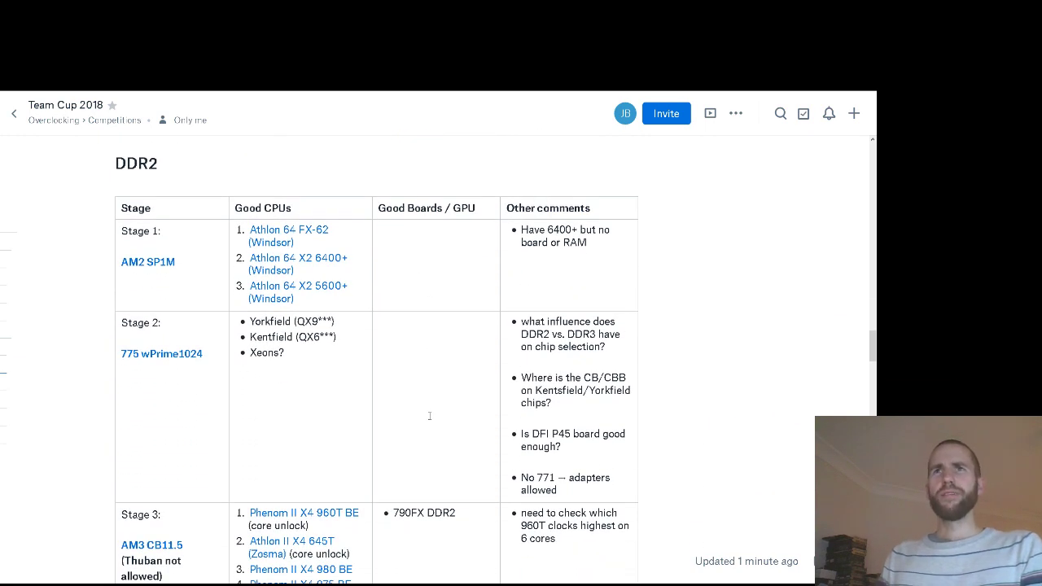
scroll(419, 344, "up", 4)
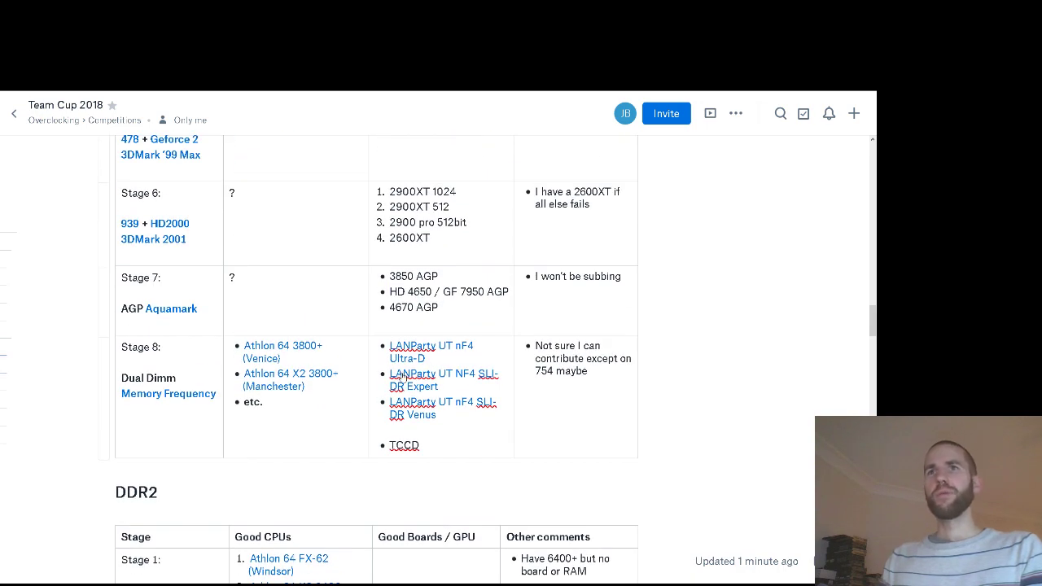
Examine the DDR2 breakdown from Stage 1 AM2 SP1M to Stage 3 AM3 CB11.5, including the recommended CPUs and open questions
scroll(402, 377, "down", 3)
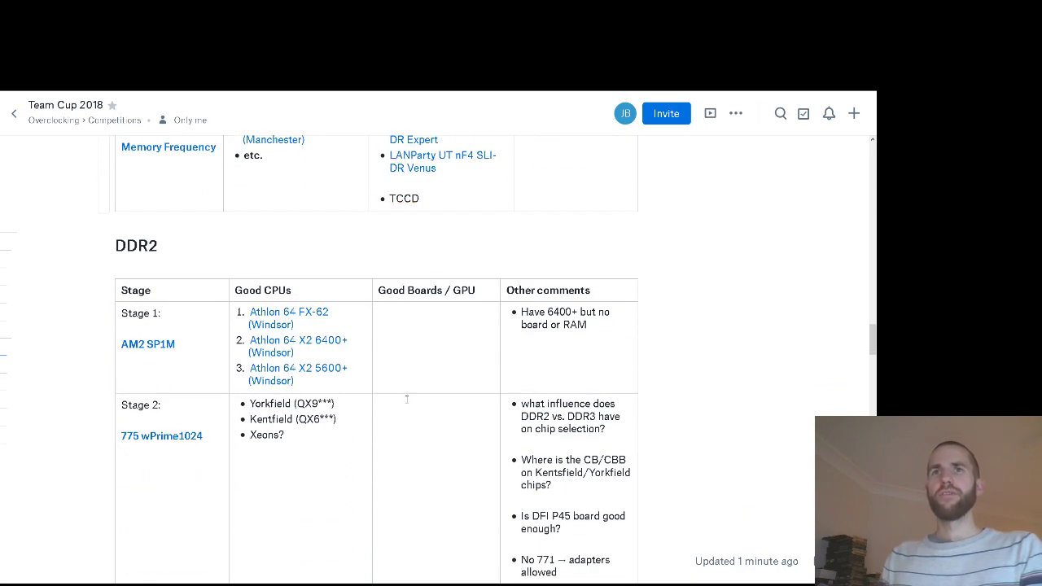
scroll(400, 399, "down", 2)
left_click(344, 382)
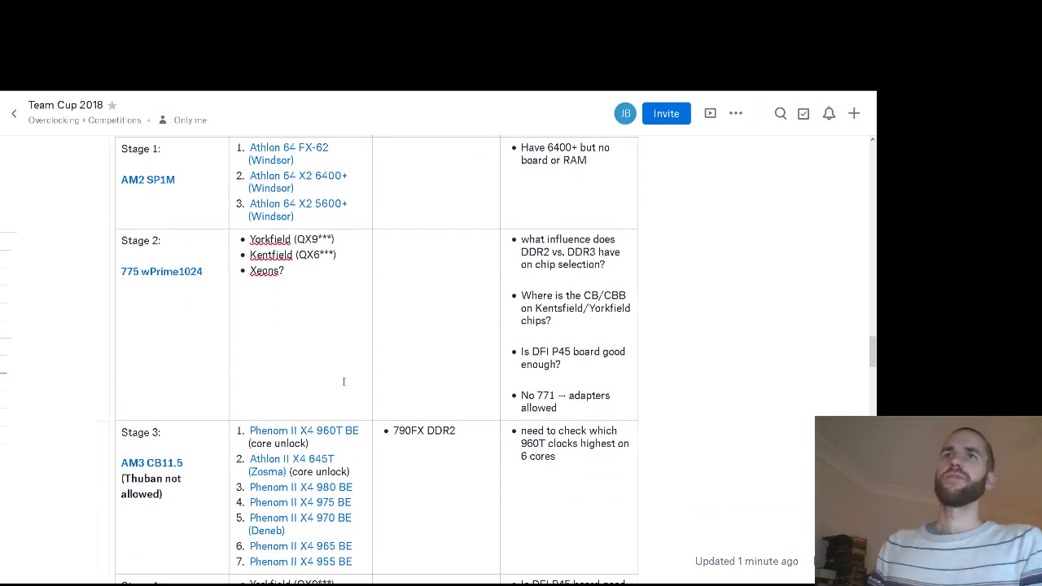
mouse_move(331, 439)
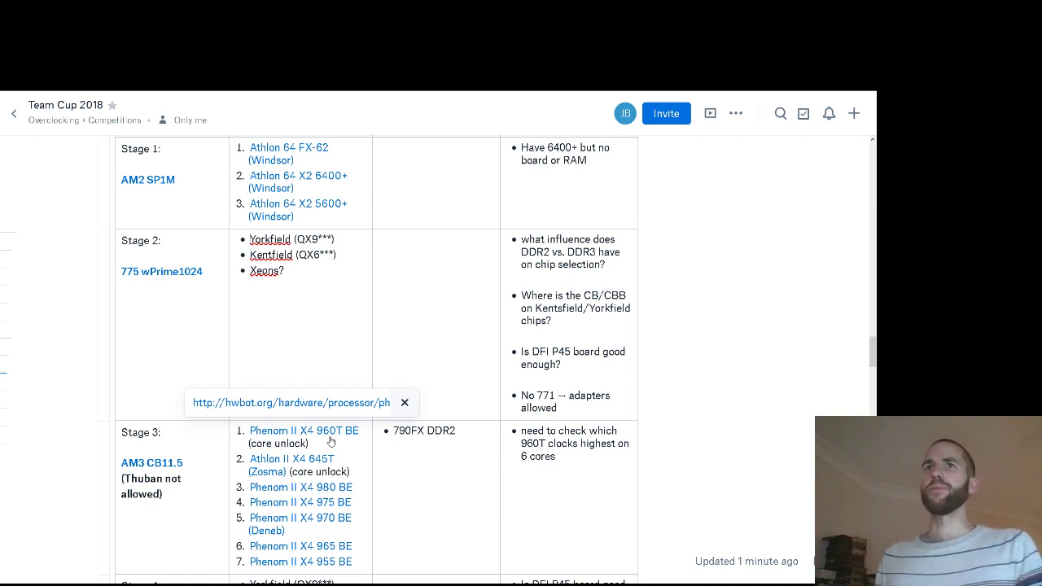
left_click(265, 319)
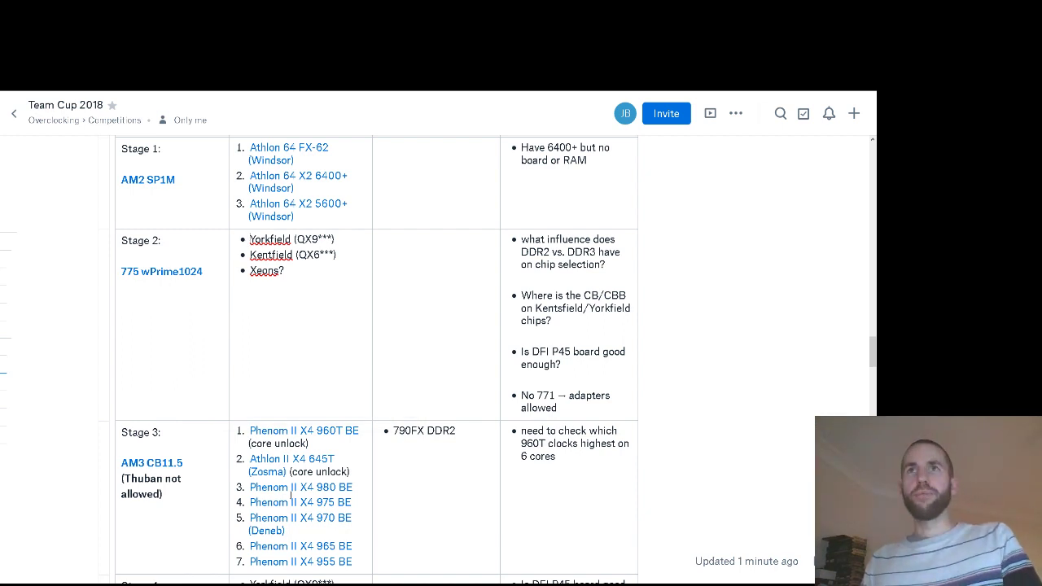
Open hwbot.org in a new browser tab and go to its submissions search
key("ctrl+t")
type("hwbot.org")
key("Return")
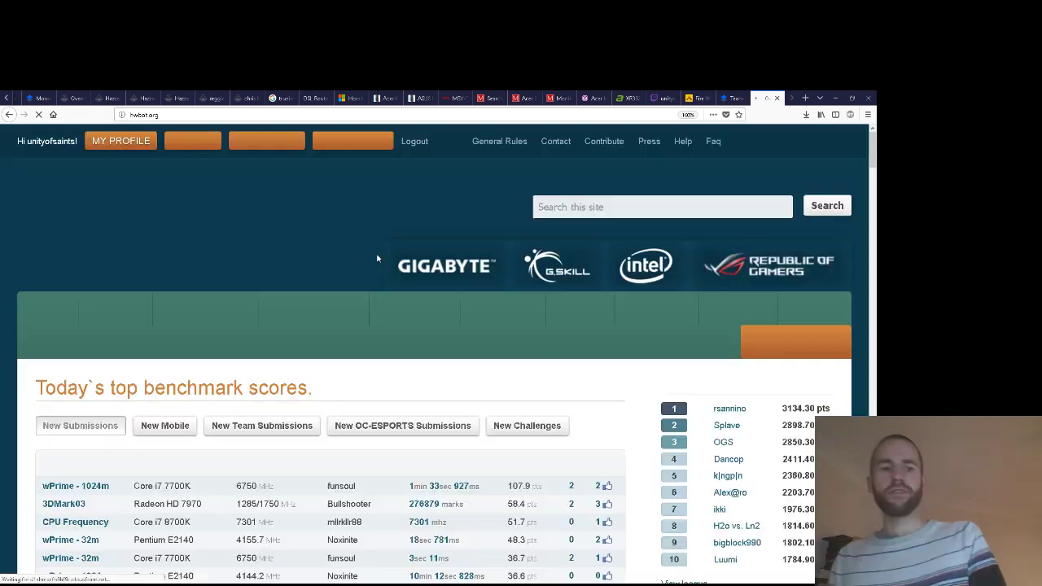
key("ctrl+shift+Tab")
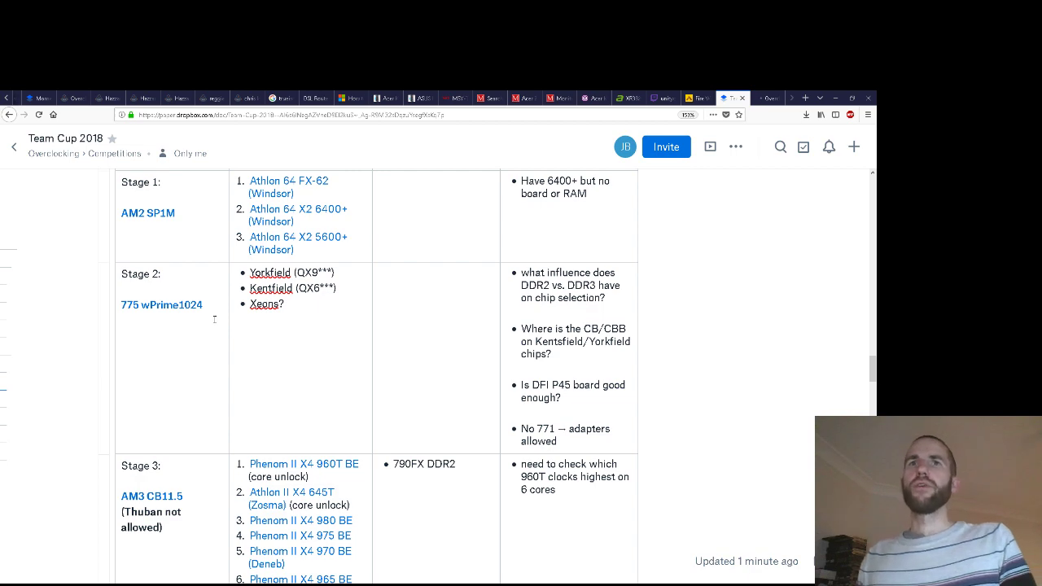
key("ctrl+Tab")
mouse_move(136, 311)
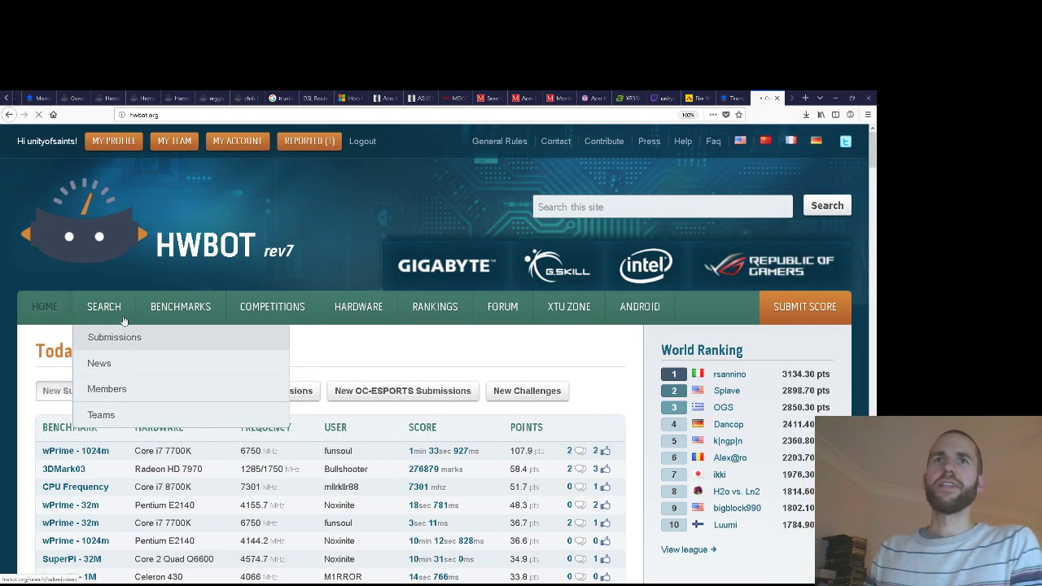
left_click(124, 335)
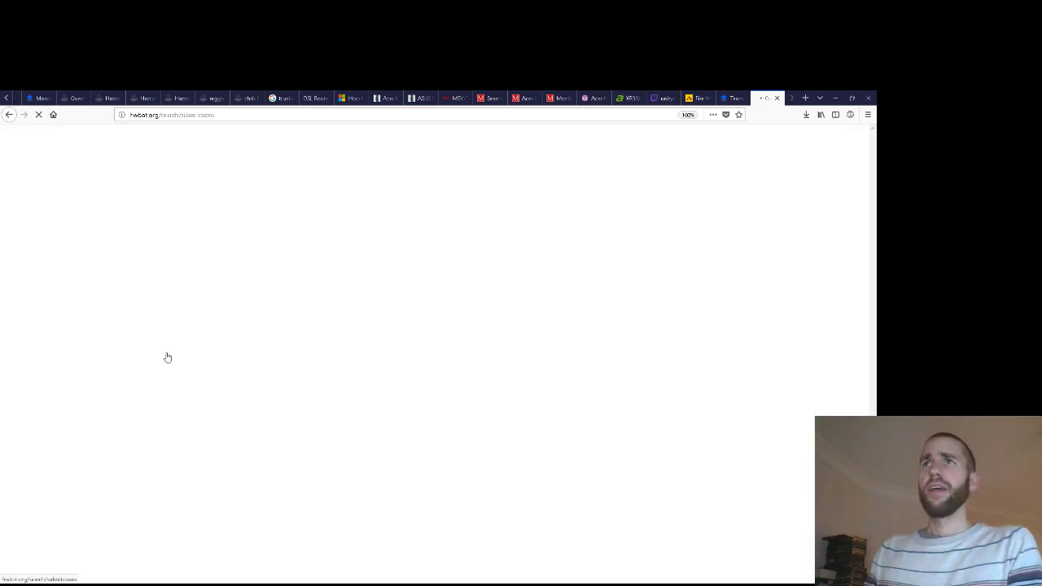
Search the submissions for wPrime - 1024m results with processor socket 478
scroll(171, 359, "down", 3)
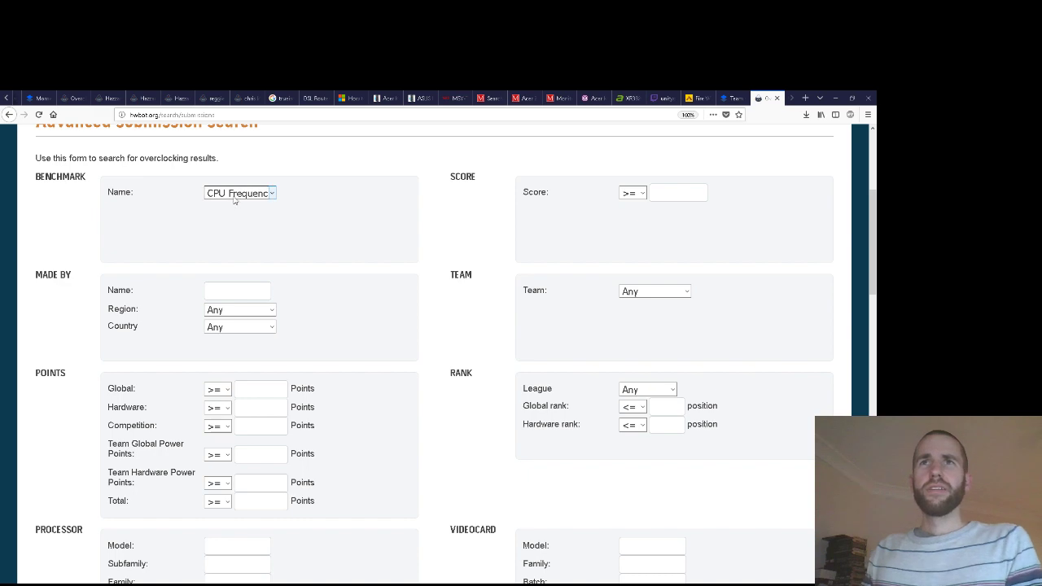
scroll(268, 312, "down", 5)
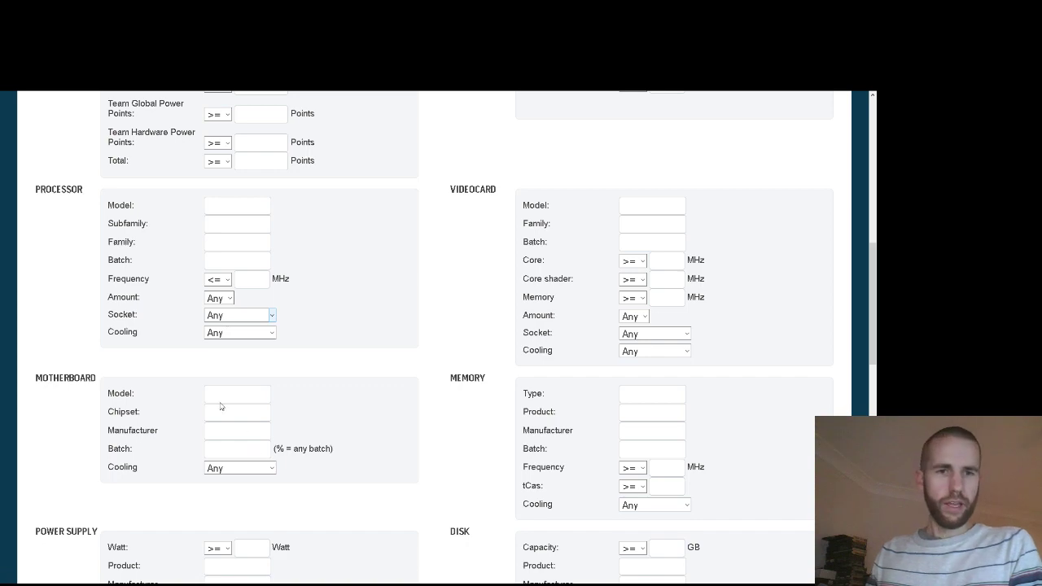
scroll(400, 207, "down", 7)
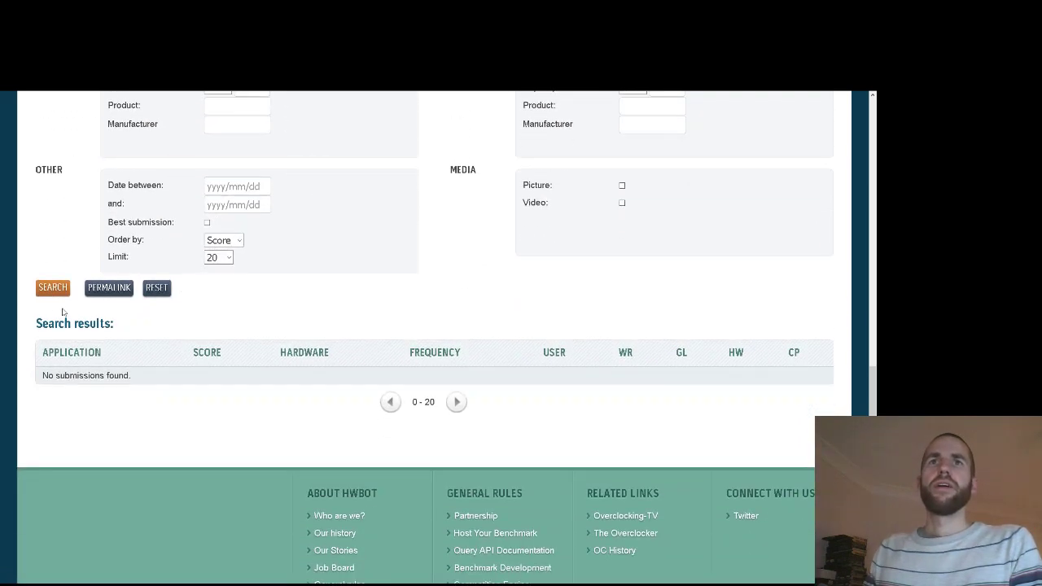
left_click(52, 289)
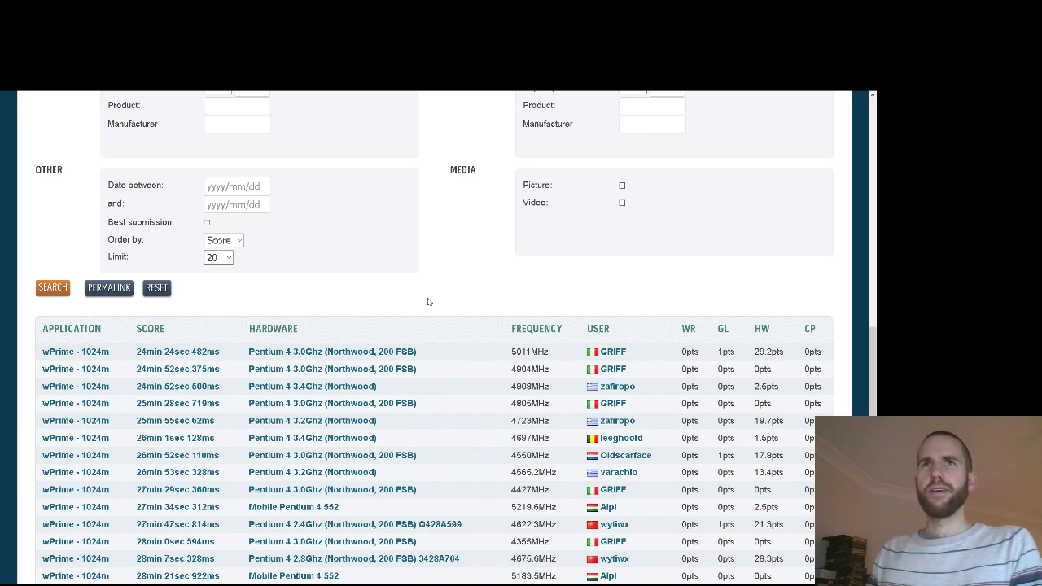
Set the processor socket to LGA775 and rerun the wPrime - 1024m submission search
scroll(429, 302, "up", 7)
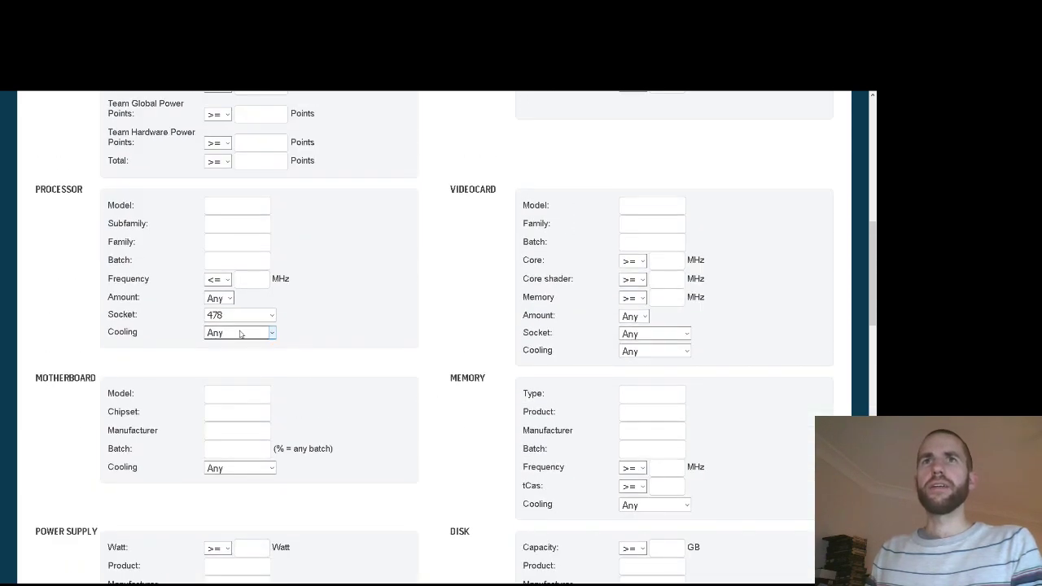
key("Down")
key("Down")
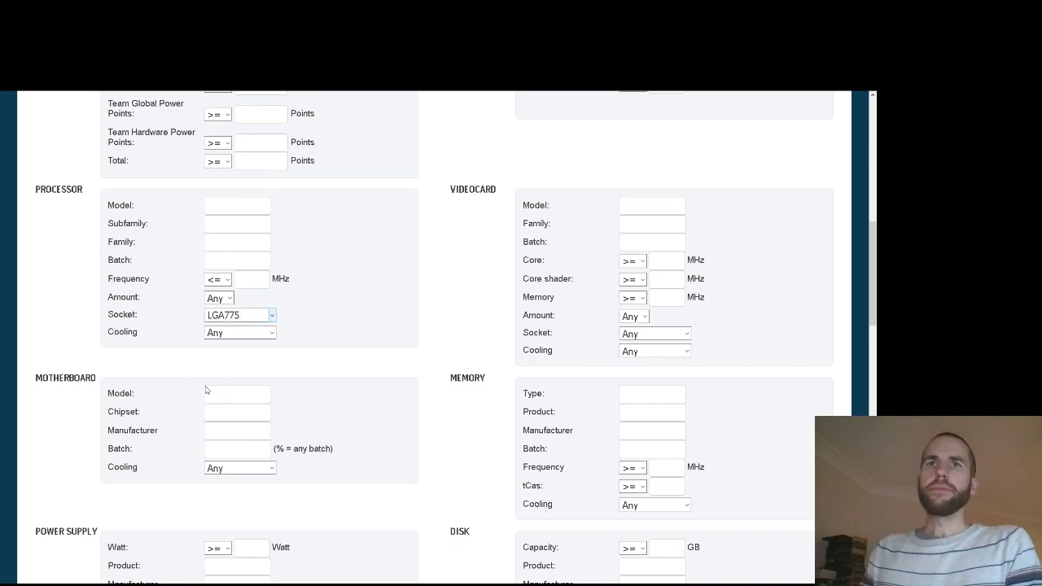
left_click(399, 338)
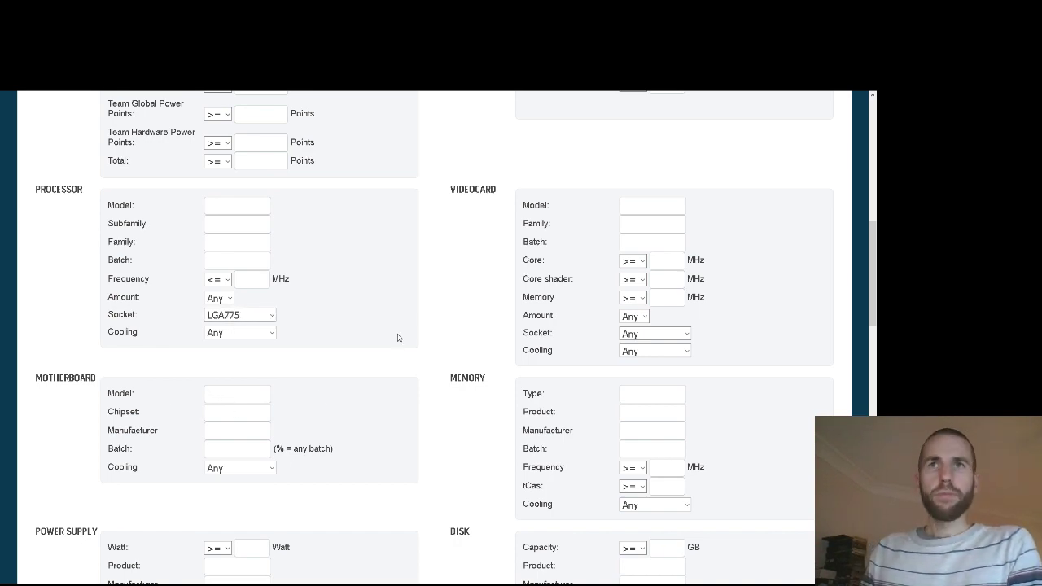
scroll(181, 375, "down", 3)
left_click(54, 518)
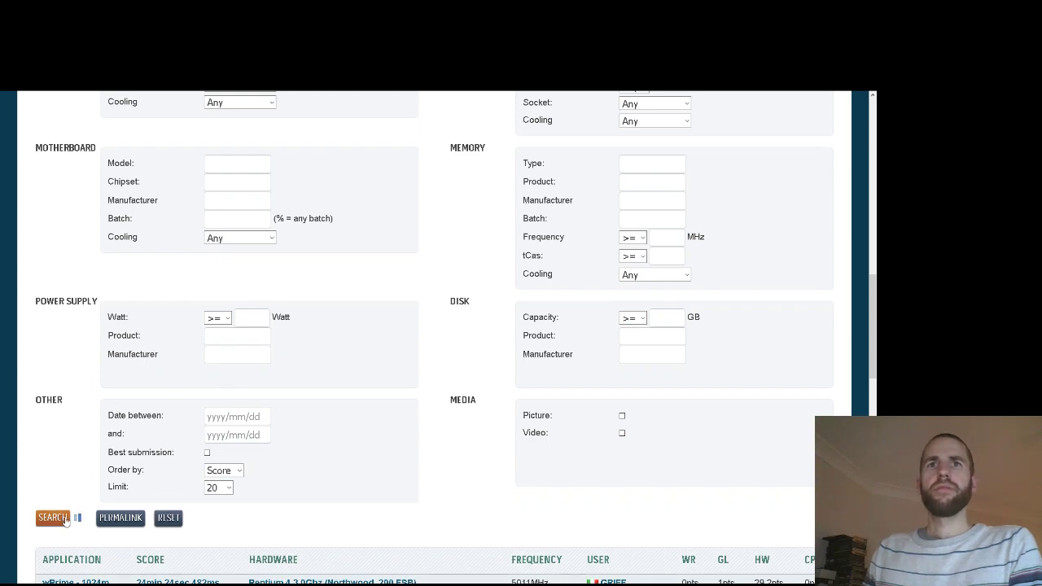
scroll(388, 387, "down", 3)
scroll(392, 392, "down", 1)
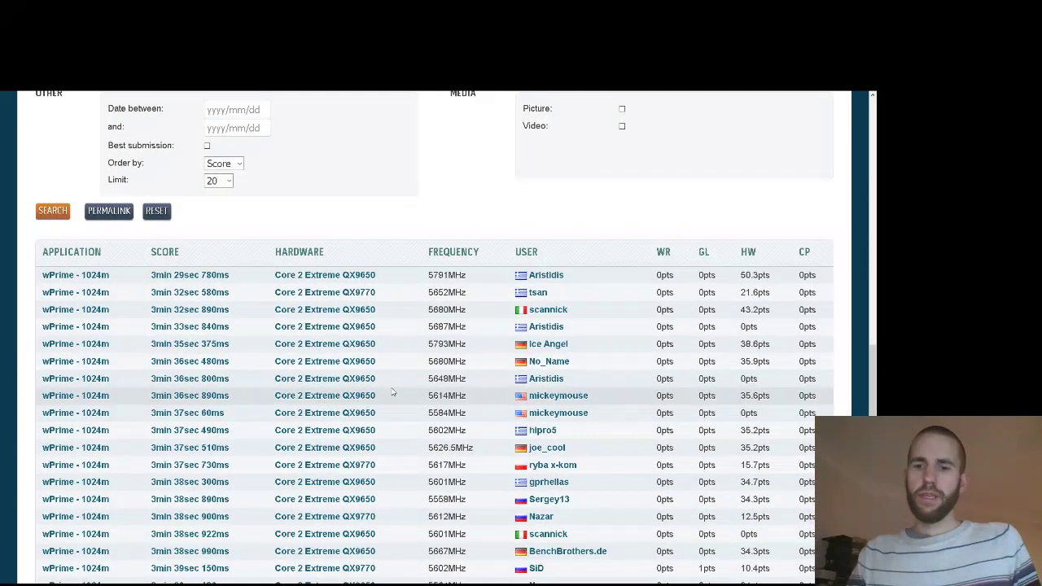
Enlarge the page and examine the processor models and frequencies on the first two pages of LGA775 results
scroll(391, 393, "up", 3)
key("ctrl+plus")
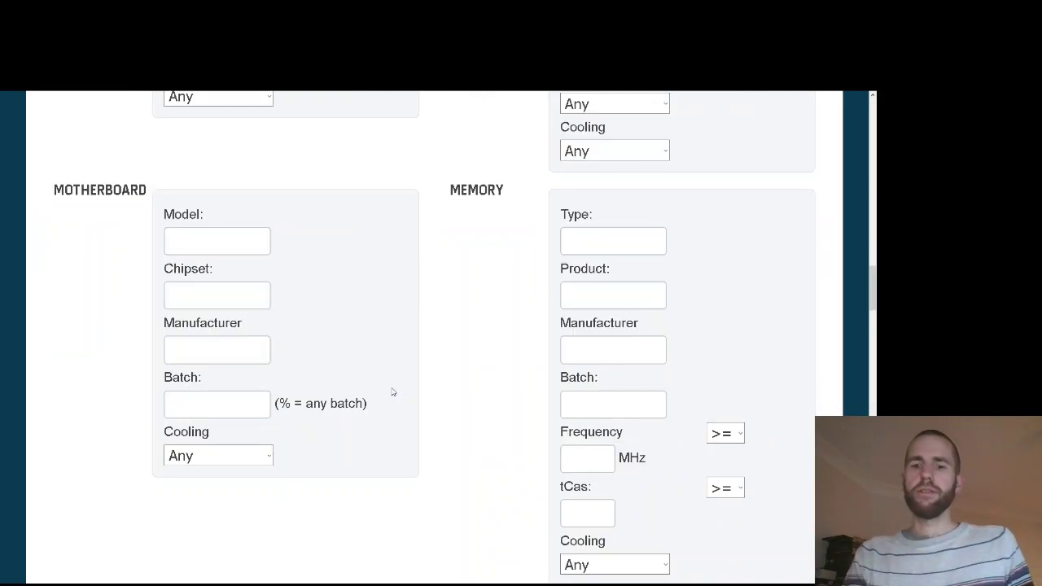
scroll(392, 392, "down", 5)
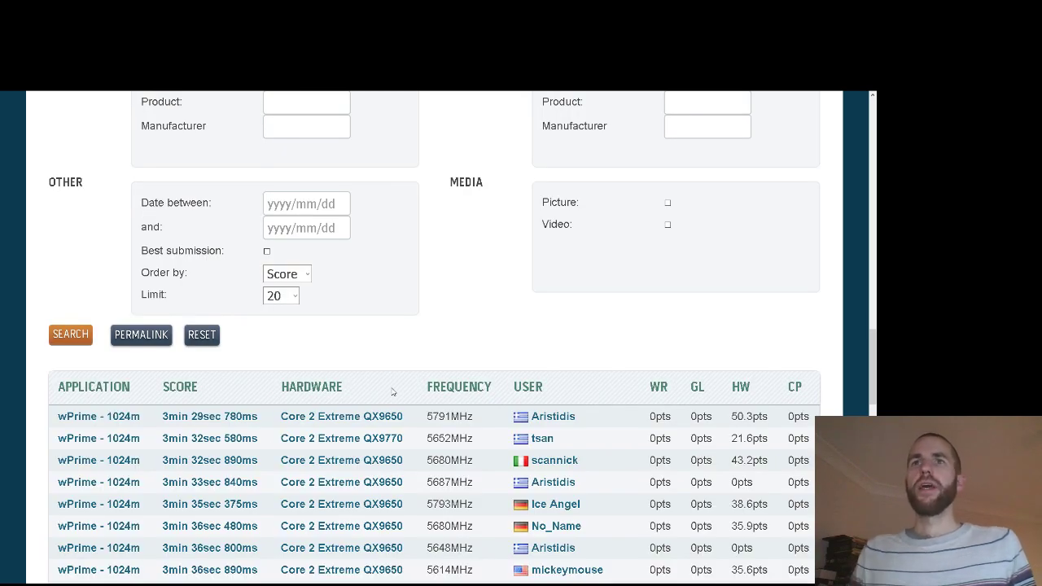
scroll(392, 392, "down", 2)
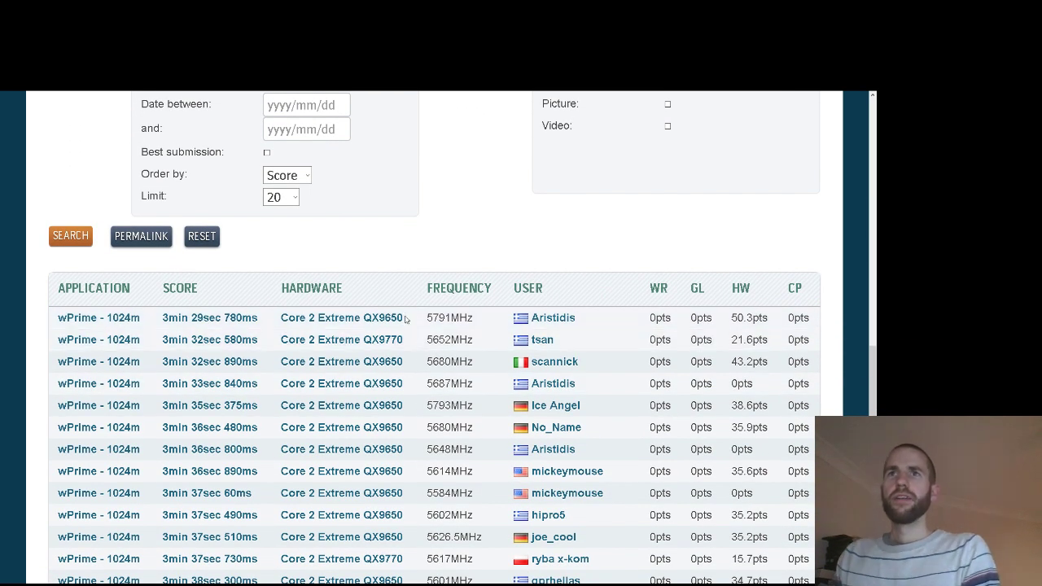
left_click_drag(404, 320, 379, 320)
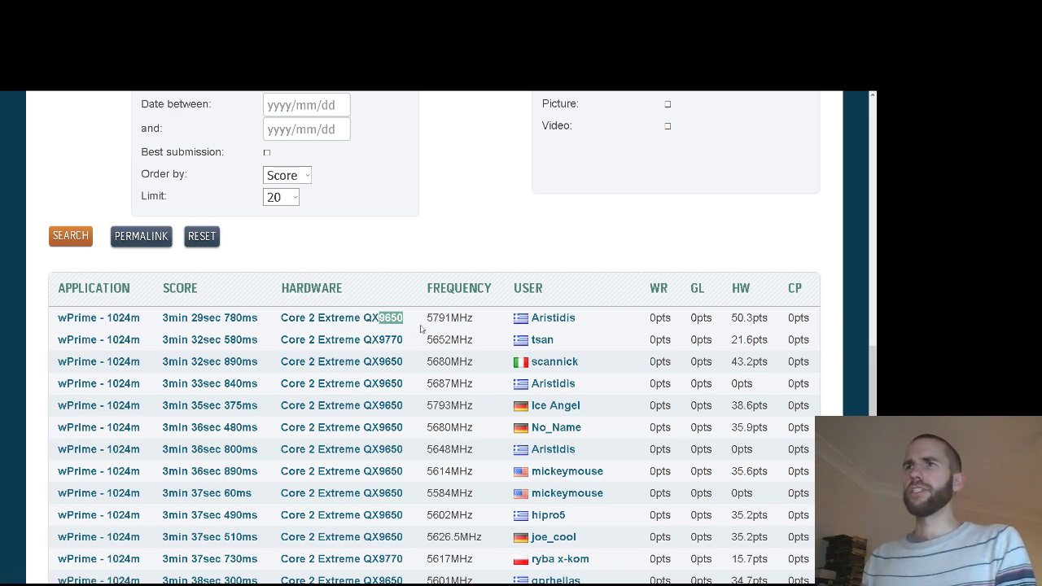
left_click(412, 282)
scroll(415, 362, "down", 4)
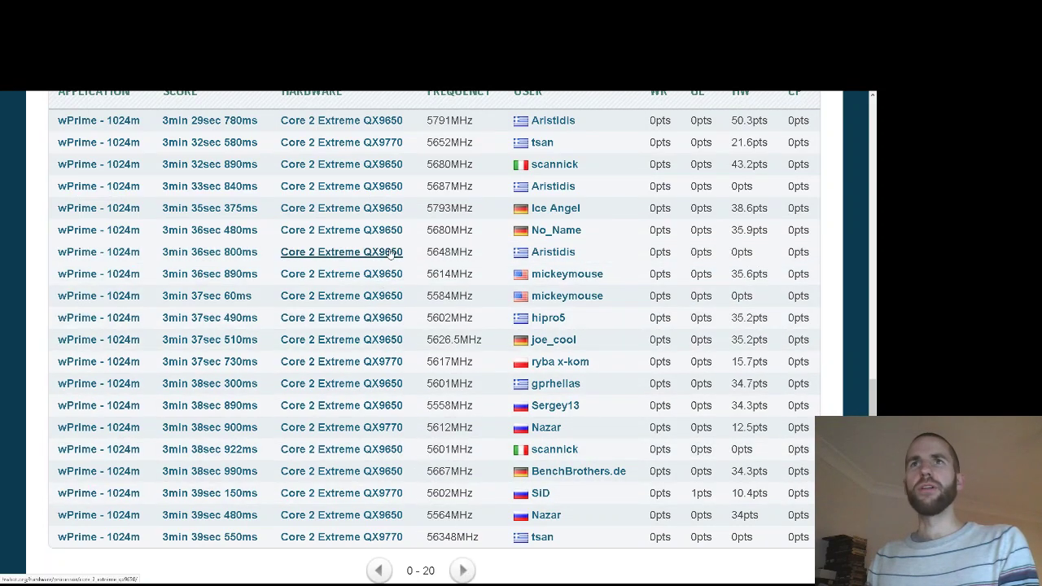
left_click(464, 570)
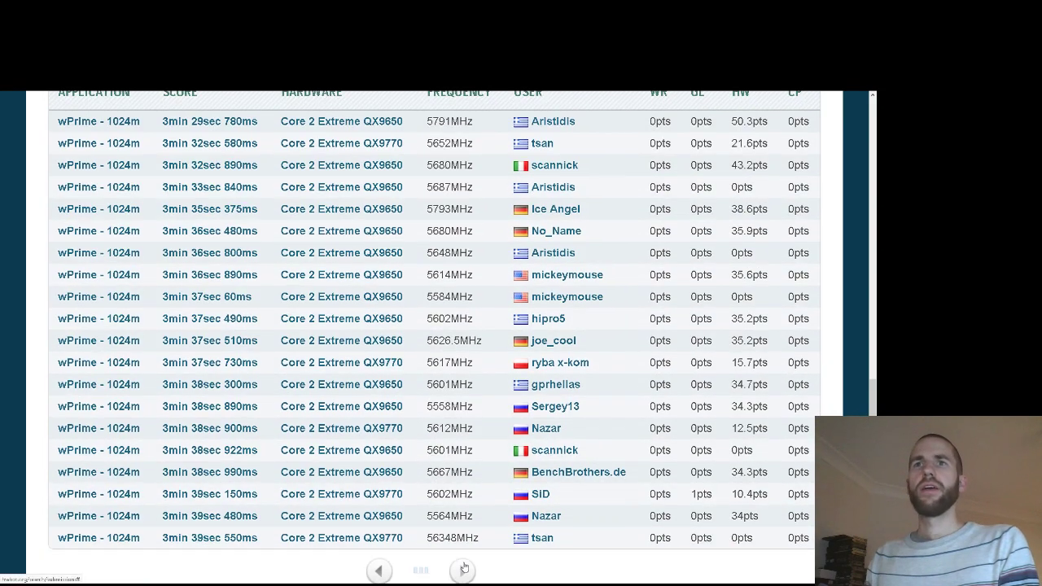
scroll(428, 505, "up", 3)
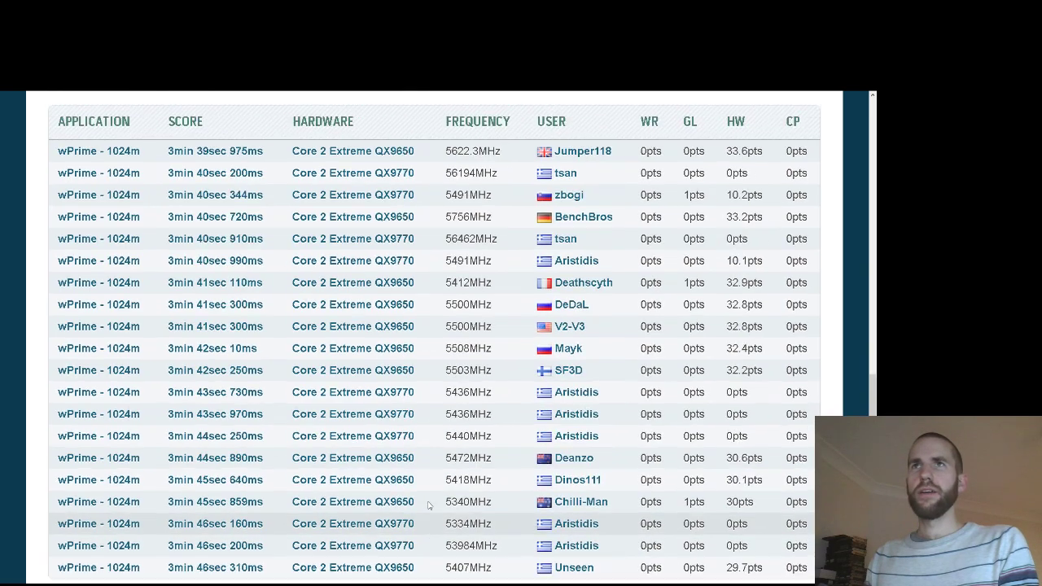
scroll(428, 505, "down", 3)
Raise the result limit to 100 and rerun the search
scroll(428, 505, "up", 3)
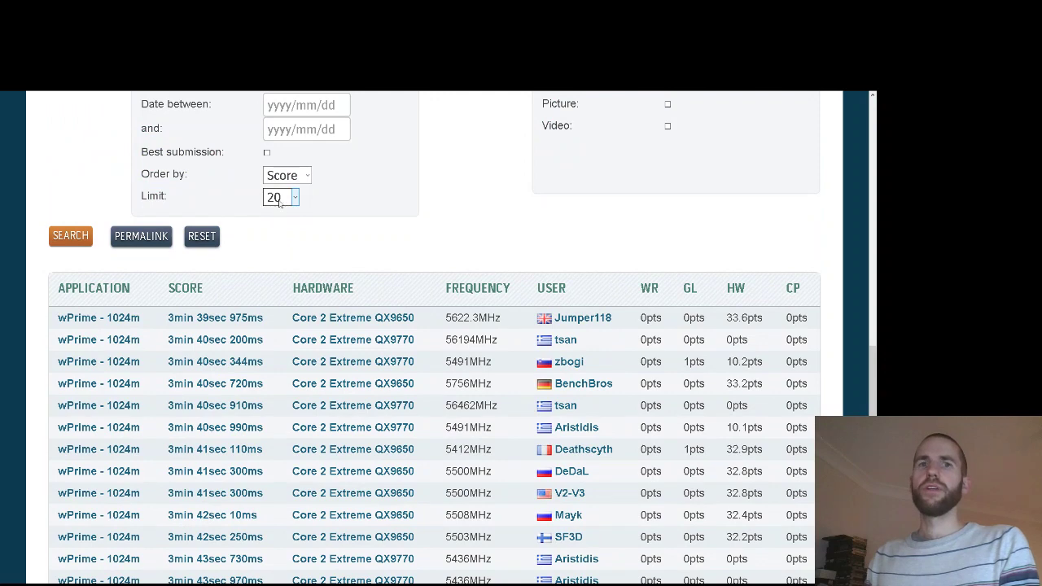
key("Down")
key("Down")
left_click(71, 235)
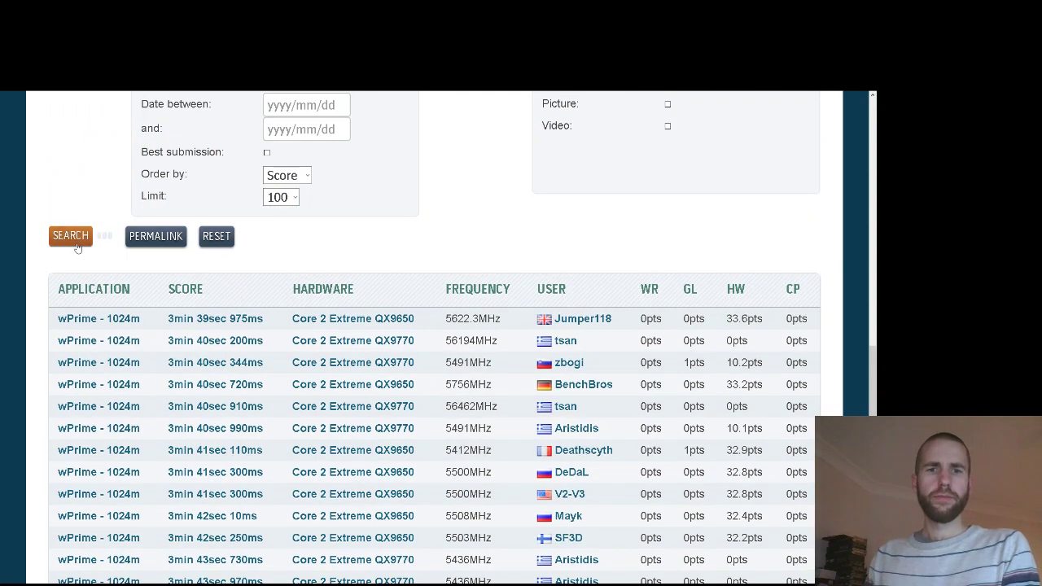
Examine the longer LGA775 results list for processors other than the QX9650 and QX9770, including the Xeon X3380
scroll(328, 283, "down", 2)
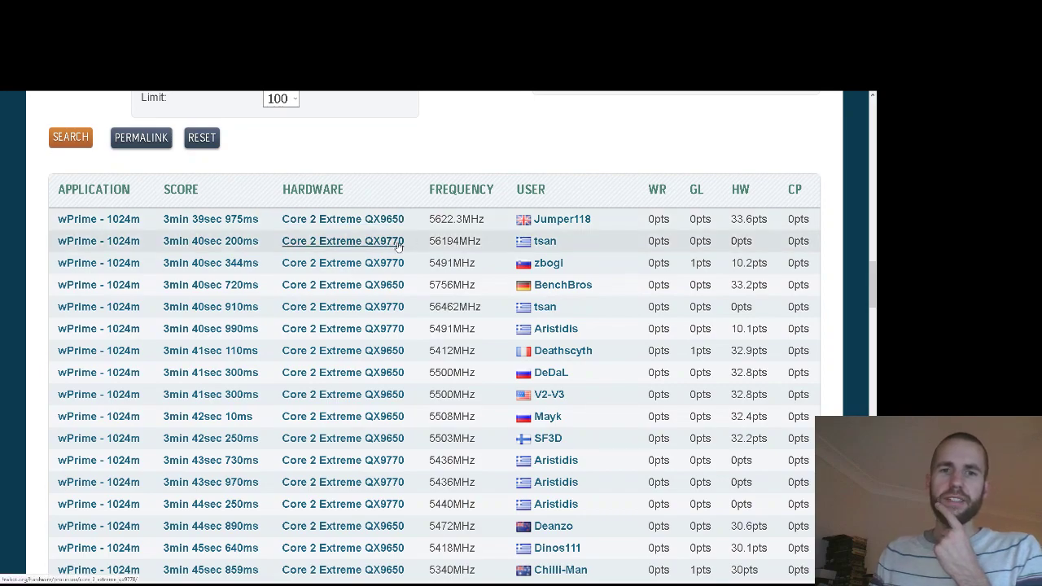
scroll(435, 378, "down", 2)
scroll(435, 378, "down", 8)
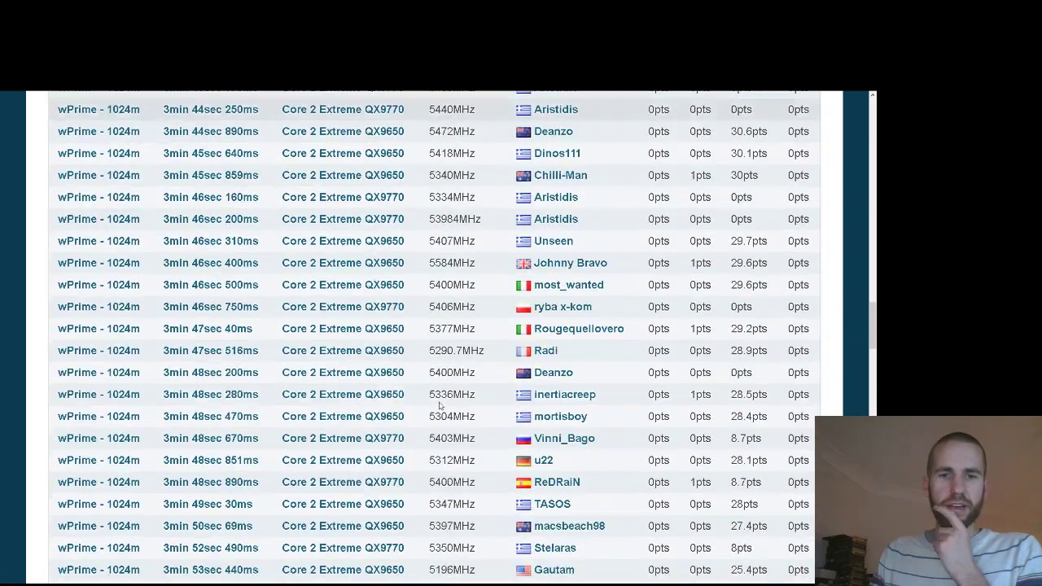
scroll(439, 403, "down", 4)
scroll(349, 295, "up", 2)
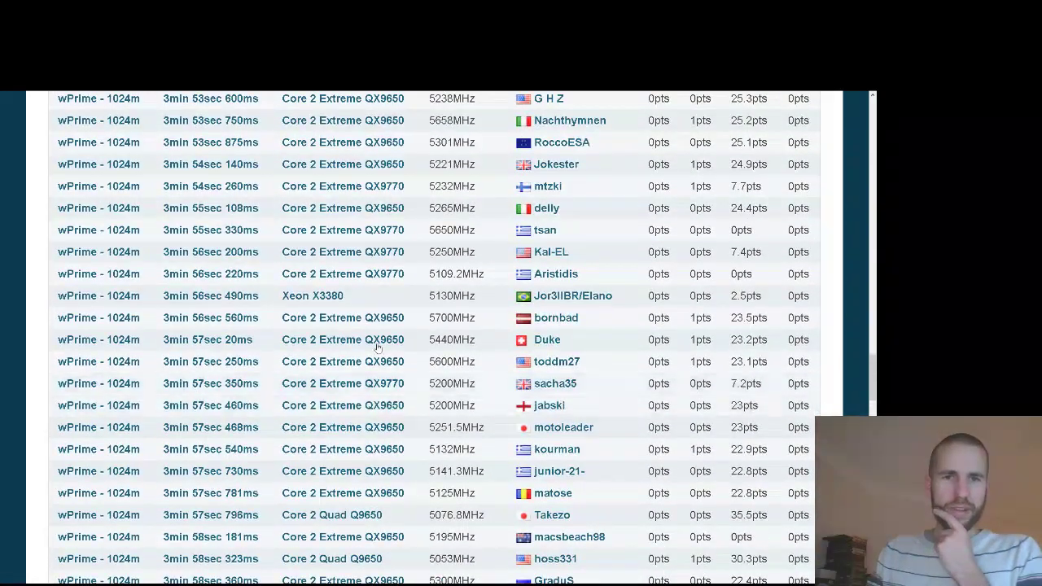
left_click_drag(349, 295, 282, 296)
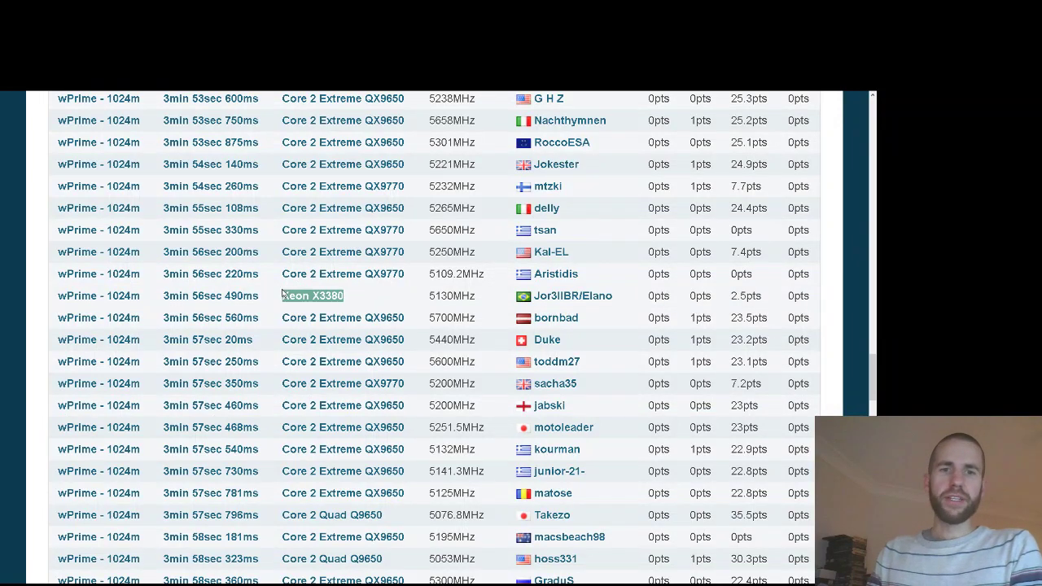
left_click(371, 288)
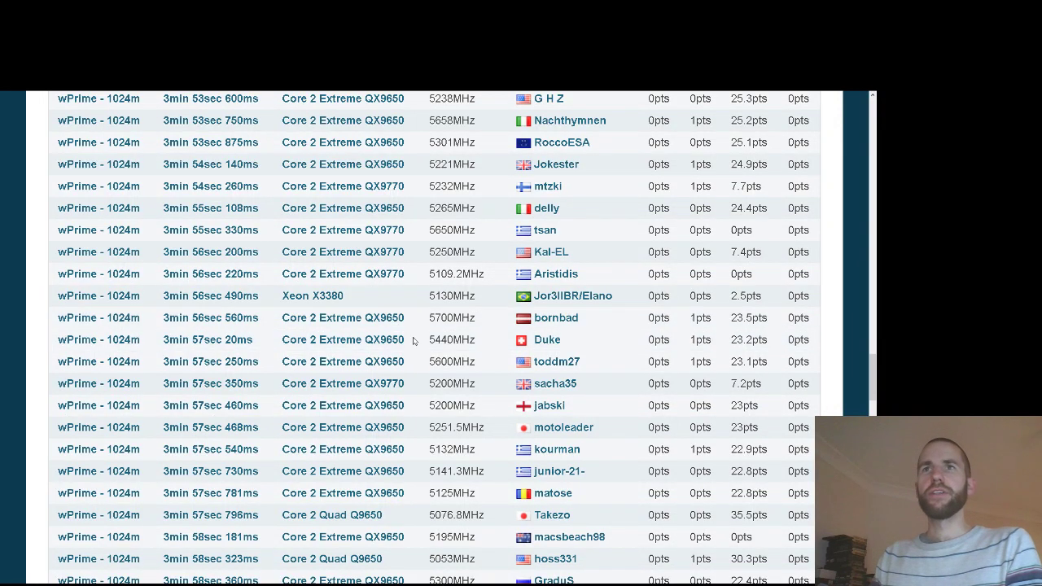
scroll(411, 407, "down", 2)
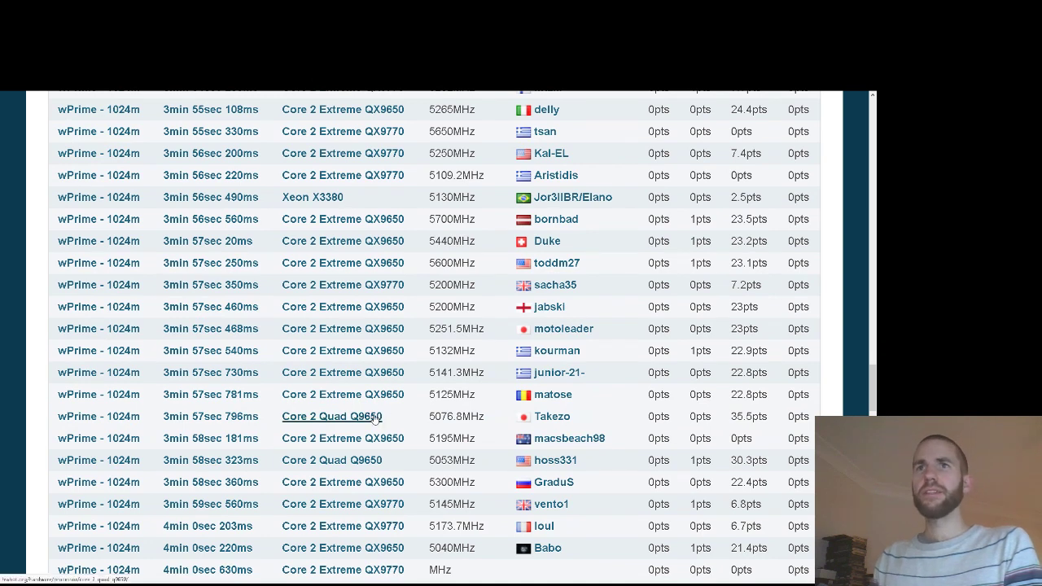
Open the Core 2 Quad Q9650 hardware page from the results and examine its specifications and overclocking records
left_click(374, 416)
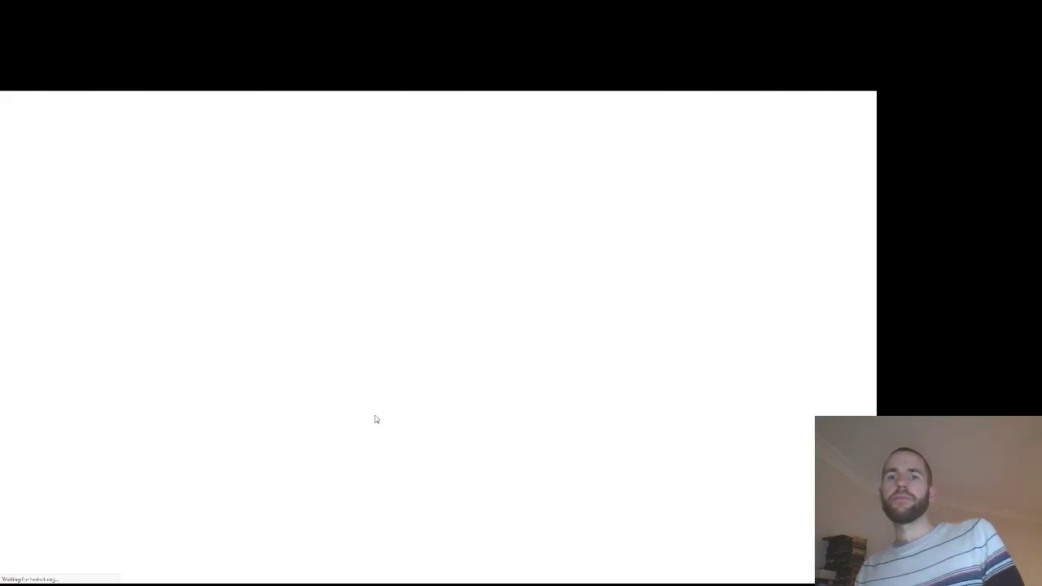
scroll(409, 372, "down", 4)
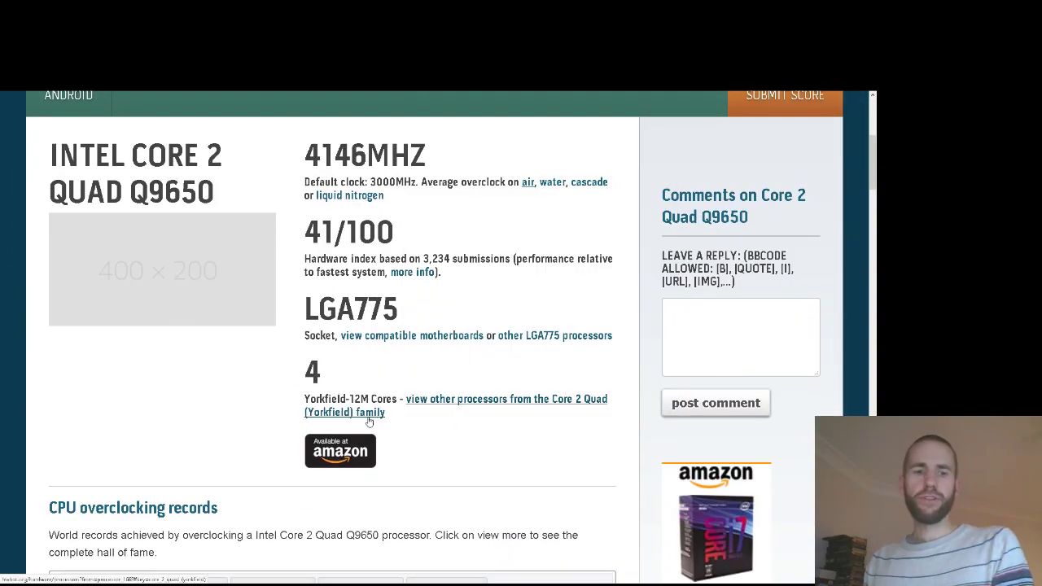
scroll(368, 414, "down", 10)
Open the Core 2 Extreme QX9650 hardware page from the results and examine its details and overclocking records
left_click(370, 356)
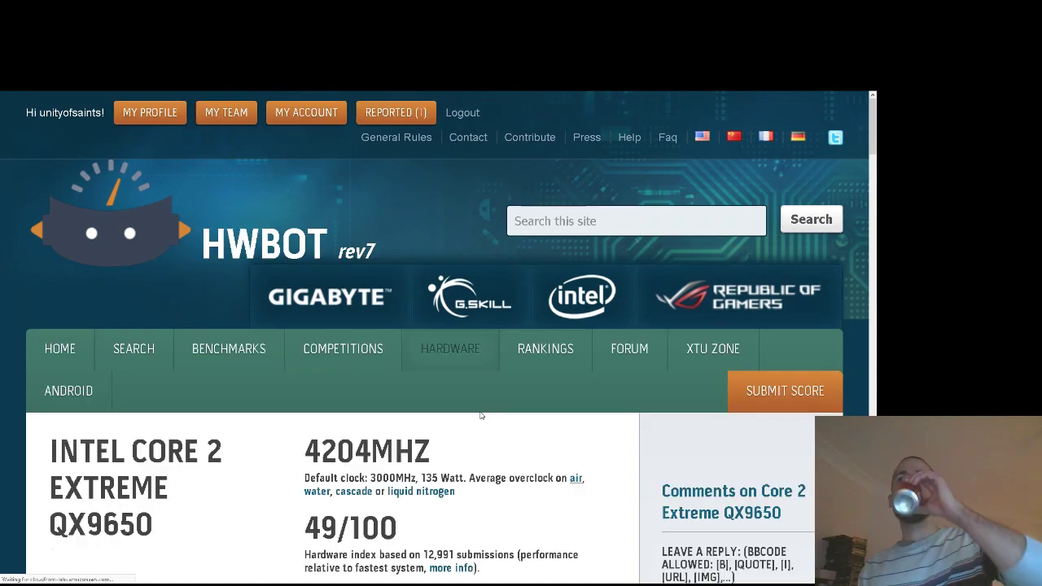
scroll(480, 415, "down", 3)
scroll(480, 415, "down", 4)
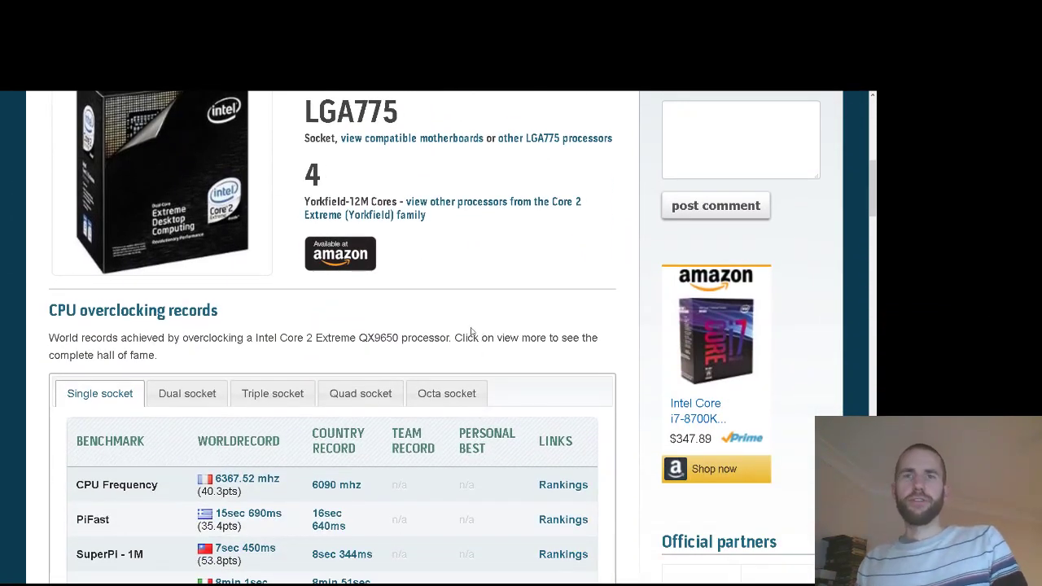
scroll(465, 332, "down", 15)
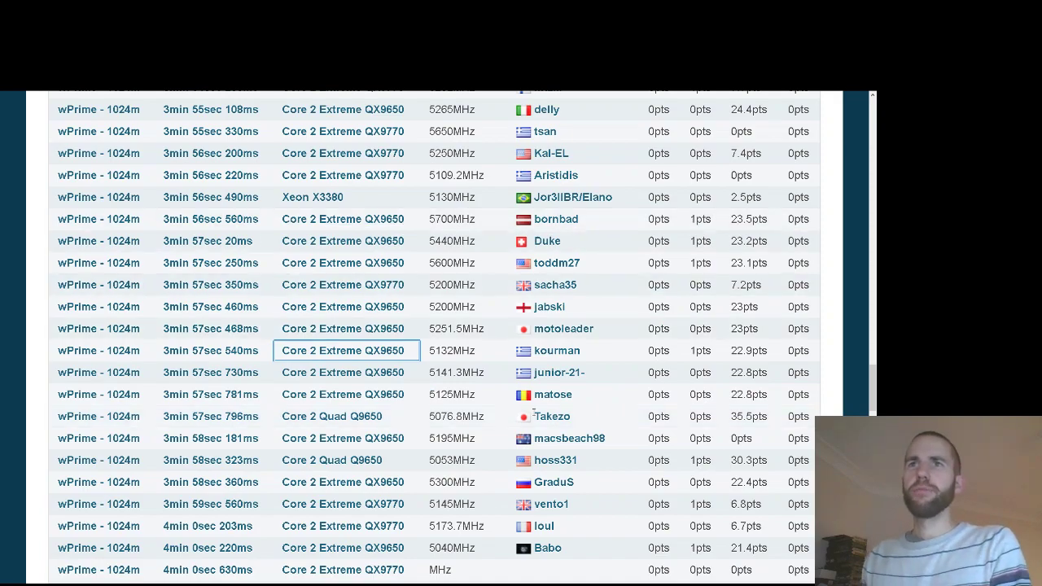
Examine the rest of the LGA775 results list and go to the following page, 120 - 220
scroll(597, 475, "down", 3)
scroll(545, 477, "down", 6)
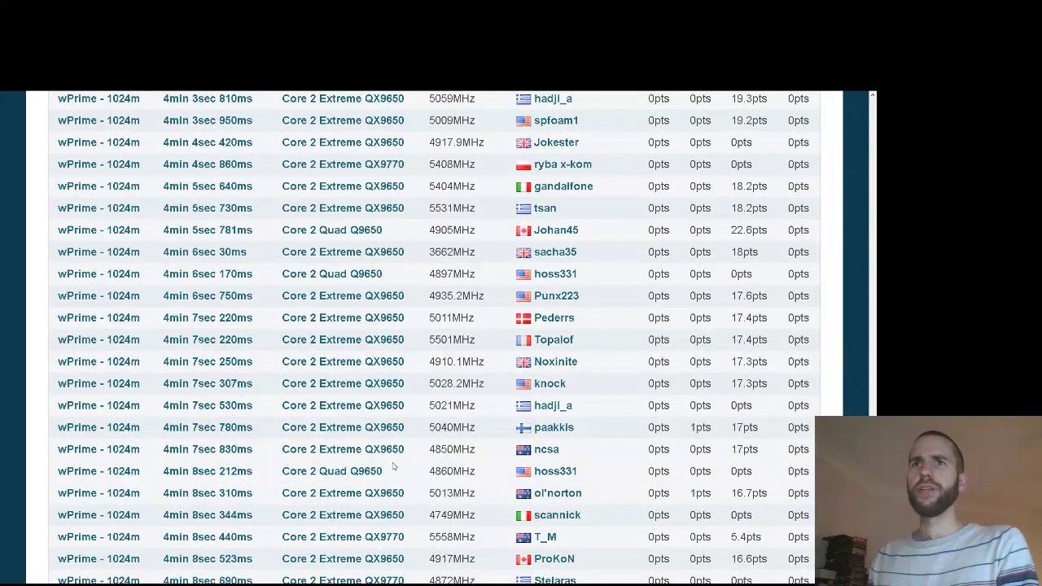
scroll(431, 479, "down", 4)
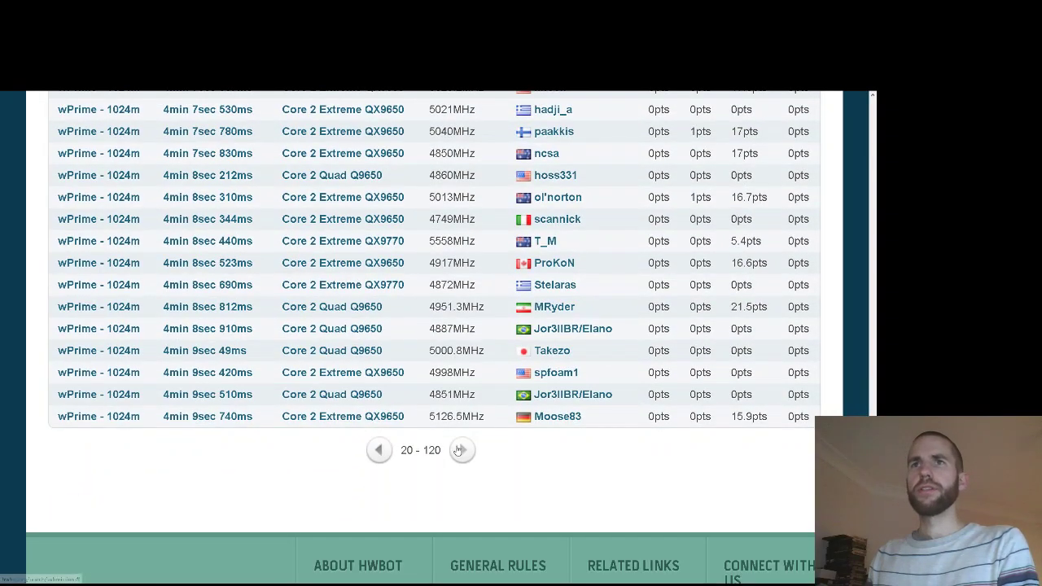
left_click(461, 451)
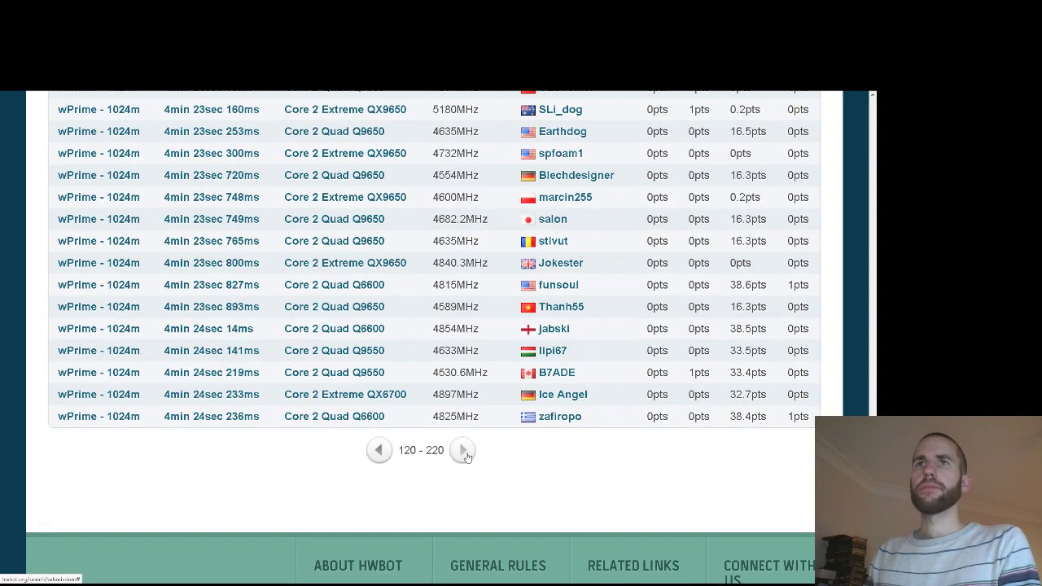
Return to the Team Cup 2018 document and select the Kentfield (QX6***) entry in the Stage 2 775 wPrime1024 row
left_click(365, 334)
mouse_move(494, 348)
scroll(559, 429, "down", 3)
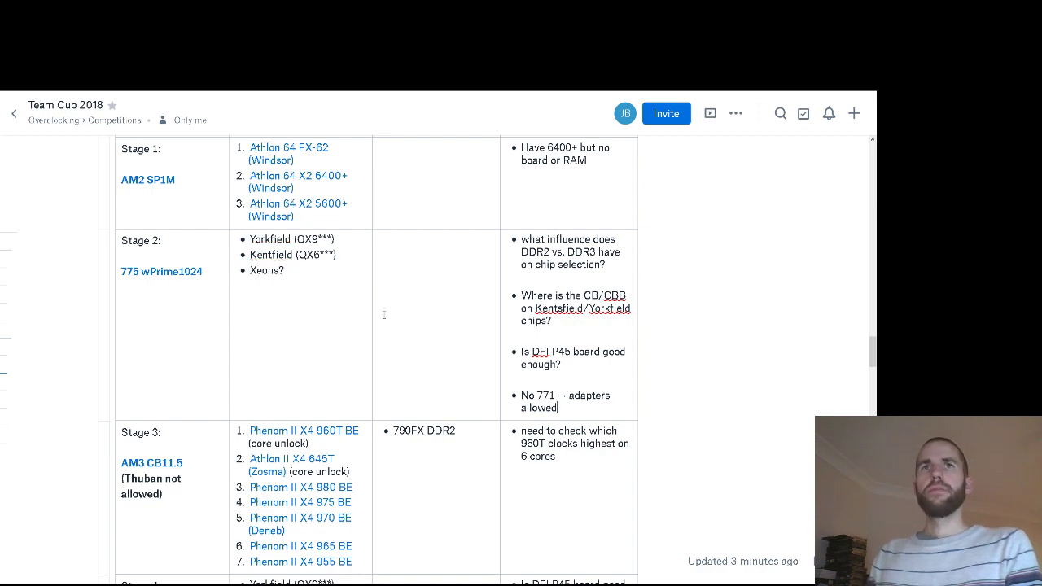
scroll(355, 318, "down", 2)
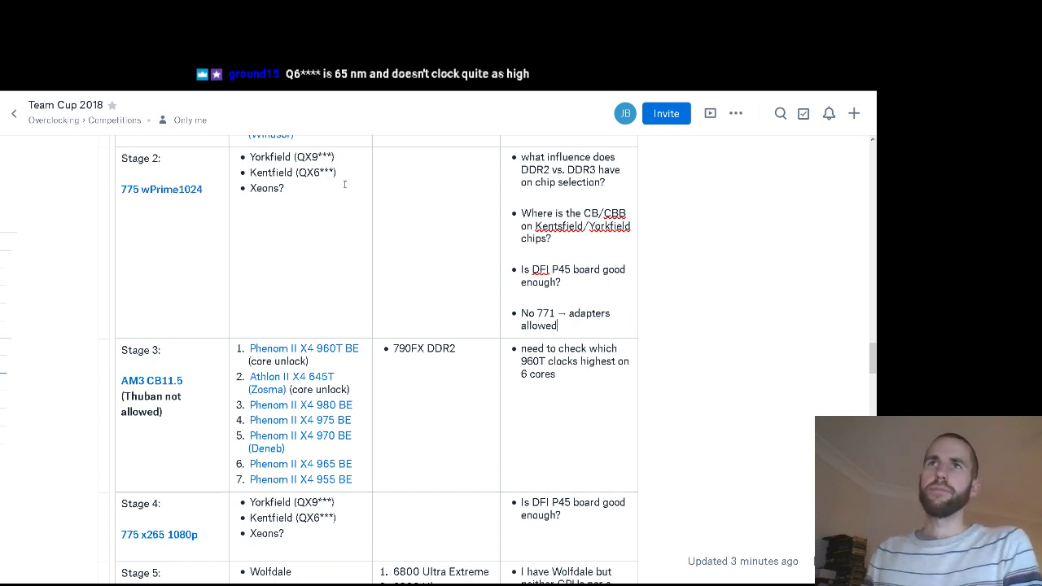
left_click_drag(337, 173, 248, 173)
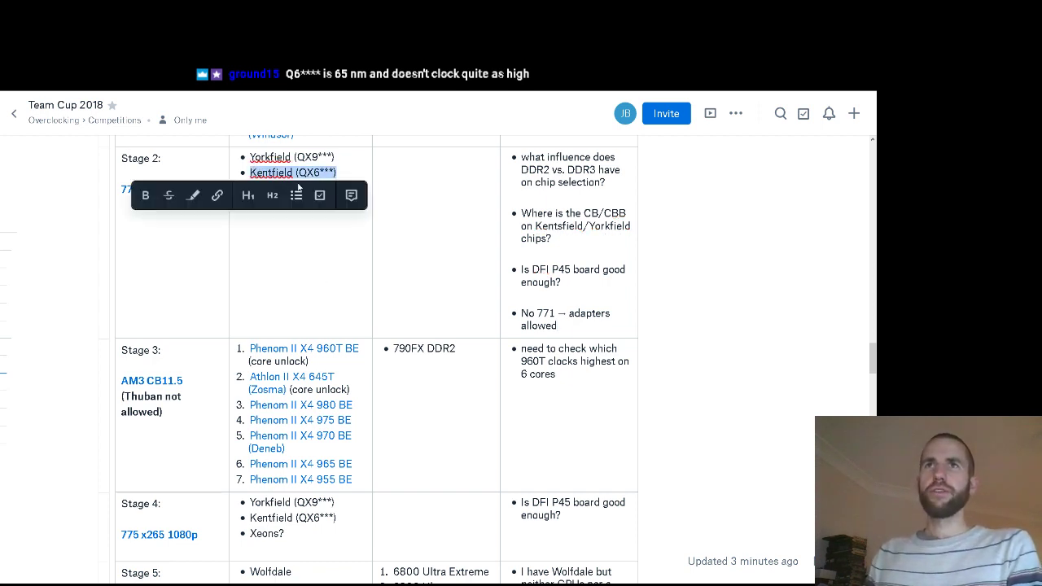
Delete the selected Kentfield (QX6***) entry and its leftover empty line from the Stage 2 775 wPrime1024 row
key("BackSpace")
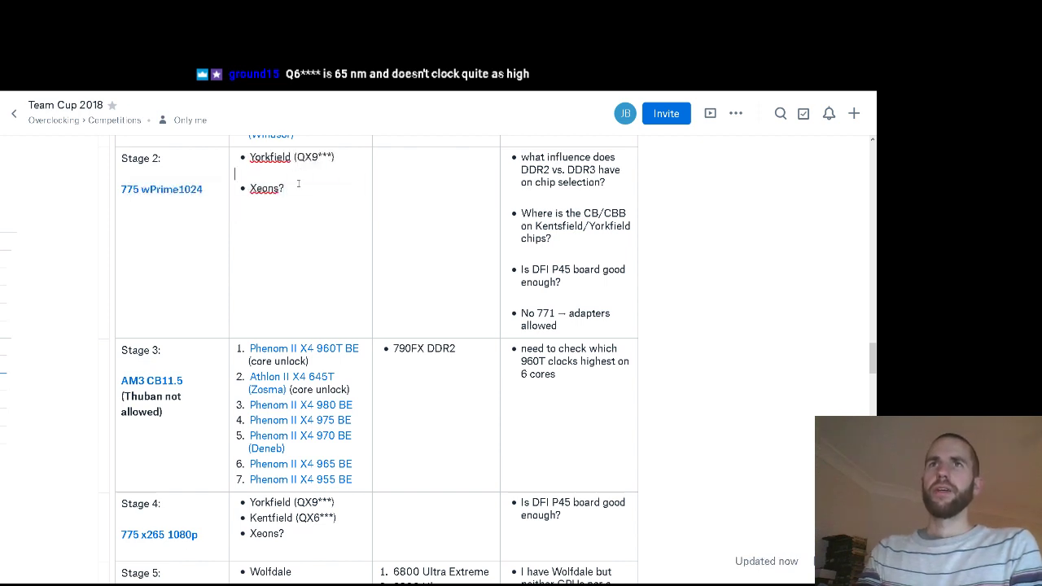
key("BackSpace")
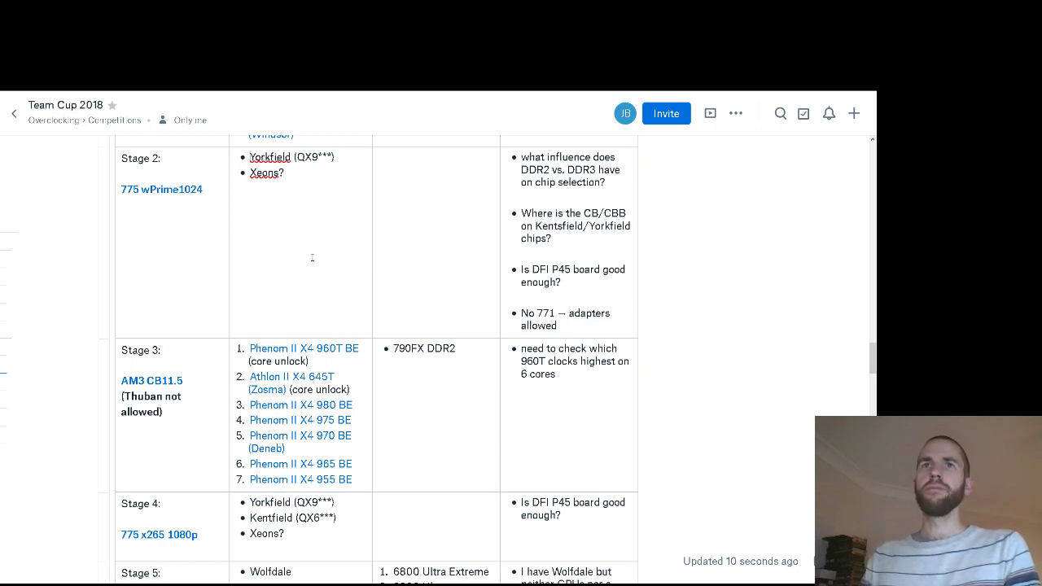
Open the Athlon II X4 645T (Zosma) link from the Stage 3 AM3 CB11.5 row and examine its specifications and overclocking records
scroll(433, 437, "down", 3)
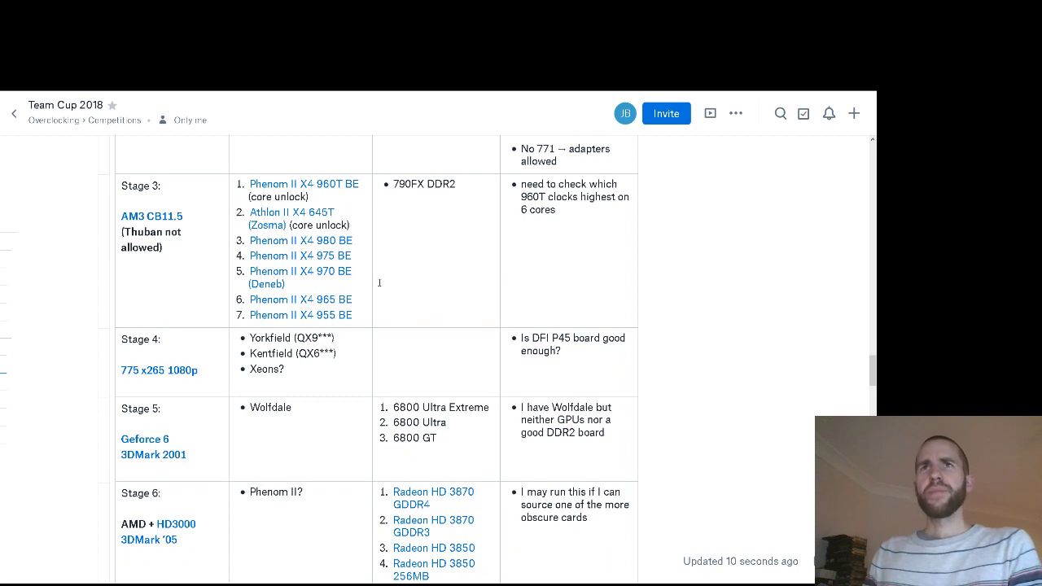
left_click(123, 232)
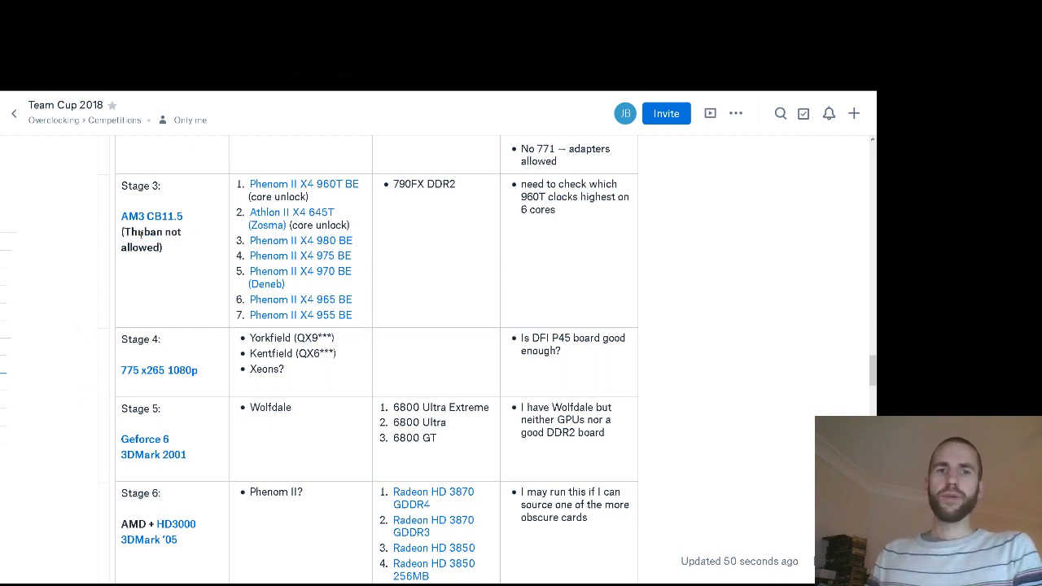
mouse_move(340, 186)
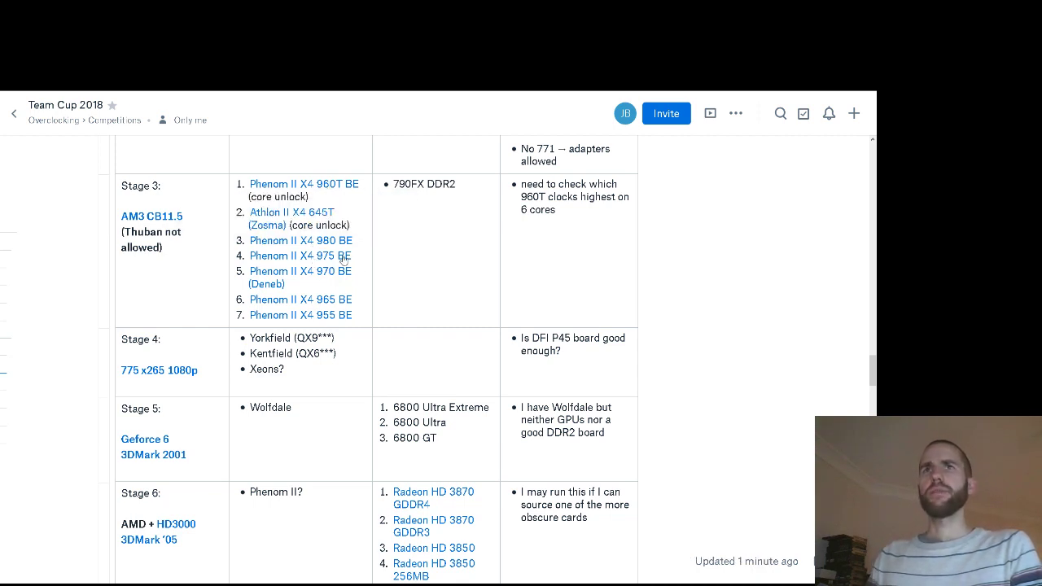
left_click(314, 215)
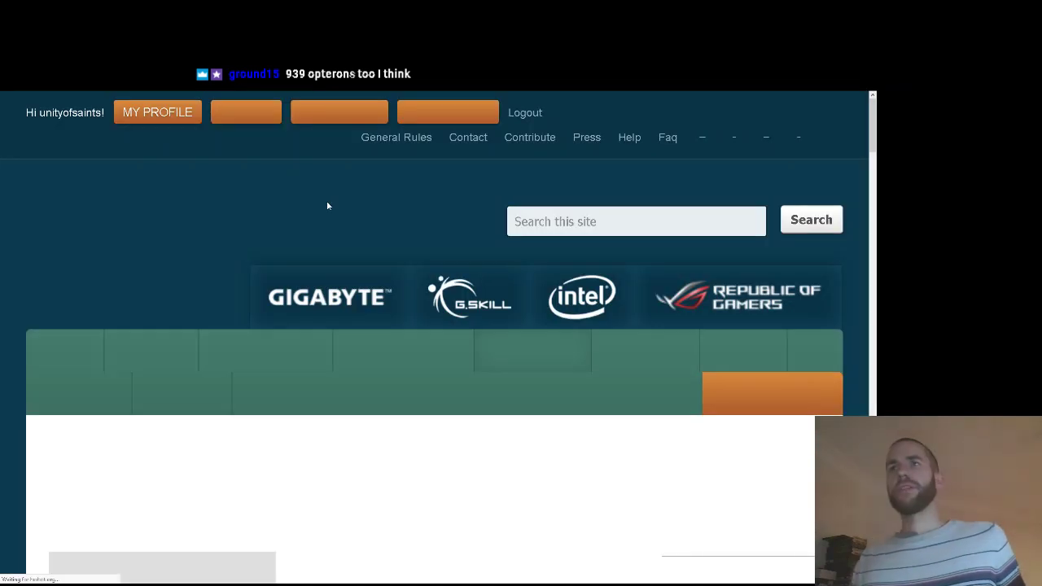
scroll(500, 324, "down", 4)
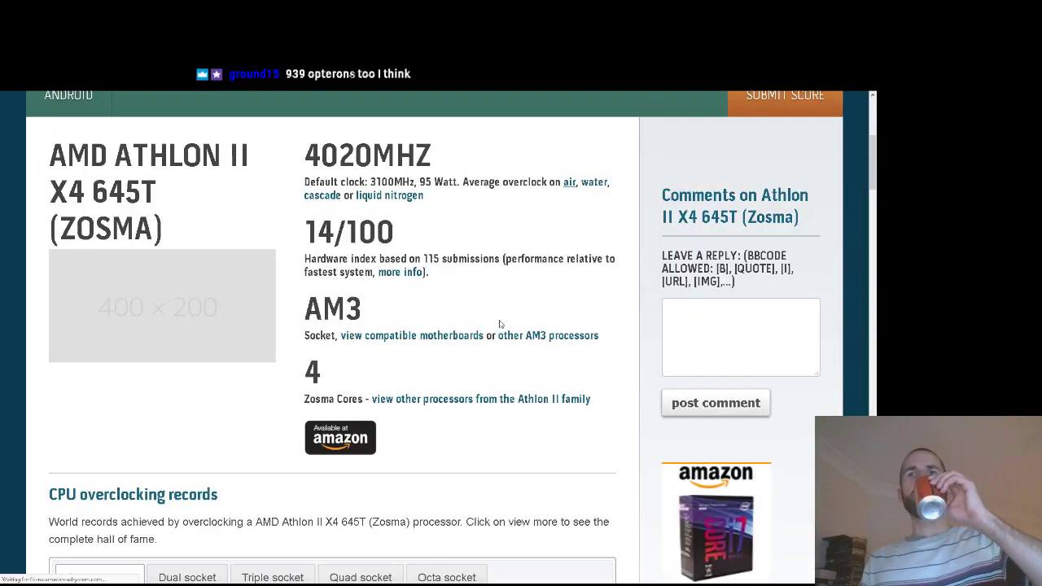
scroll(499, 324, "down", 5)
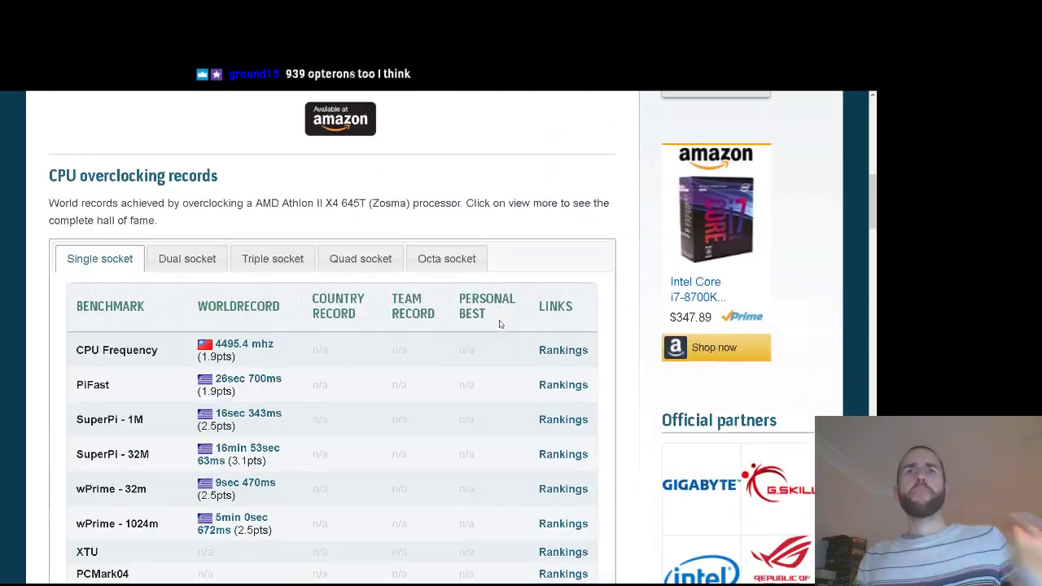
scroll(500, 324, "up", 10)
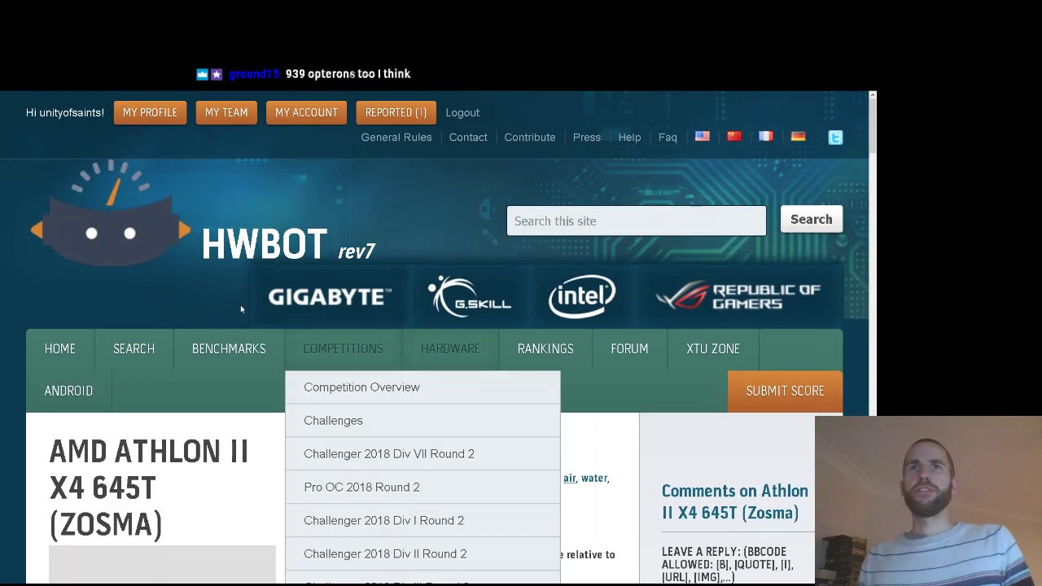
Go to HWBOT's advanced submission search and set the benchmark to Cinebench - R11.5
mouse_move(168, 341)
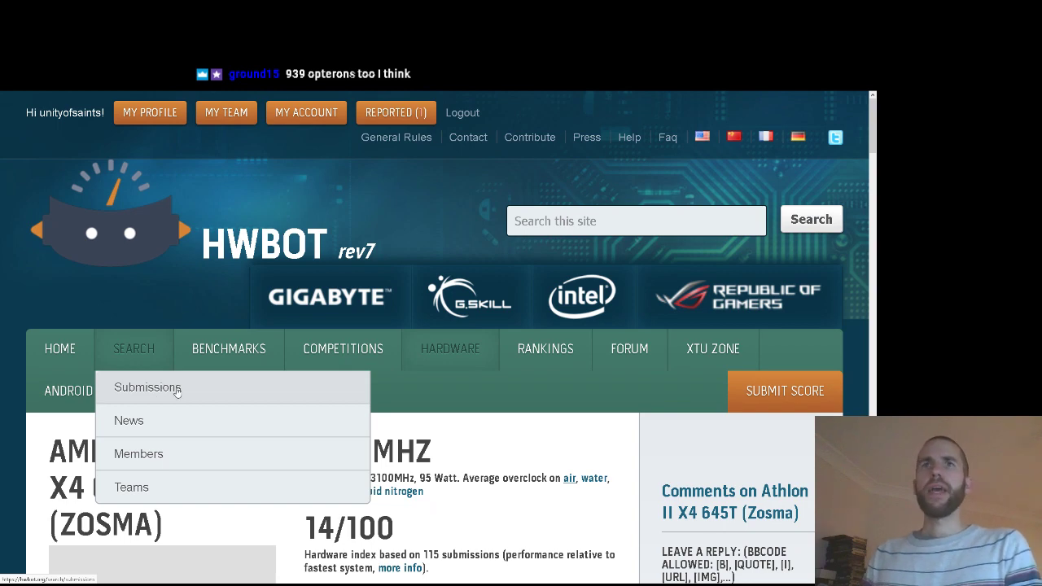
key("ctrl+Tab")
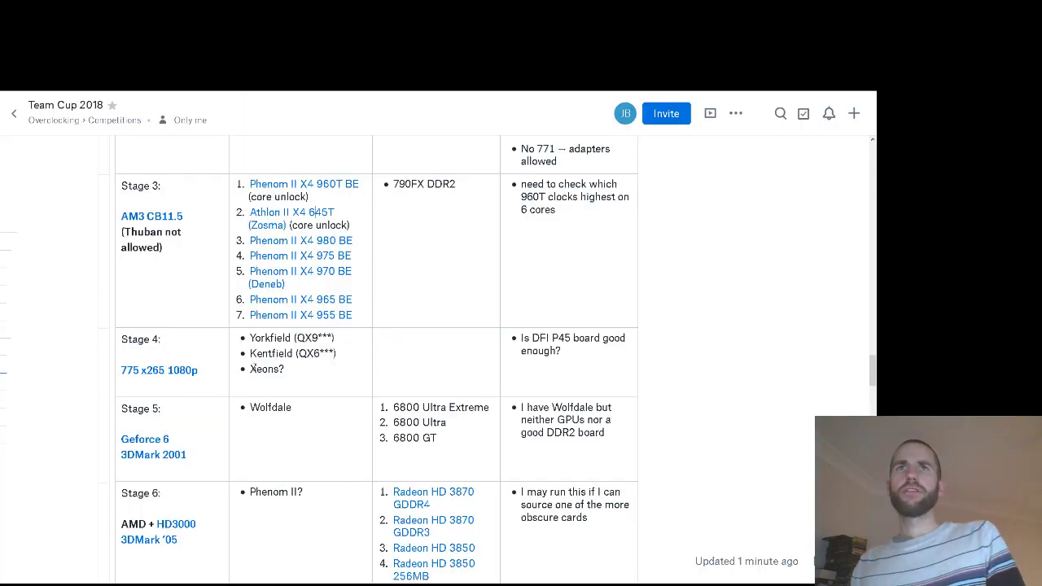
key("ctrl+Tab")
mouse_move(300, 347)
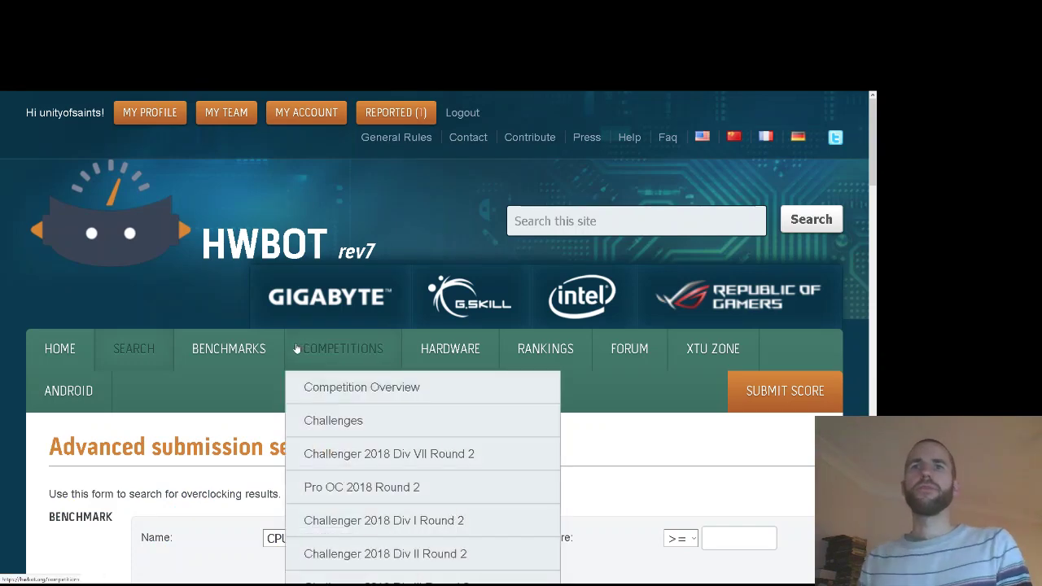
scroll(206, 361, "down", 5)
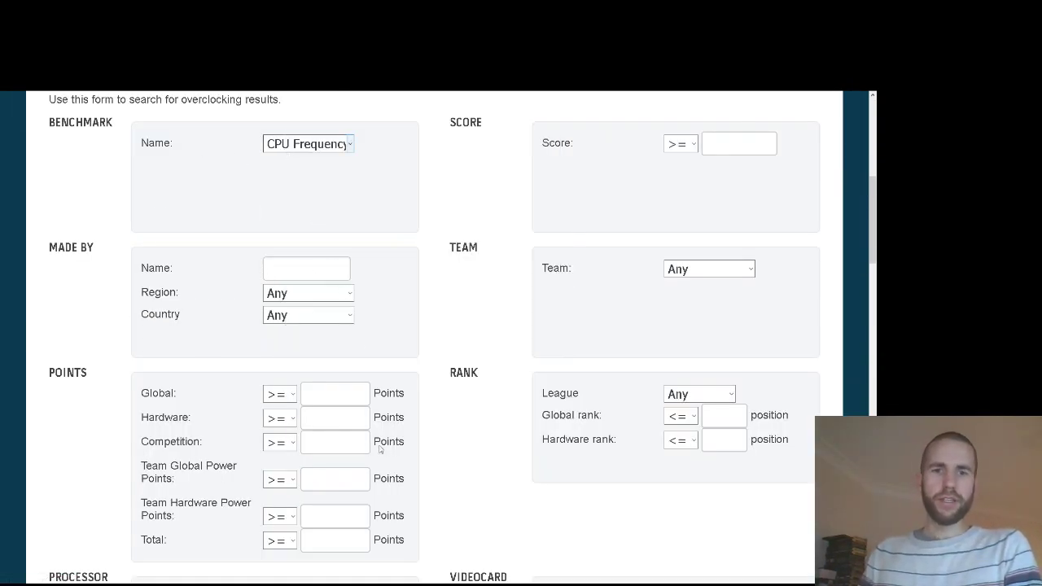
left_click(350, 430)
Set the processor socket to AM3 and the result limit to 100, and run the submission search
scroll(285, 293, "down", 5)
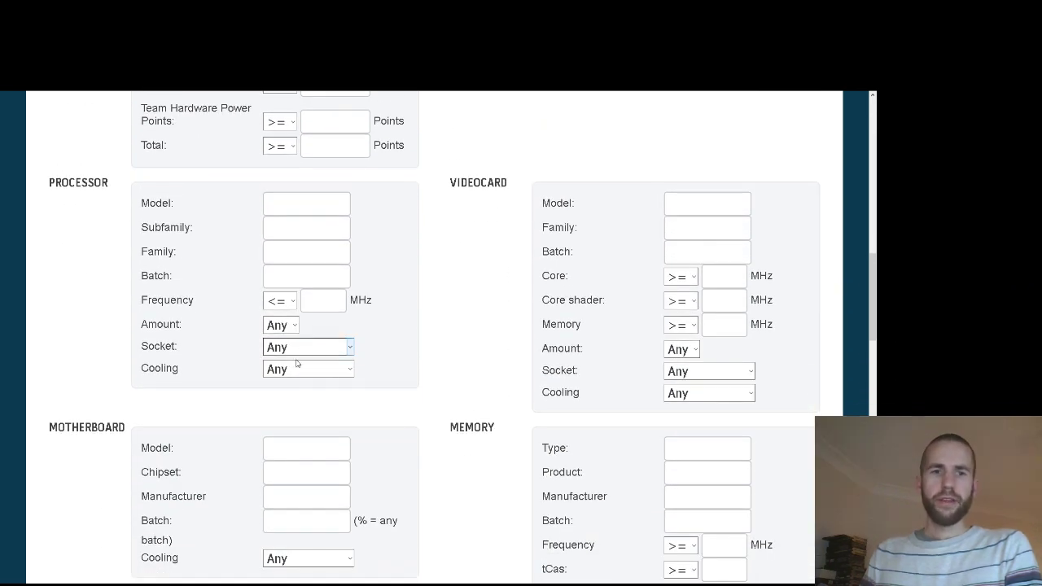
left_click(308, 264)
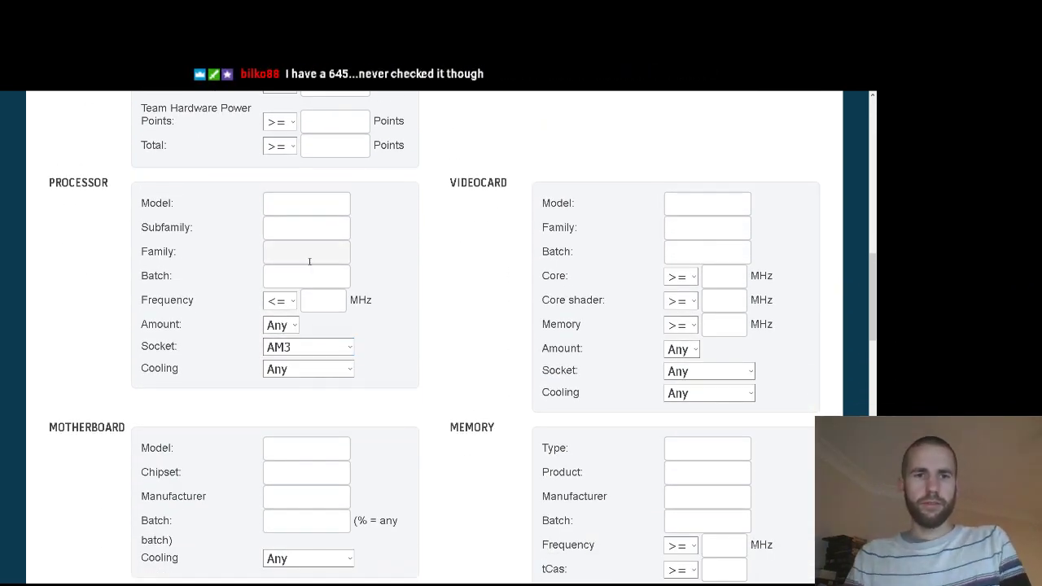
scroll(315, 232, "down", 5)
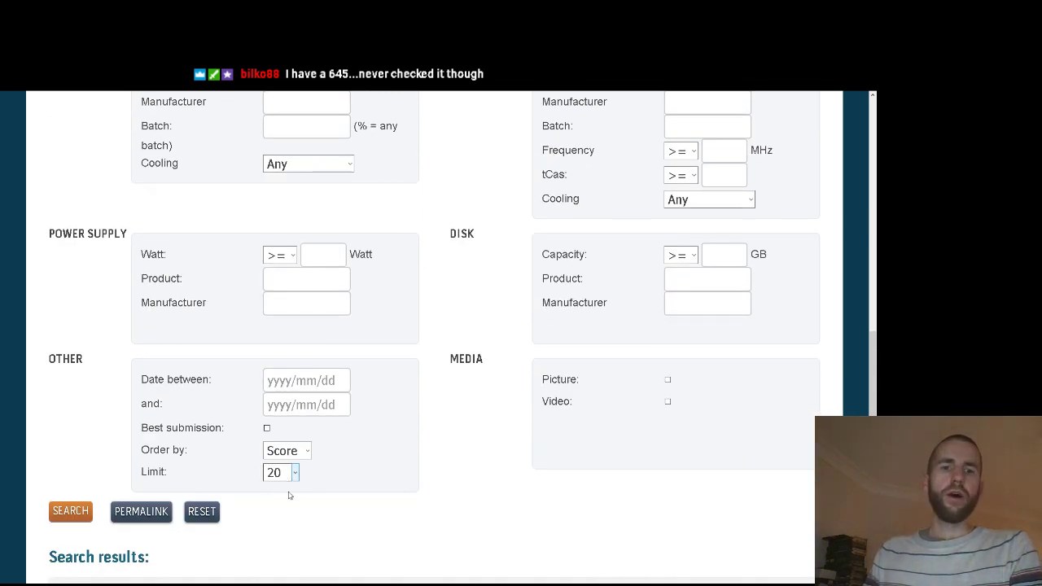
left_click(275, 540)
left_click(71, 511)
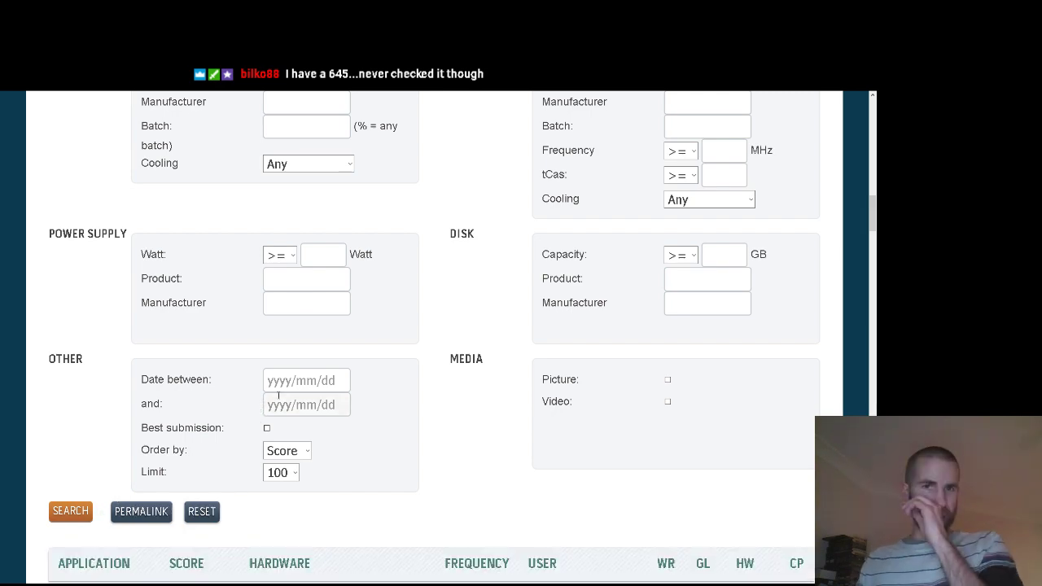
Examine the top AM3 Cinebench R11.5 results, highlighting a Phenom II X4 960T BE entry and the Phenom II X4 970 BE (Zosma) entry
scroll(395, 236, "down", 5)
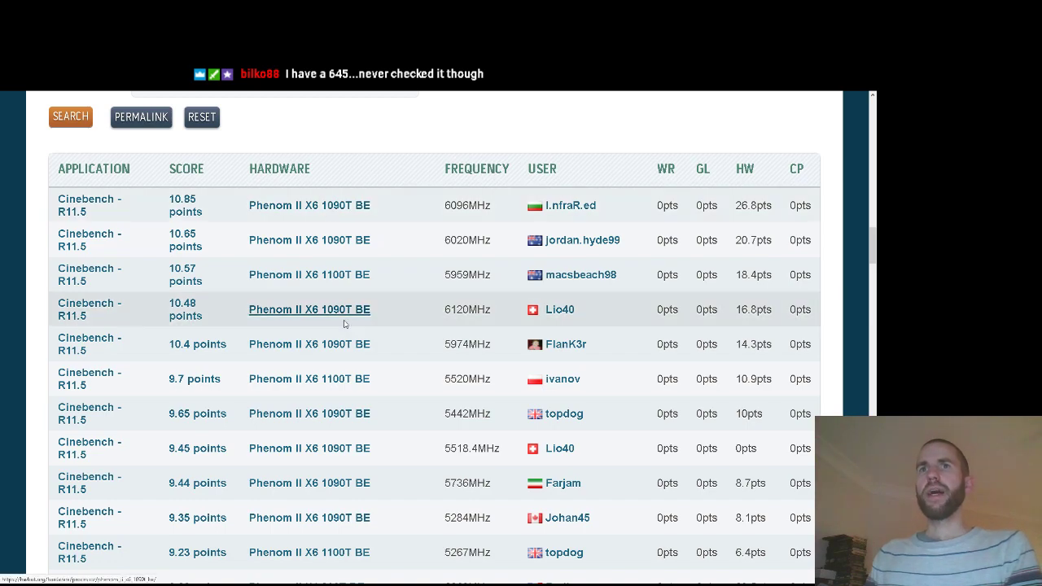
scroll(346, 326, "down", 3)
scroll(346, 326, "down", 3)
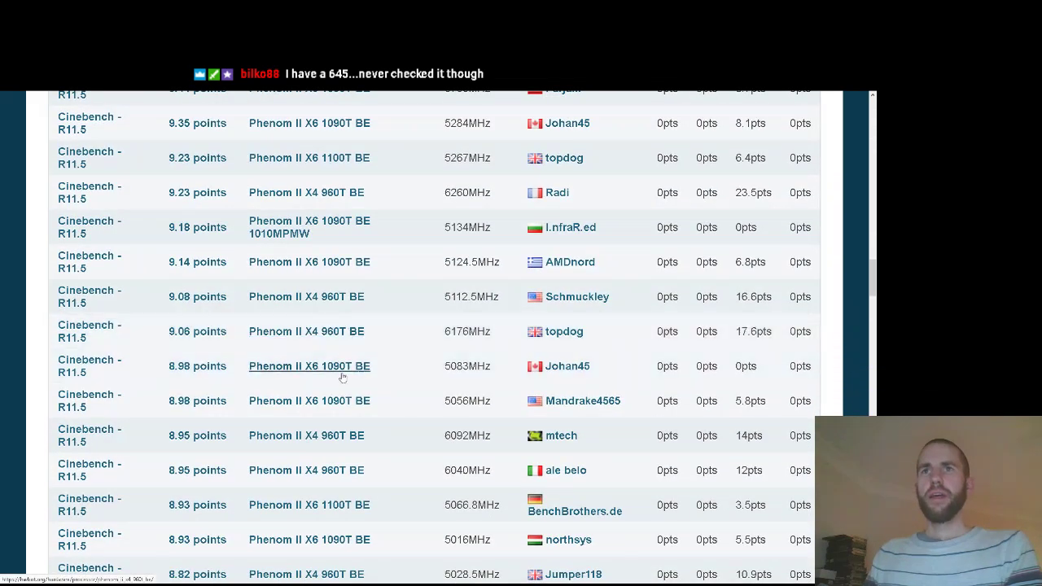
left_click_drag(377, 436, 251, 438)
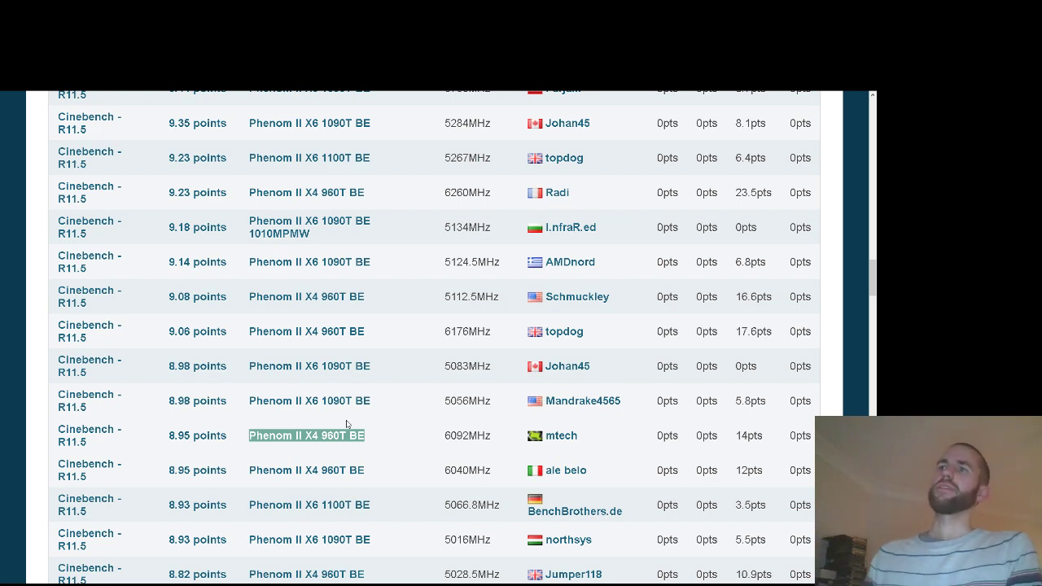
scroll(396, 415, "down", 3)
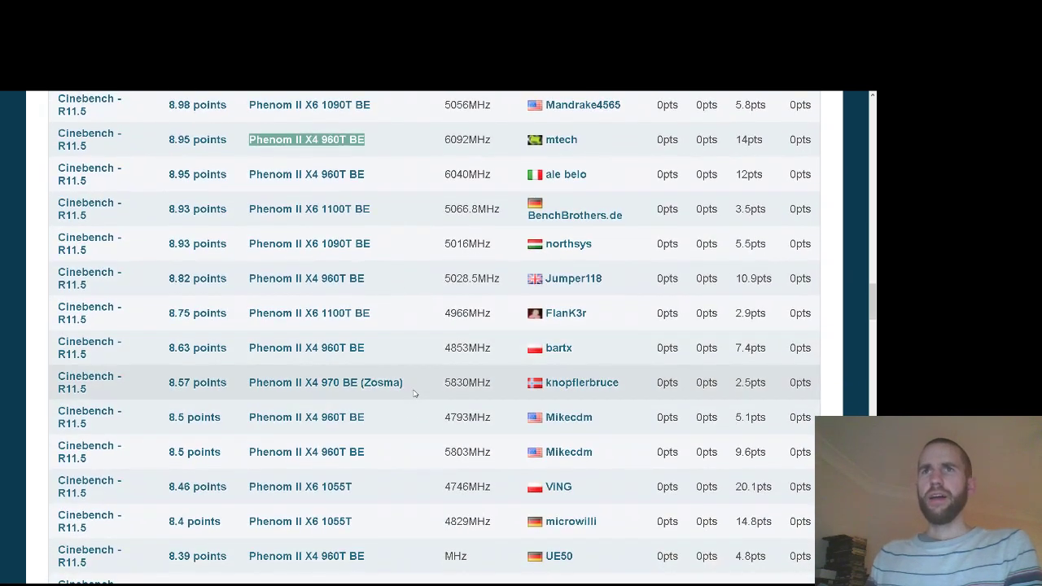
left_click_drag(404, 388, 311, 394)
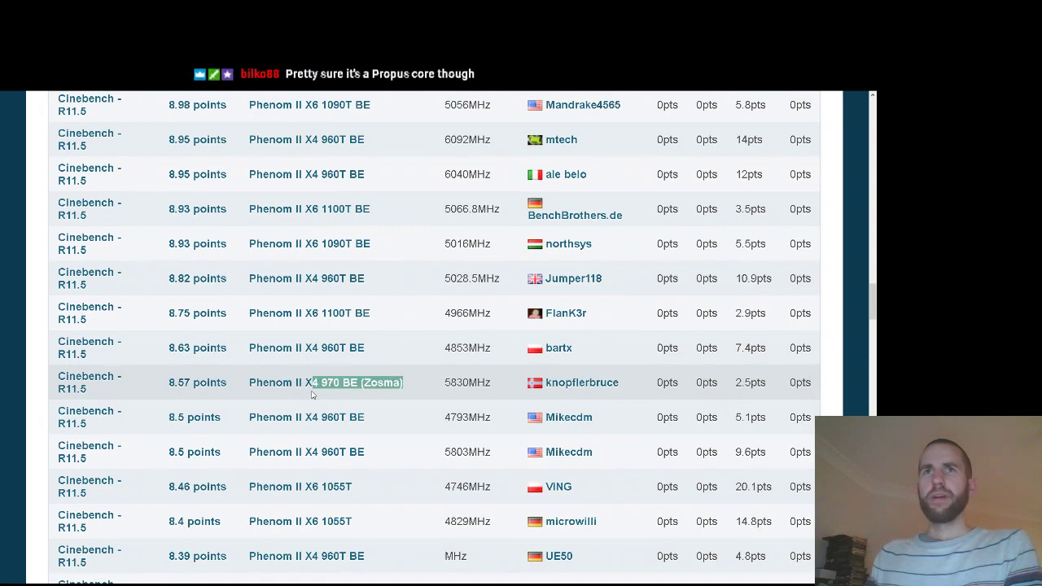
Open the 8.57-point Phenom II X4 970 BE (Zosma) submission, examine its CPU details, and return to the results list
left_click(197, 382)
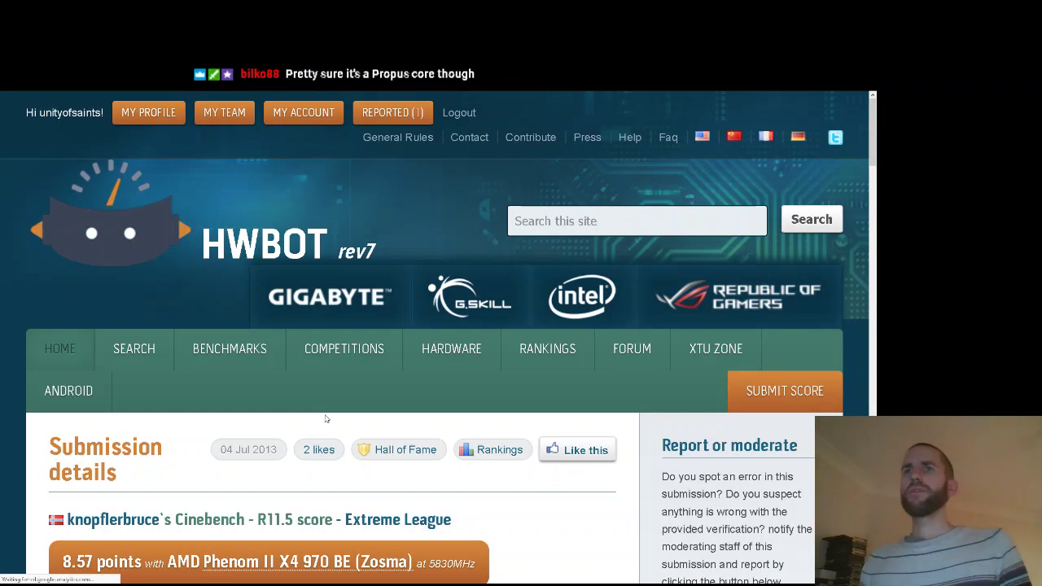
scroll(474, 415, "down", 5)
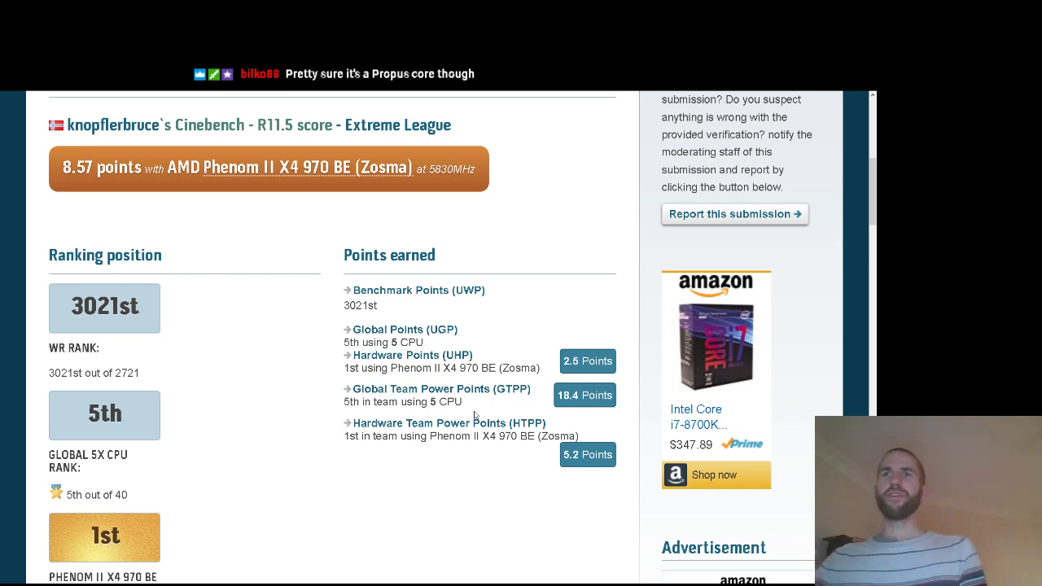
scroll(365, 326, "down", 7)
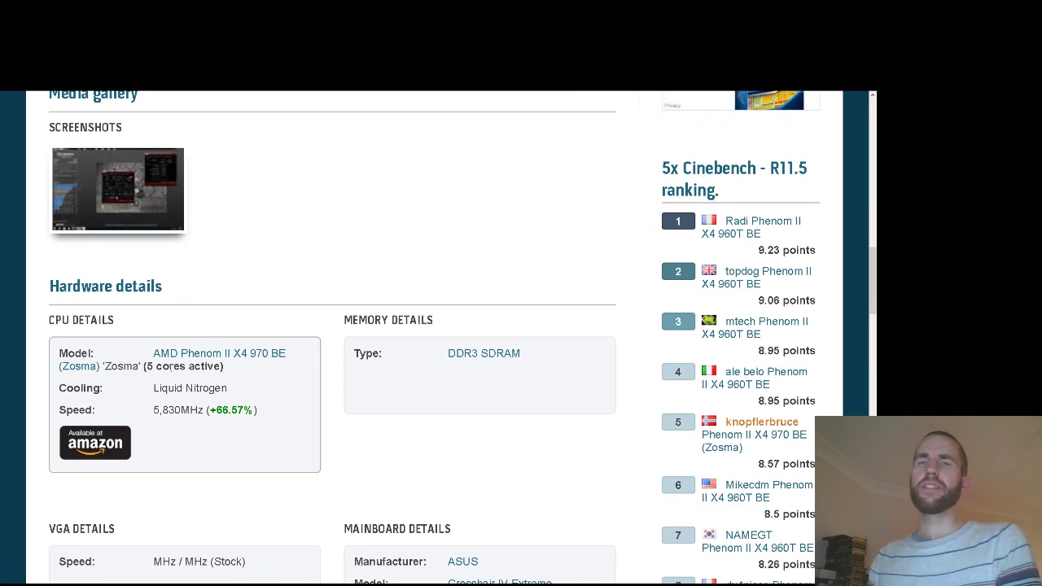
left_click(268, 356)
left_click_drag(404, 379, 313, 379)
Examine the processors in the rest of the first AM3 Cinebench R11.5 results page and go to the following page
scroll(372, 399, "down", 1)
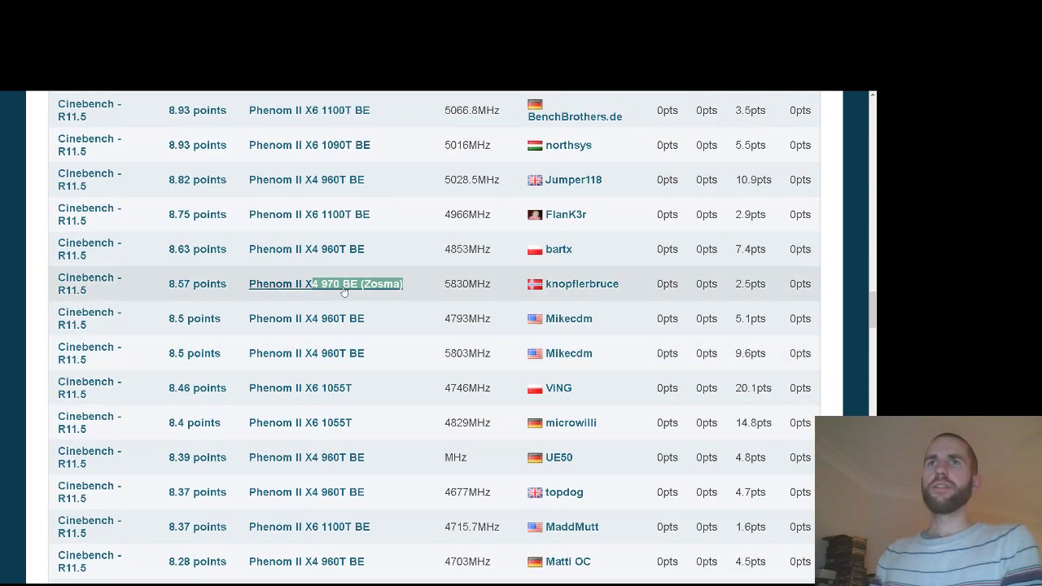
scroll(350, 358, "down", 5)
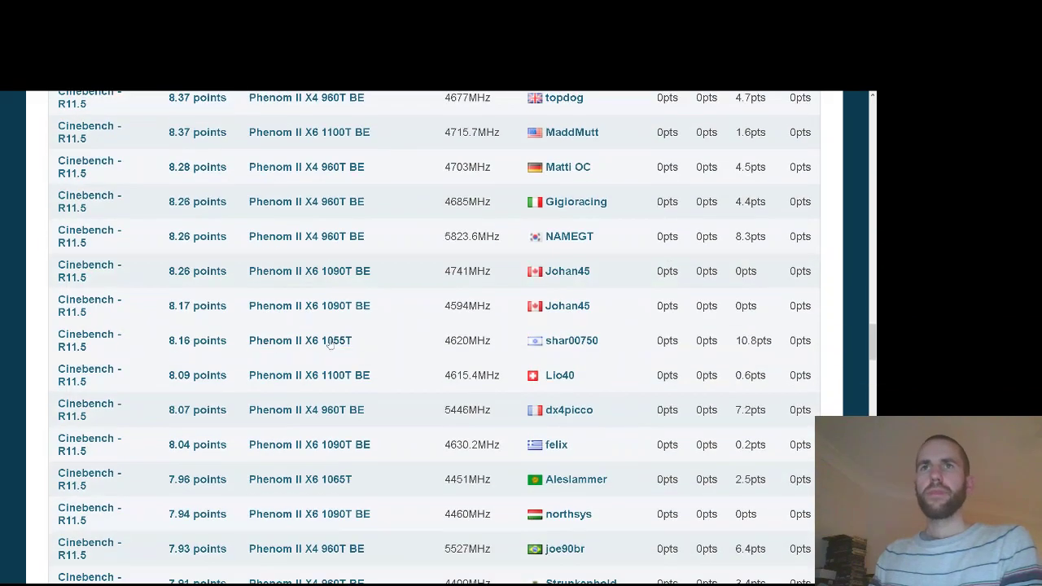
scroll(337, 399, "down", 1)
scroll(330, 455, "down", 5)
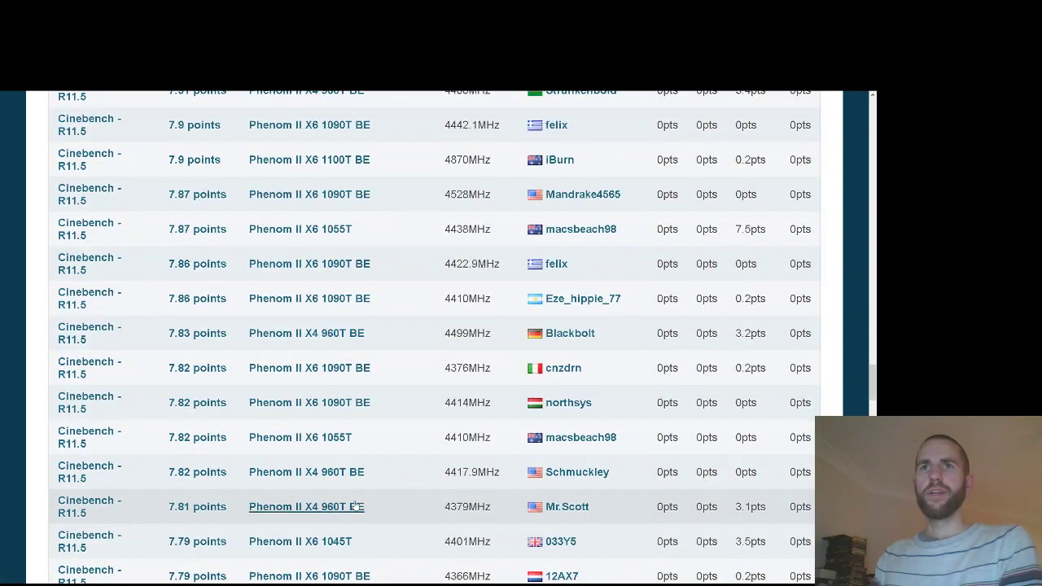
scroll(345, 506, "down", 4)
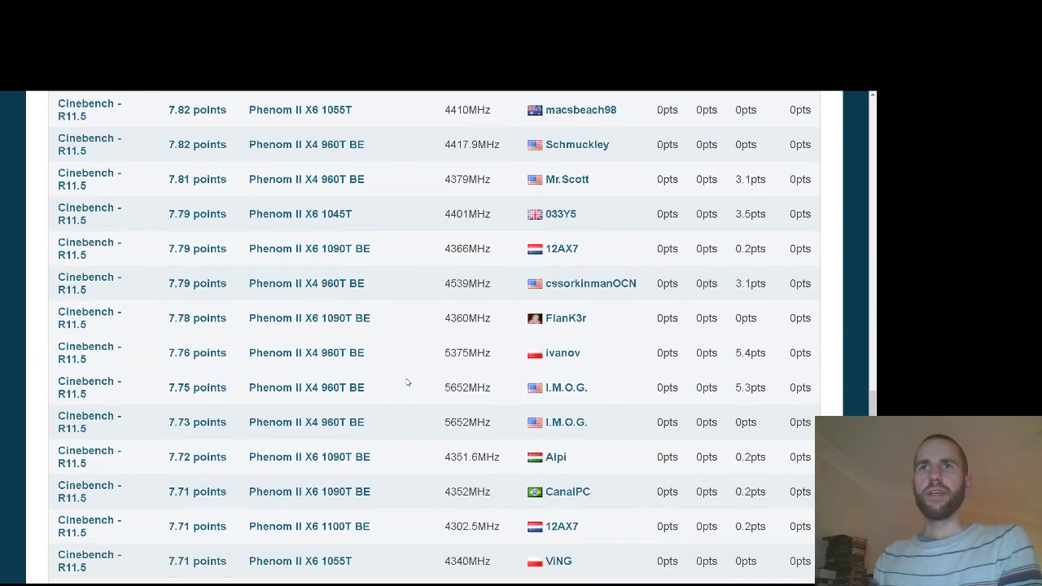
scroll(407, 381, "down", 5)
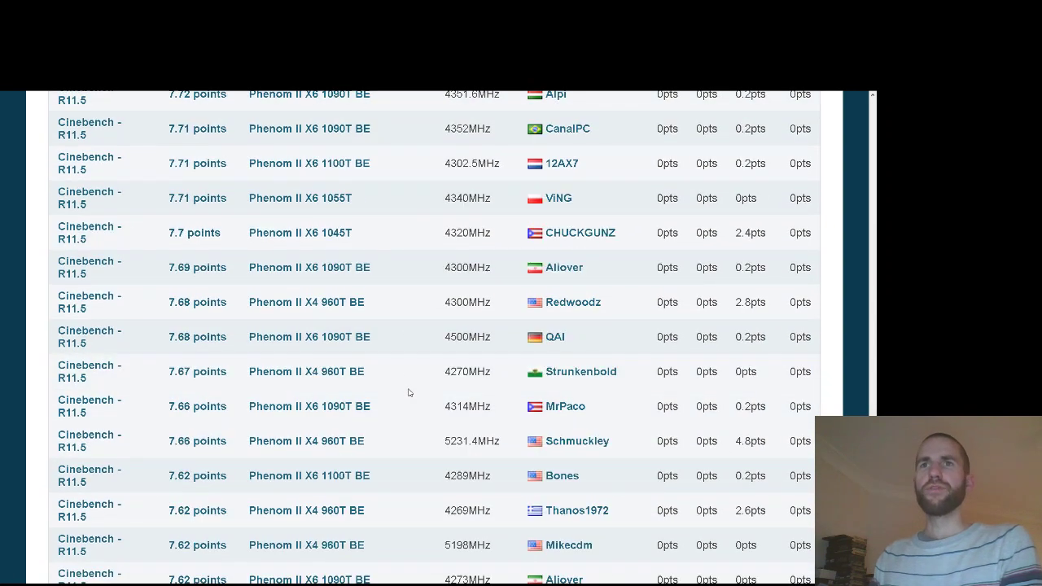
scroll(410, 394, "down", 4)
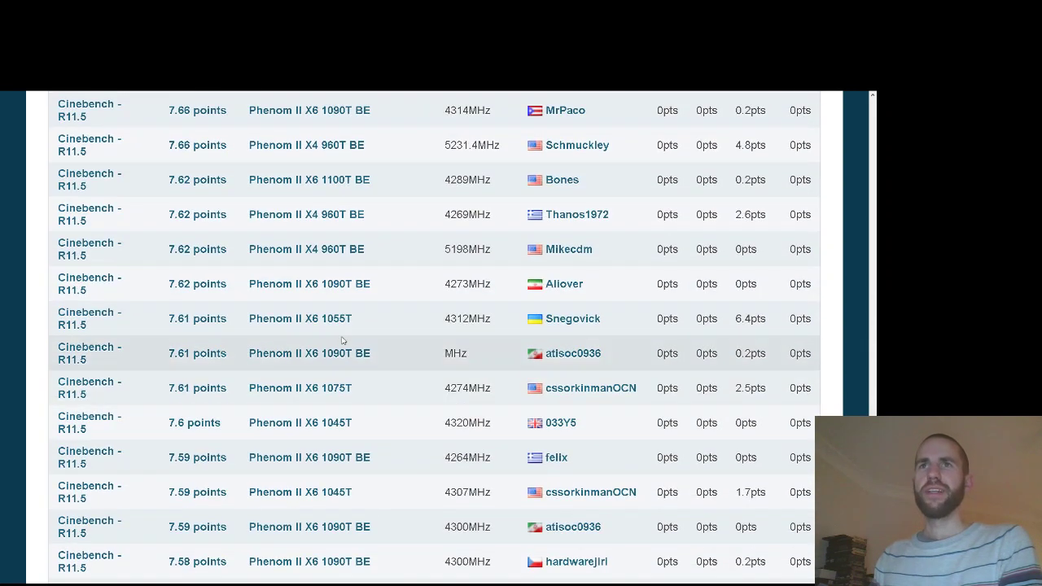
scroll(395, 342, "down", 3)
scroll(395, 343, "down", 6)
left_click(461, 328)
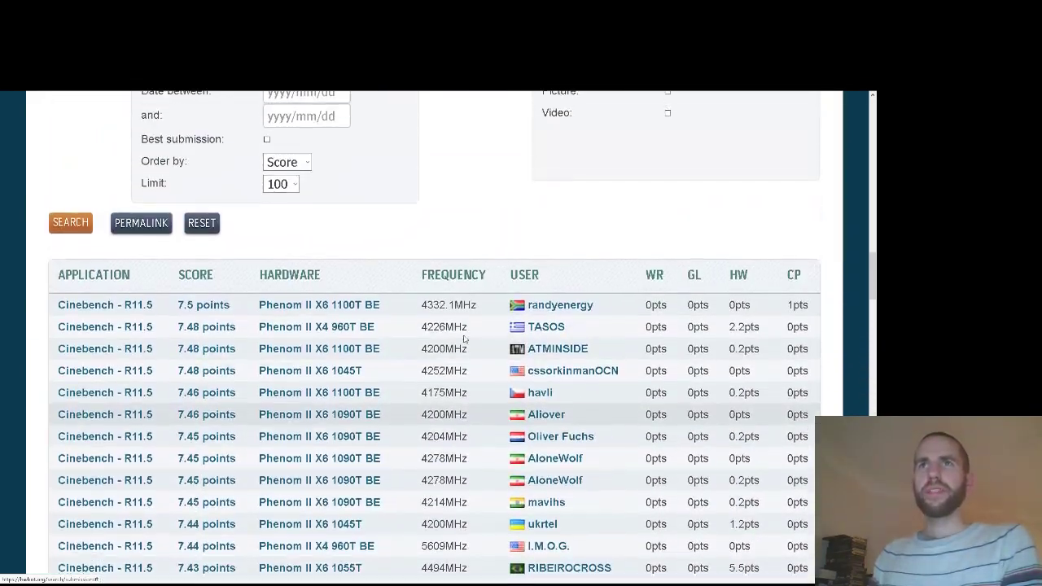
Look through the second results page for non-Thuban chips and highlight the 7.31-point Athlon II X4 645T (Zosma) entry
scroll(416, 341, "down", 3)
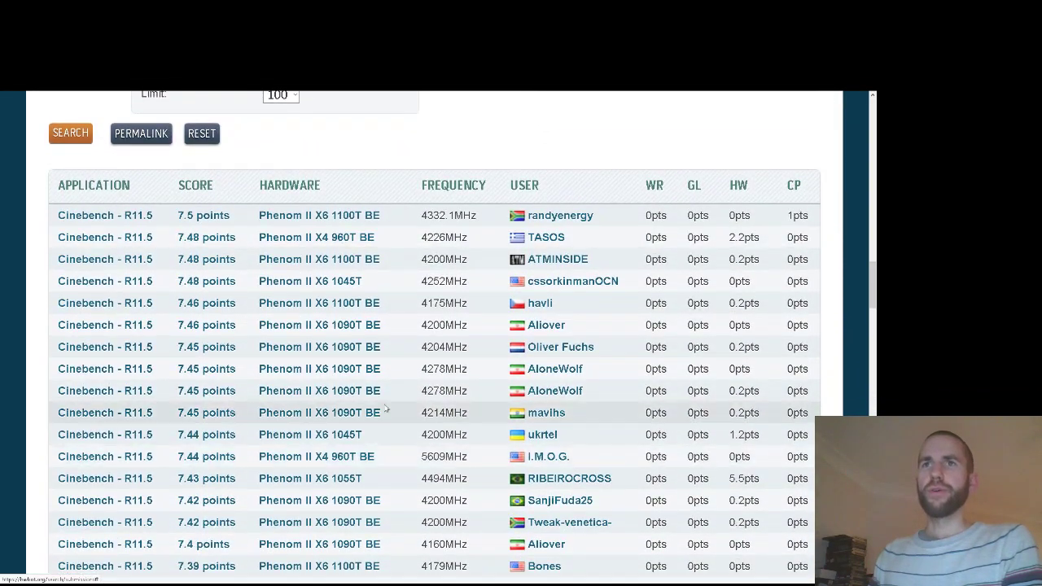
scroll(381, 414, "down", 6)
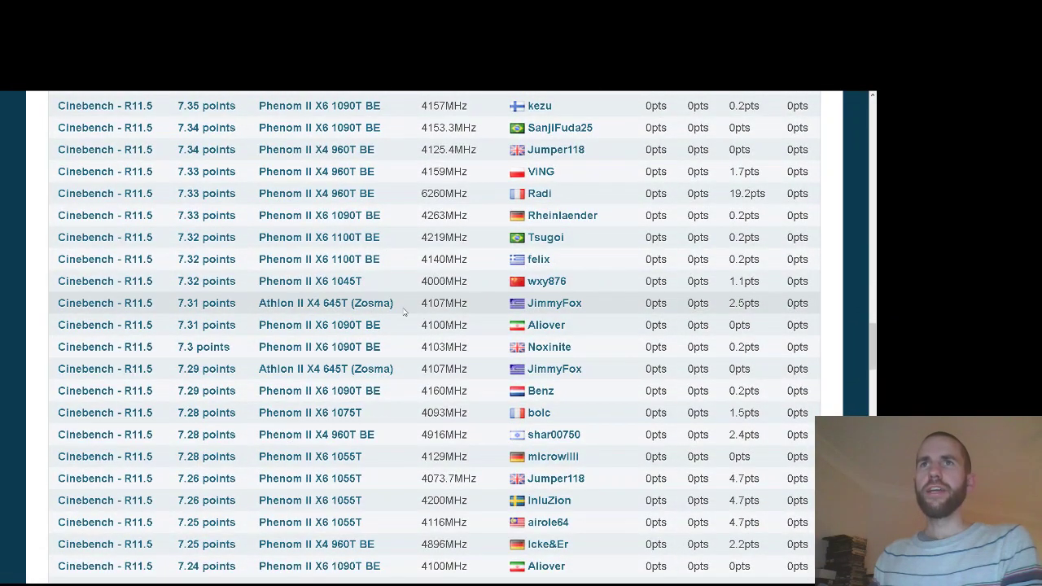
left_click_drag(403, 312, 255, 306)
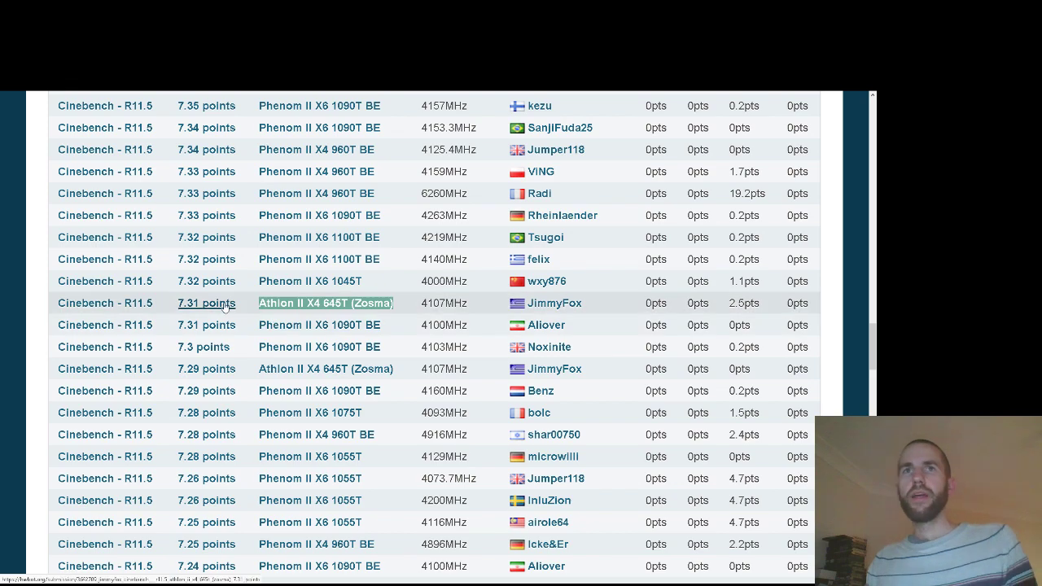
Open the 7.31-point Athlon II X4 645T (Zosma) submission and examine its CPU details
left_click(231, 371)
scroll(230, 371, "down", 5)
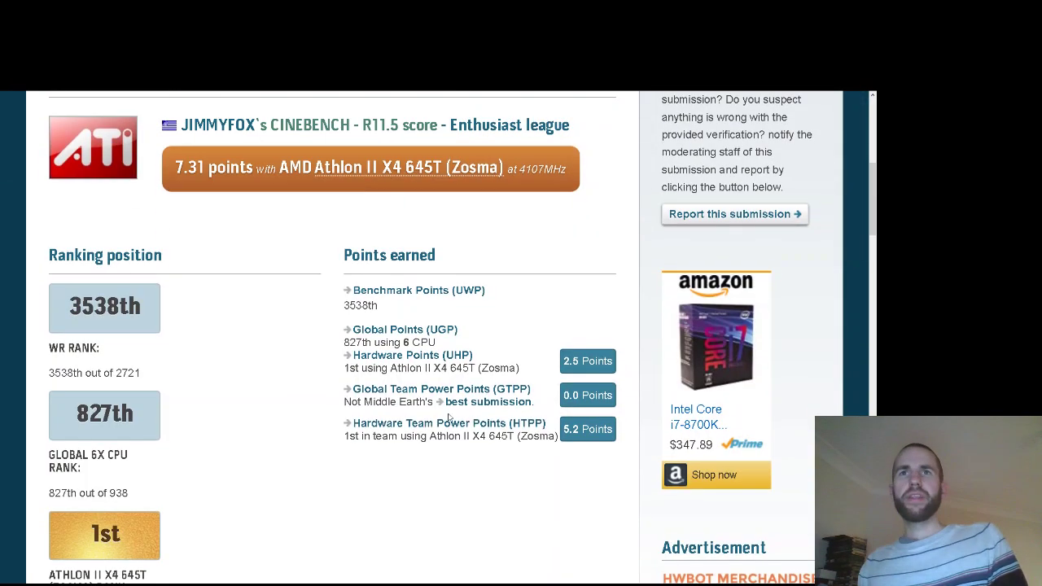
scroll(347, 437, "down", 8)
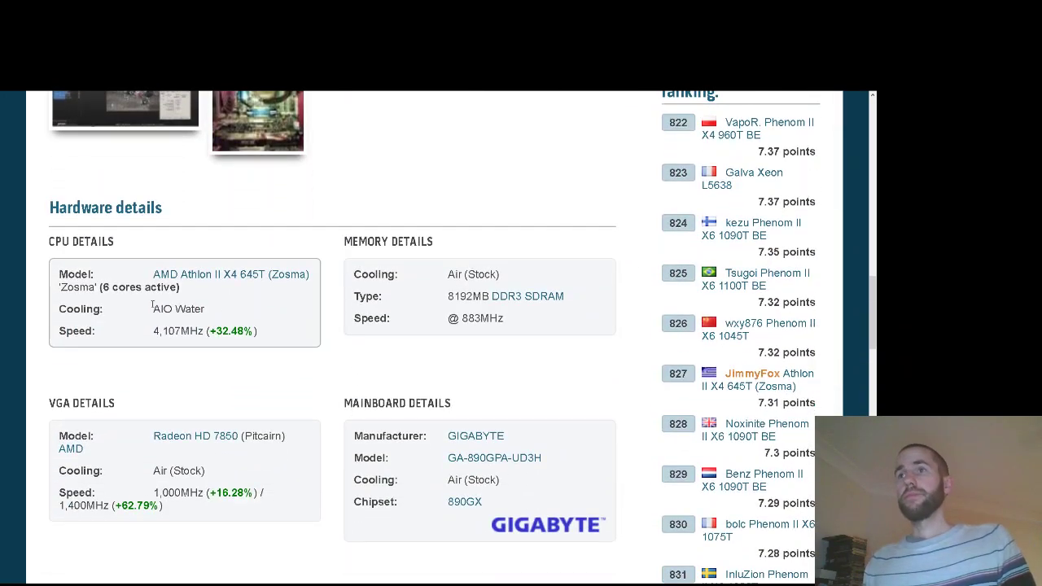
Switch to the Team Cup 2018 notes and highlight the two core-unlock chips in Stage 3's CPU list
key("ctrl+Tab")
key("ctrl+Tab")
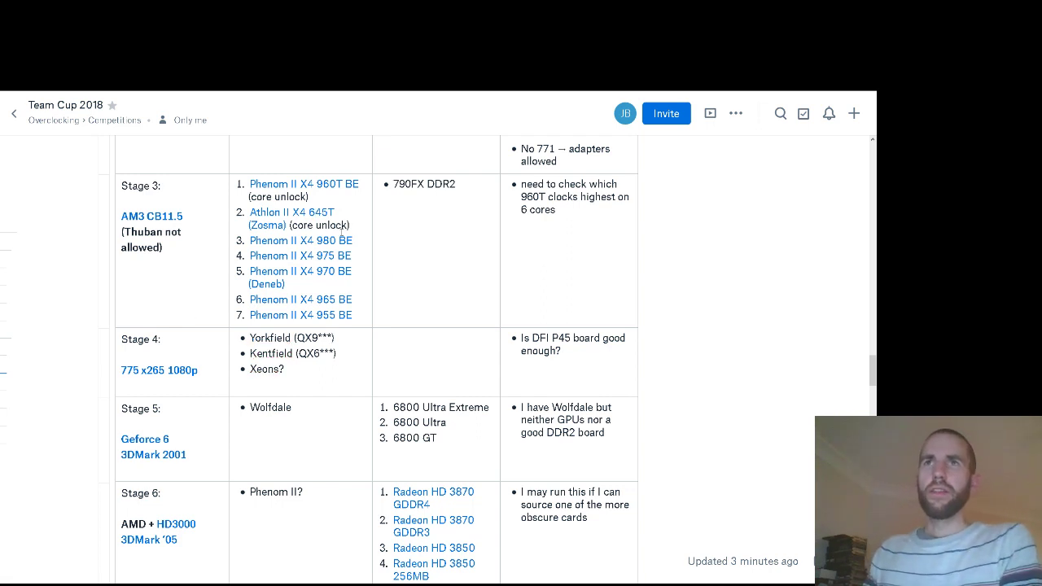
left_click_drag(352, 226, 250, 212)
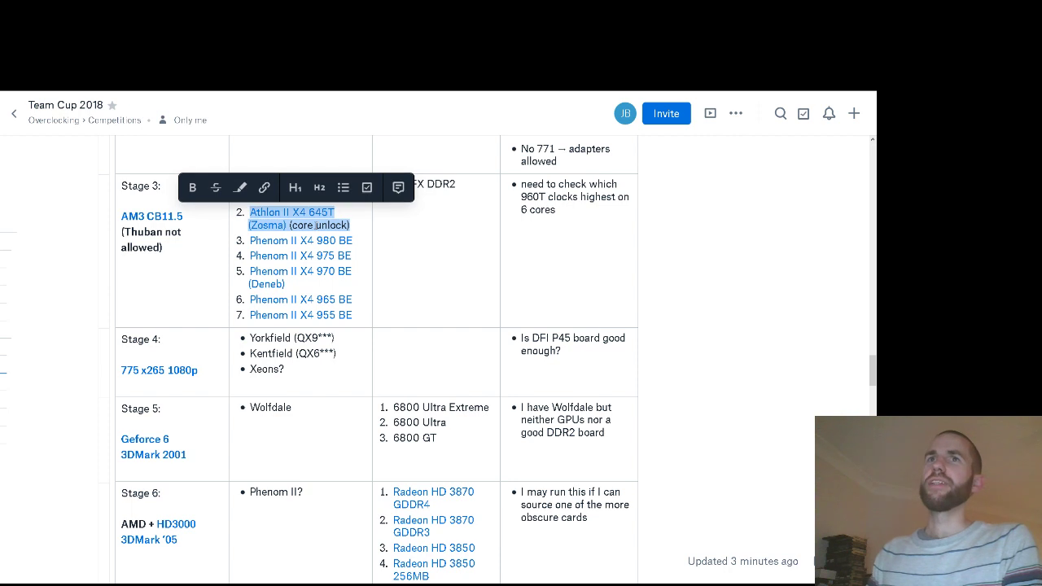
left_click(412, 260)
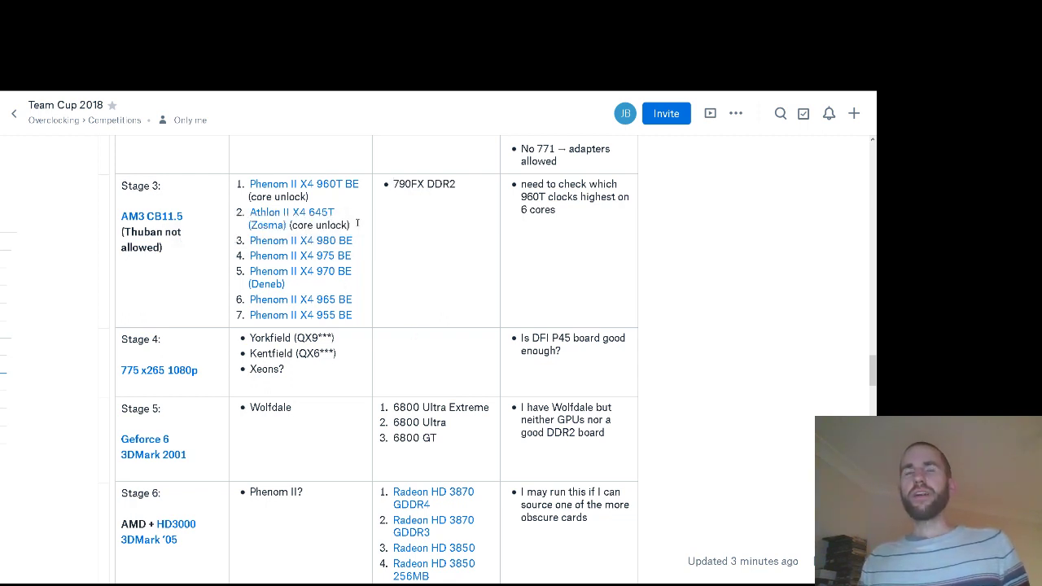
left_click_drag(363, 223, 245, 184)
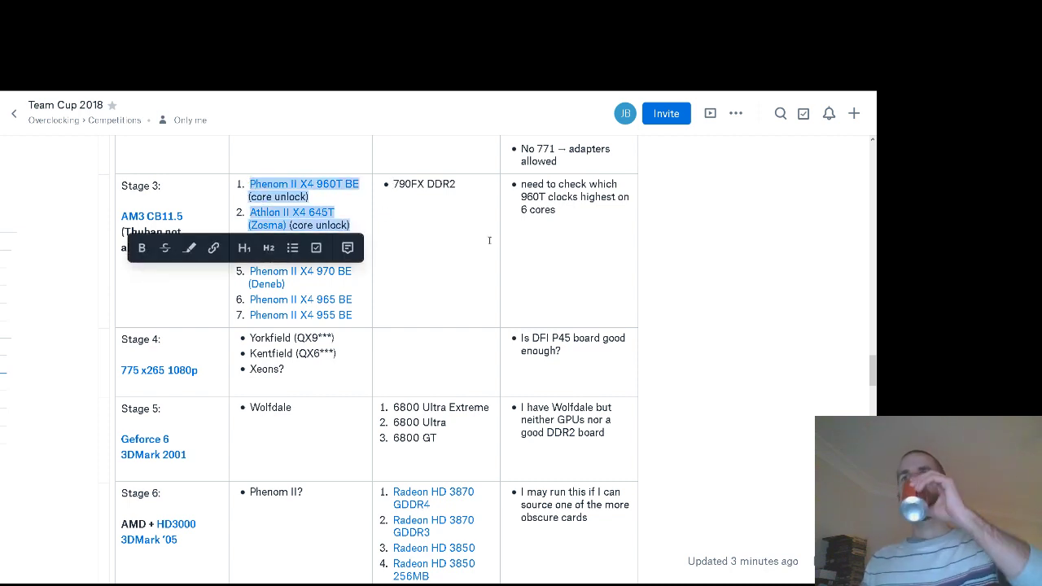
left_click(438, 255)
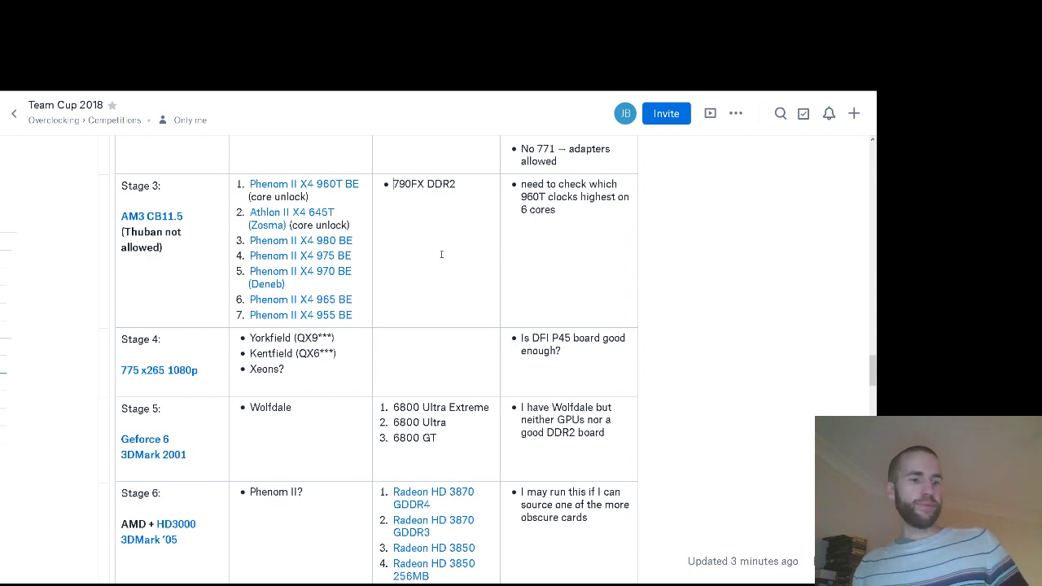
mouse_move(329, 216)
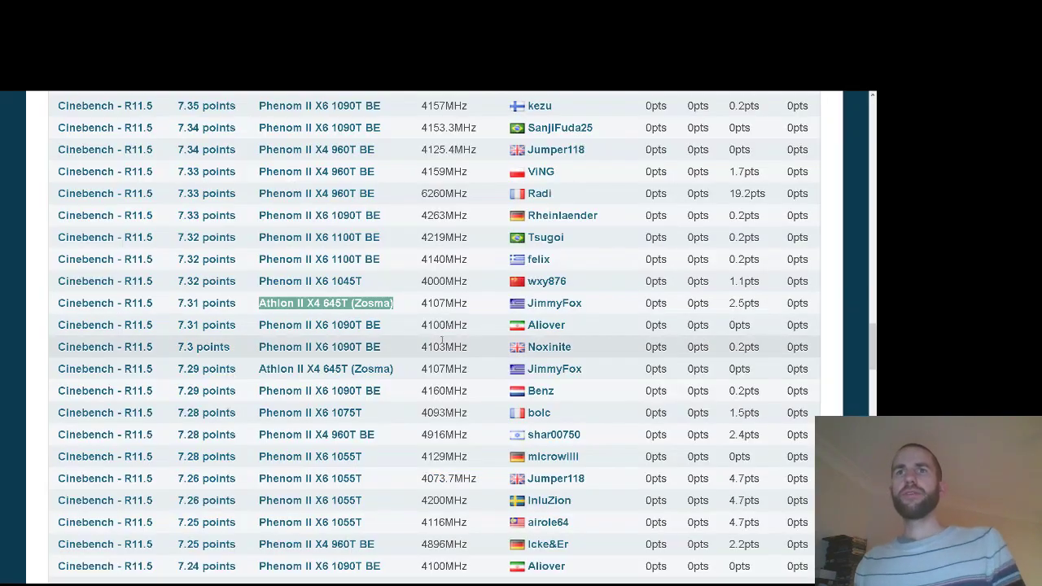
Examine the processors in the rest of the second AM3 Cinebench R11.5 results page and go to the following page
scroll(440, 337, "down", 5)
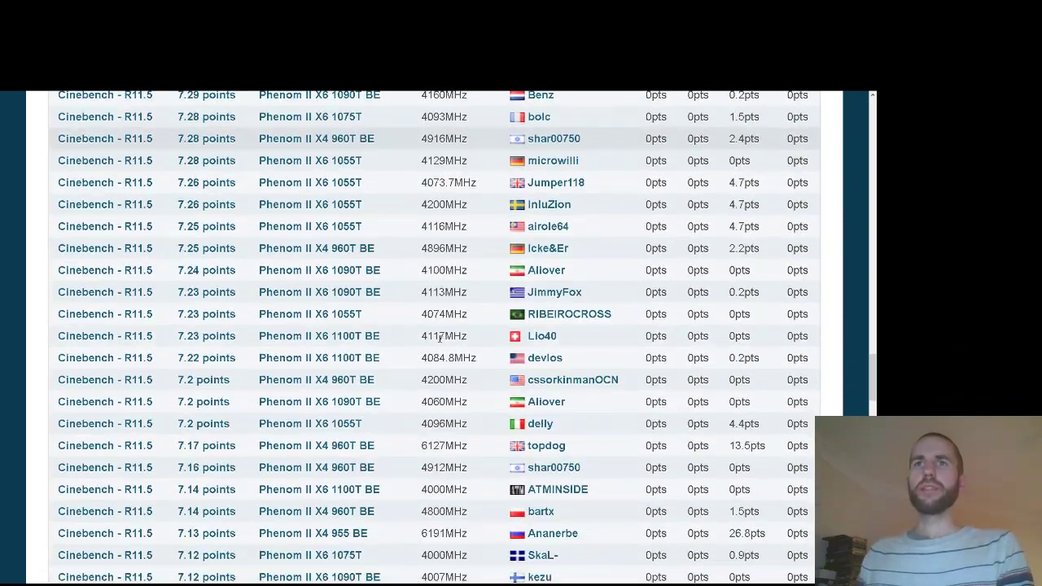
scroll(440, 337, "down", 5)
scroll(400, 391, "down", 2)
scroll(401, 391, "down", 10)
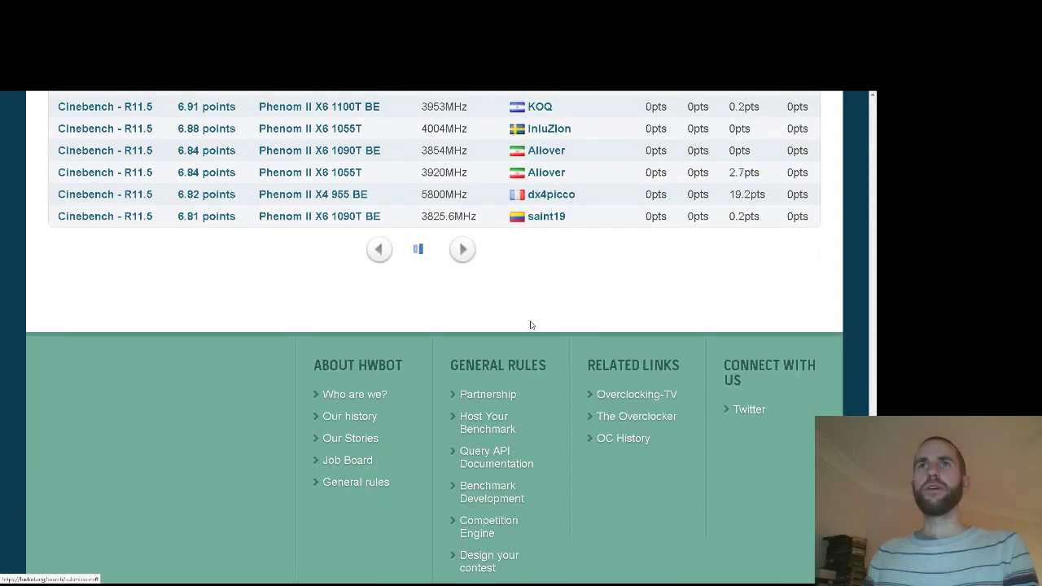
Look through the third results page for non-Thuban chips and highlight the 6.17-point Phenom II X2 550 BE entry
scroll(529, 348, "up", 6)
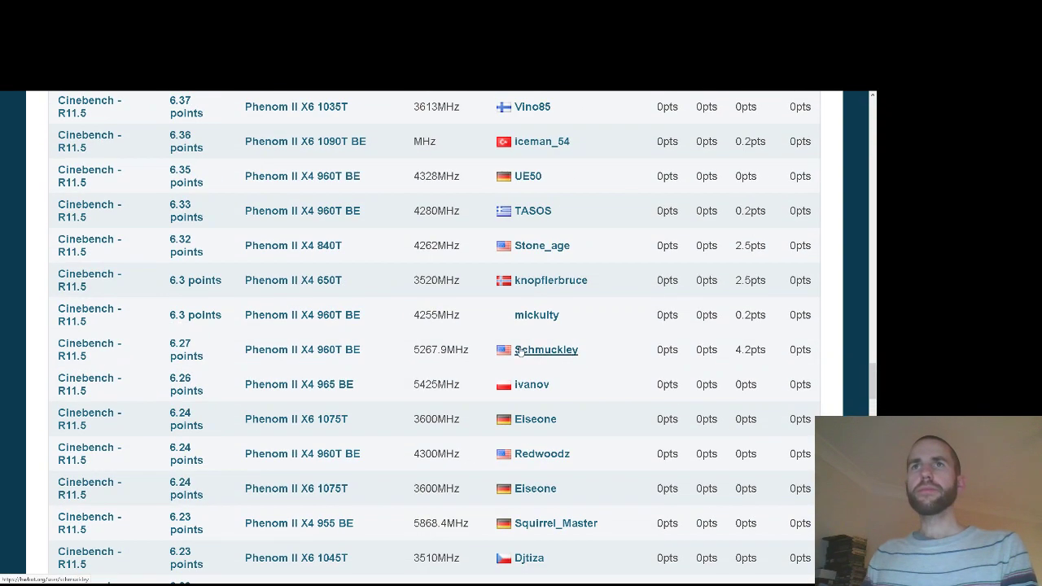
scroll(383, 481, "down", 3)
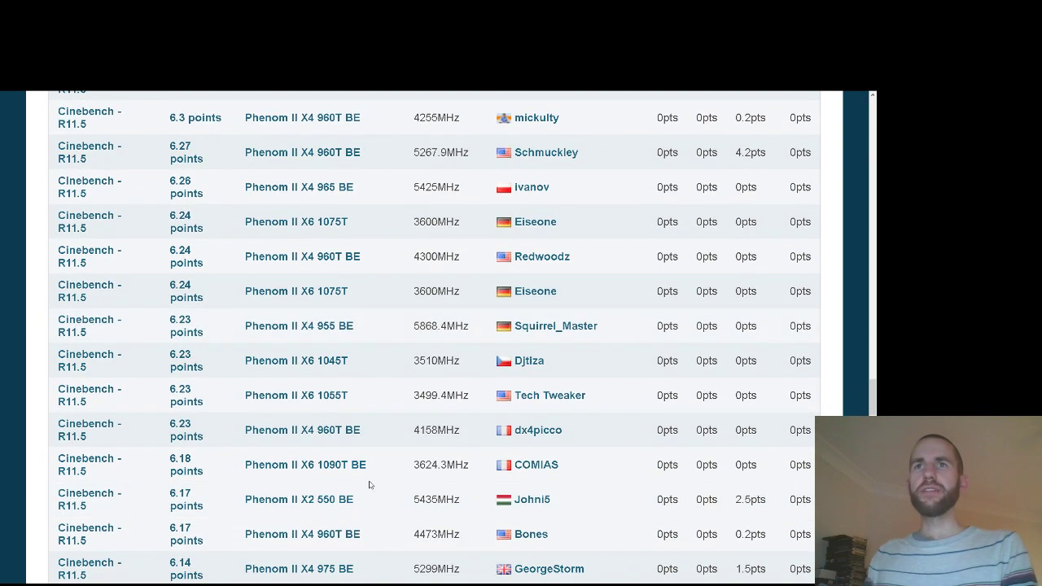
left_click_drag(363, 505, 318, 504)
scroll(404, 501, "up", 1)
scroll(405, 500, "up", 15)
scroll(404, 501, "up", 15)
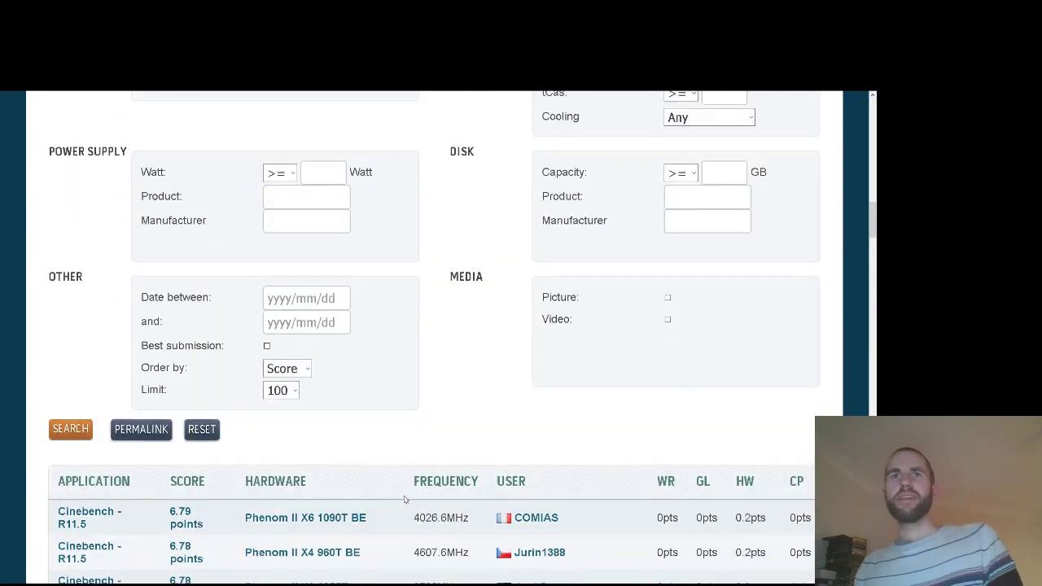
scroll(405, 498, "down", 3)
Return to the Team Cup 2018 notes and delete the Kentfield (QX6***) bullet from Stage 4's CPU list
key("ctrl+Tab")
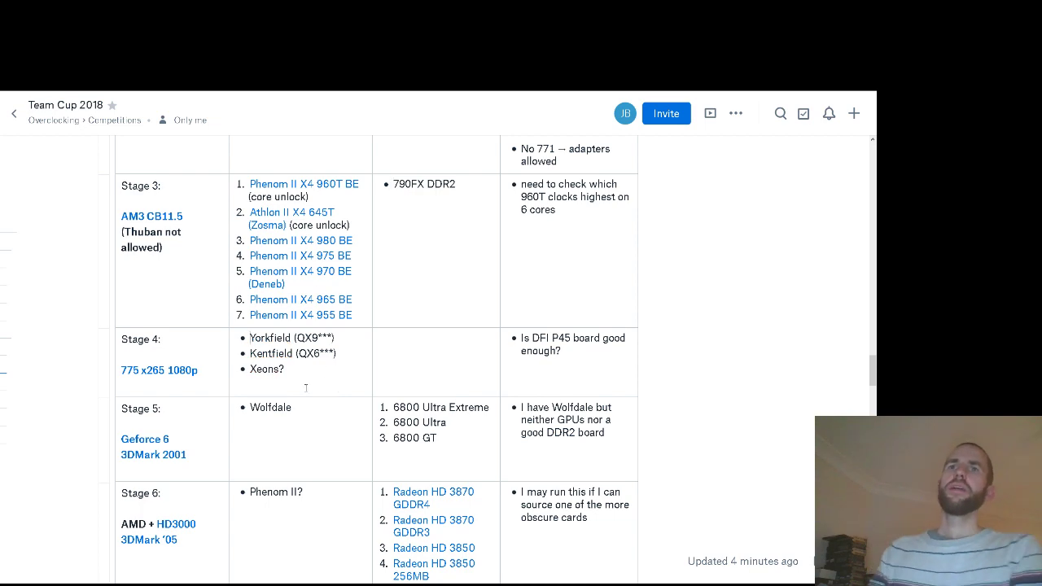
scroll(369, 433, "up", 2)
scroll(369, 433, "up", 2)
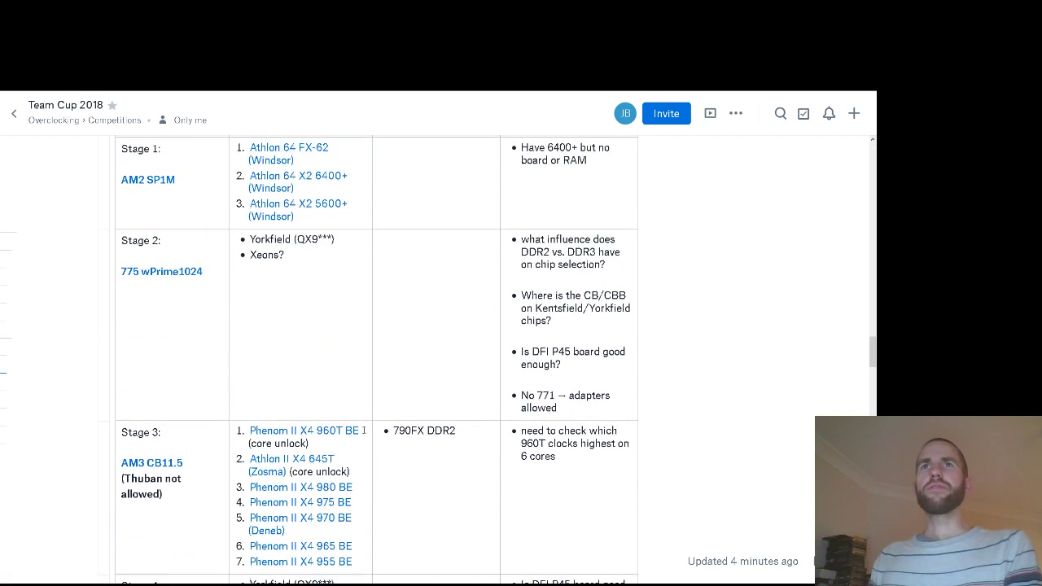
scroll(340, 328, "down", 1)
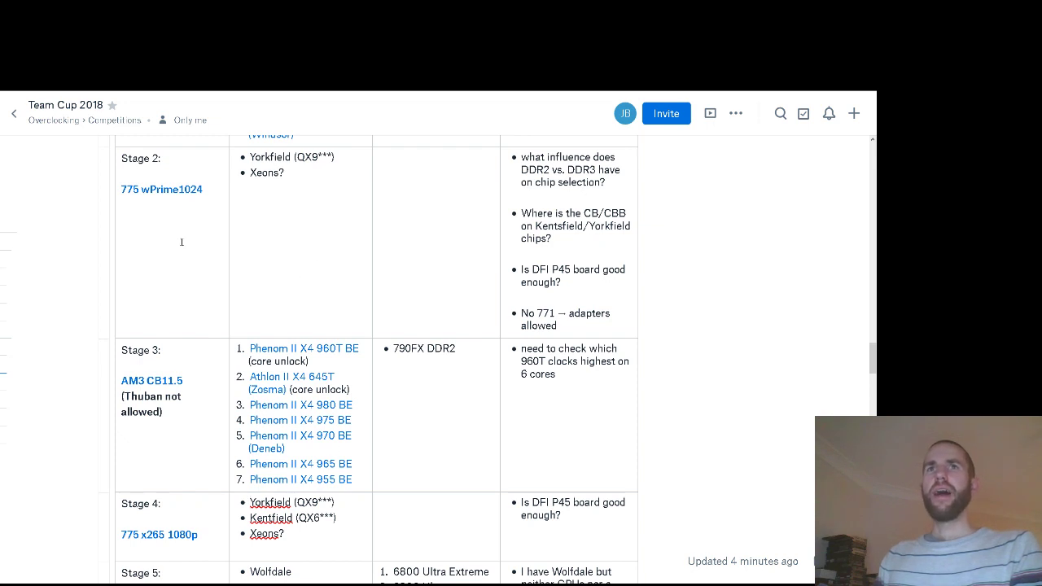
left_click_drag(343, 515, 251, 518)
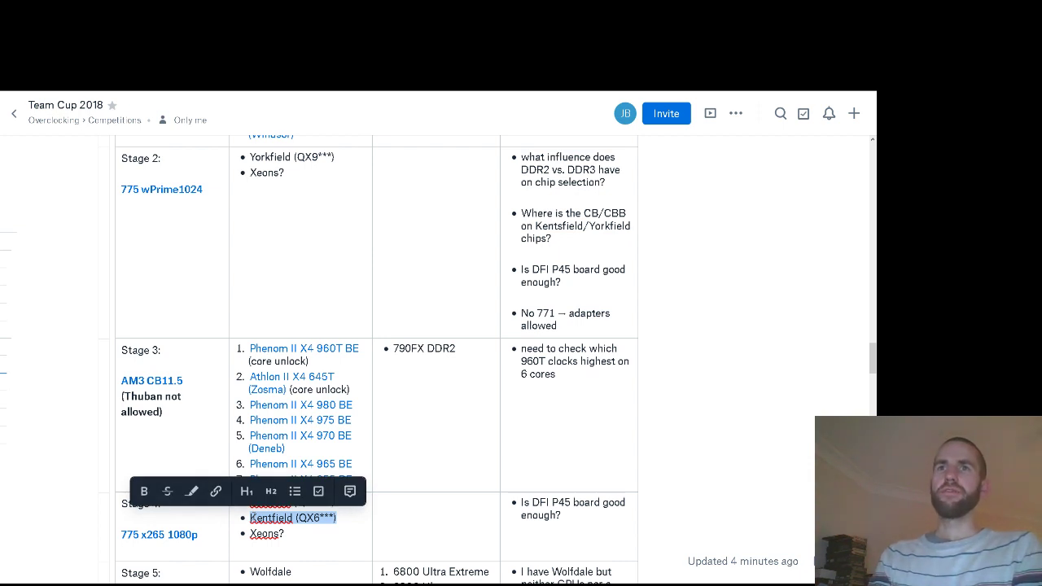
key("BackSpace")
key("BackSpace")
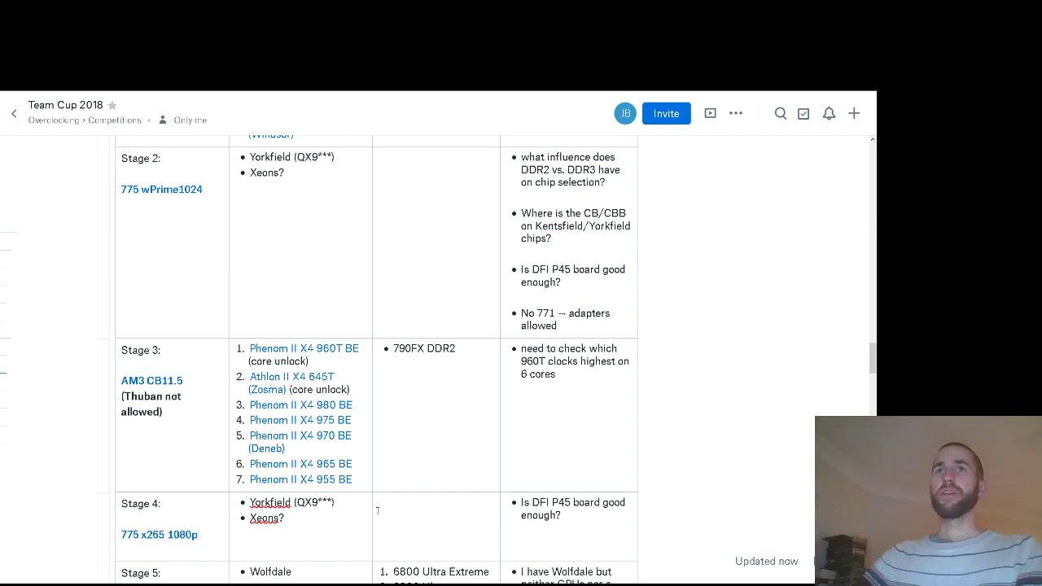
Review the hardware lists of Stages 4 to 6, highlighting the Radeon HD 3850 256MB and DDR2 entries in Stage 6
left_click_drag(549, 527, 210, 518)
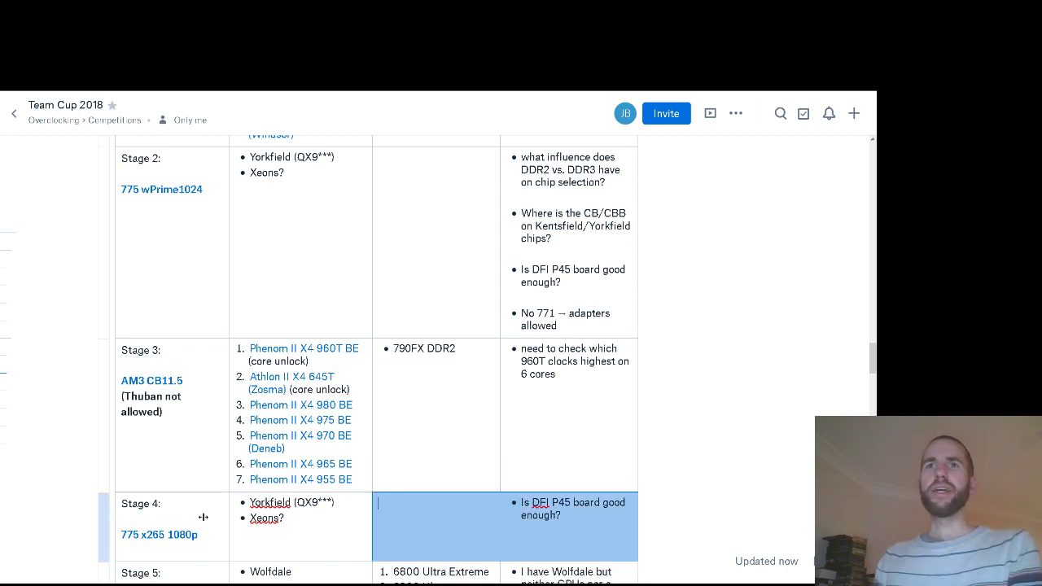
left_click(256, 171)
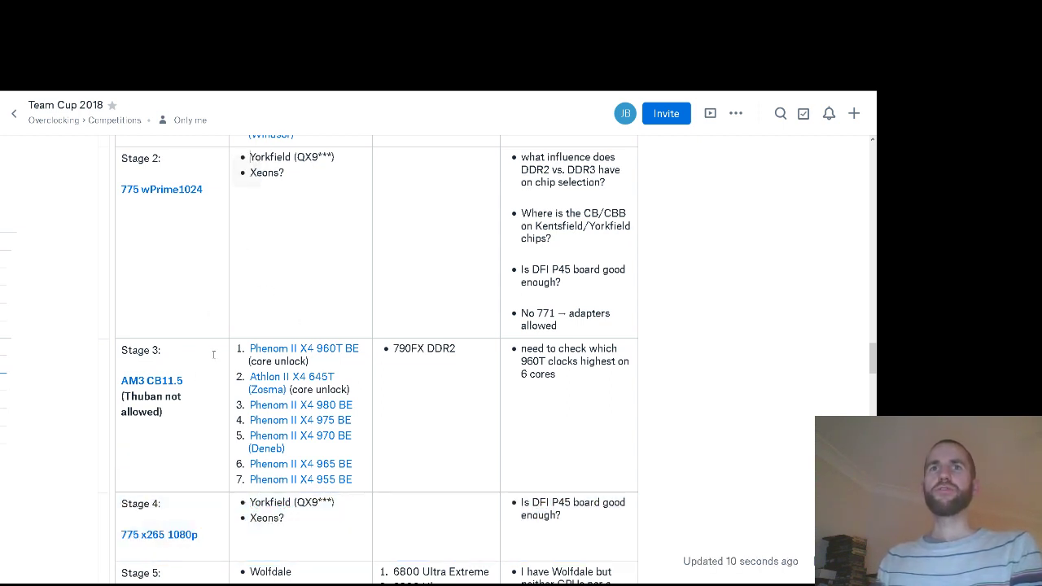
scroll(349, 318, "down", 2)
scroll(356, 332, "down", 4)
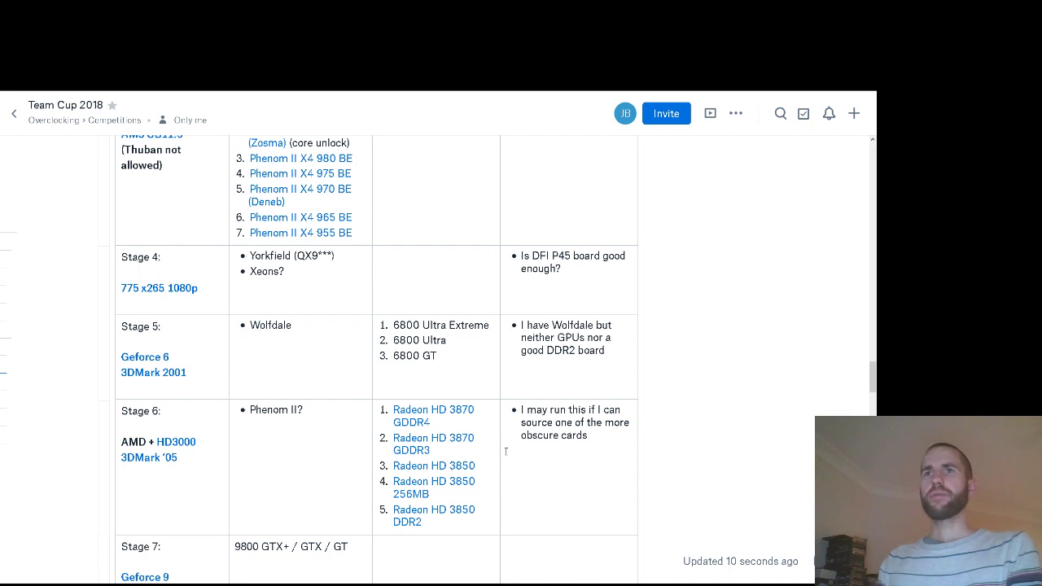
scroll(510, 449, "down", 2)
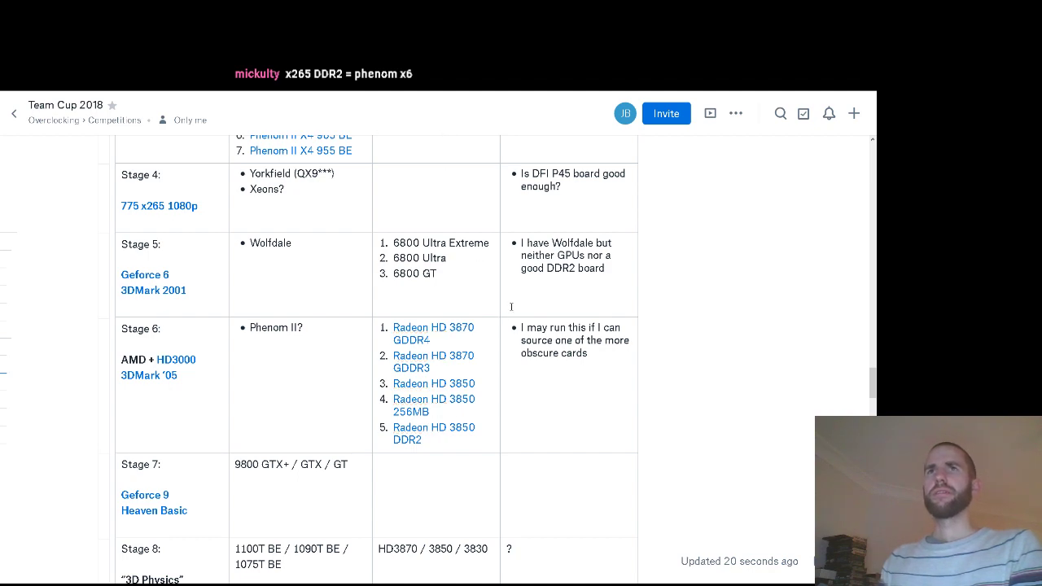
scroll(513, 344, "up", 3)
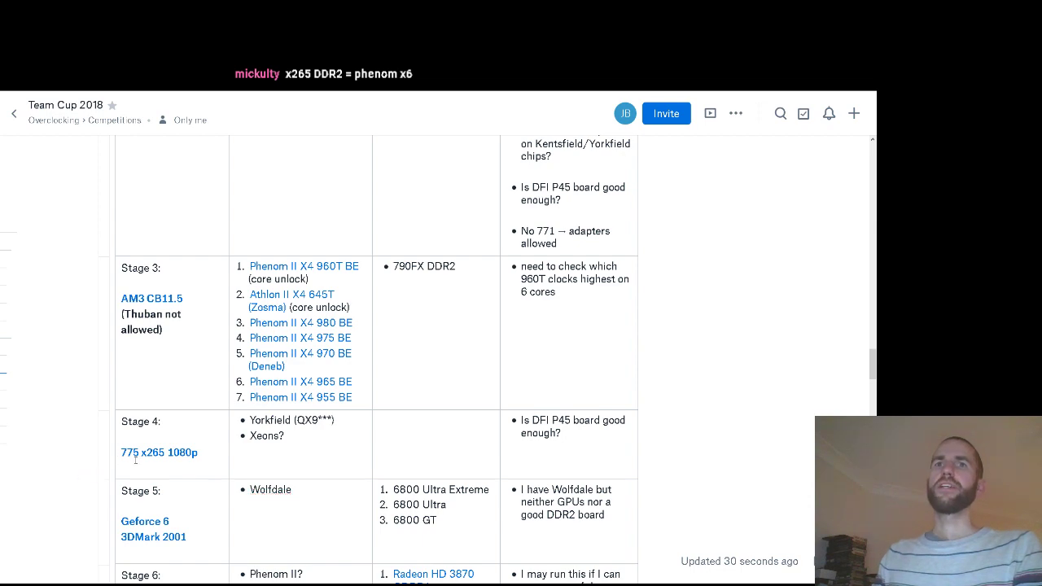
scroll(355, 450, "down", 2)
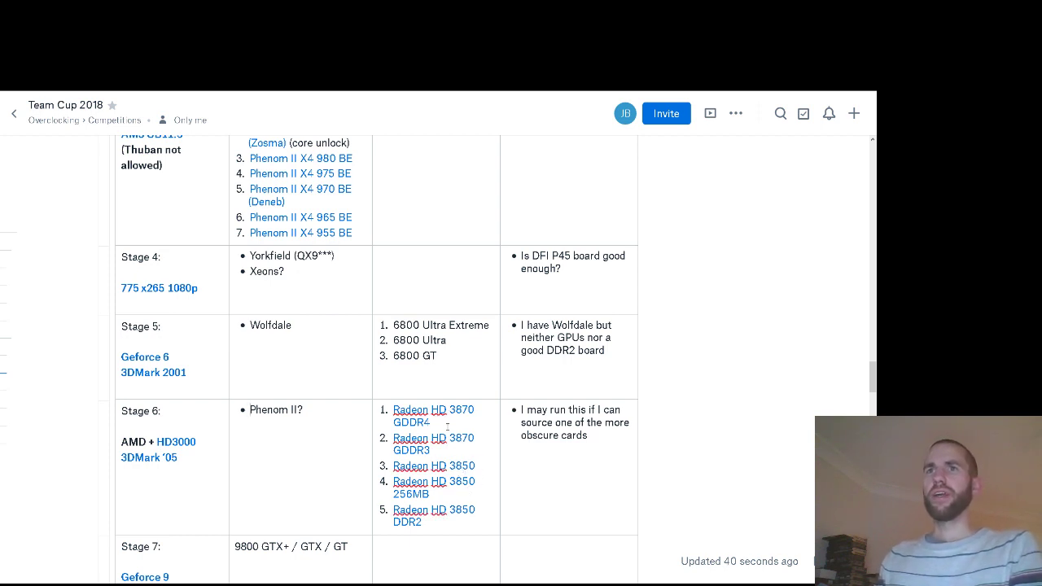
mouse_move(422, 439)
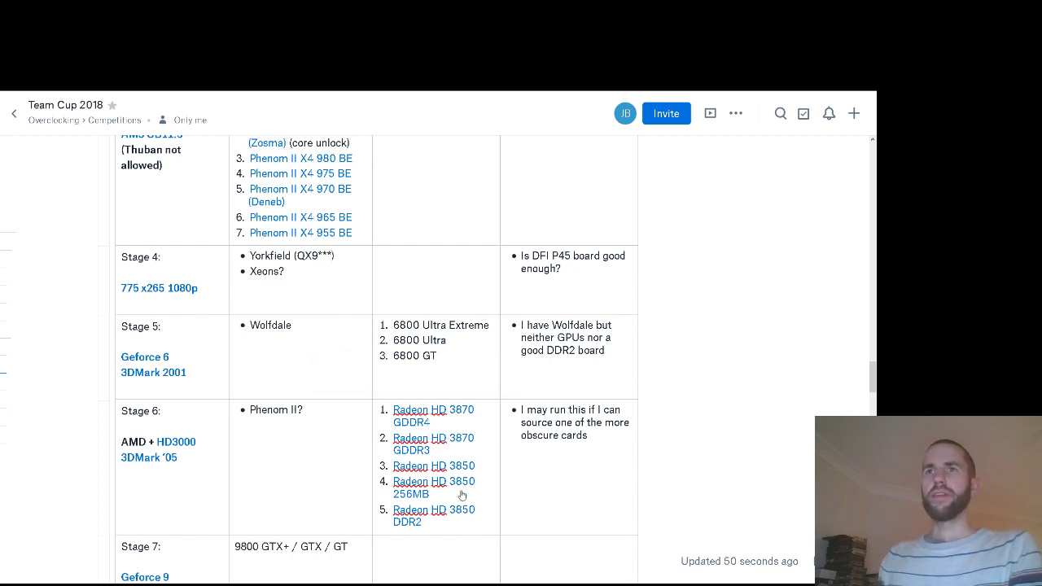
left_click_drag(453, 527, 387, 475)
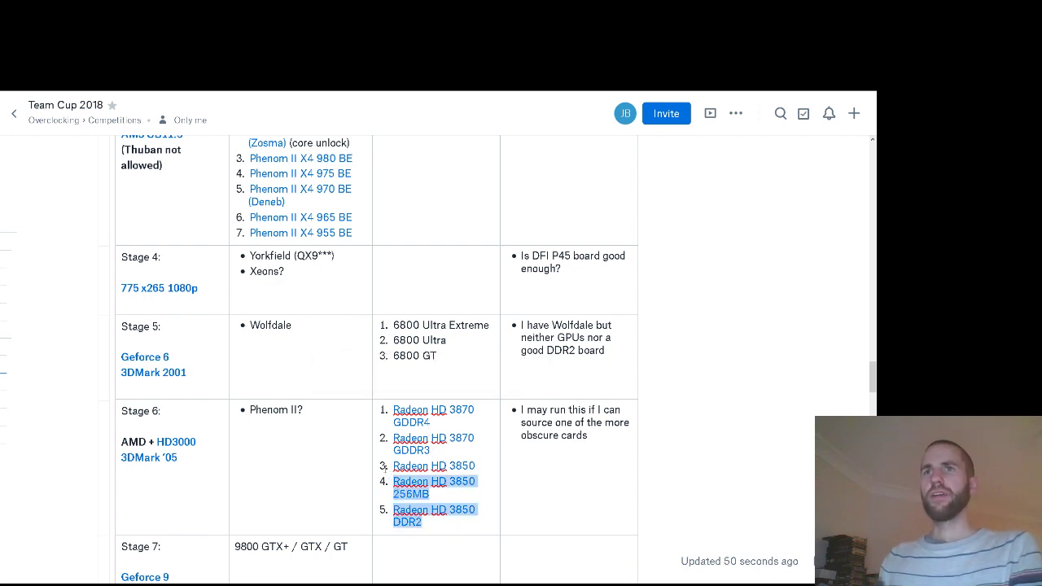
left_click(570, 475)
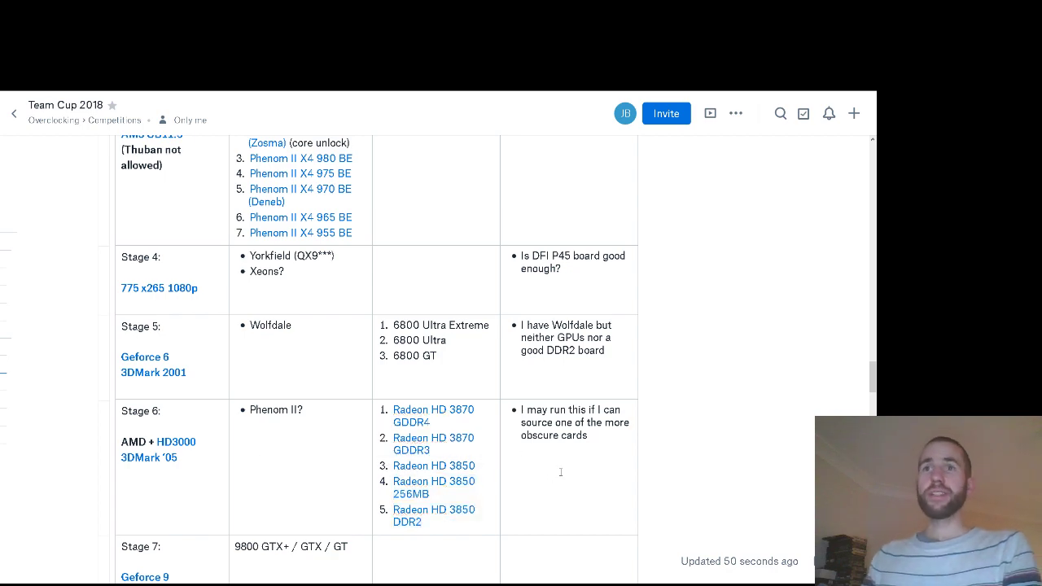
Enter "?" in both the boards/GPU cell and the comments cell of Stage 7, Geforce 9 Heaven Basic
scroll(528, 441, "down", 2)
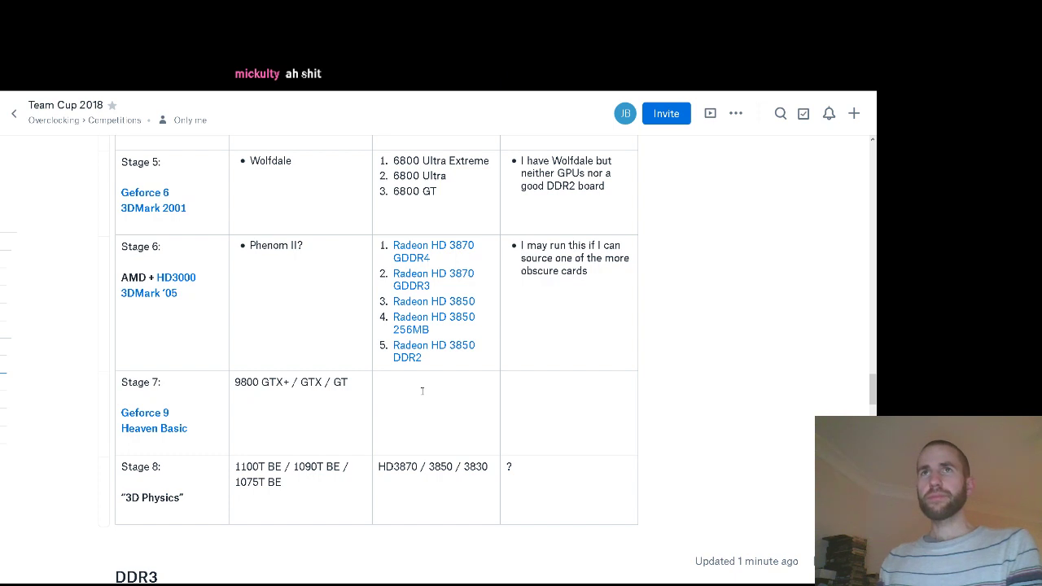
type("?")
left_click(540, 402)
type("?")
scroll(330, 409, "down", 1)
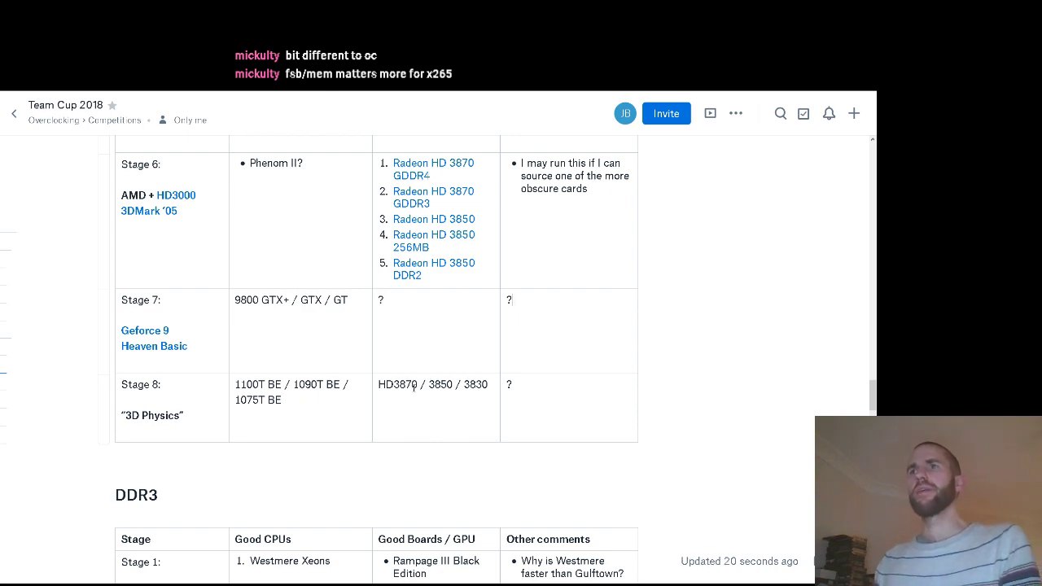
Go back to Stage 4 and highlight the Yorkfield and Xeons entries in its CPU list
scroll(414, 387, "up", 4)
left_click(285, 354)
left_click_drag(284, 353, 270, 337)
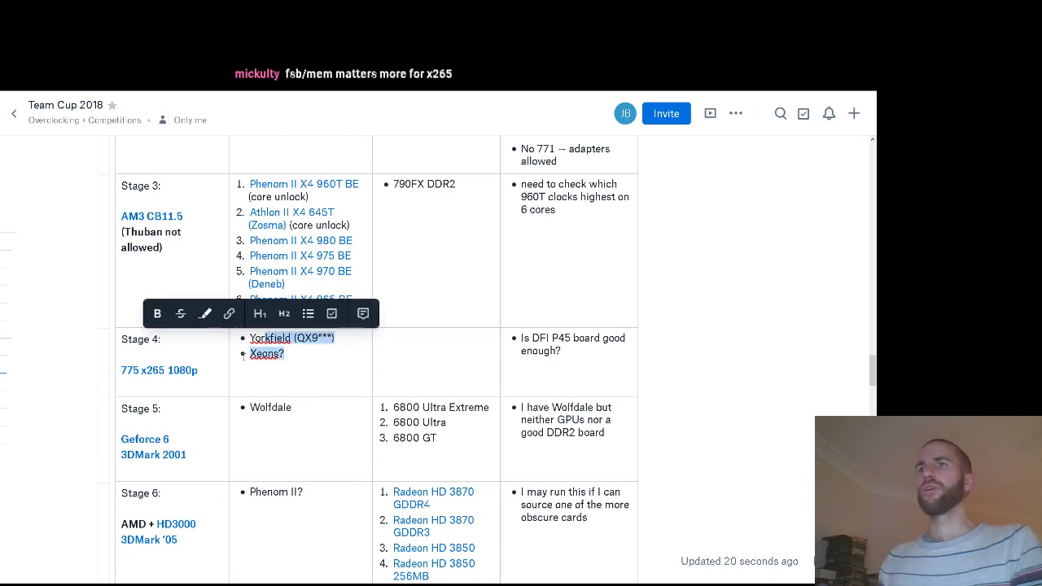
left_click(309, 378)
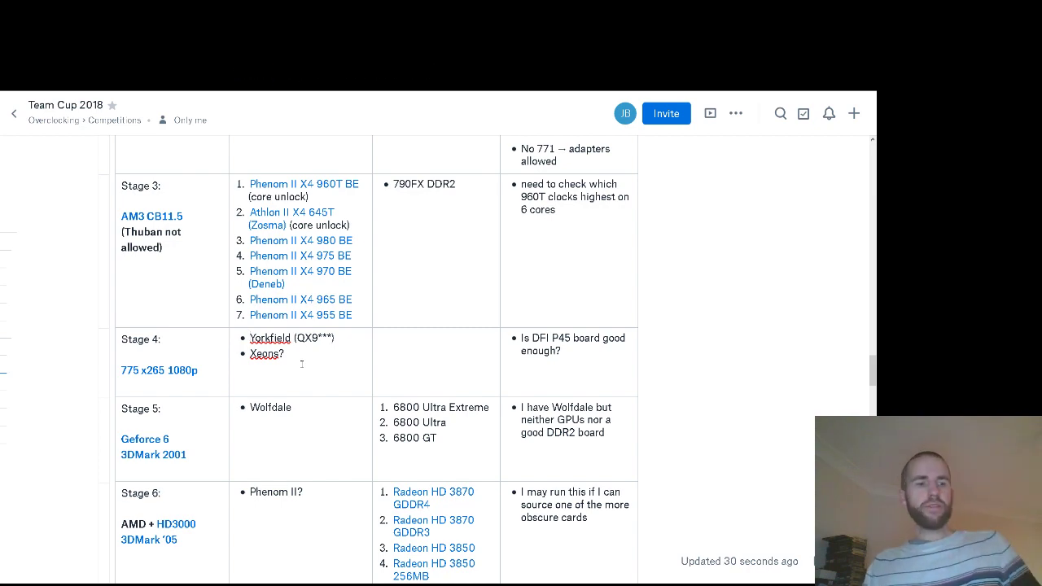
Replace the HD3870 / 3850 / 3830 text in Stage 8's boards/GPU cell with "?"
scroll(363, 338, "down", 3)
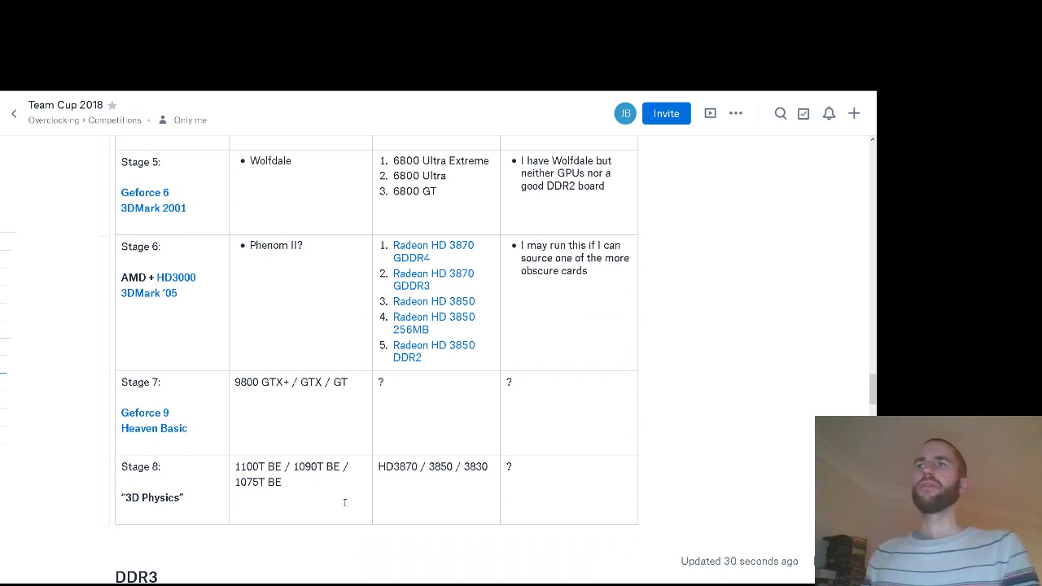
left_click_drag(486, 466, 379, 470)
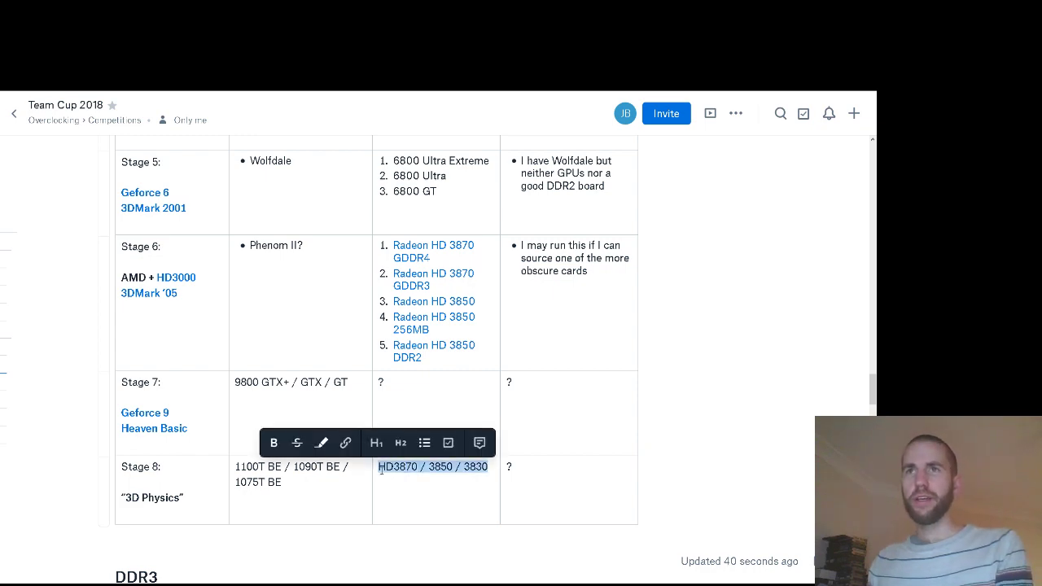
type("?")
Examine the first stages of the DDR3 table, starting with the Westmere Xeons entry in Stage 1
scroll(412, 470, "down", 3)
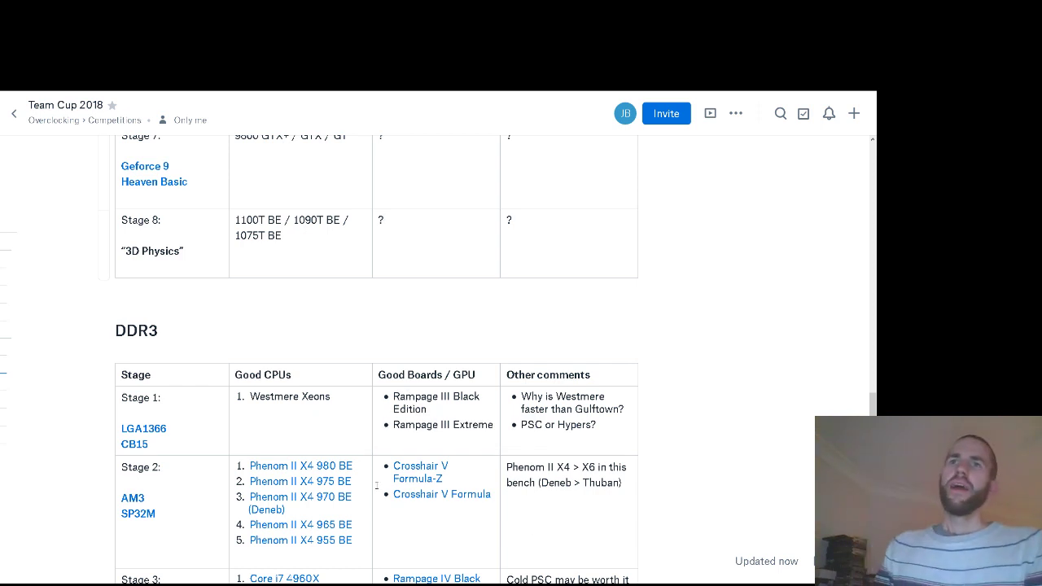
left_click(337, 404)
scroll(336, 404, "down", 1)
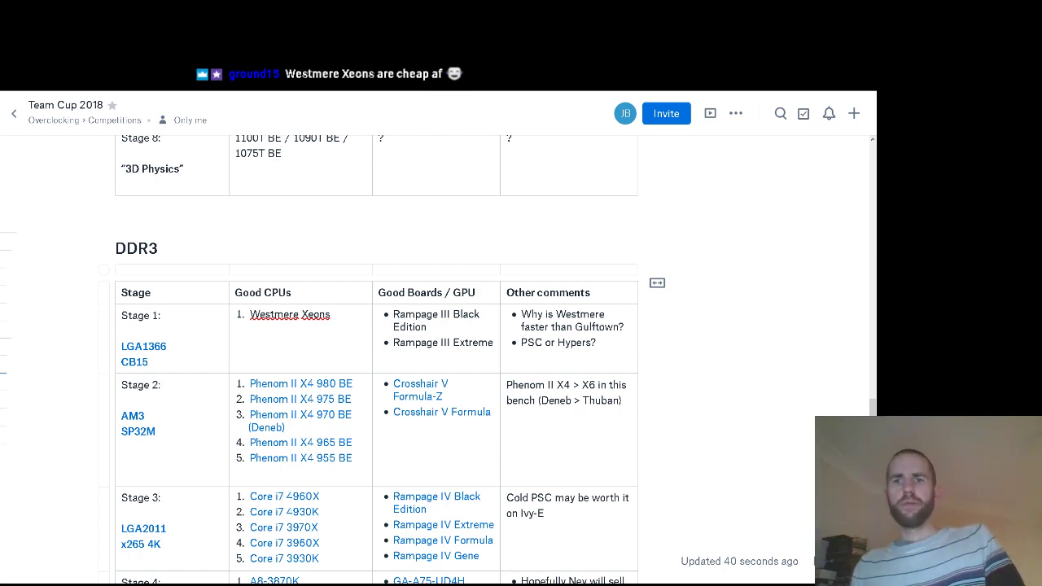
Switch to the HWBOT advanced submission search and search for Cinebench R15 results with the processor socket set to LGA1366
key("alt+Tab")
scroll(358, 284, "up", 5)
scroll(337, 315, "up", 5)
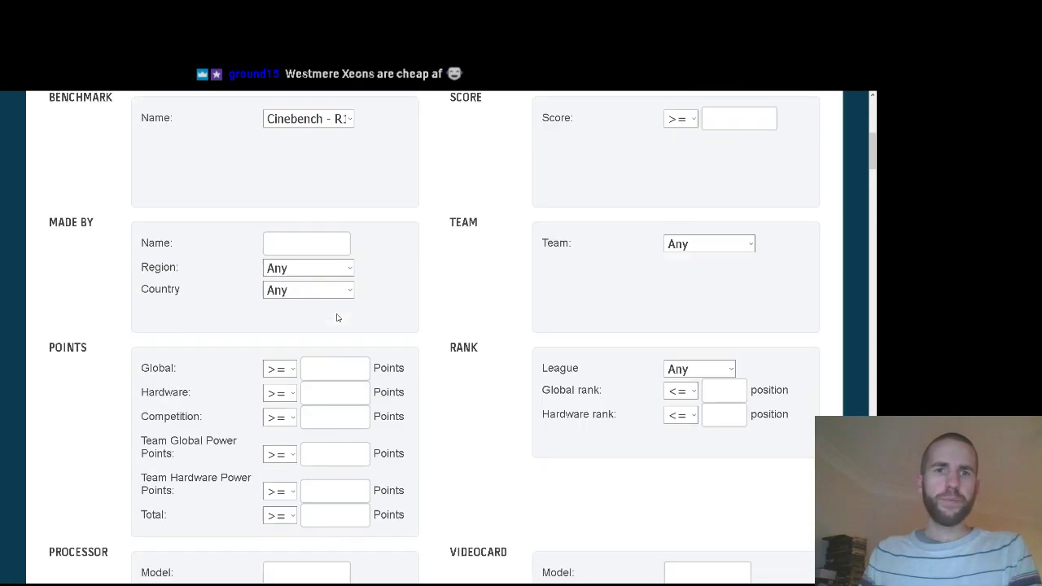
scroll(337, 314, "down", 4)
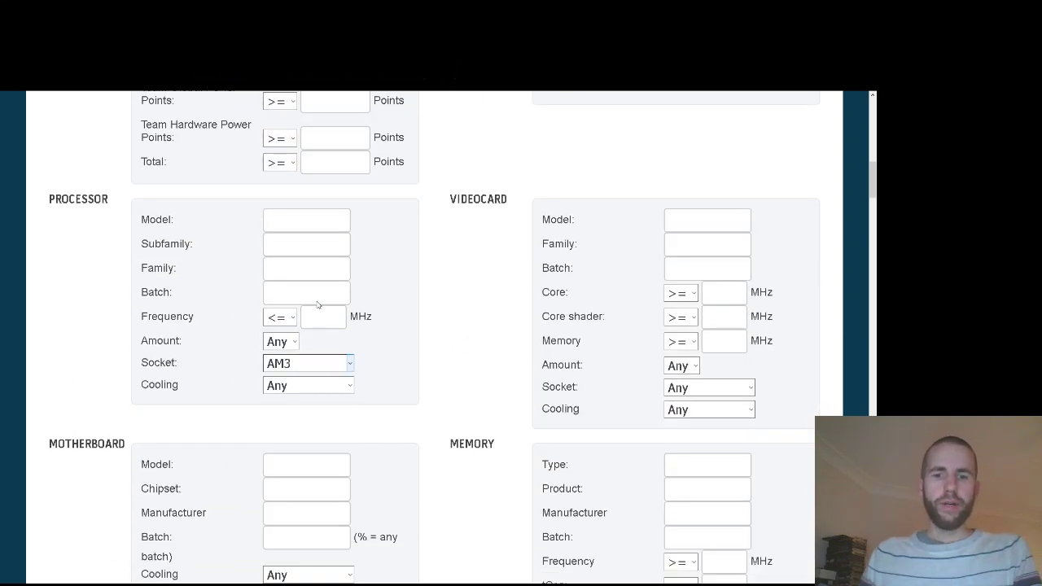
key("Down")
key("Down")
key("Down")
key("Down")
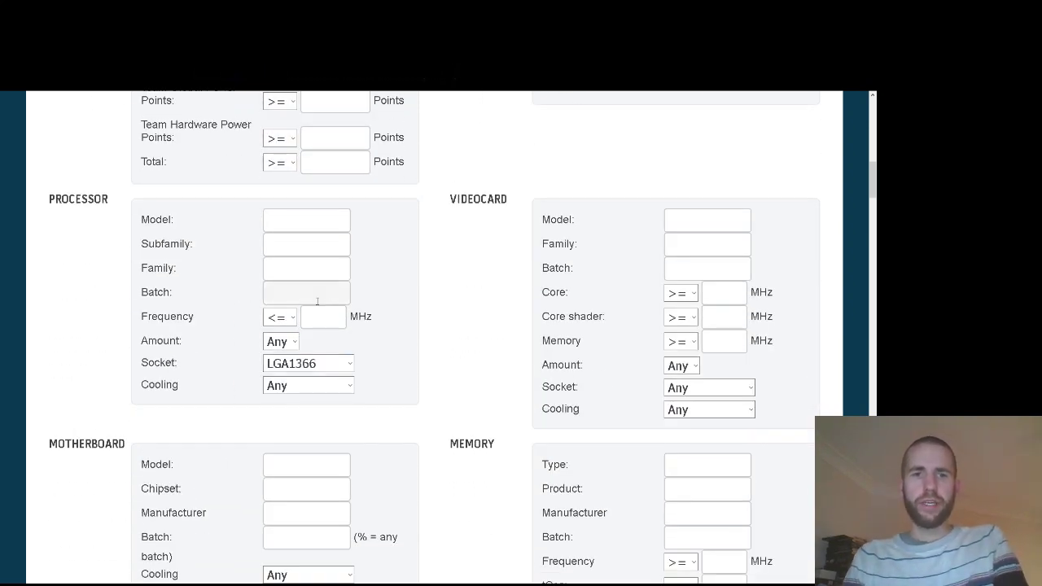
scroll(346, 284, "up", 10)
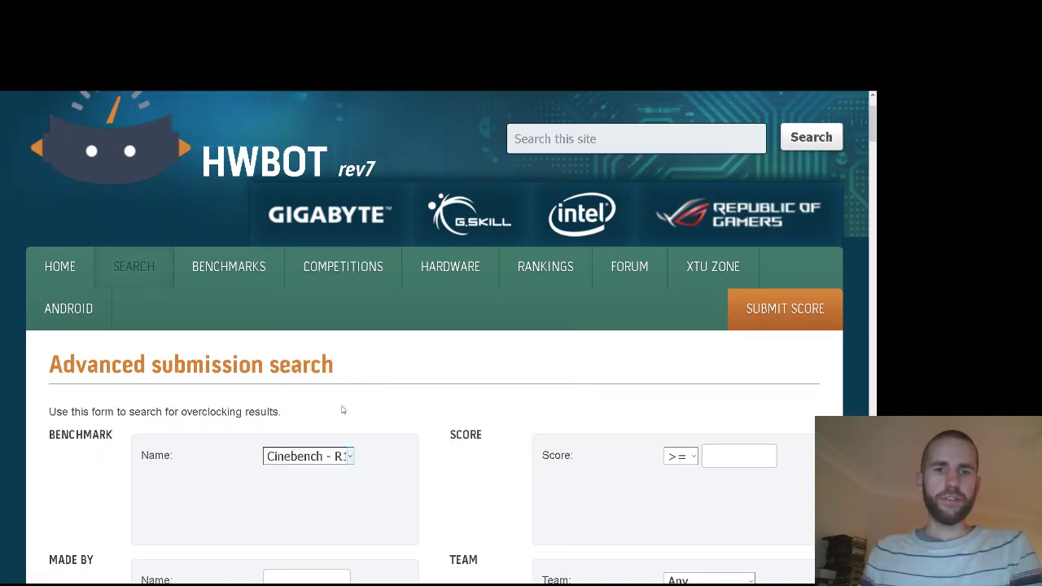
scroll(300, 415, "down", 15)
left_click(70, 527)
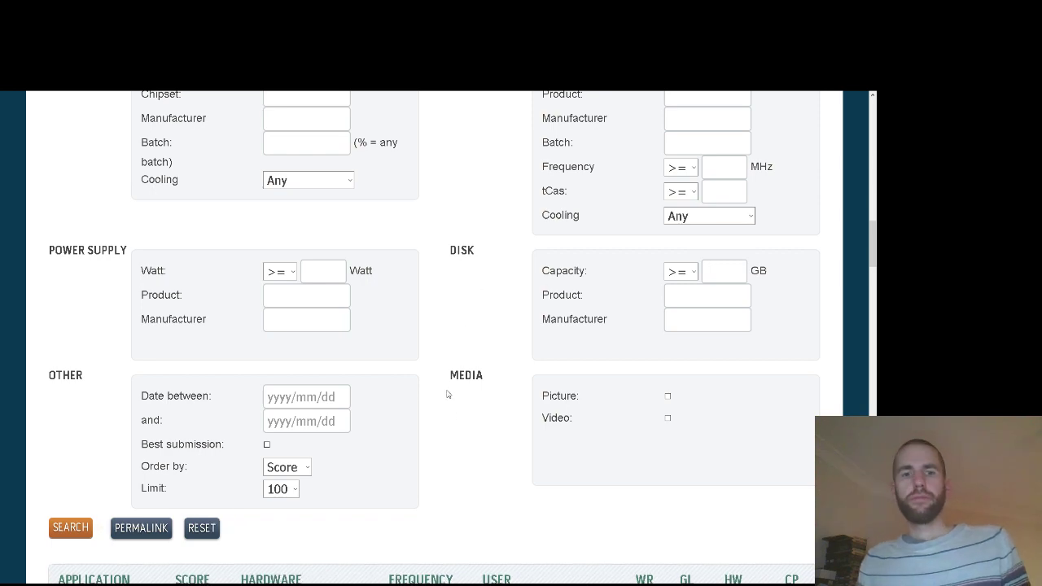
Open the 1083 cb Xeon X5660 submission from the results and examine its ranking, screenshot and CPU and memory details
scroll(492, 362, "down", 3)
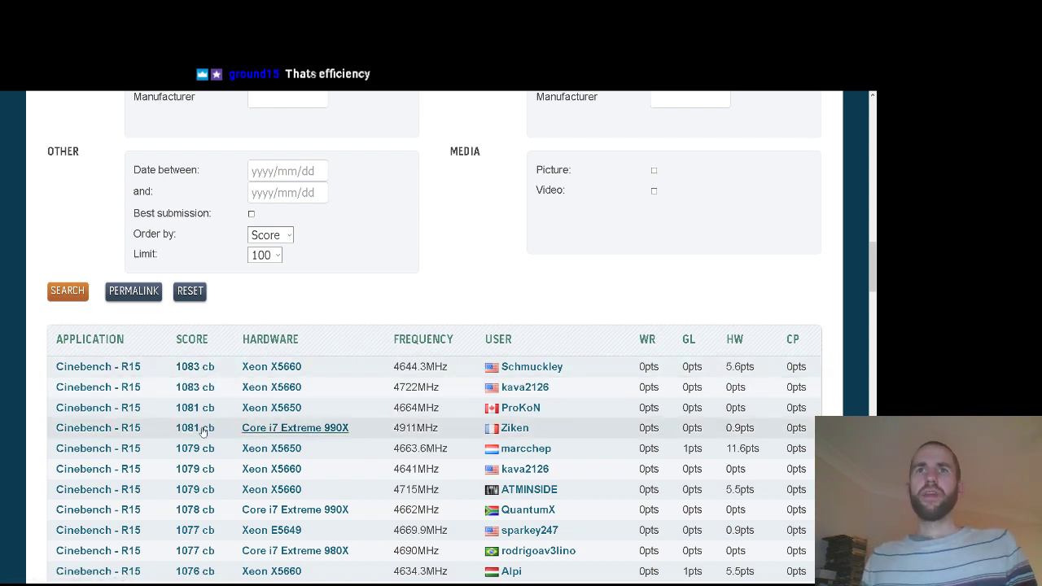
left_click(371, 472)
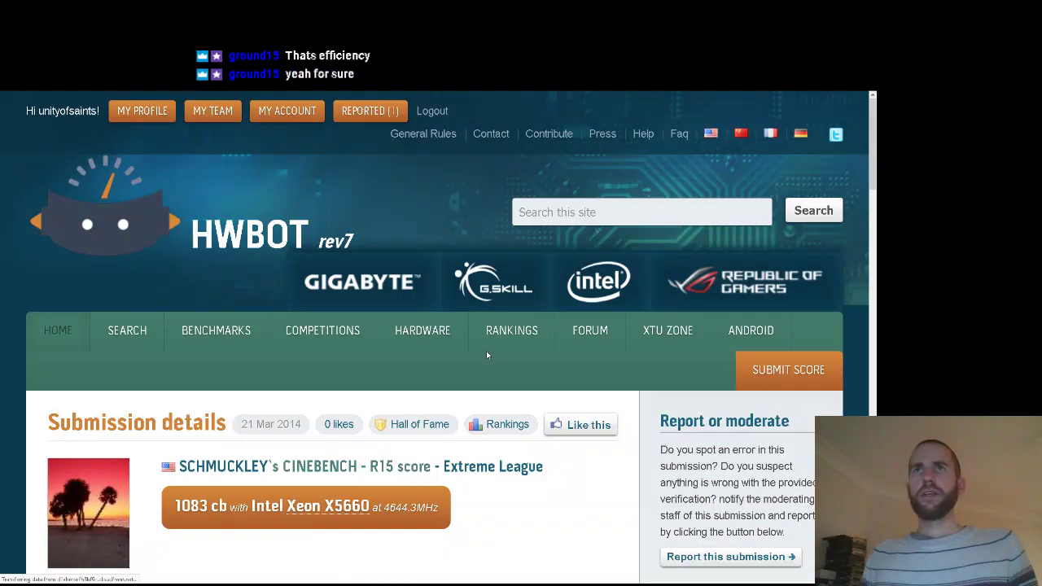
scroll(413, 337, "down", 3)
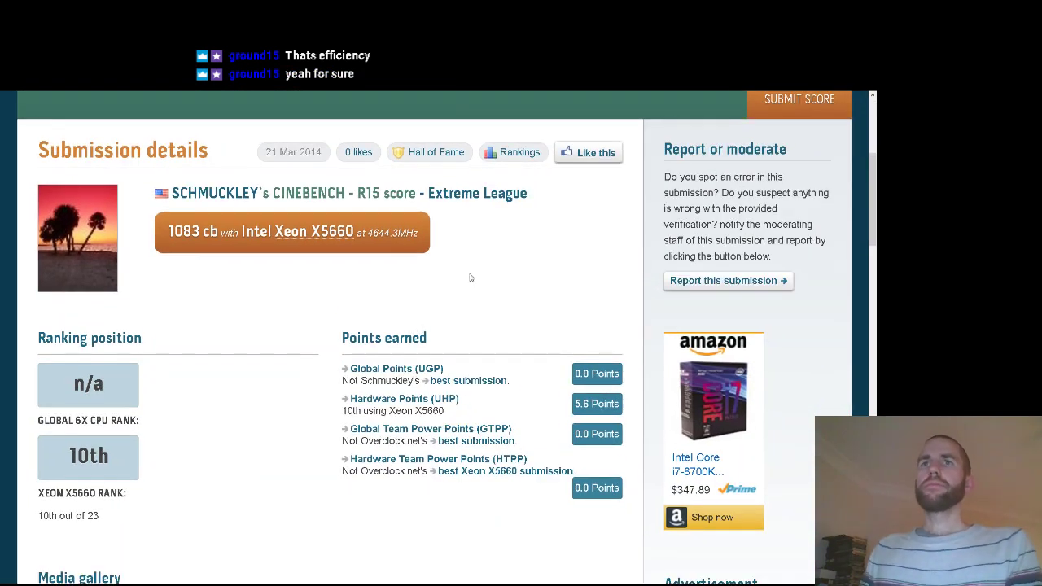
scroll(470, 278, "down", 3)
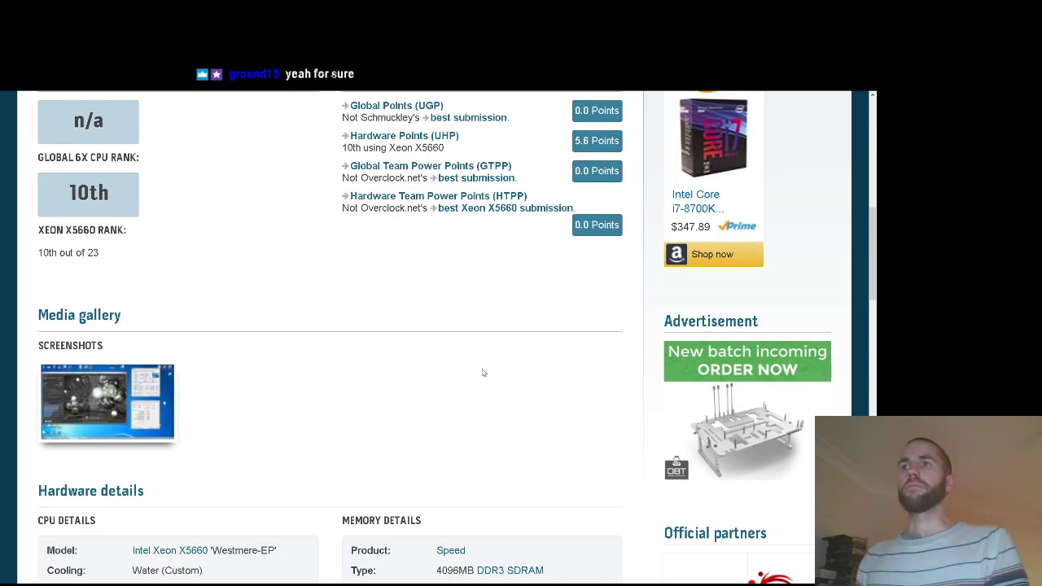
scroll(460, 336, "down", 1)
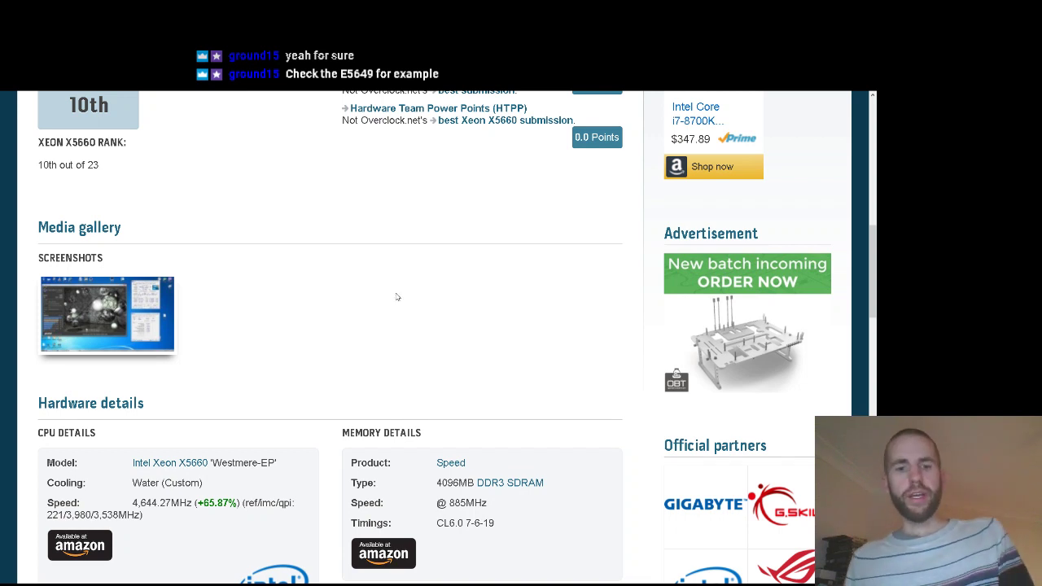
Search the web for "e5649 hwbot" in a new browser tab and open HWBOT's Intel Xeon E5649 processor page
key("ctrl+t")
type("e56")
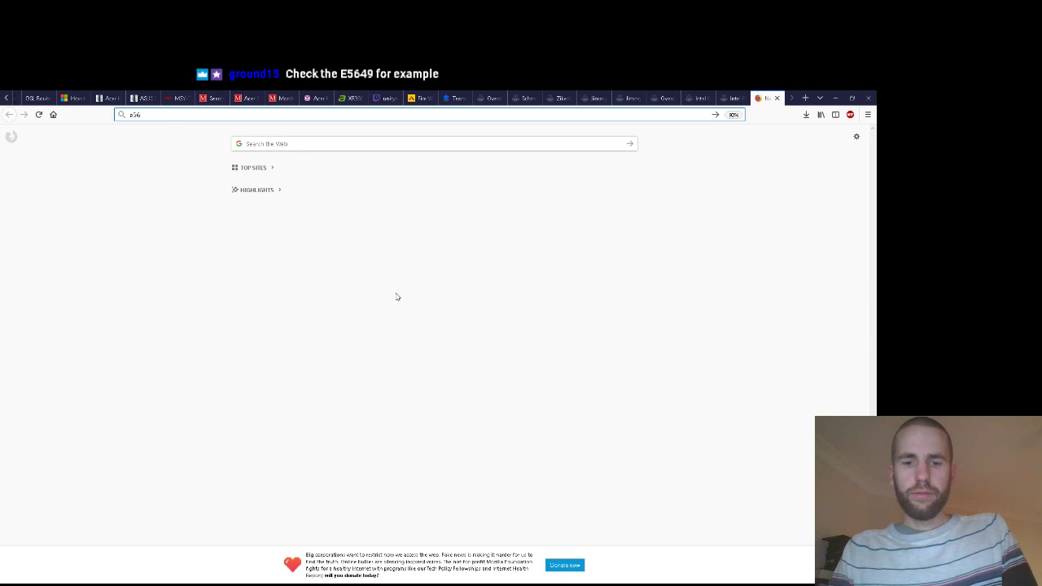
type("49 hwbot")
key("Return")
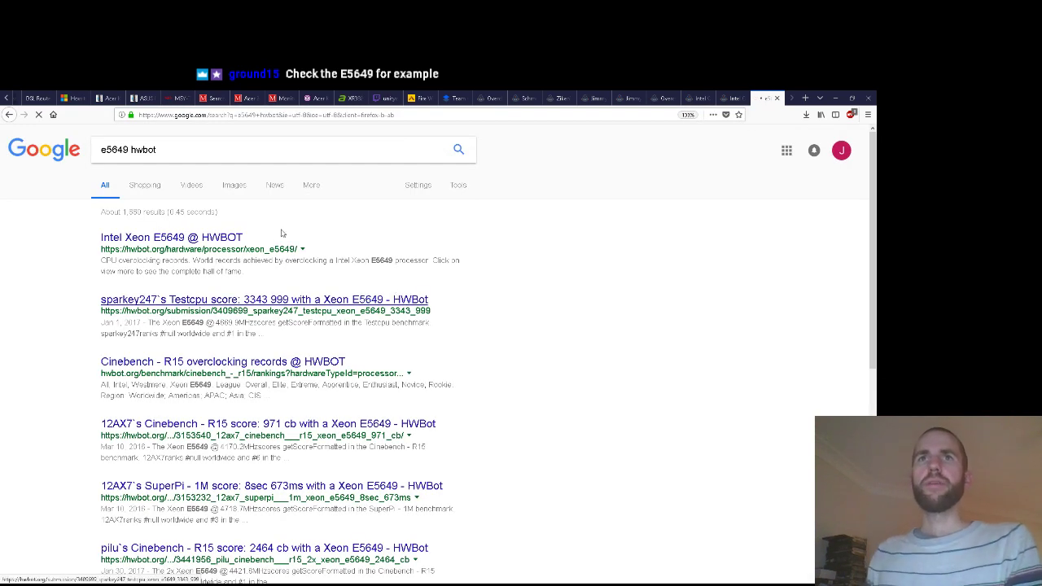
left_click(286, 247)
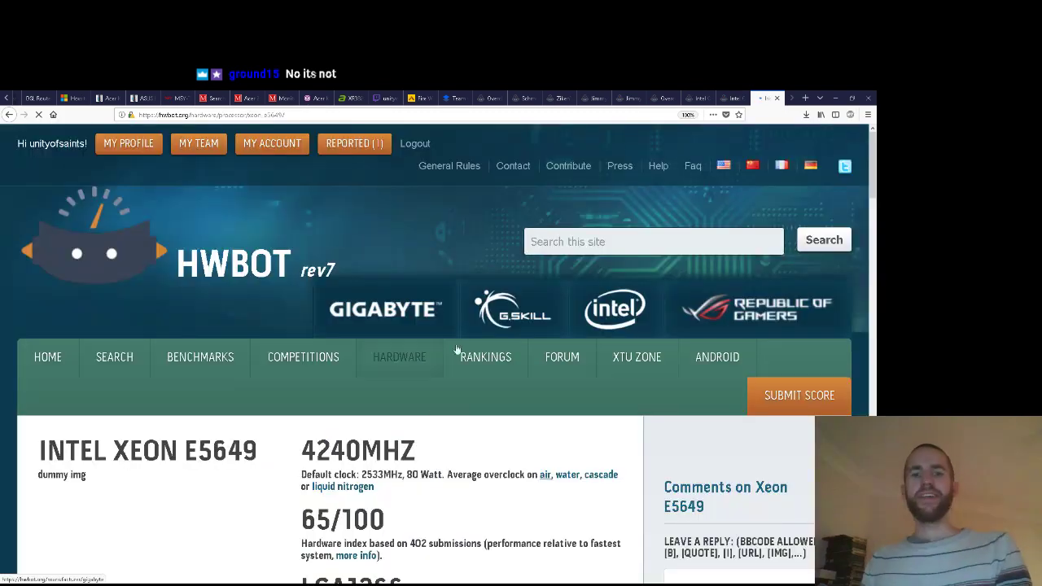
Open the best Cinebench R15 submission listed for the Xeon E5649, check its score and clock speed, and close it
scroll(300, 350, "down", 10)
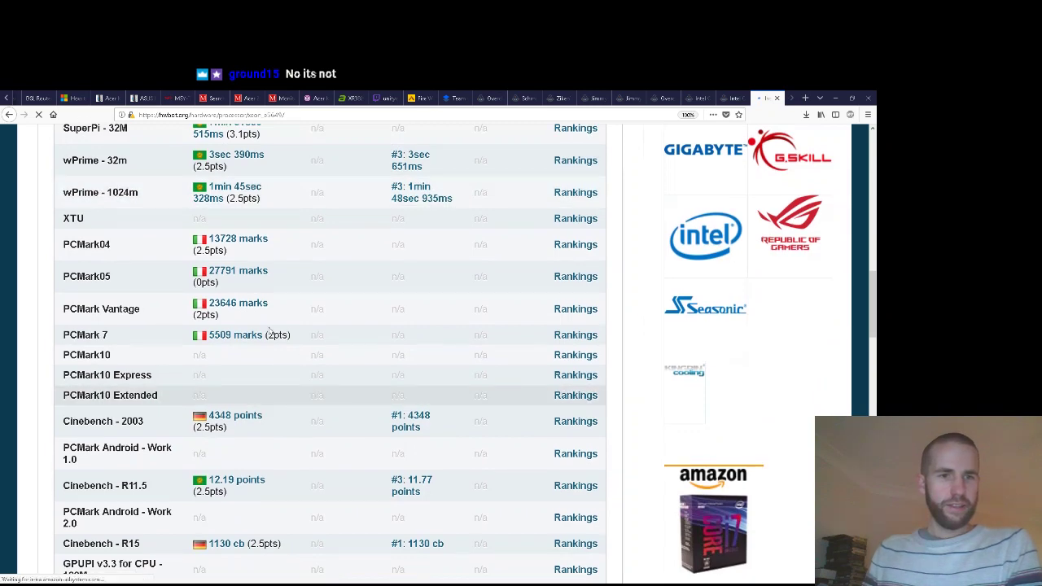
scroll(300, 350, "down", 3)
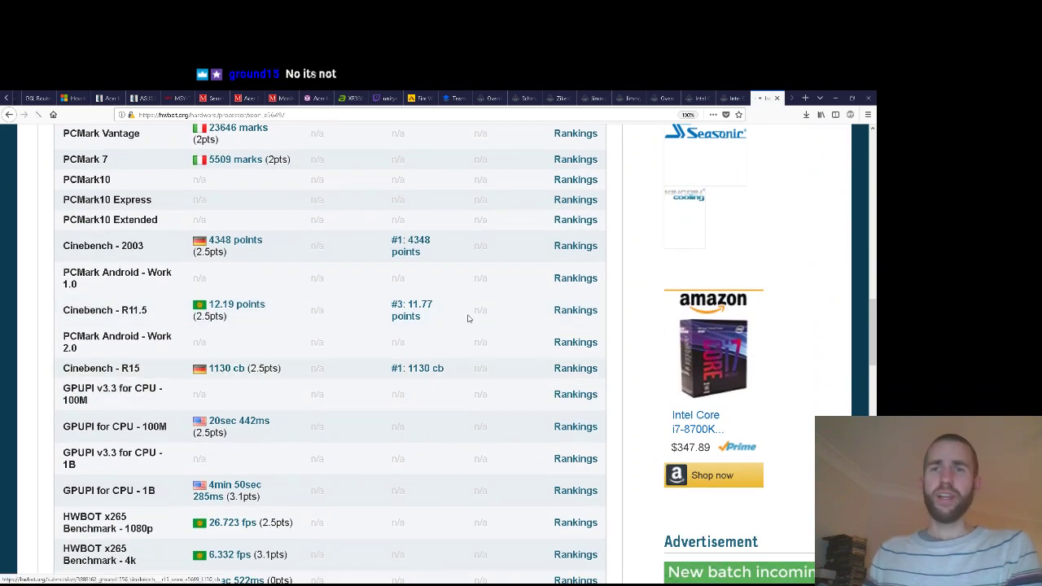
left_click(468, 319)
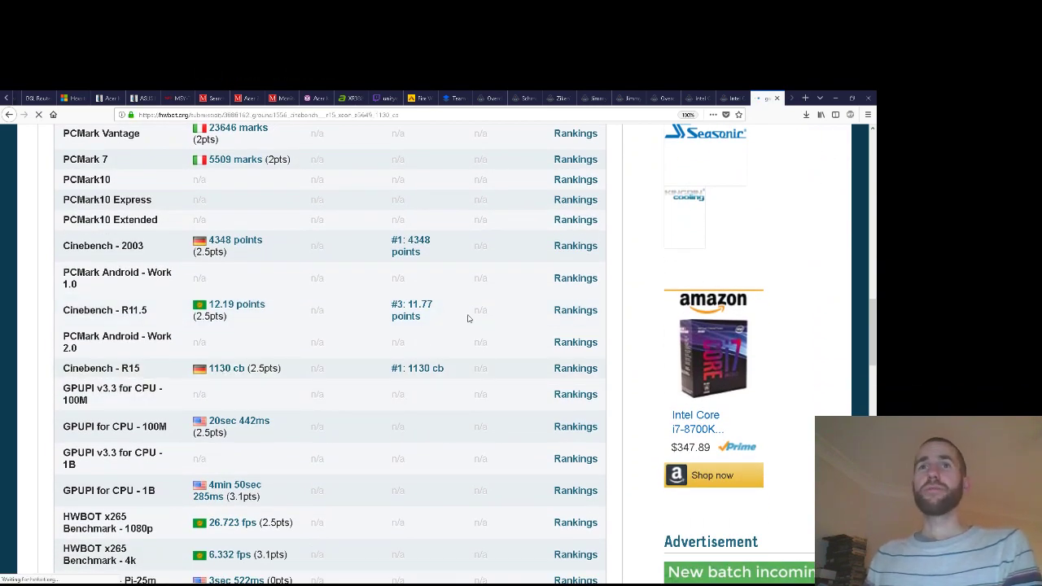
scroll(464, 317, "down", 3)
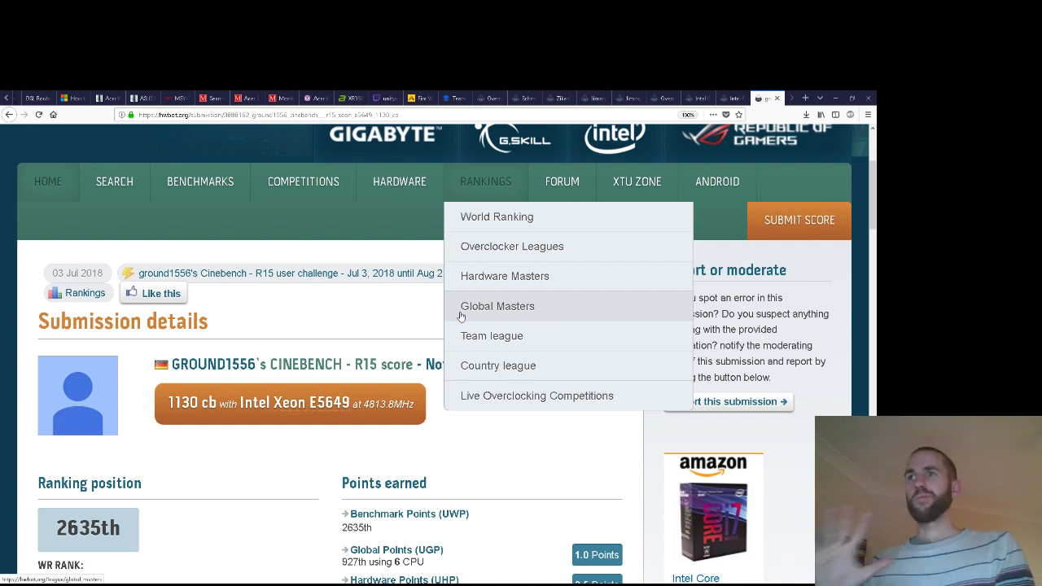
key("ctrl+w")
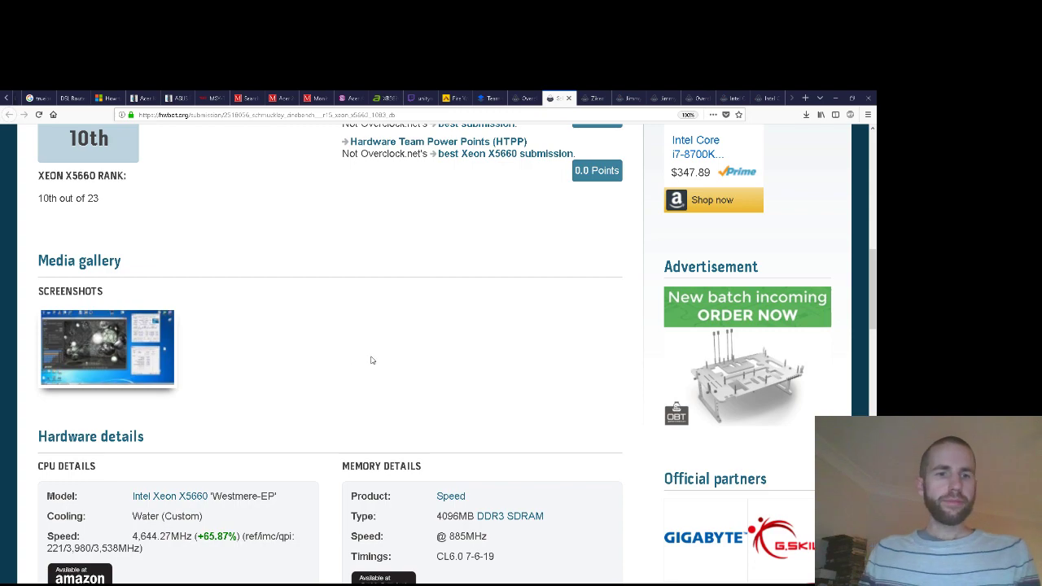
Check the Xeon X5660 submission's CPU speed and the Core i7 Extreme 990X submission's ranking and hardware details for comparison
scroll(367, 362, "down", 3)
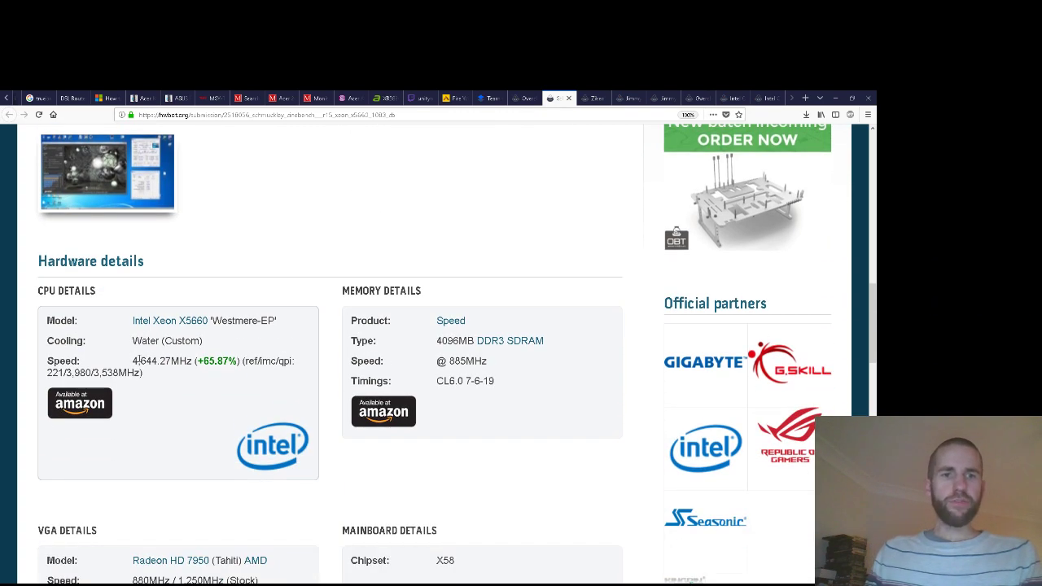
key("ctrl+Tab")
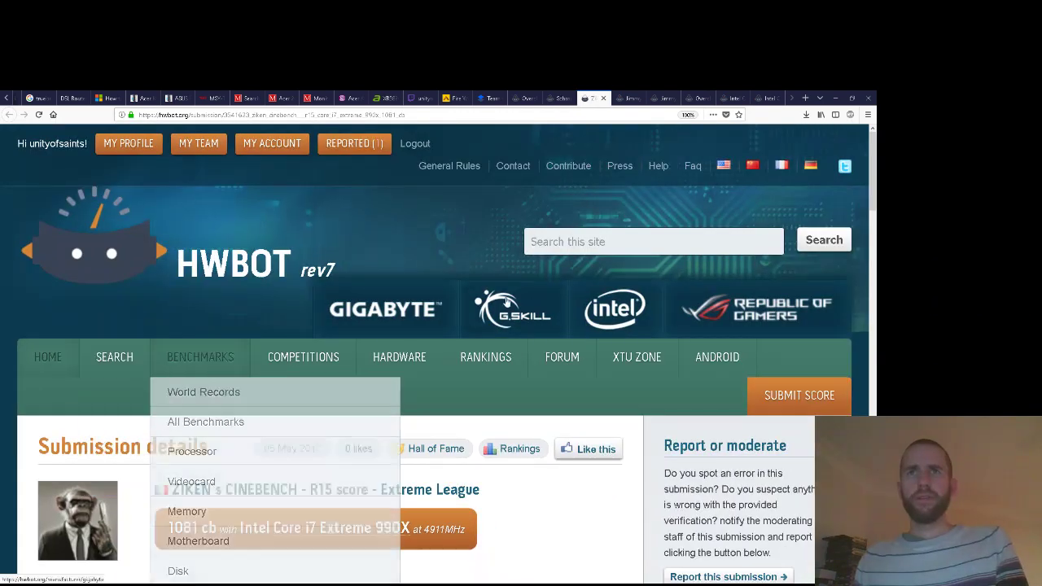
scroll(477, 293, "down", 3)
scroll(394, 414, "down", 1)
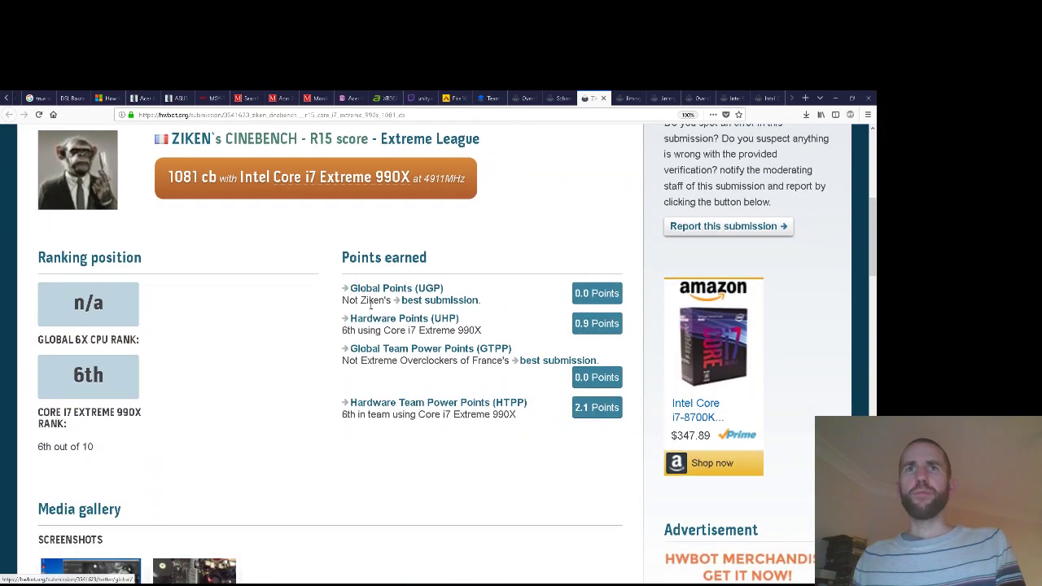
scroll(370, 309, "down", 5)
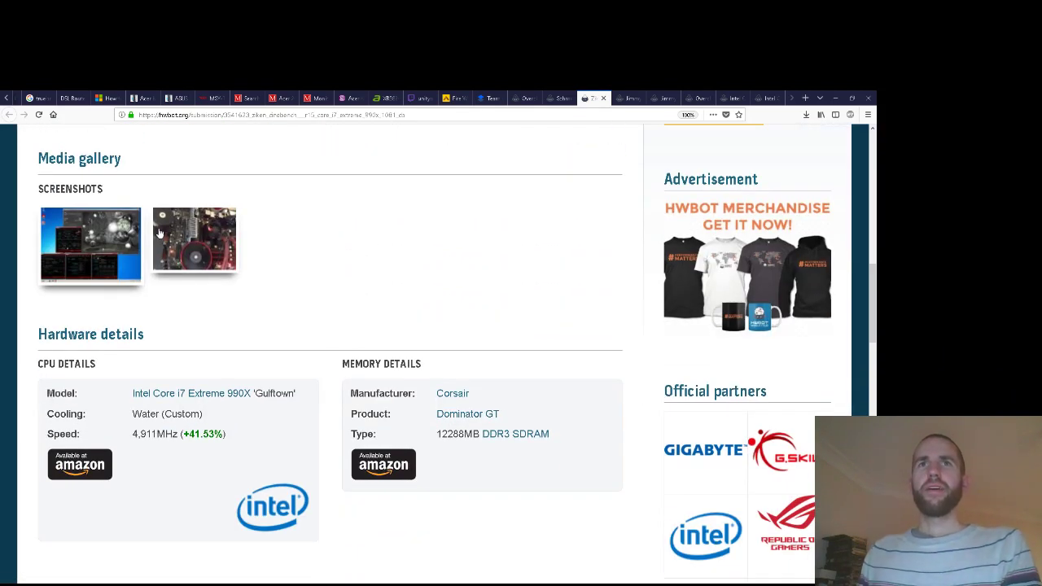
Enlarge the 990X submission's benchmark screenshot to inspect it, close it, and check the memory and mainboard details
left_click(127, 246)
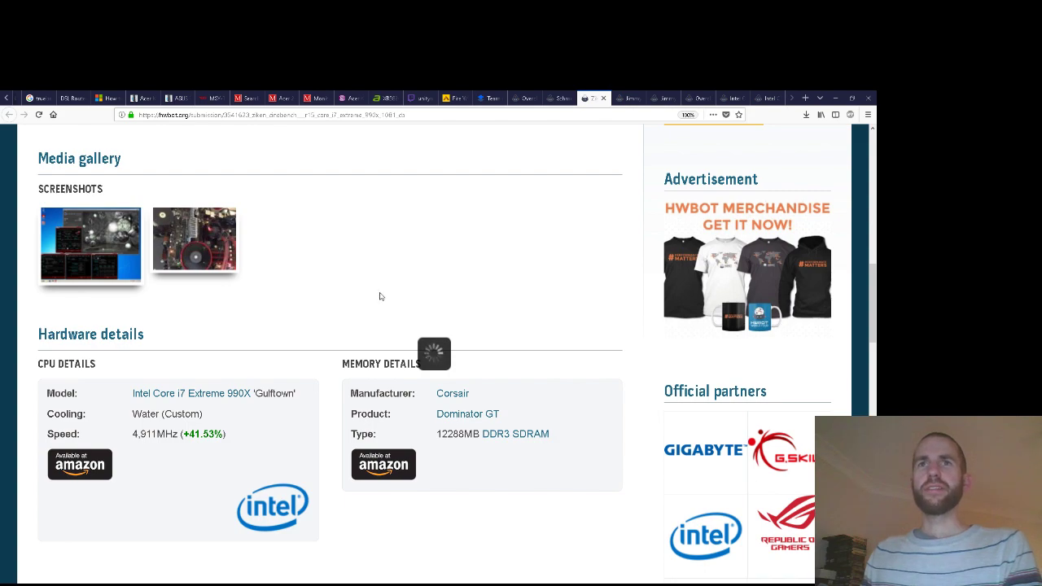
scroll(379, 296, "up", 3)
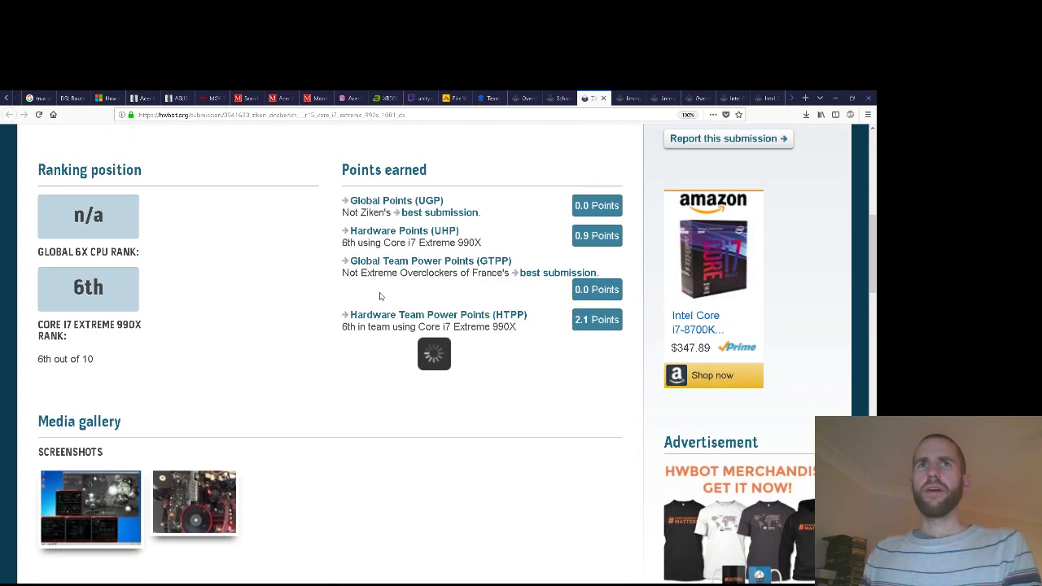
scroll(467, 399, "up", 4)
scroll(466, 396, "down", 3)
scroll(464, 391, "down", 5)
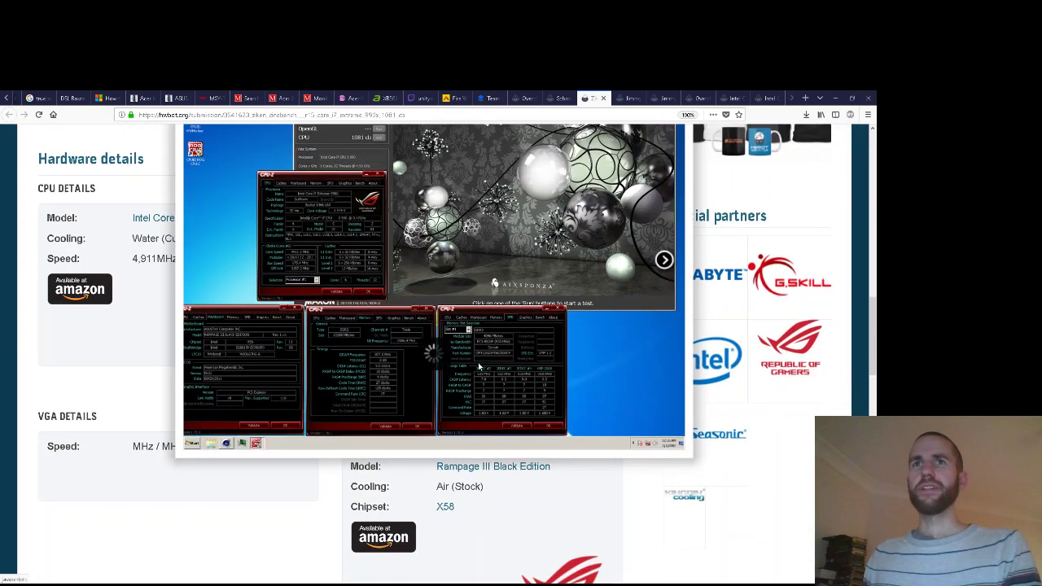
scroll(151, 396, "up", 4)
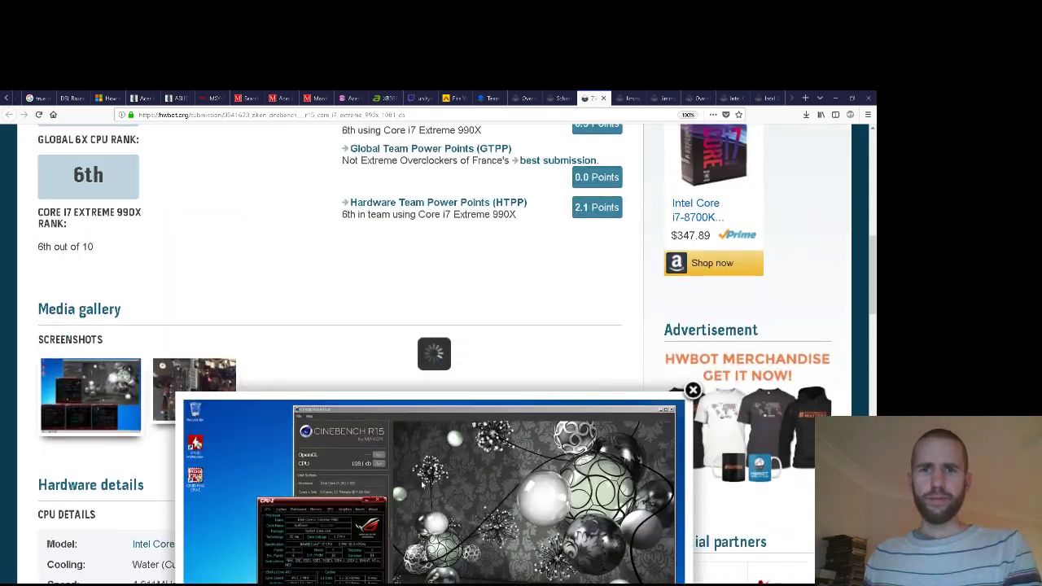
left_click(693, 416)
scroll(599, 295, "down", 10)
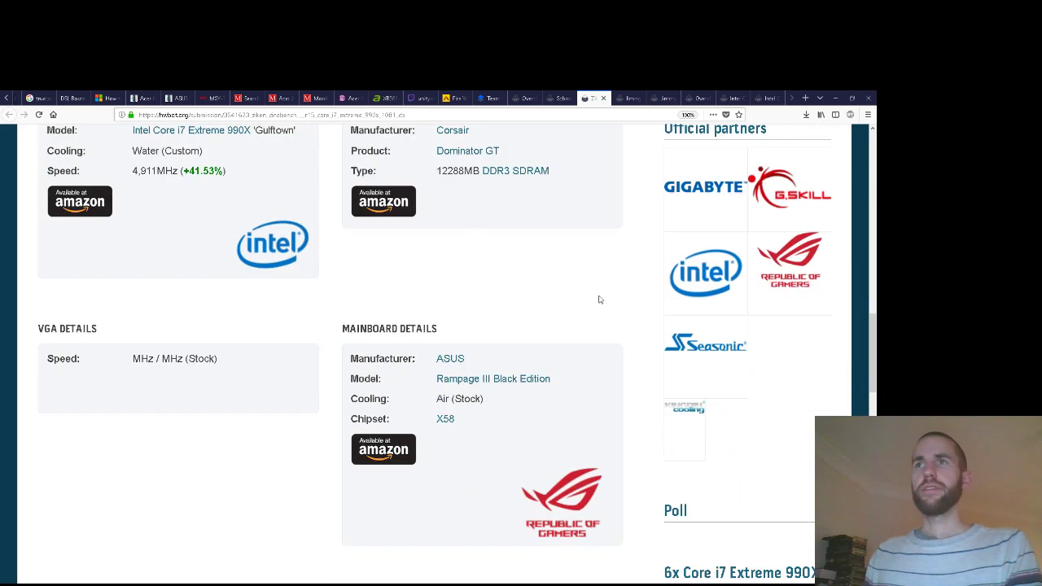
Open the top-ranked Core i7 Extreme 990X Cinebench R15 submission and review its cooling, clock speed and ranking position
left_click(736, 272)
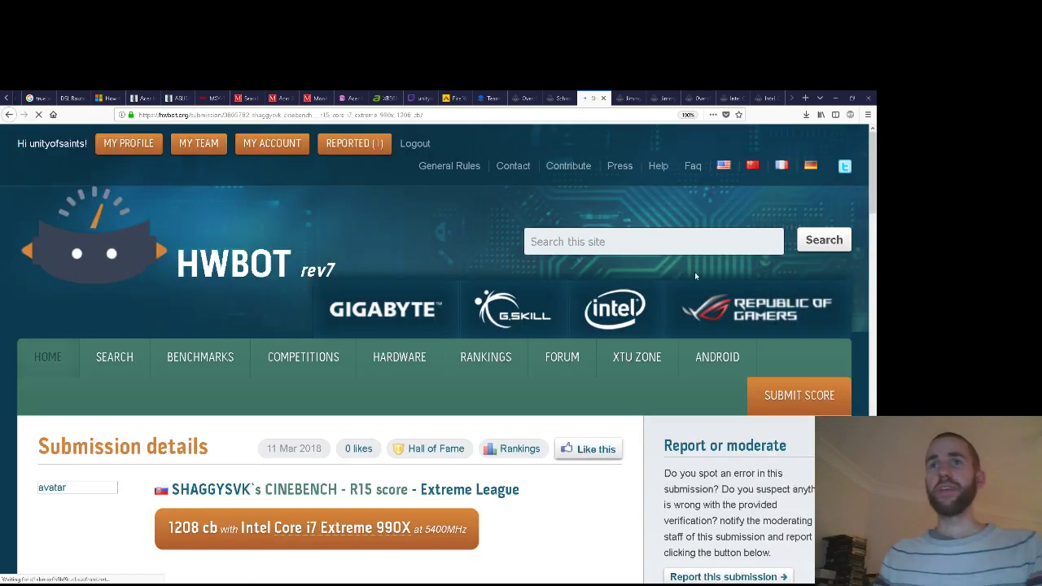
scroll(507, 307, "down", 2)
scroll(508, 307, "down", 5)
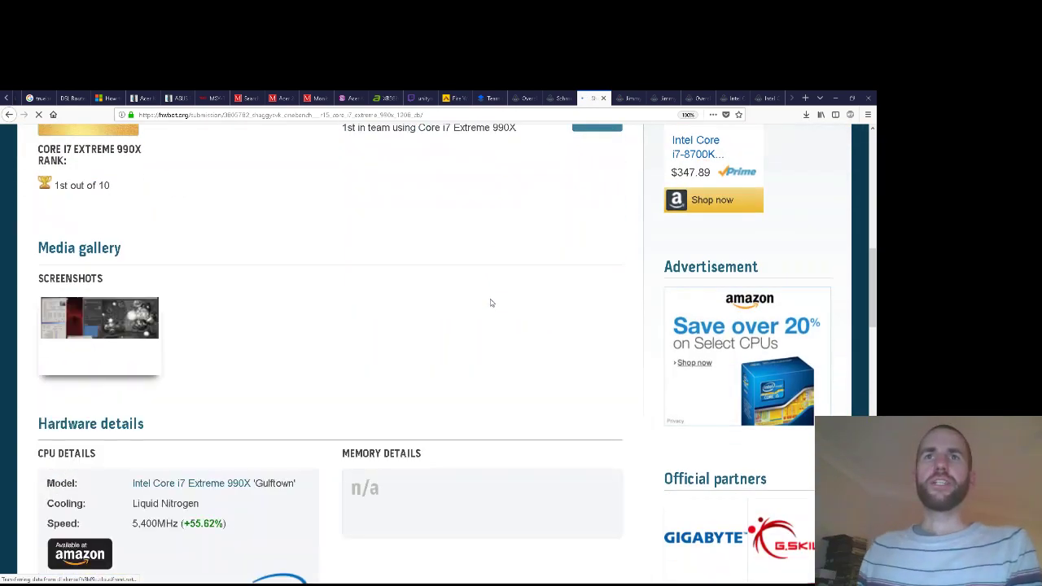
scroll(491, 303, "up", 2)
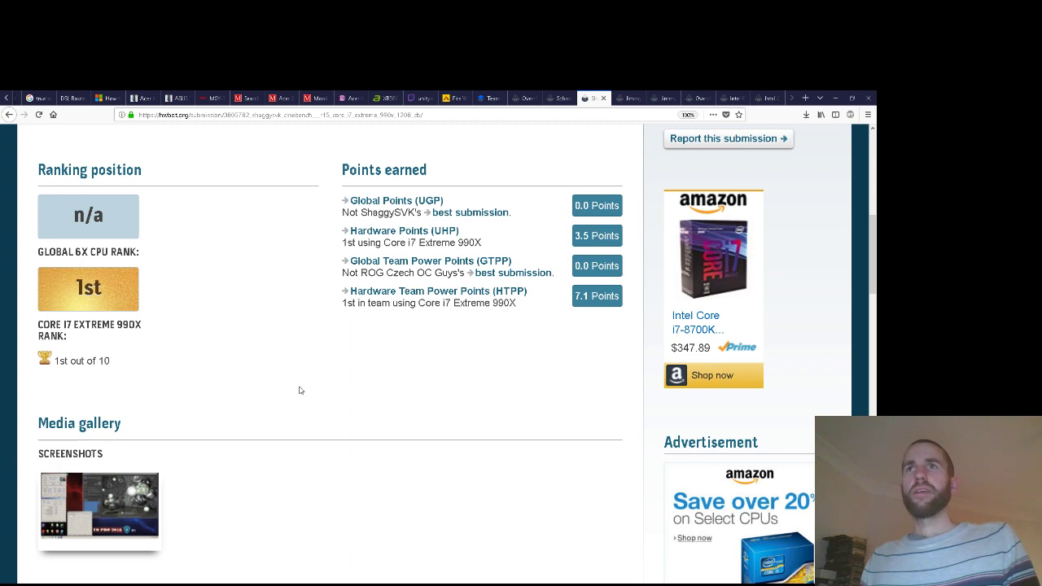
Compare the DDR3 Stage 1 entries with the hardware details of the Xeon X5660 and top 990X submissions
key("ctrl+shift+Tab")
key("ctrl+shift+Tab")
key("ctrl+shift+Tab")
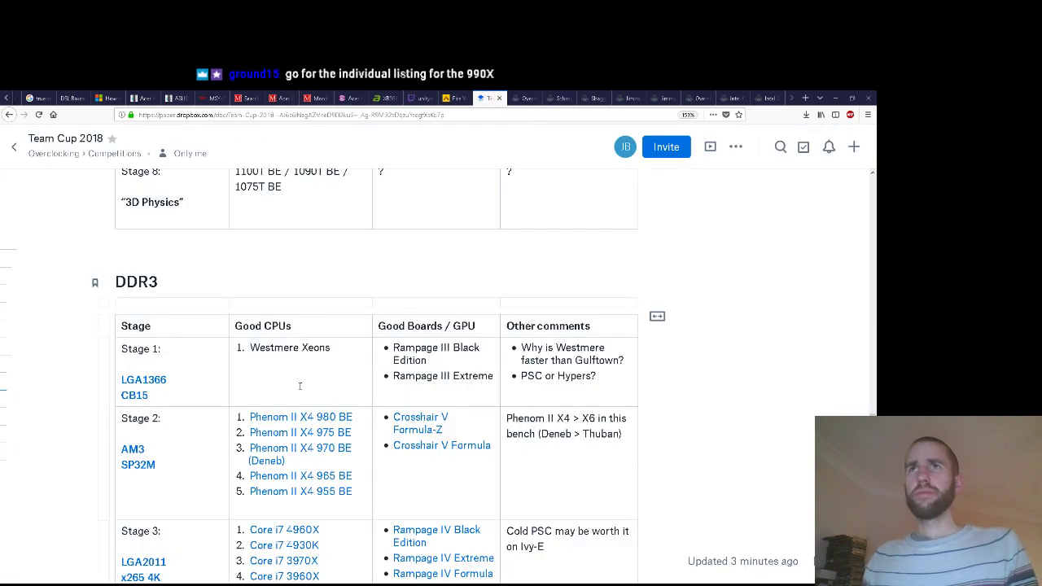
key("ctrl+Tab")
key("ctrl+Tab")
key("ctrl+Tab")
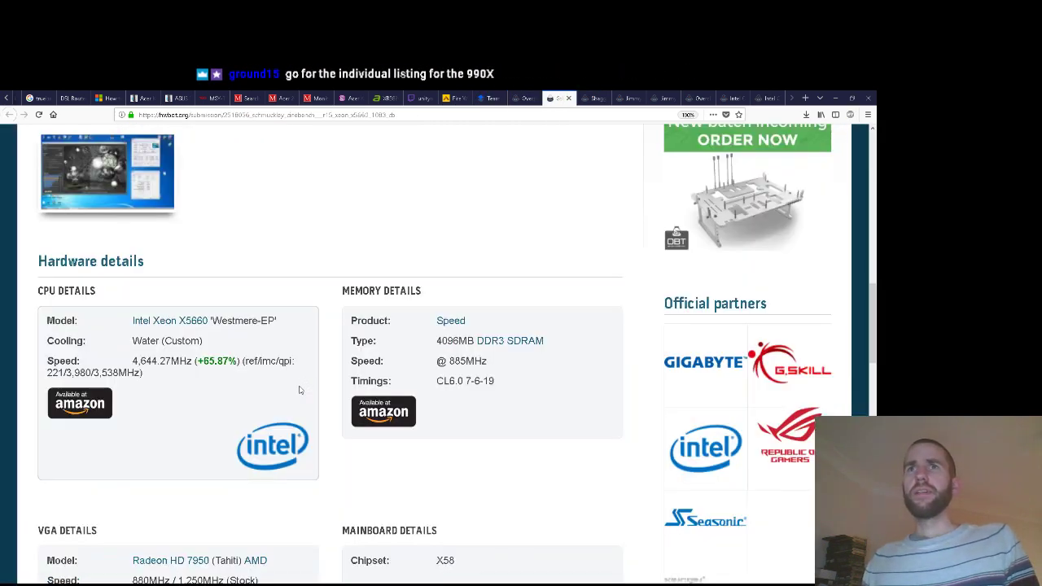
scroll(305, 389, "down", 5)
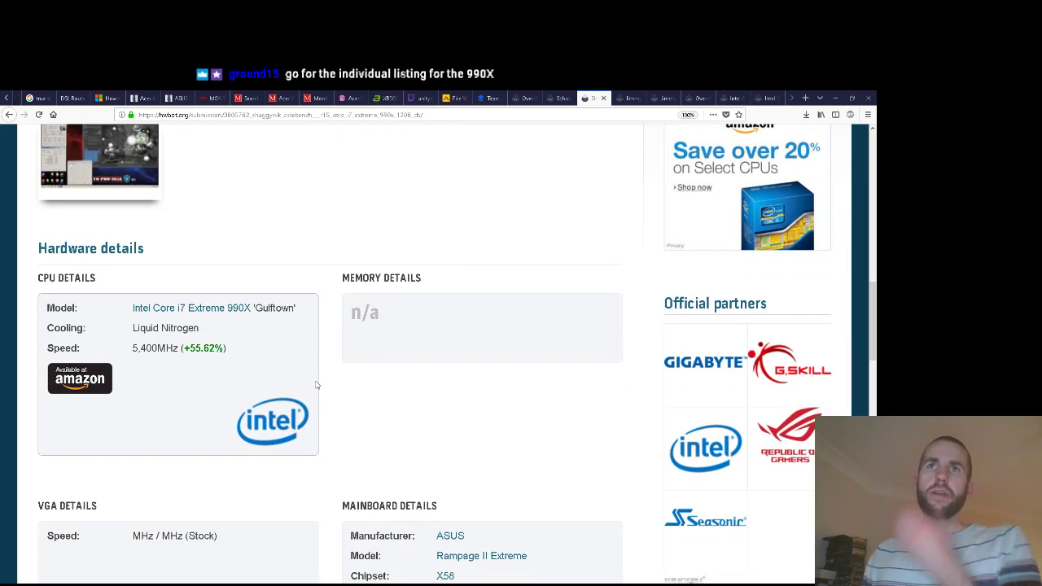
Return to the Team Cup 2018 document and add "Gulftown i7" above Westmere Xeons in the DDR3 Stage 1 CPU list
key("ctrl+shift+Tab")
key("ctrl+shift+Tab")
key("ctrl+shift+Tab")
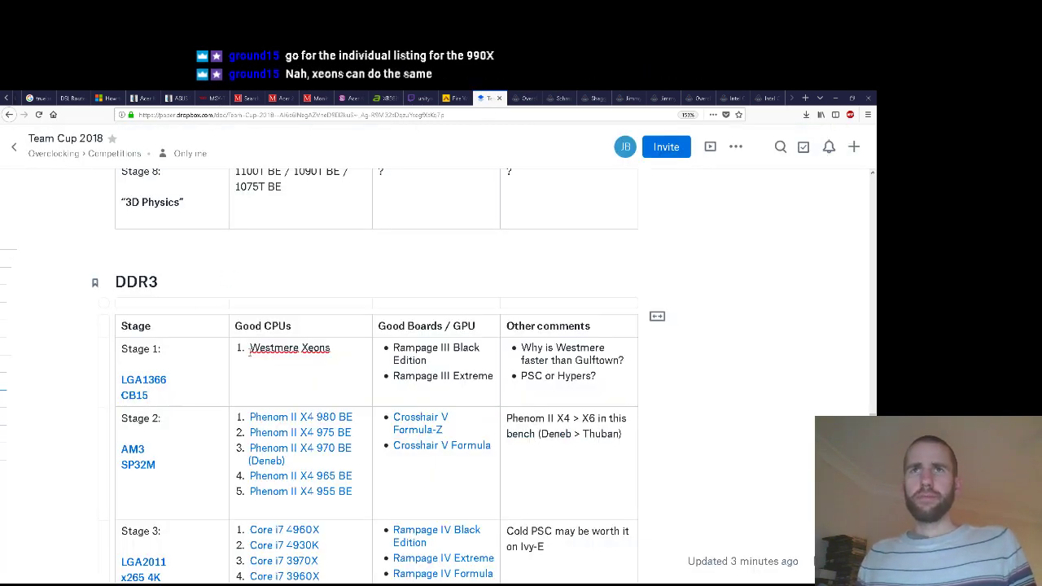
key("Return")
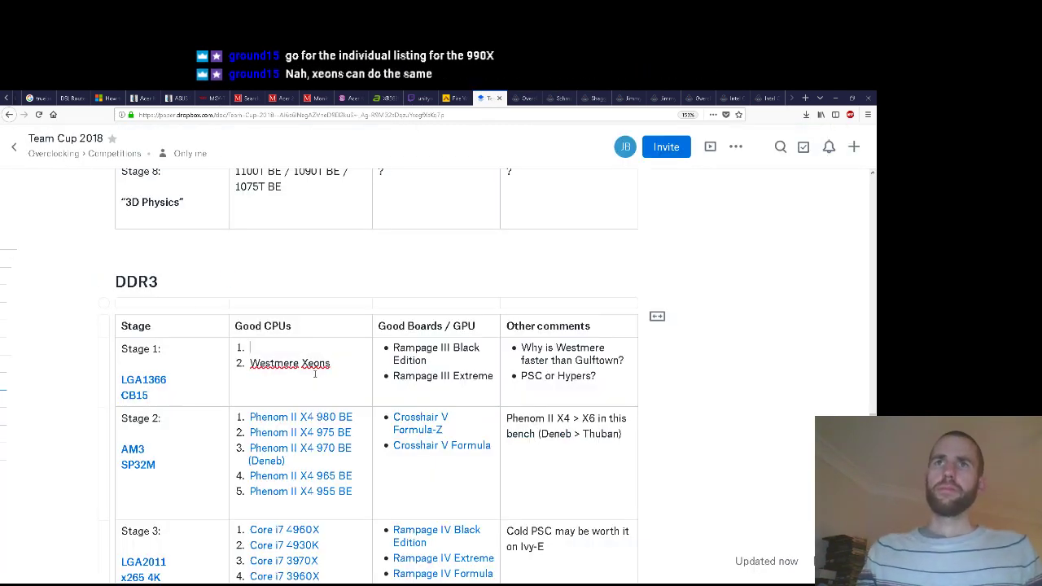
type("Gulftown i7")
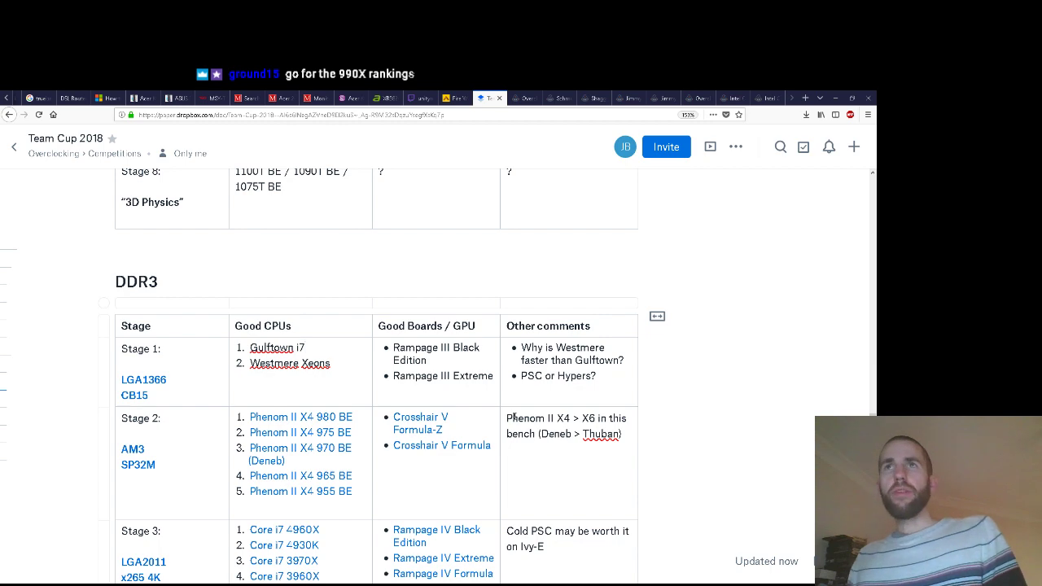
Go back to the Core i7 Extreme 990X Cinebench R15 submission and review its score, ranking position and points earned
key("ctrl+Tab")
key("ctrl+Tab")
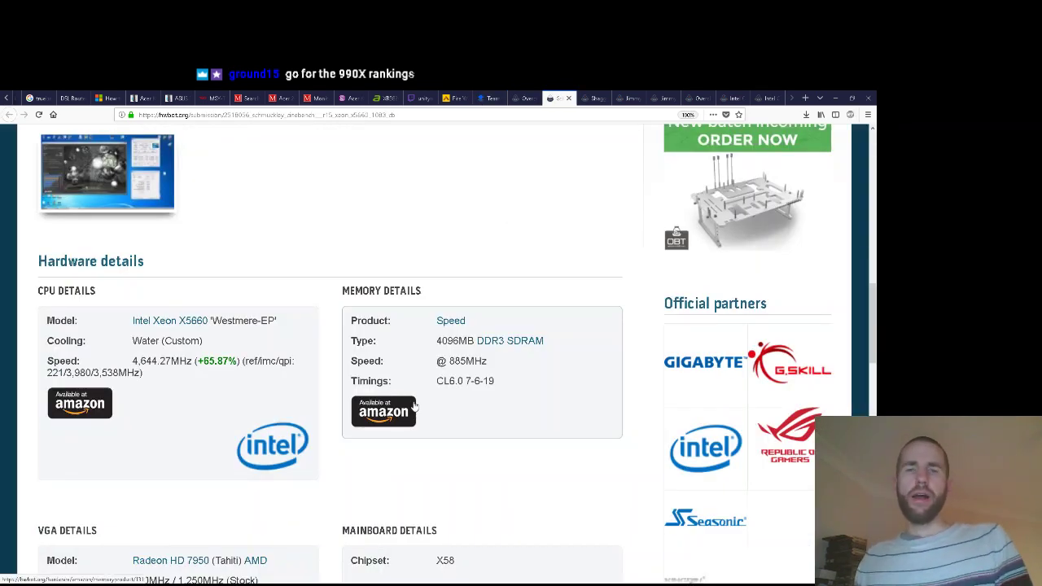
key("ctrl+Tab")
scroll(366, 396, "up", 5)
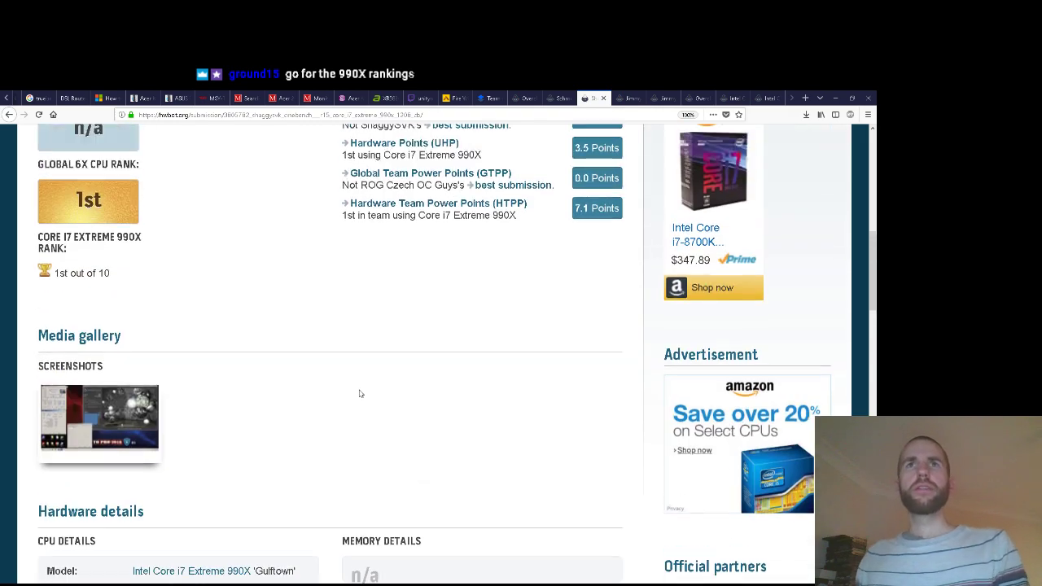
scroll(358, 396, "down", 3)
scroll(149, 506, "up", 10)
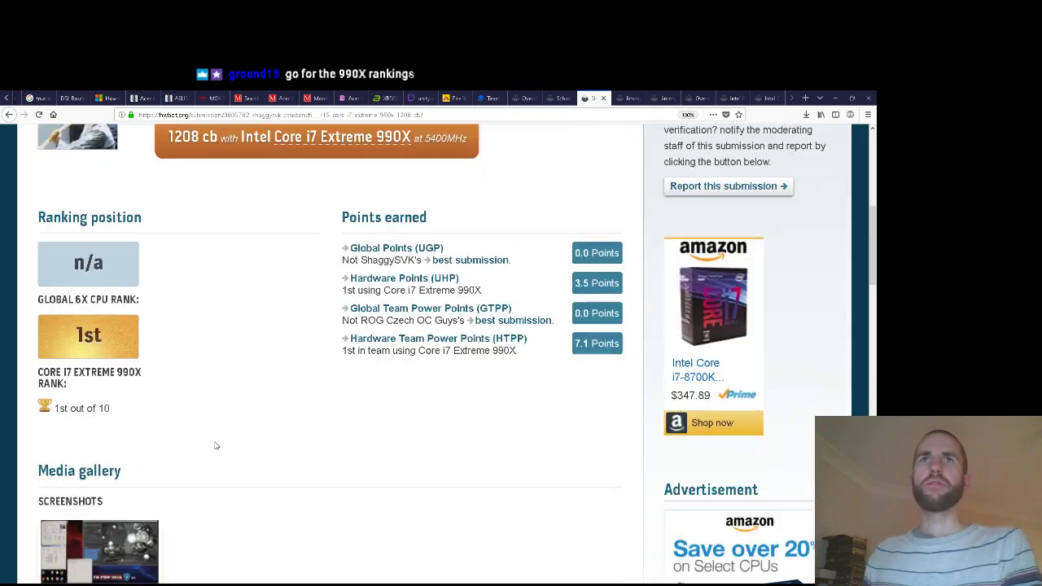
left_click_drag(166, 440, 218, 440)
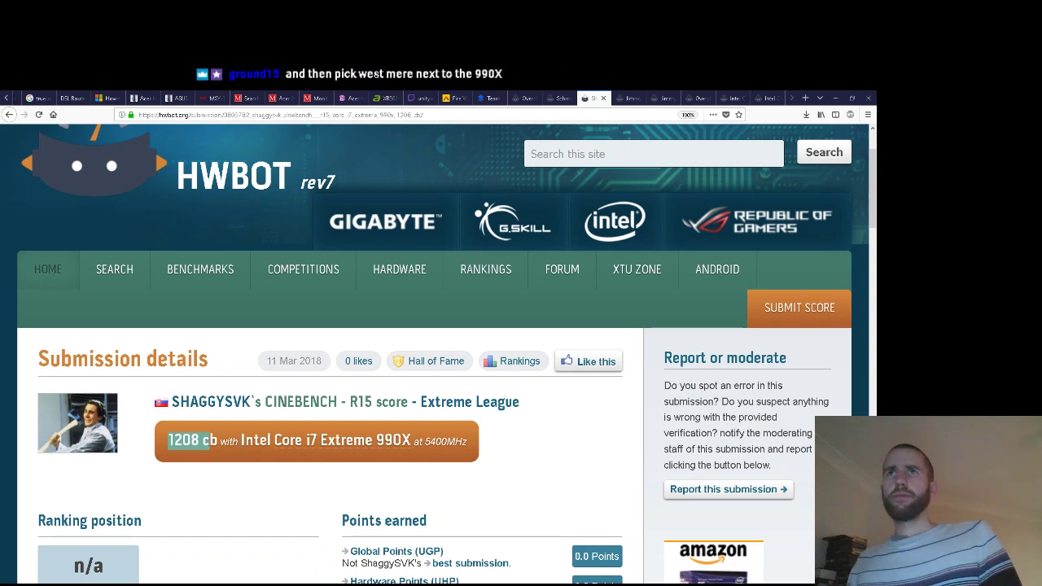
scroll(356, 436, "down", 3)
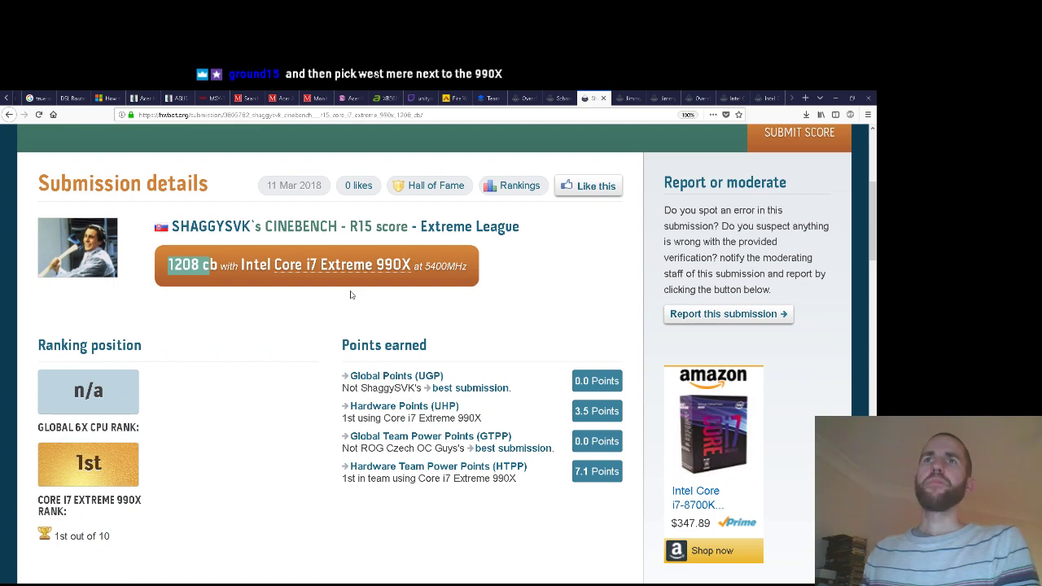
Open the Core i7 Extreme 990X processor page and look over its specifications and overclocking records
left_click(350, 264)
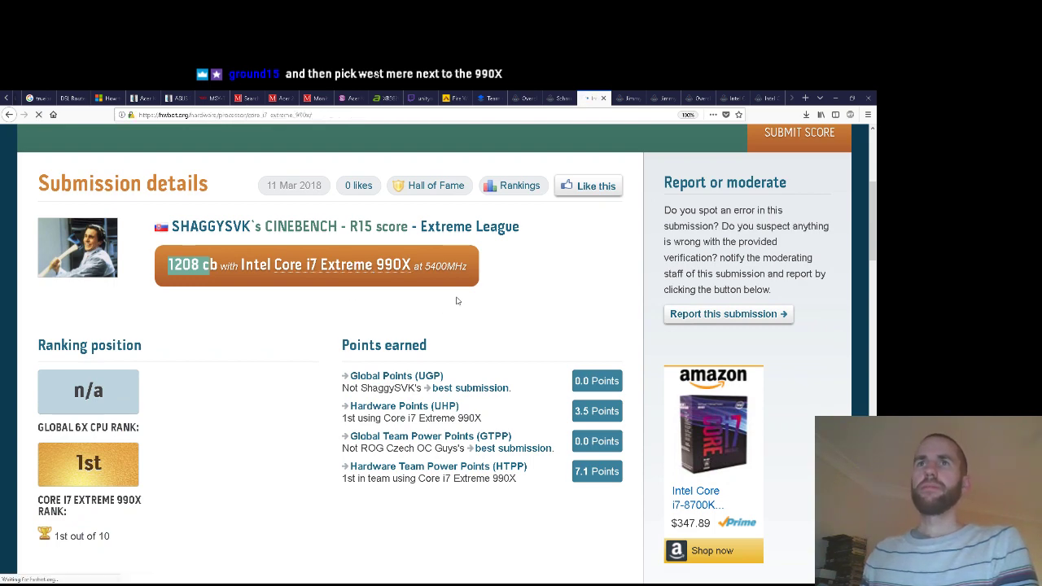
scroll(480, 300, "down", 4)
scroll(484, 300, "down", 4)
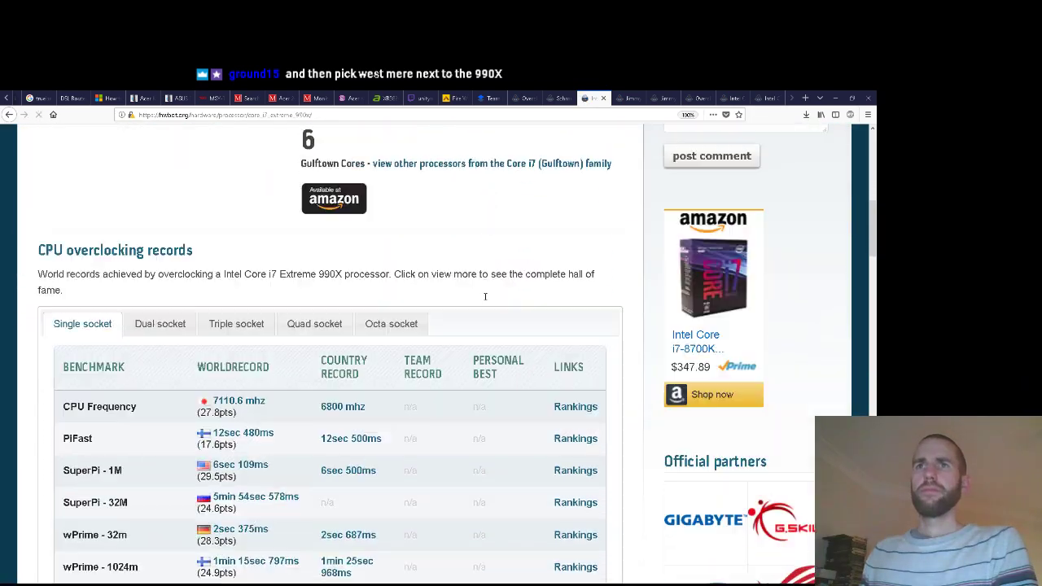
scroll(484, 300, "down", 2)
scroll(483, 295, "up", 8)
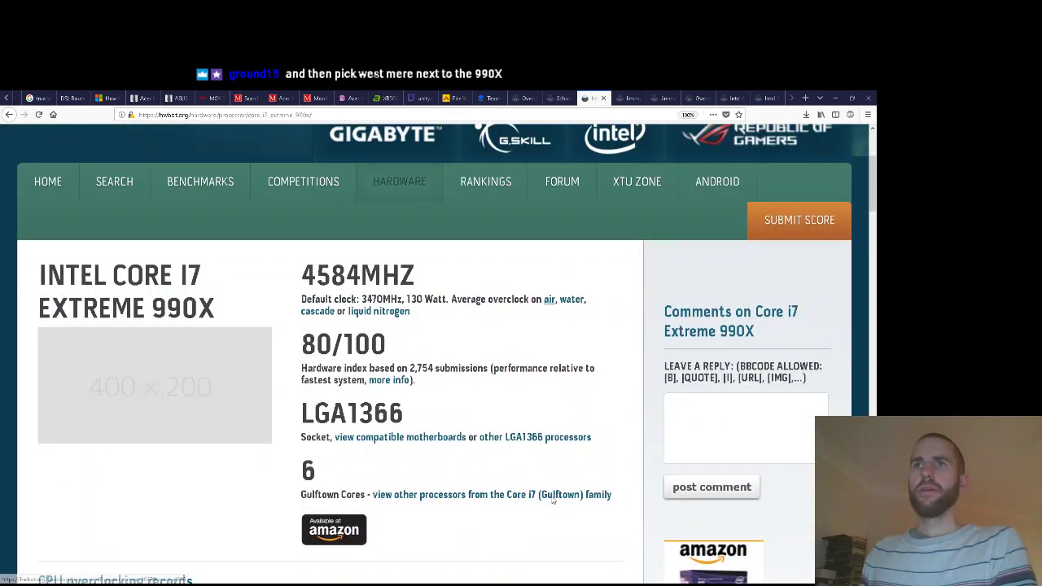
Open the list of other LGA1366 processors and compare the Core i7 and Xeon models by core type and hardware index
left_click(526, 440)
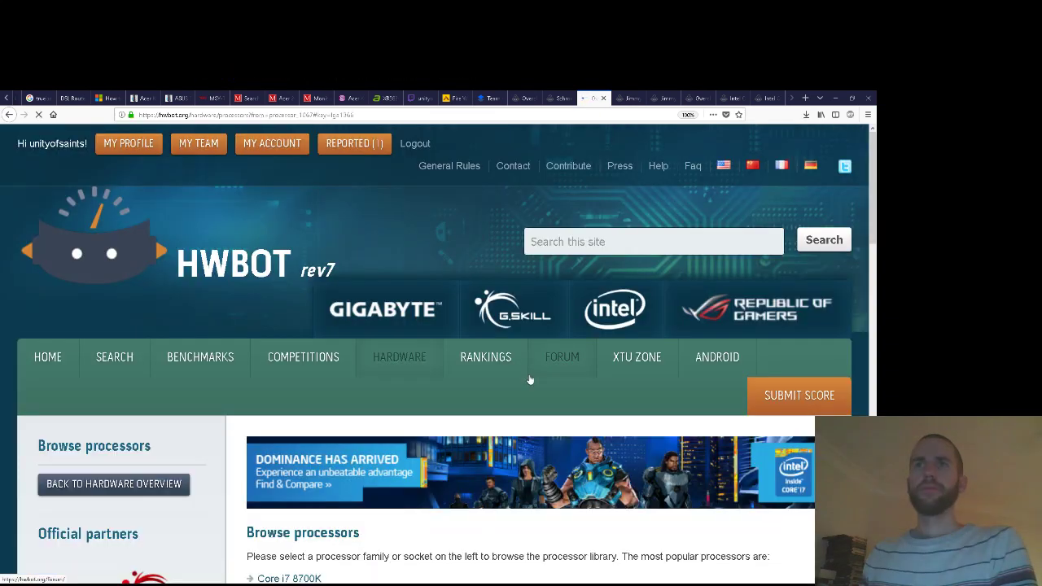
scroll(530, 380, "down", 4)
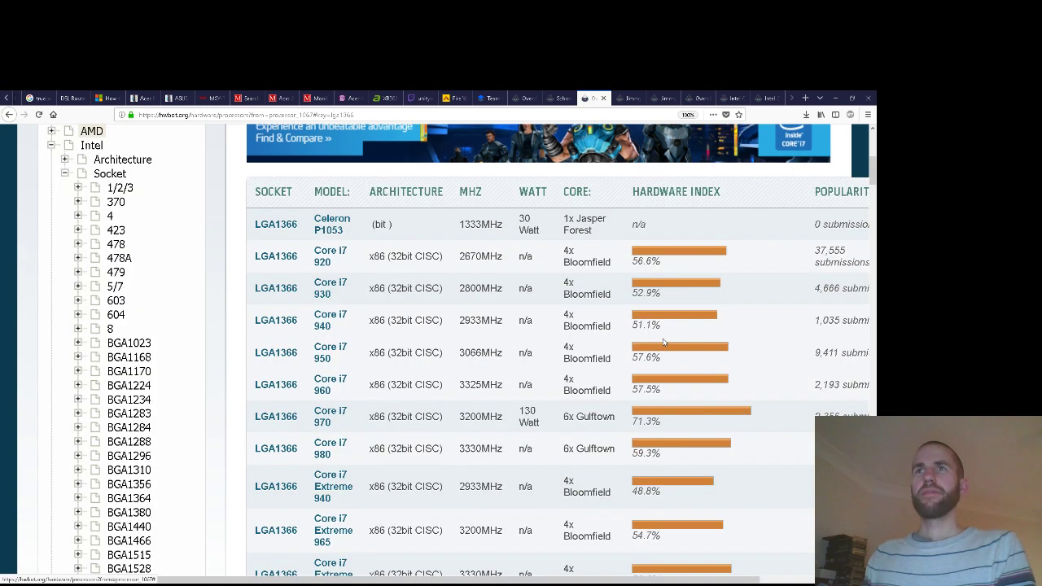
key("ctrl+minus")
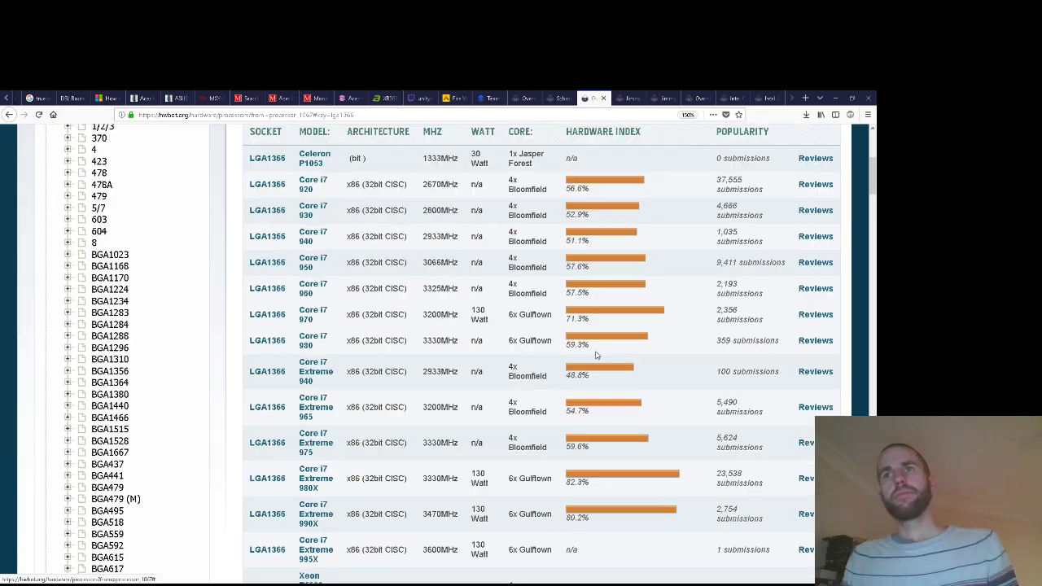
scroll(619, 366, "down", 5)
scroll(627, 363, "down", 8)
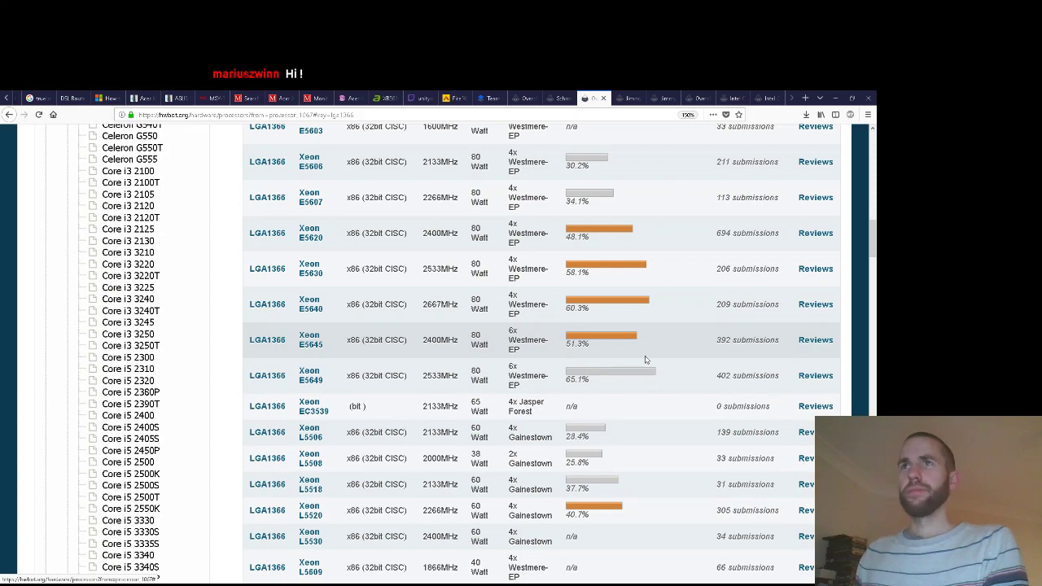
scroll(643, 359, "down", 8)
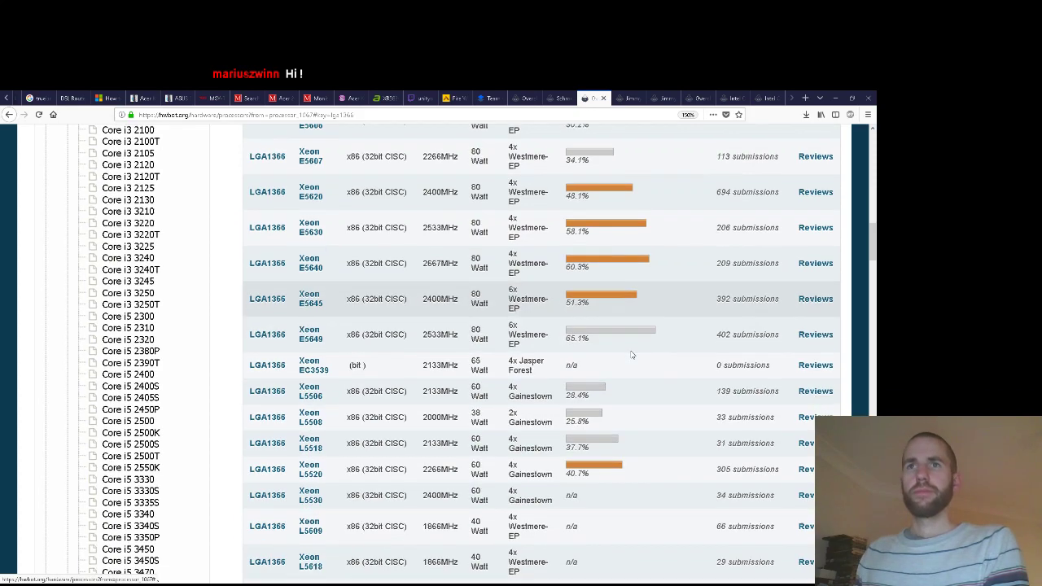
scroll(631, 354, "down", 4)
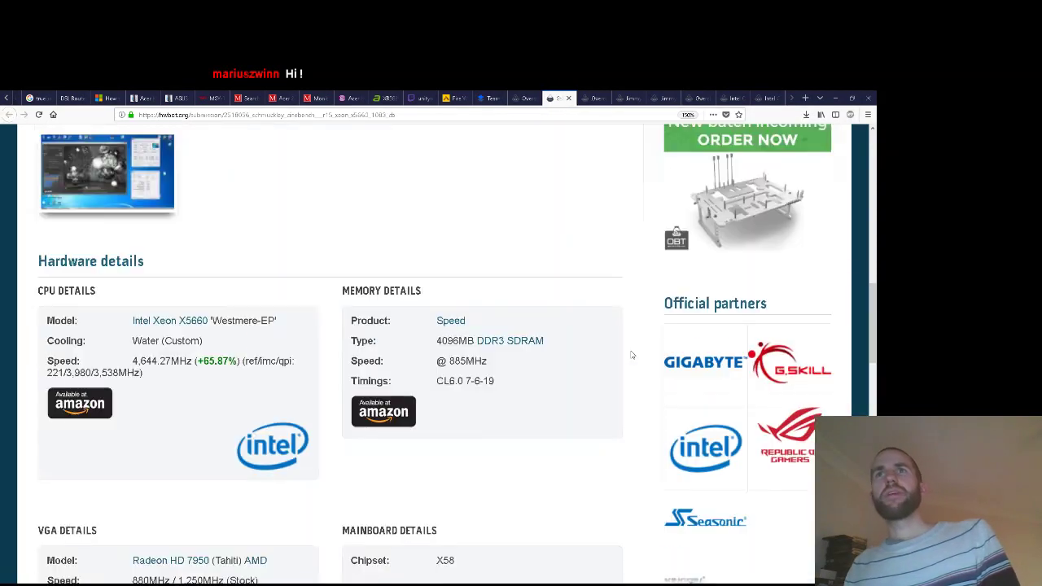
Return to the Team Cup 2018 document and reread the DDR3 Stage 1 CPUs, boards and comments
scroll(630, 354, "down", 2)
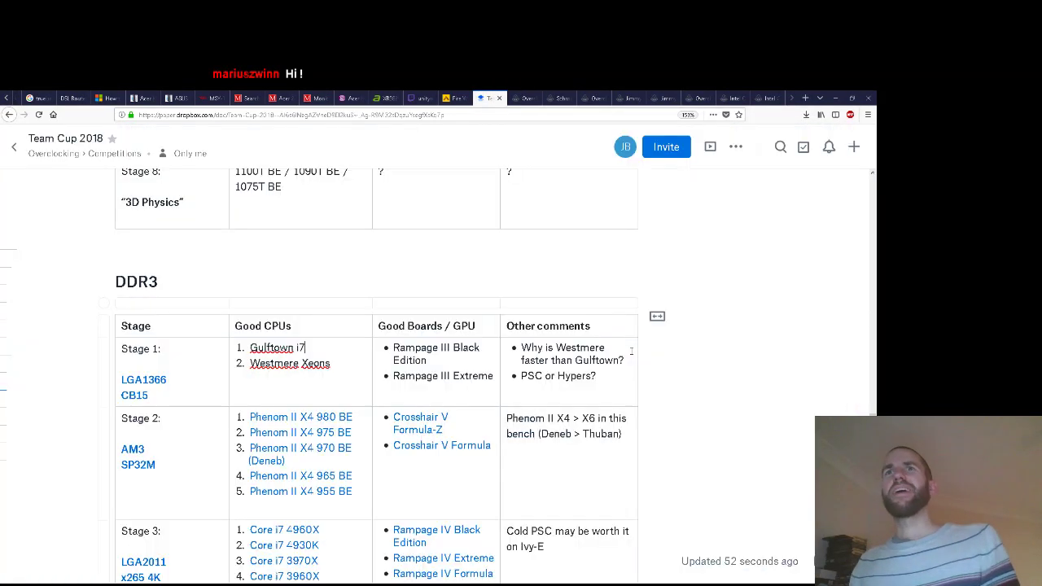
scroll(631, 351, "down", 2)
scroll(678, 365, "up", 1)
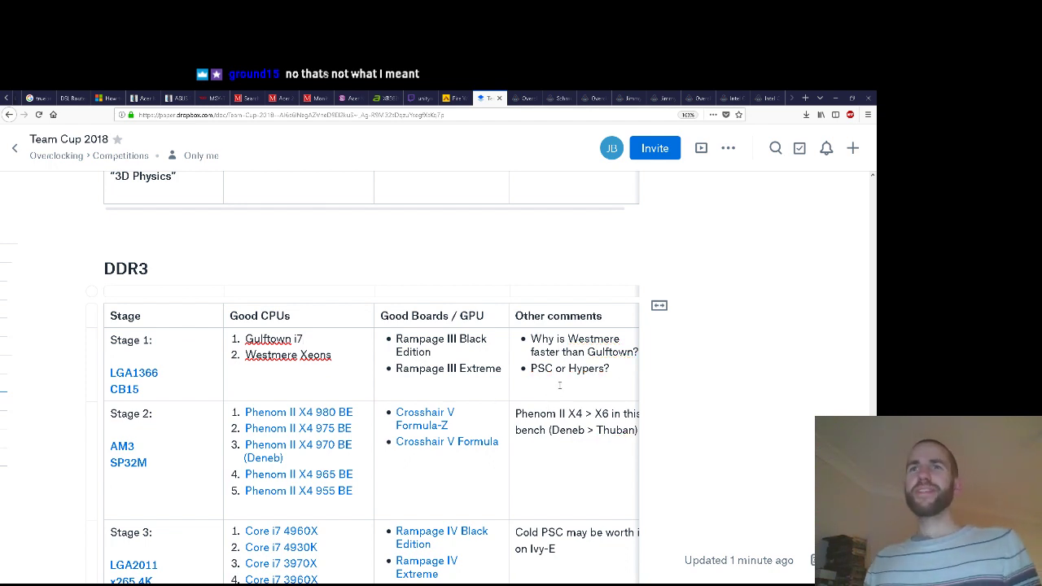
scroll(653, 362, "down", 2)
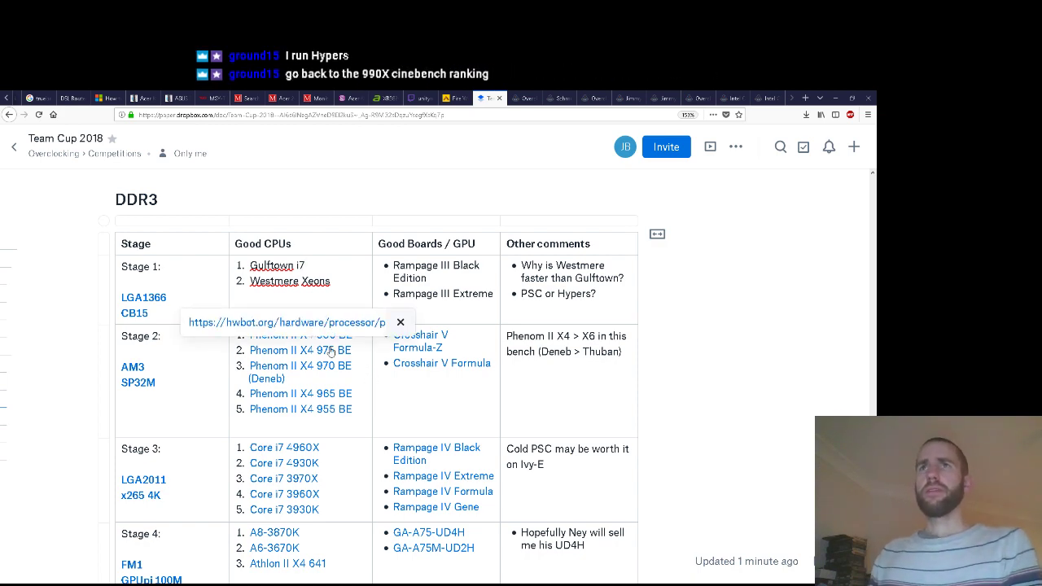
Go back to the LGA1366 processor list, search it for "990x" and open the Core i7 Extreme 990X entry
key("ctrl+Tab")
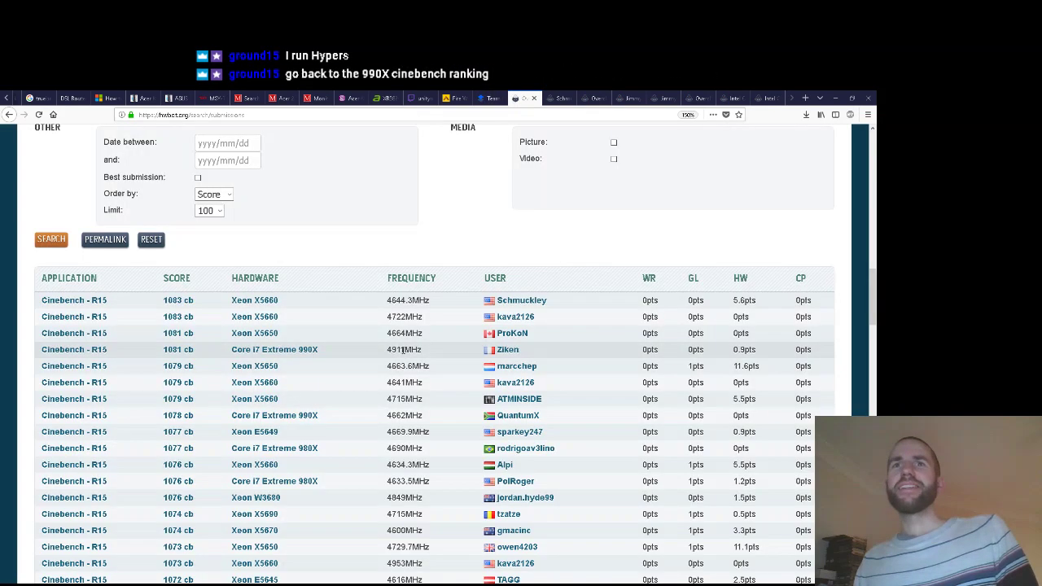
key("ctrl+Tab")
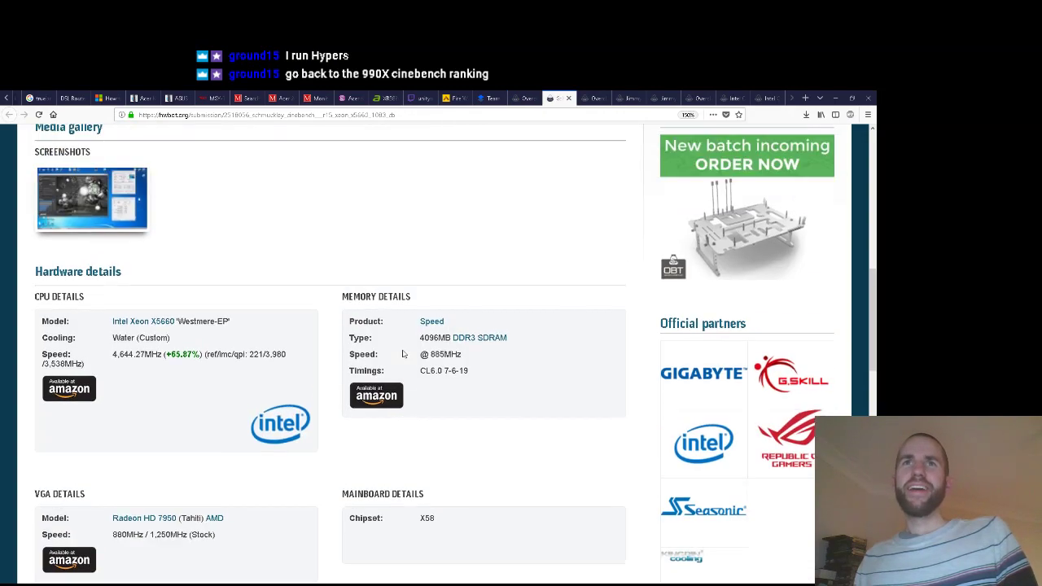
key("ctrl+Tab")
key("ctrl+f")
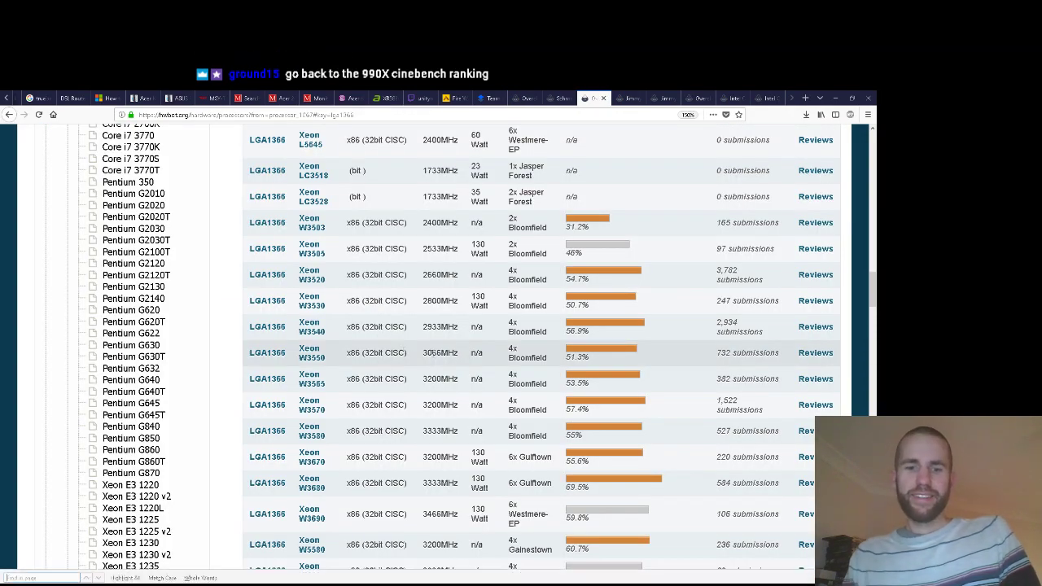
type("990x")
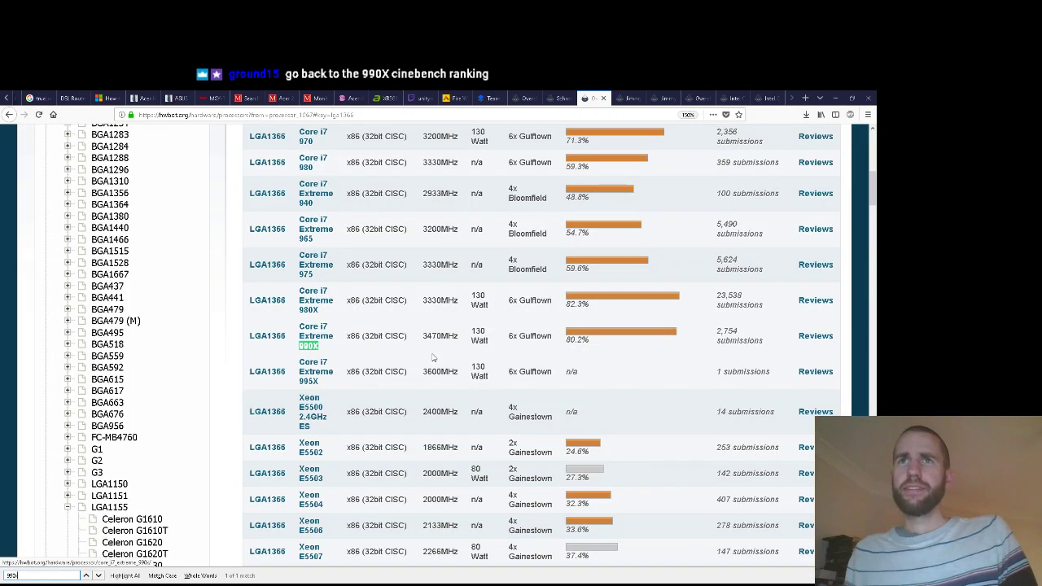
left_click(323, 339)
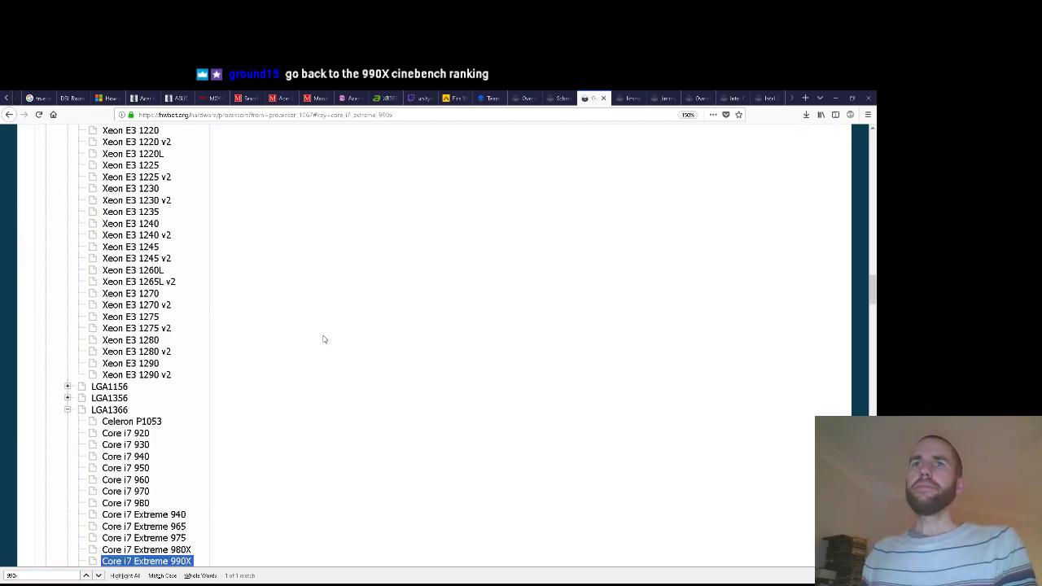
Search the 990X overclocking records for "cine" and open the rankings for Cinebench R15
scroll(549, 418, "up", 15)
scroll(461, 350, "up", 10)
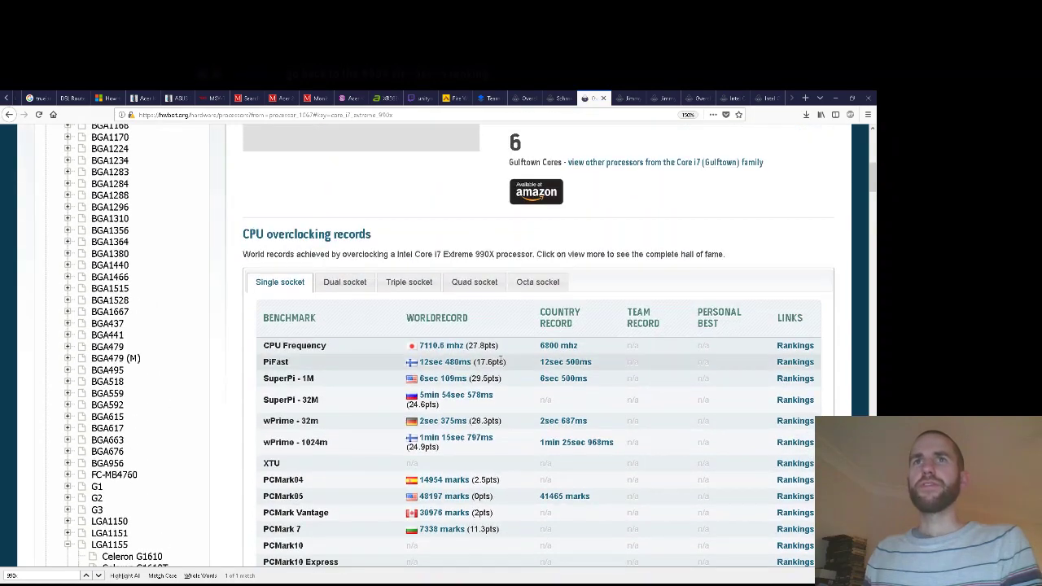
scroll(502, 359, "down", 6)
scroll(421, 461, "down", 3)
key("ctrl+f")
type("ci")
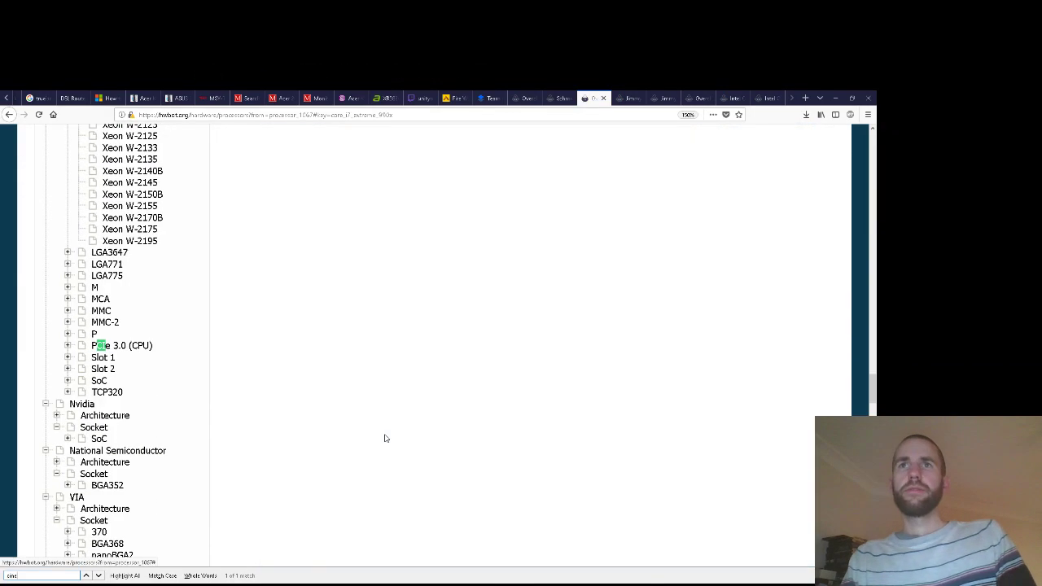
type("ne")
key("Return")
key("Return")
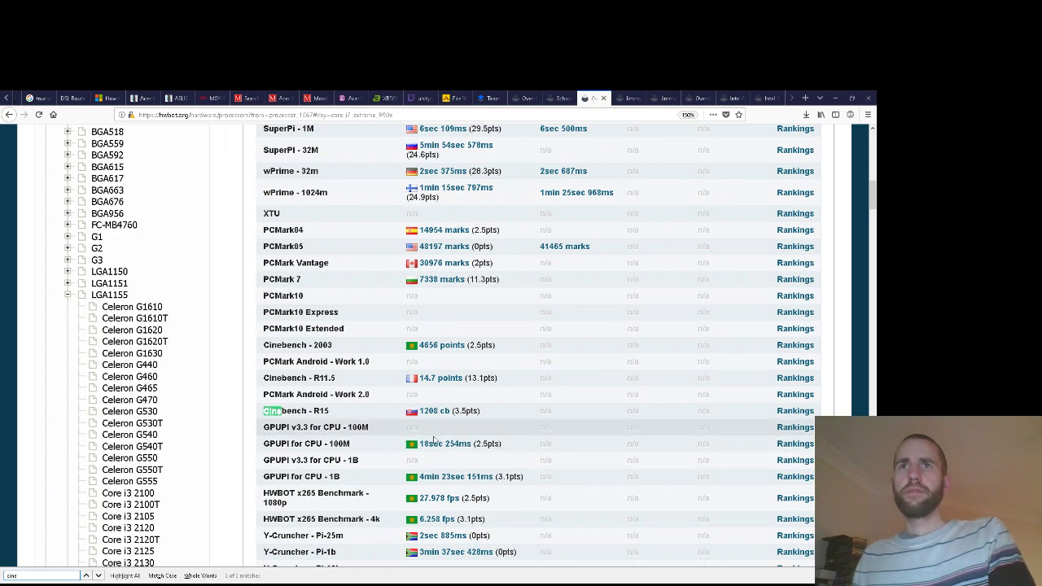
left_click(791, 411)
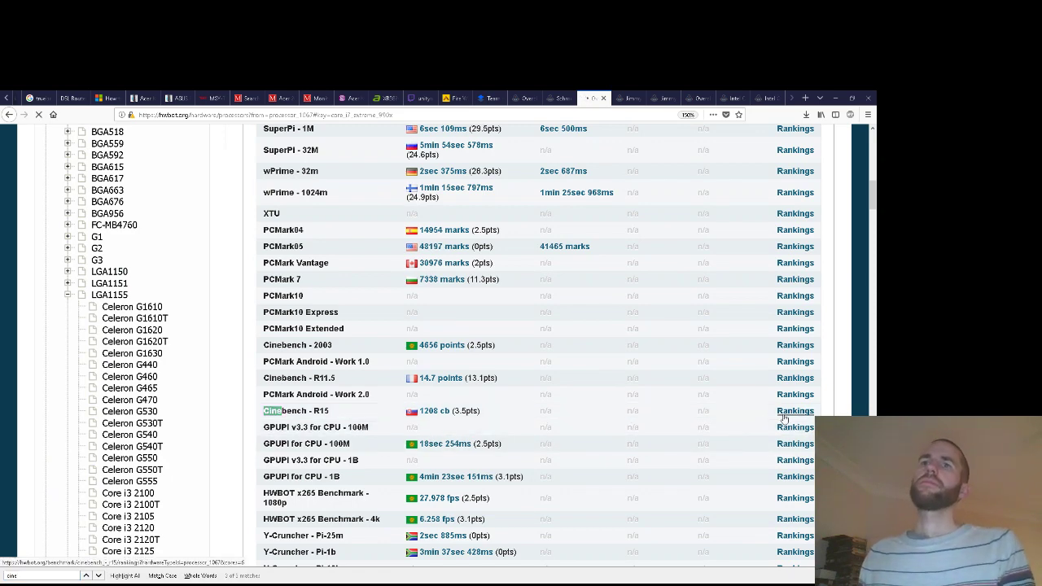
Review the scores, frequencies and cooling in the Core i7 Extreme 990X Cinebench R15 six-core ranking, then check its filter options
scroll(595, 402, "down", 5)
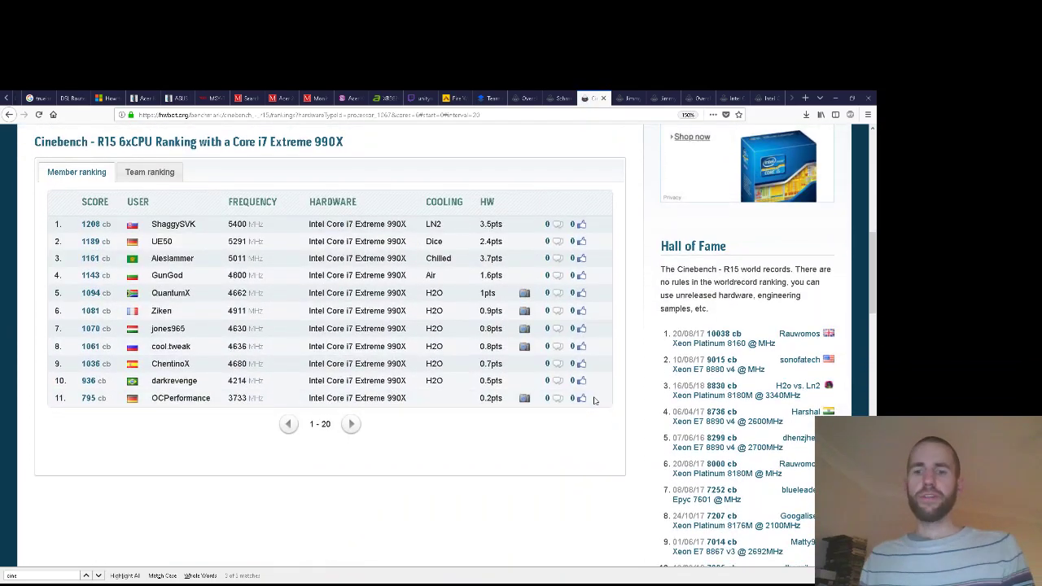
key("ctrl+plus")
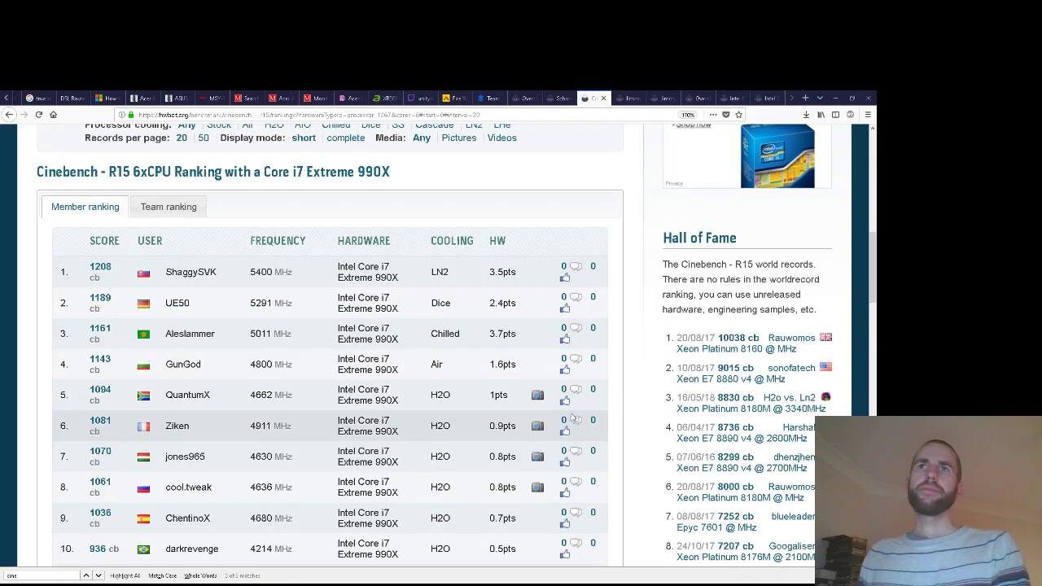
scroll(371, 342, "up", 3)
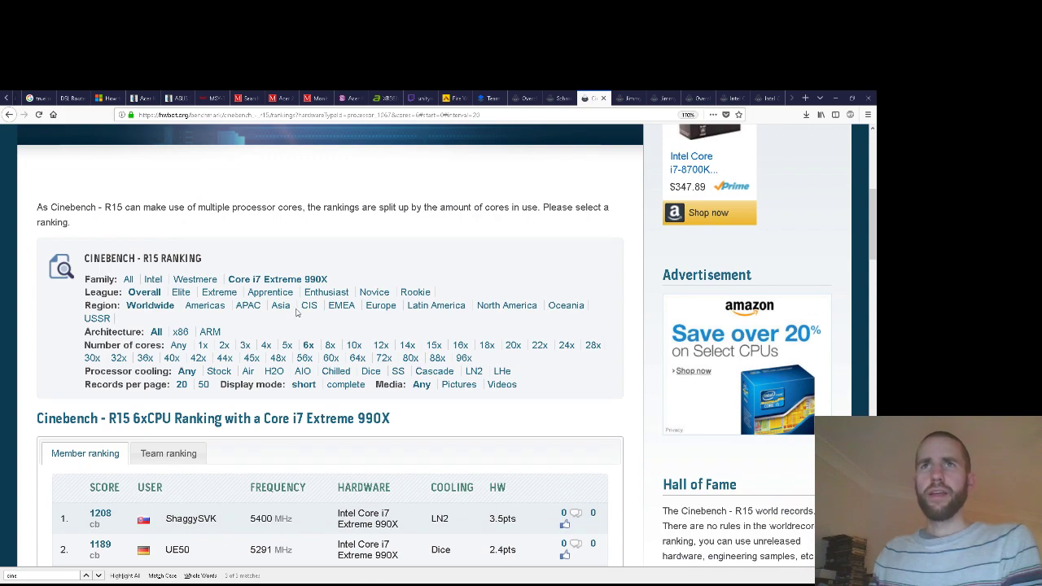
Widen the Cinebench R15 six-core ranking to the Westmere family and compare the top Core i7 Extreme 990X entries with the other CPUs
scroll(187, 287, "up", 4)
scroll(427, 325, "down", 6)
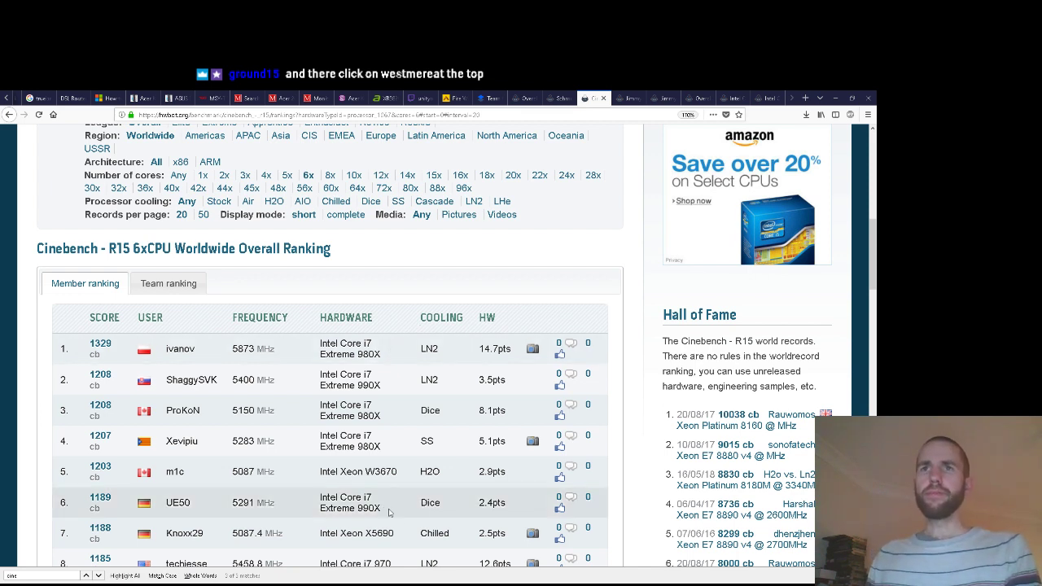
left_click_drag(390, 513, 320, 499)
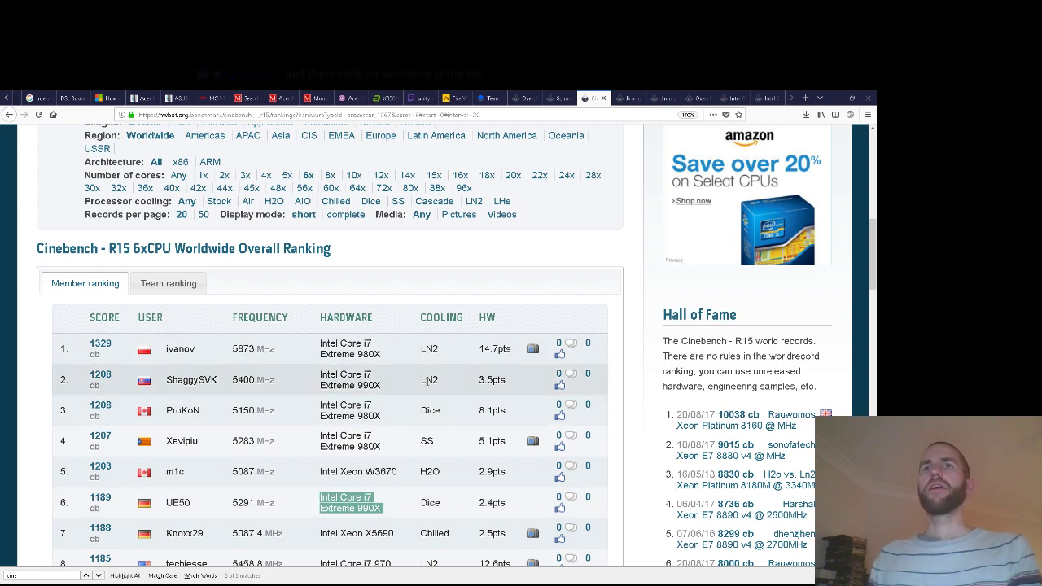
triple_click(322, 375)
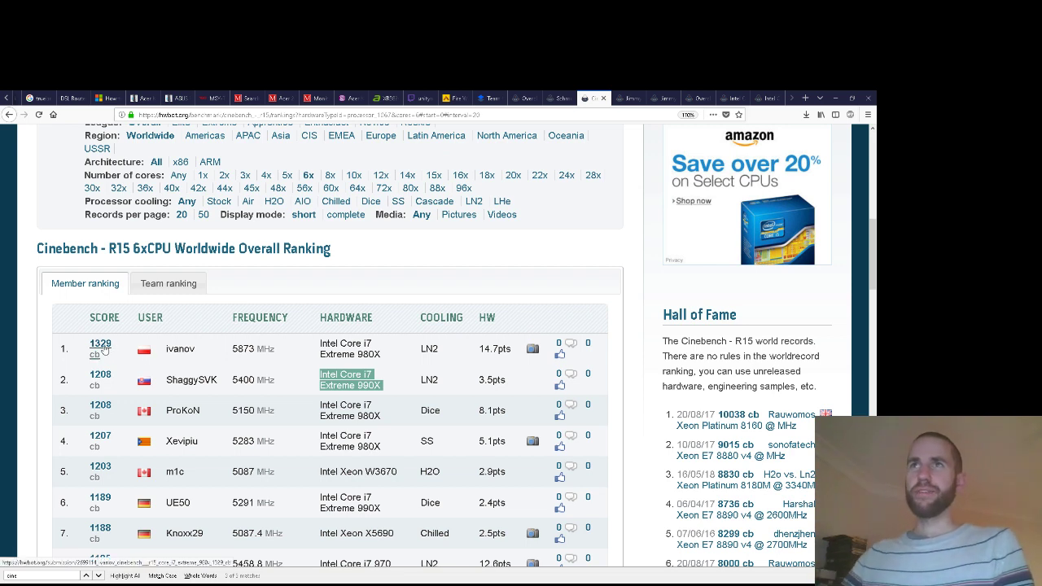
Return to the Team Cup 2018 document and compare the Core i7 and i5 picks listed for DDR3 Stages 3, 5, 6 and 7
key("ctrl+Page_Up")
key("ctrl+Page_Up")
key("ctrl+Page_Up")
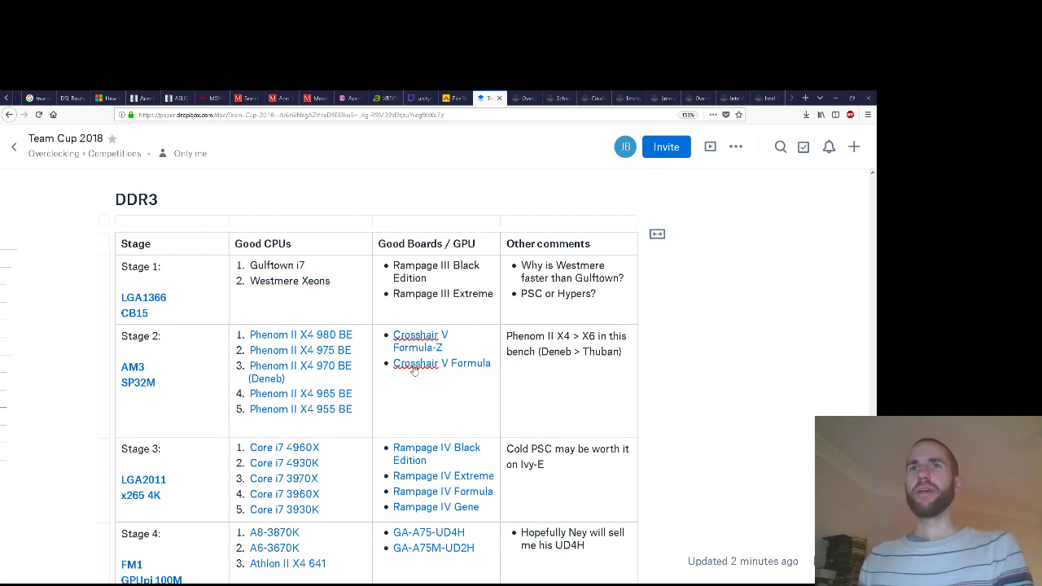
scroll(479, 363, "down", 1)
scroll(541, 370, "down", 3)
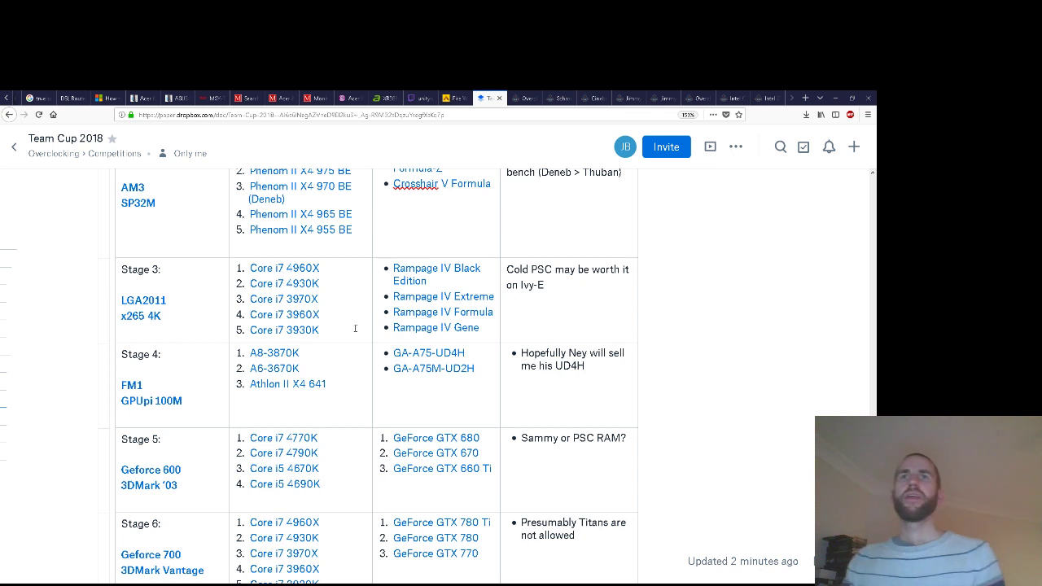
left_click_drag(326, 329, 248, 268)
left_click(299, 315)
left_click_drag(322, 483, 262, 438)
scroll(326, 456, "down", 2)
left_click_drag(320, 423, 252, 376)
left_click_drag(320, 508, 249, 441)
left_click(286, 303)
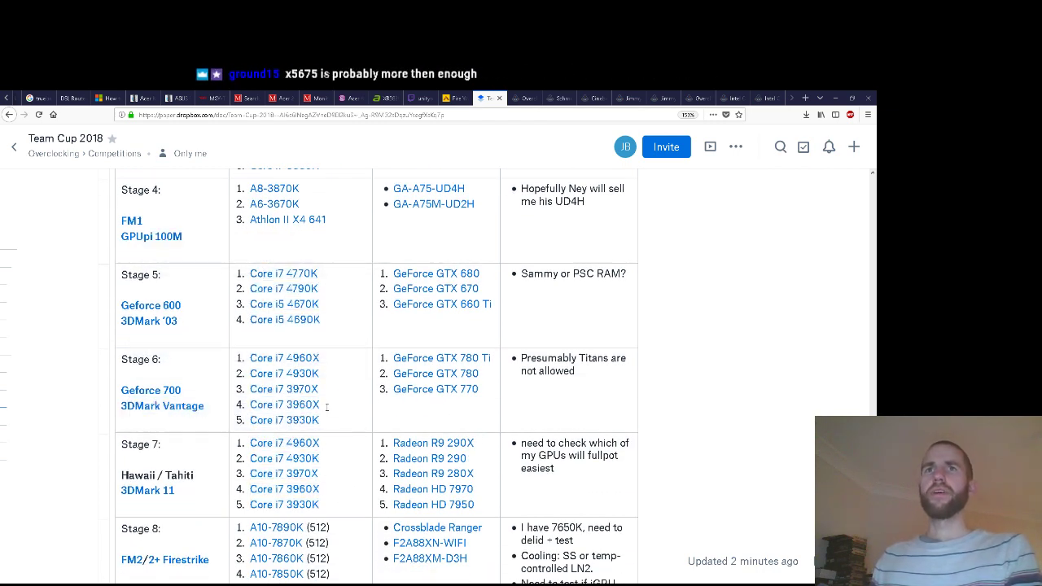
Recheck the DDR3 Core i7 lists for Stages 3, 6 and 7, then the Stage 4 FM1 boards and comments
scroll(326, 407, "up", 1)
left_click_drag(322, 232, 275, 201)
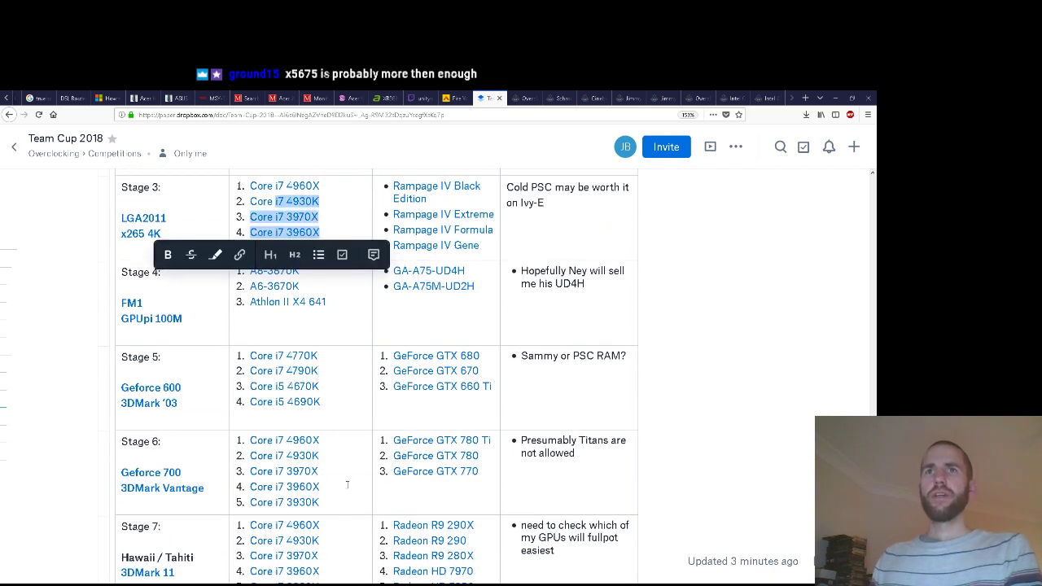
left_click_drag(350, 486, 251, 455)
left_click_drag(321, 571, 275, 525)
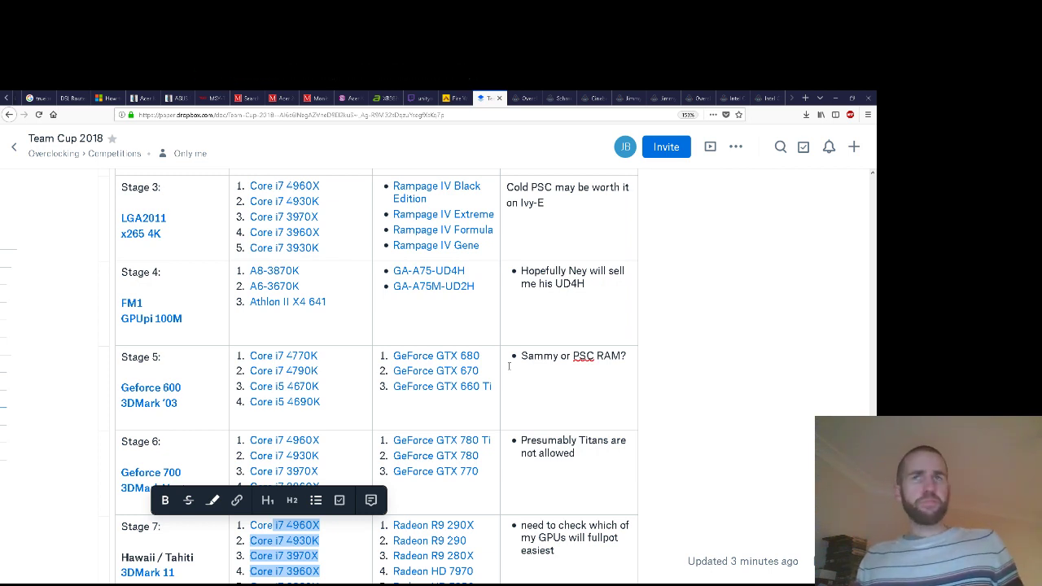
left_click_drag(429, 306, 490, 309)
left_click(520, 273)
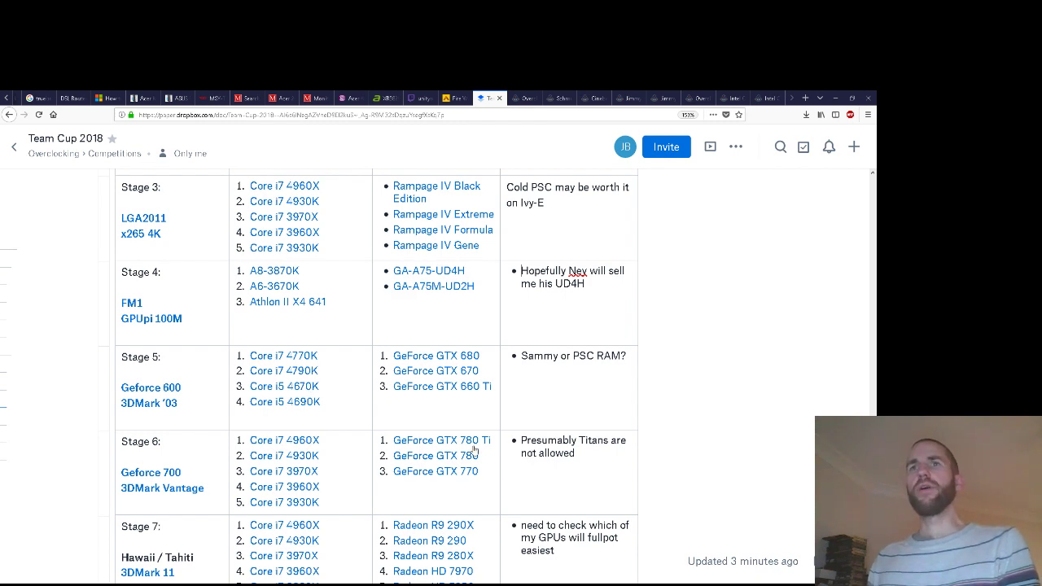
scroll(497, 385, "down", 2)
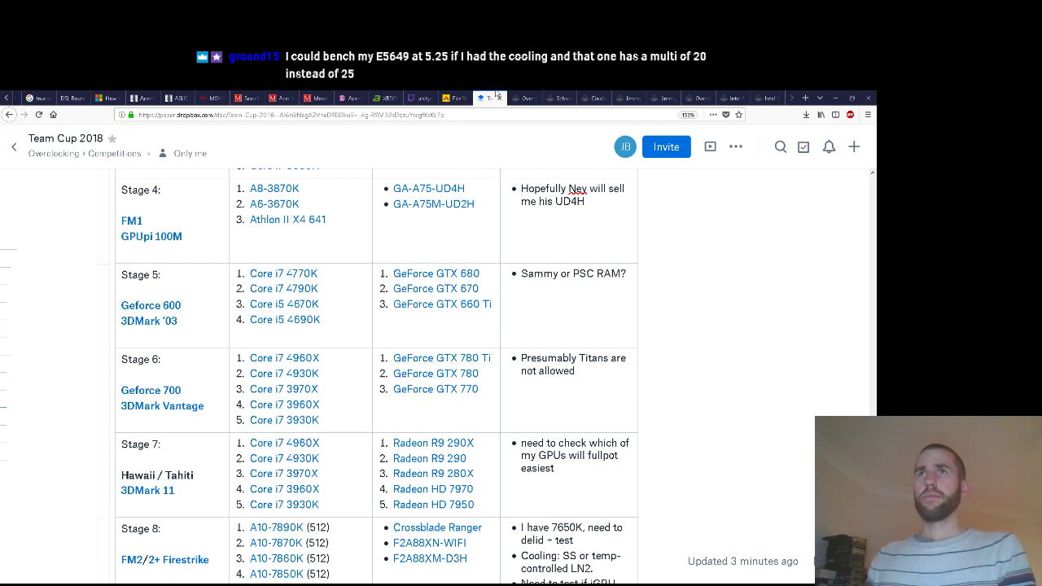
Show the document full screen and review the 512 and 384 shader APU groups for DDR3 Stage 8 FM2/2+ Firestrike
key("F11")
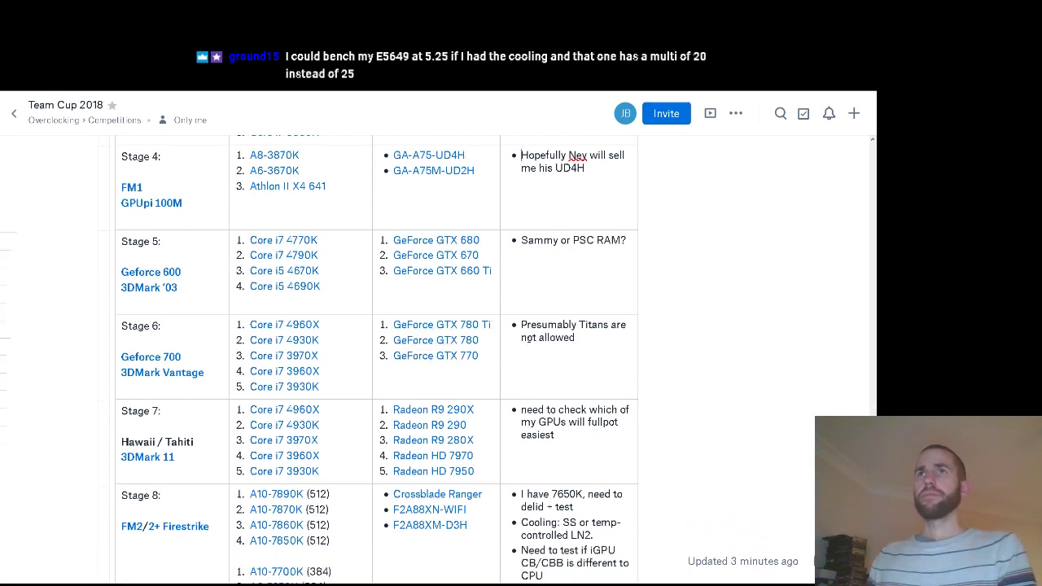
scroll(342, 410, "down", 2)
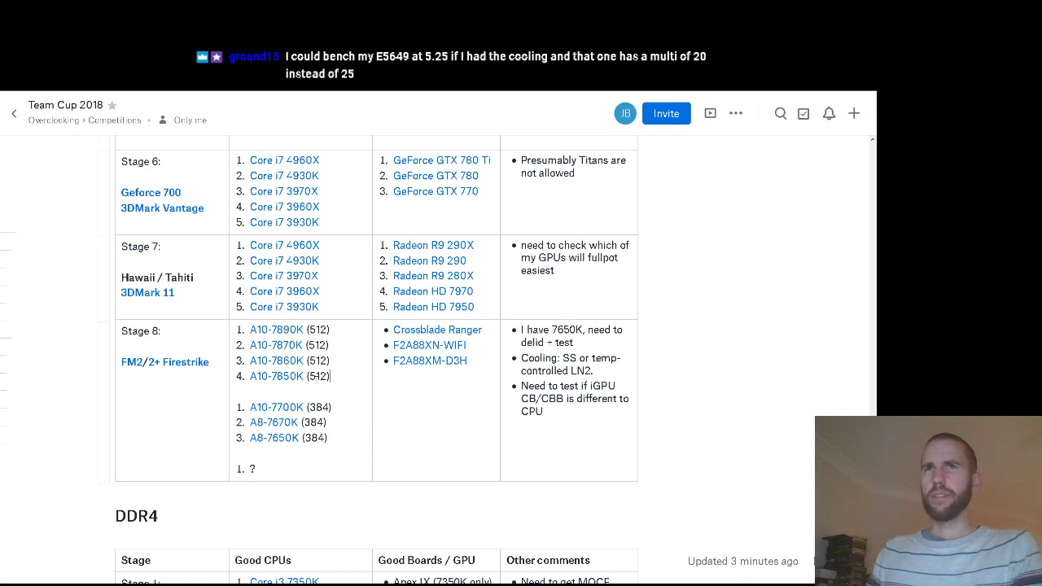
left_click_drag(330, 376, 250, 376)
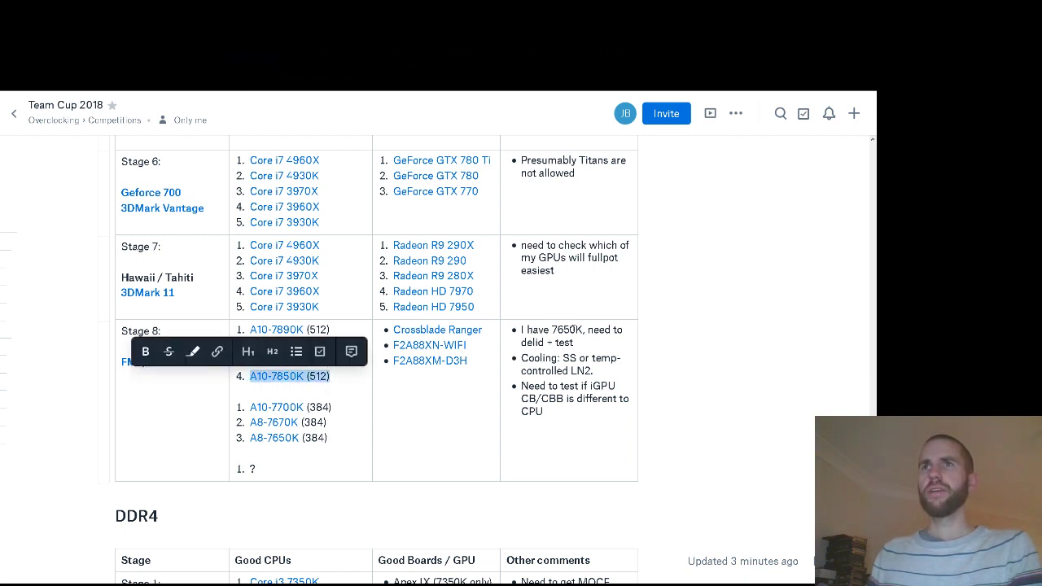
left_click_drag(328, 438, 238, 438)
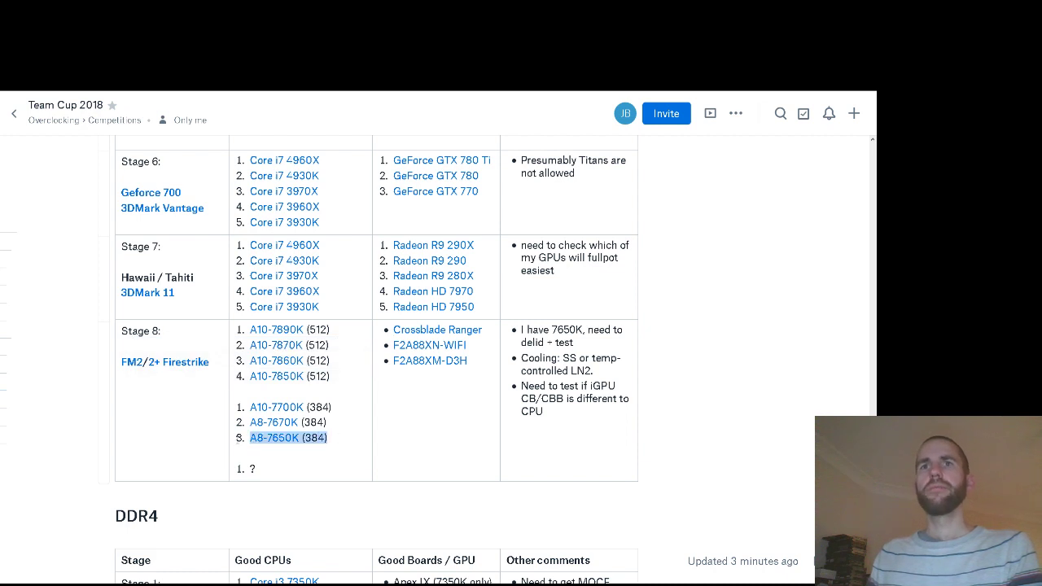
left_click(273, 475)
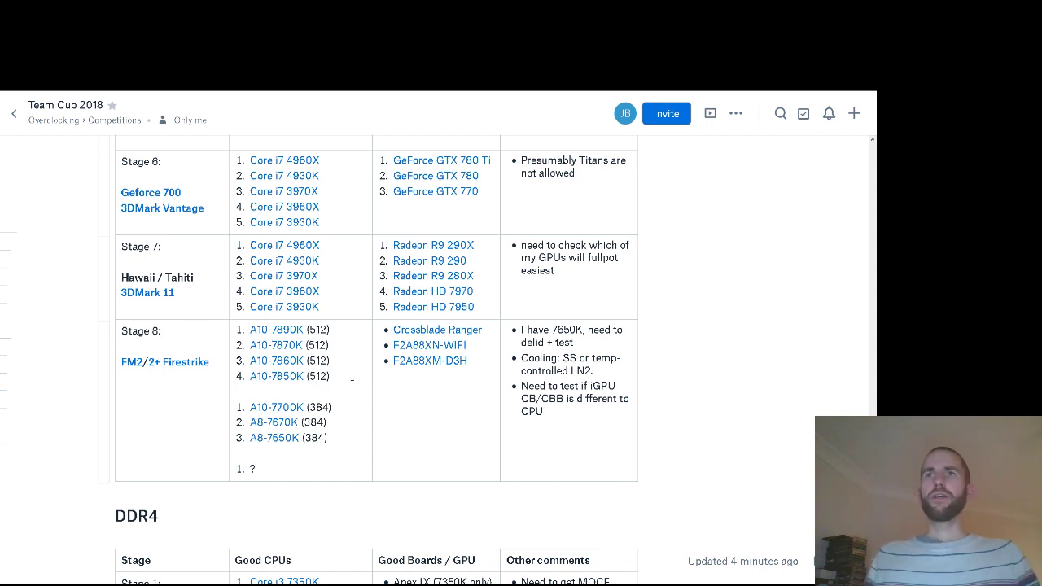
left_click_drag(307, 329, 330, 330)
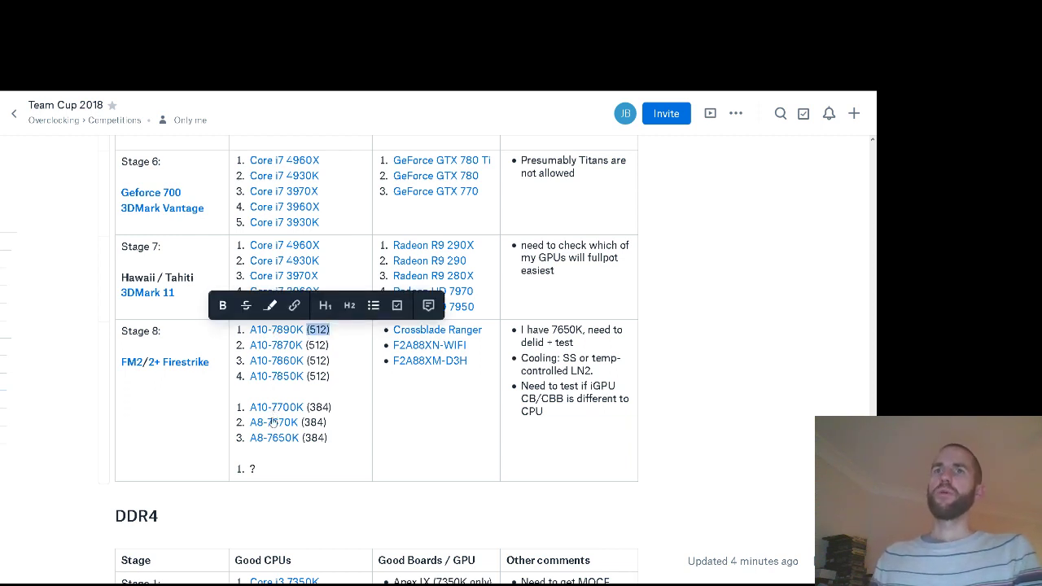
left_click(260, 470)
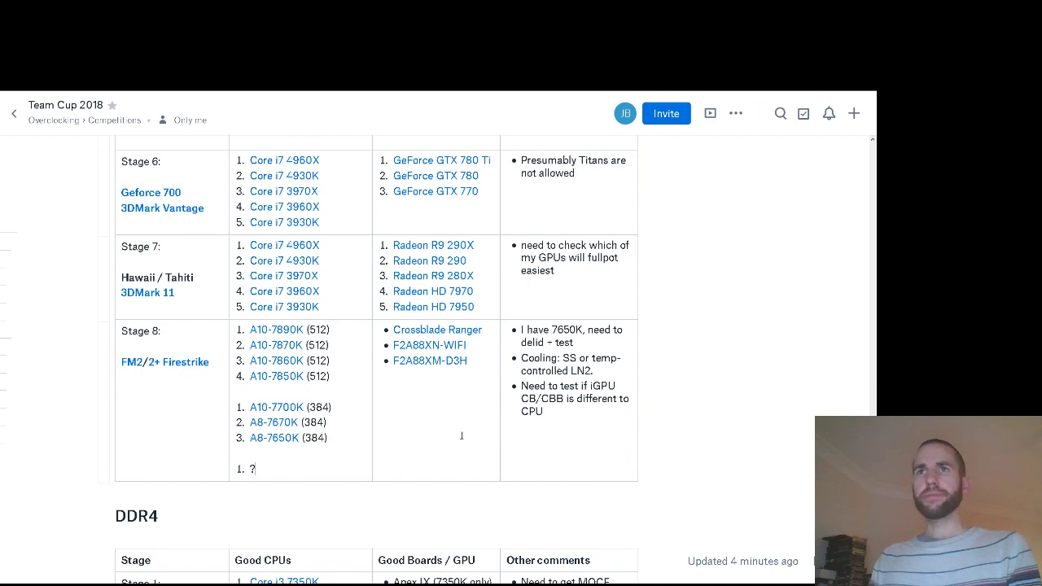
Review the DDR4 Stage 1 dual-core CPUs and Ryzen wildcard comment, then the Stage 2 quad-core CPUs
scroll(509, 435, "down", 5)
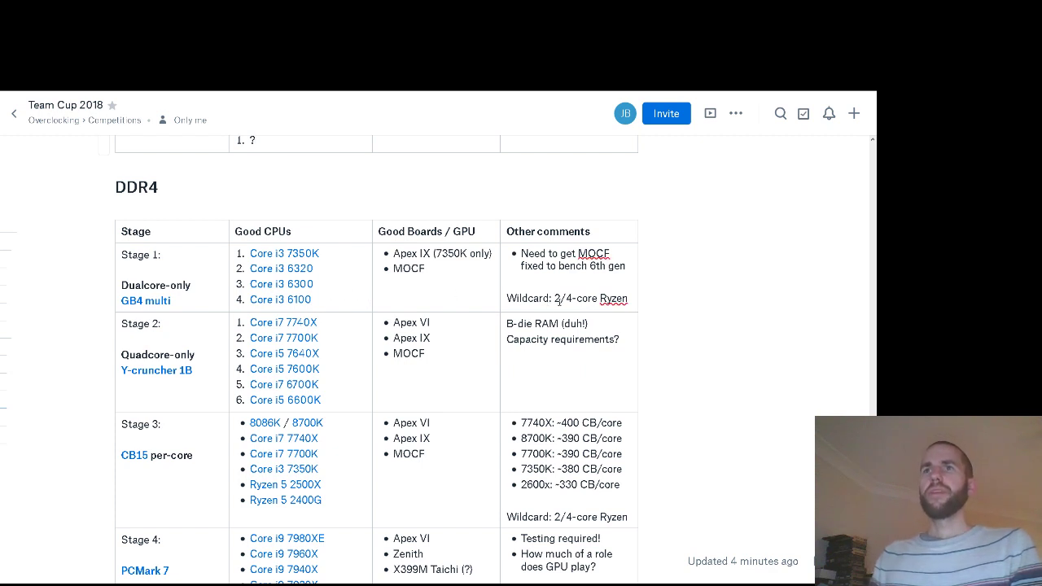
left_click_drag(554, 298, 587, 297)
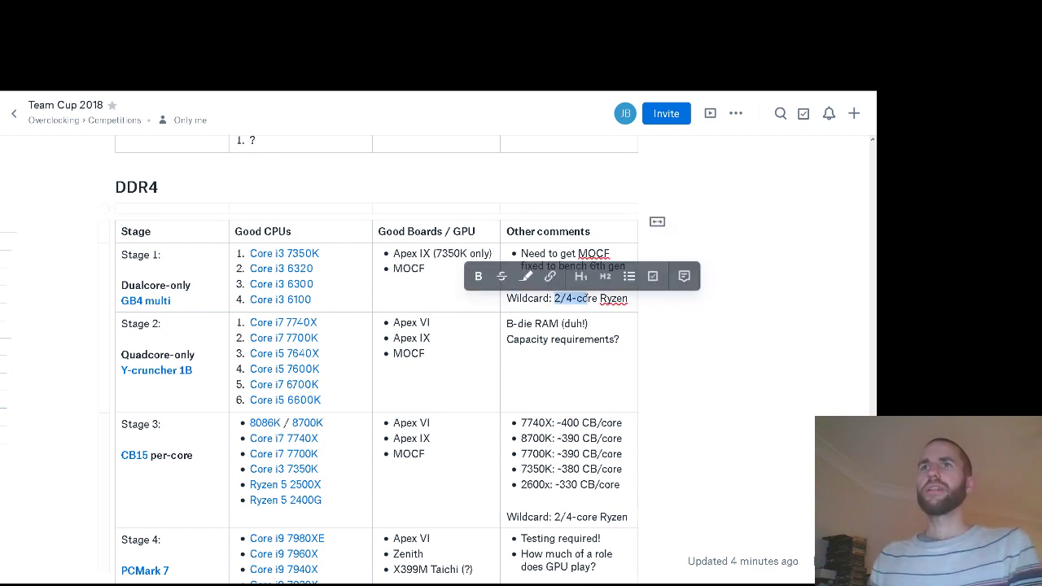
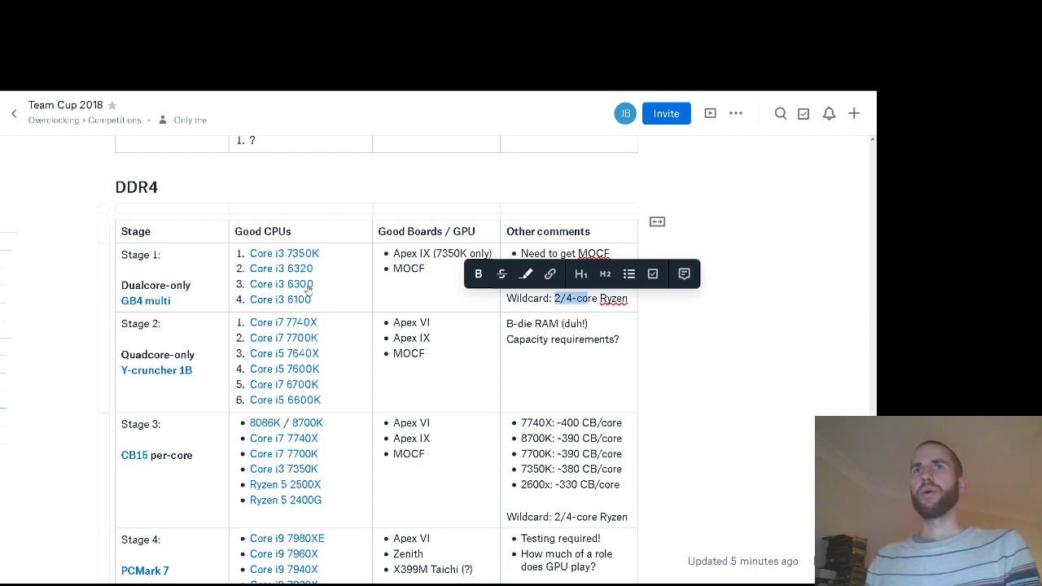
scroll(367, 375, "down", 2)
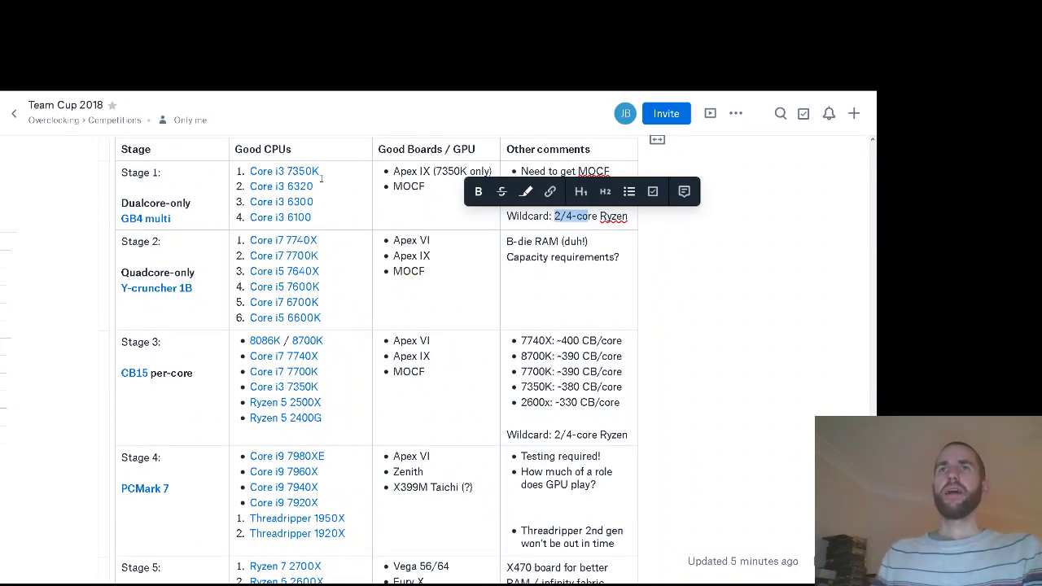
left_click_drag(325, 172, 258, 173)
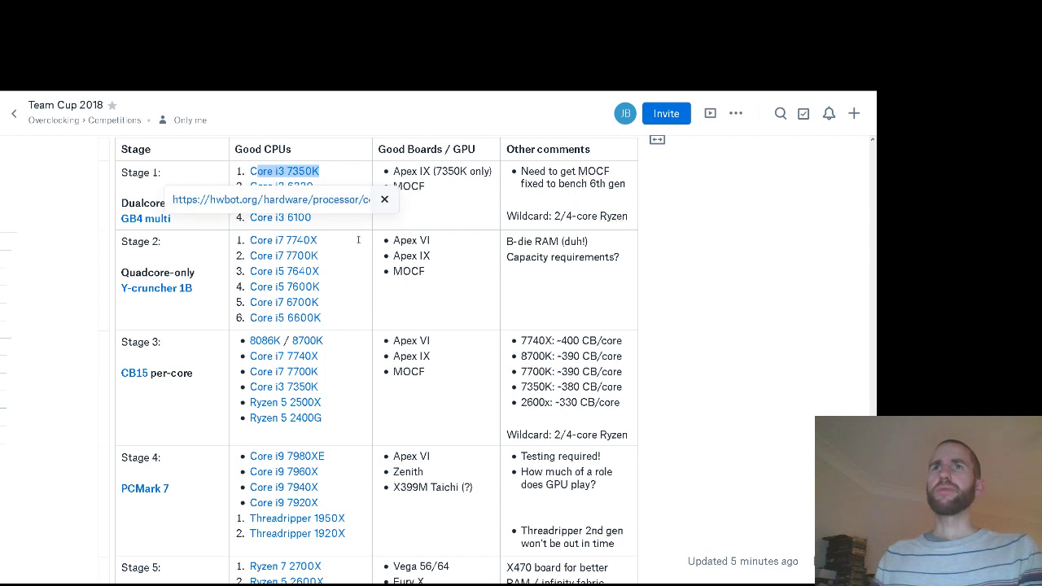
left_click(448, 224)
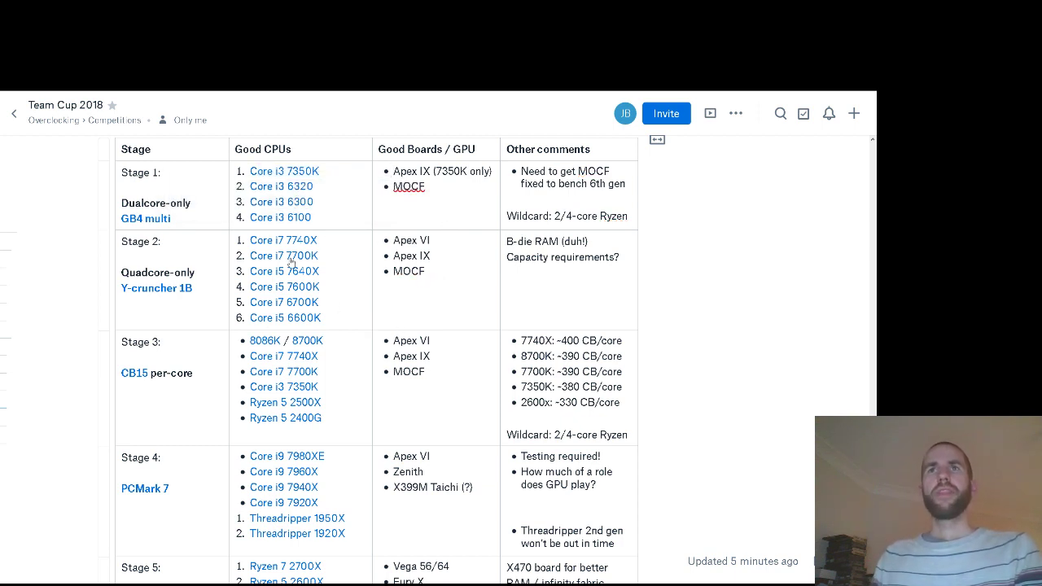
mouse_move(321, 258)
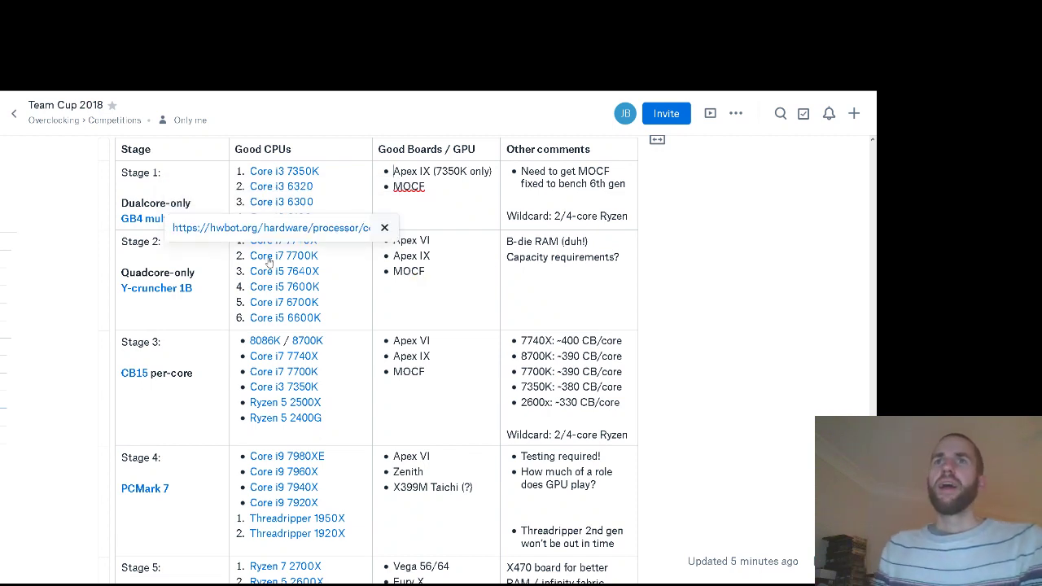
Remove the Core i5 7640X, Core i5 7600K and Core i5 6600K from the DDR4 Stage 2 CPU list
left_click_drag(320, 272, 249, 275)
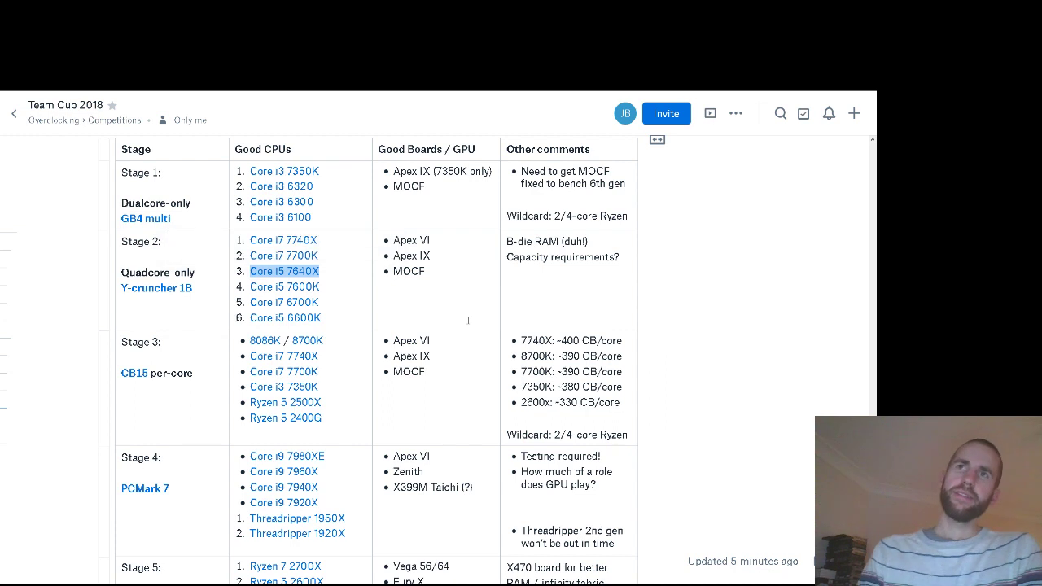
key("BackSpace")
key("BackSpace")
key("BackSpace")
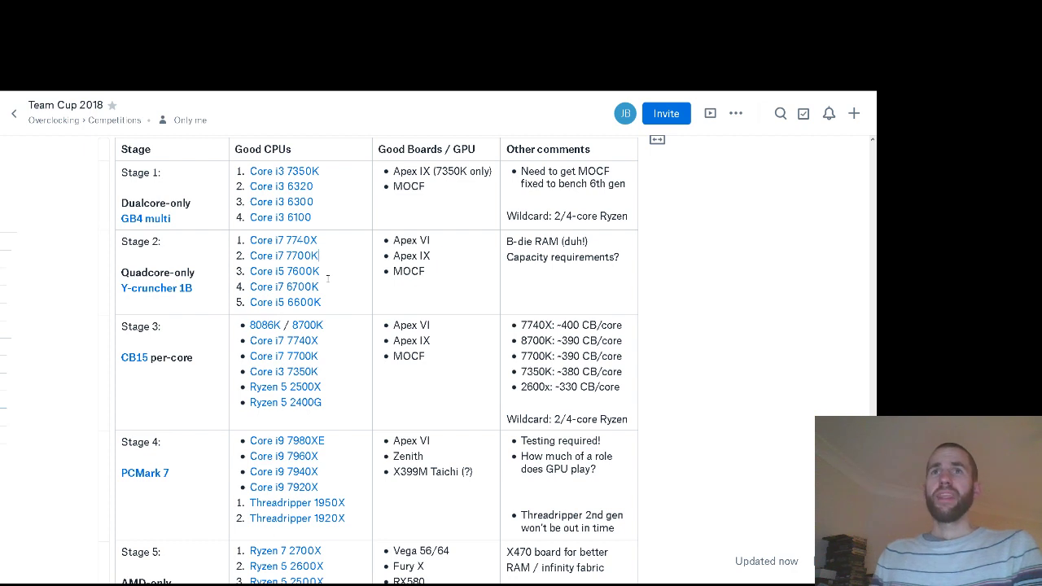
left_click_drag(321, 277, 251, 279)
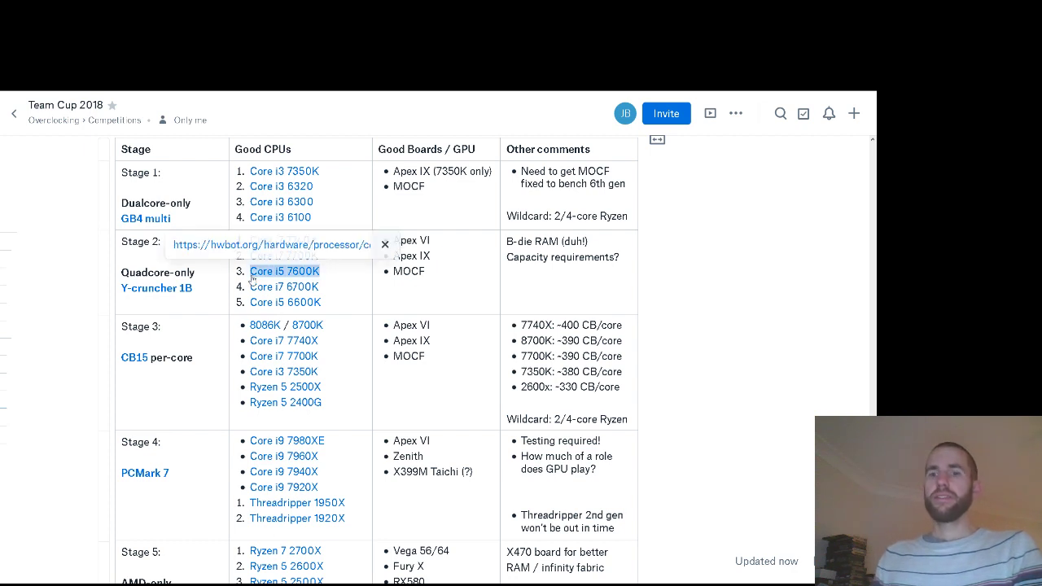
key("BackSpace")
key("BackSpace")
key("BackSpace")
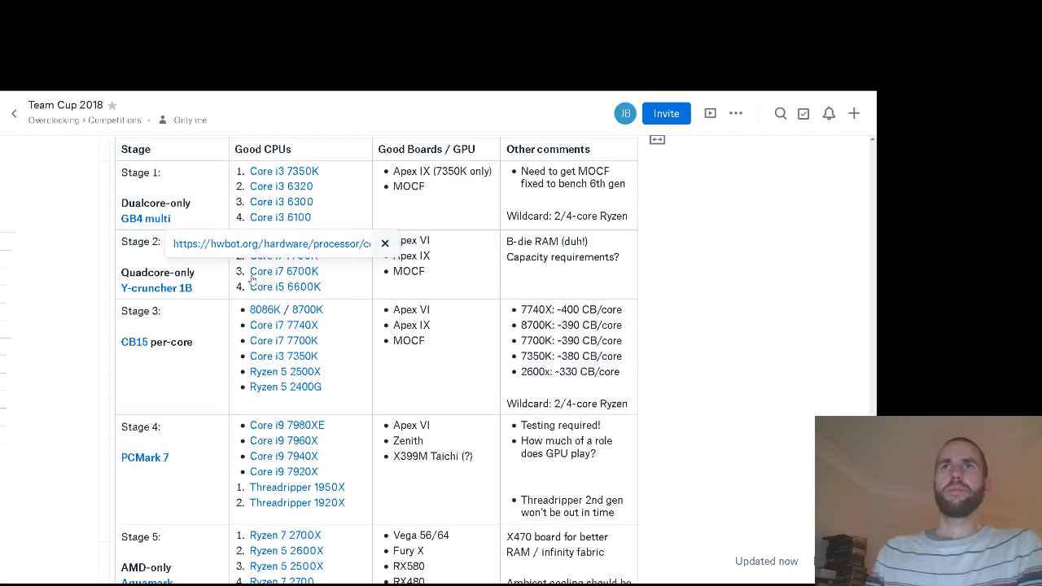
left_click_drag(322, 286, 250, 287)
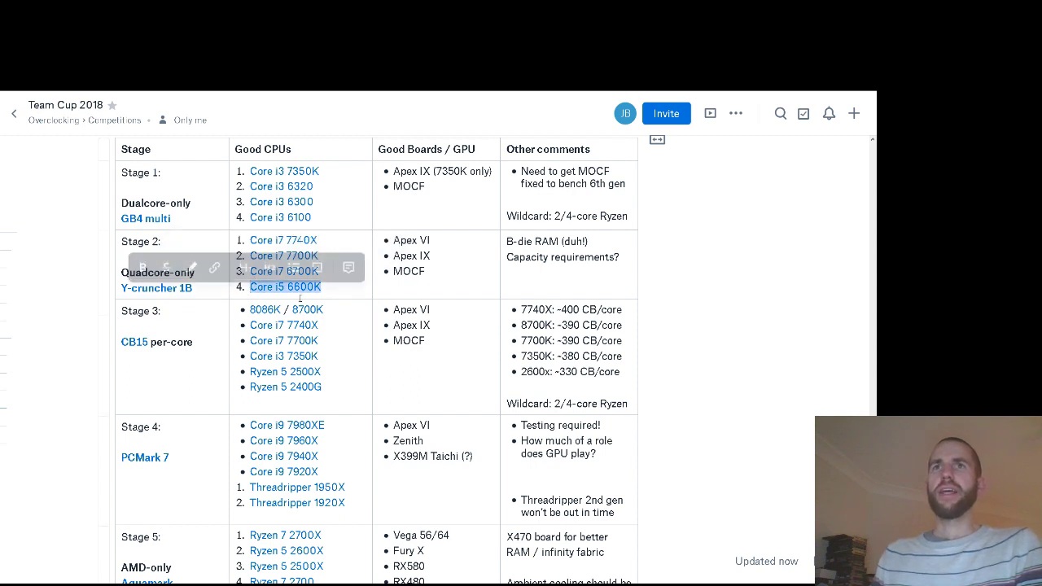
key("BackSpace")
key("BackSpace")
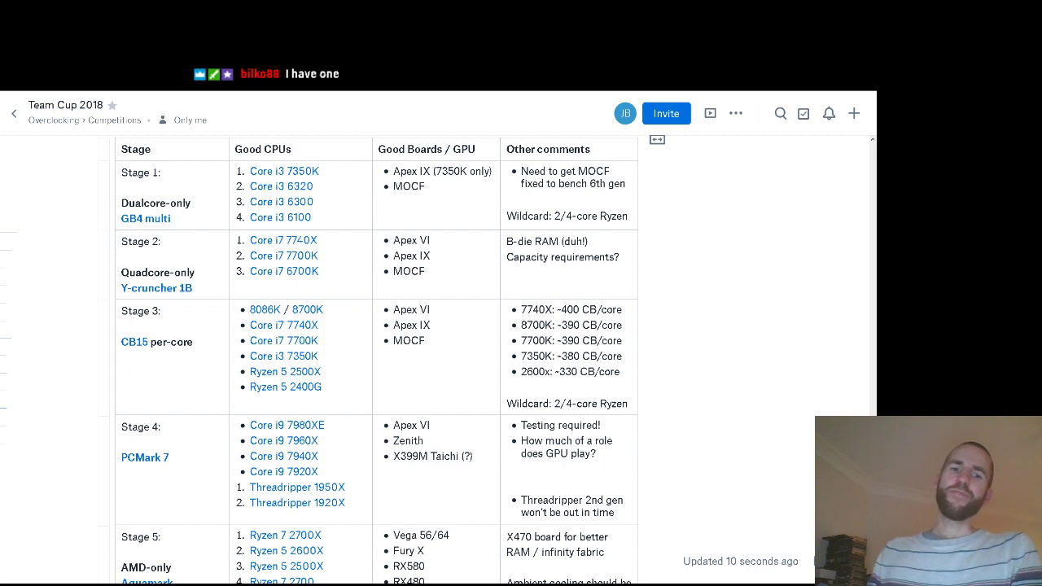
Compare the per-core Cinebench estimates for the 7350K, 7700K, 7740X and 8700K in the DDR4 Stage 3 comments
left_click(429, 271)
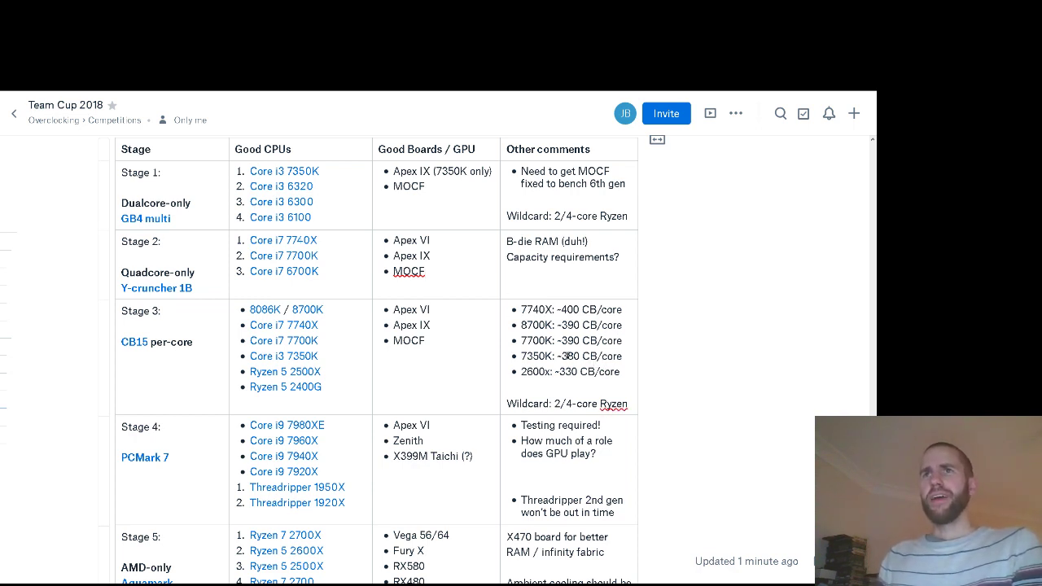
left_click_drag(627, 356, 521, 355)
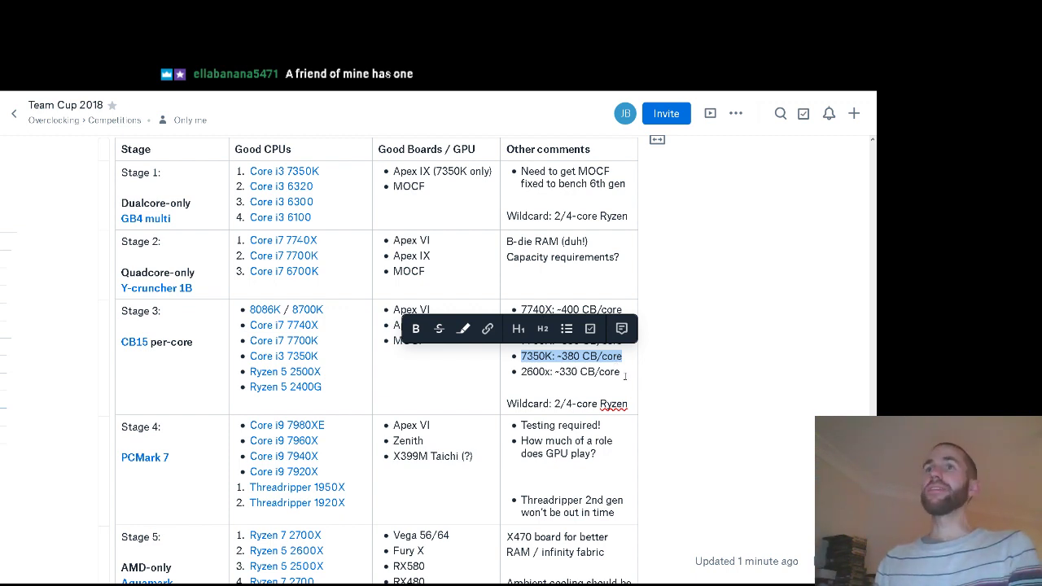
left_click(623, 357)
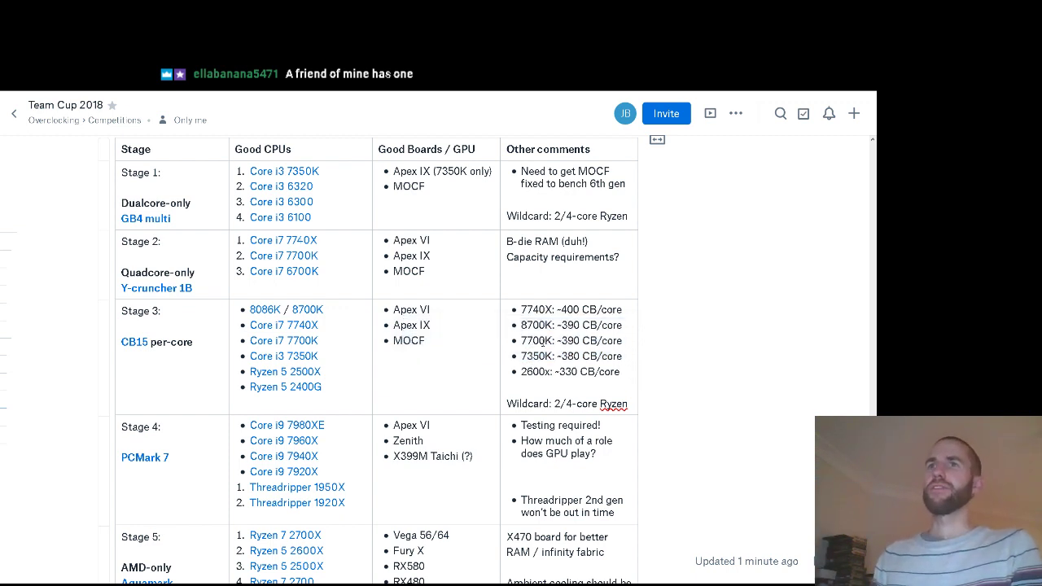
left_click_drag(562, 355, 580, 356)
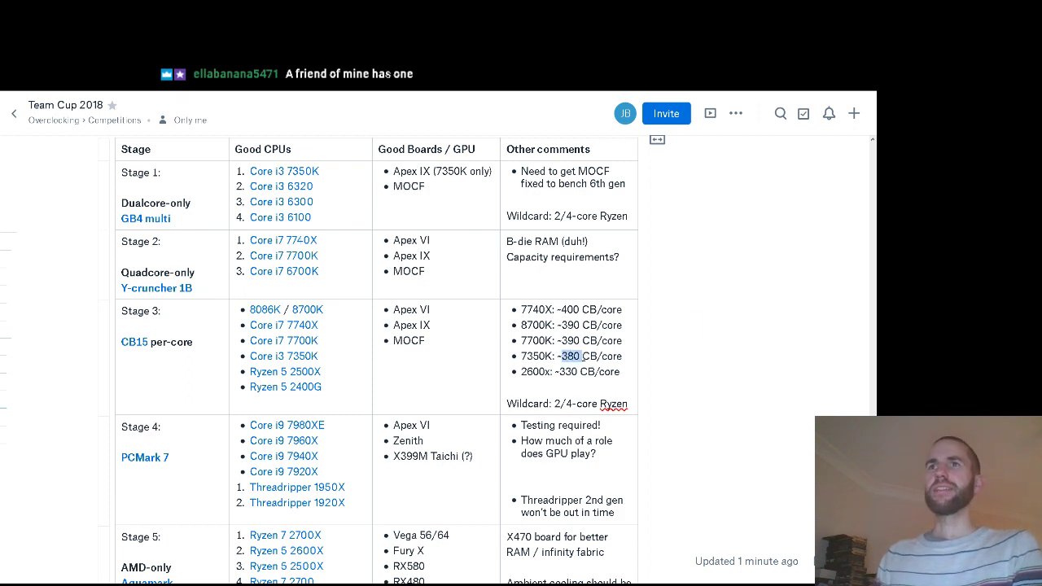
left_click(613, 364)
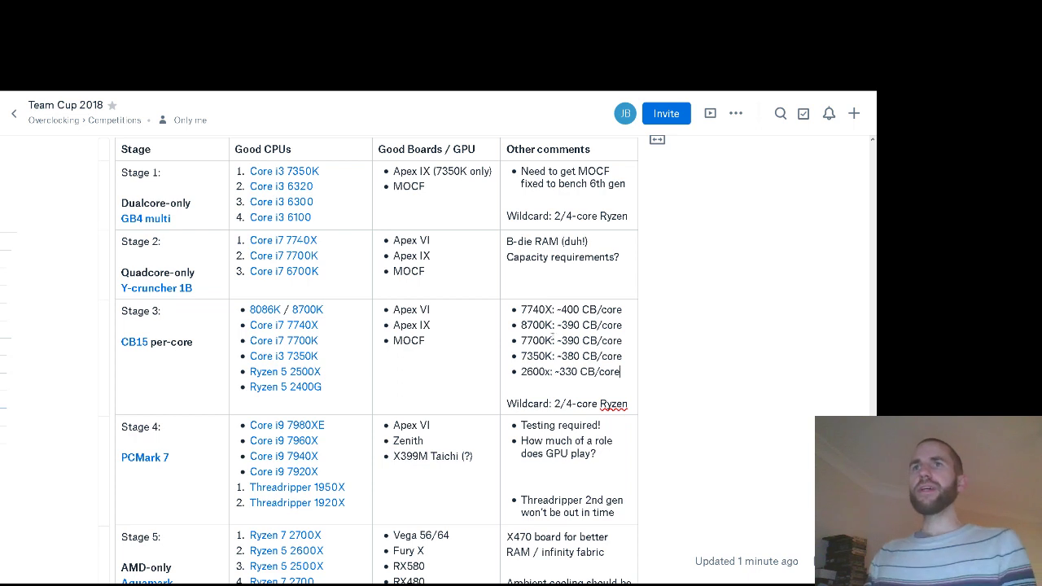
left_click_drag(521, 340, 544, 340)
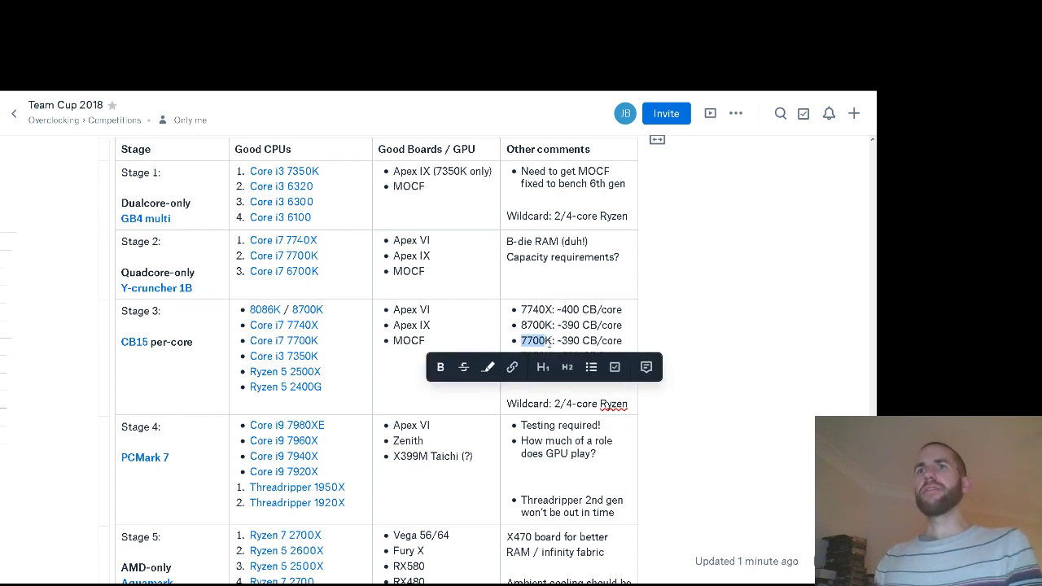
left_click(564, 309)
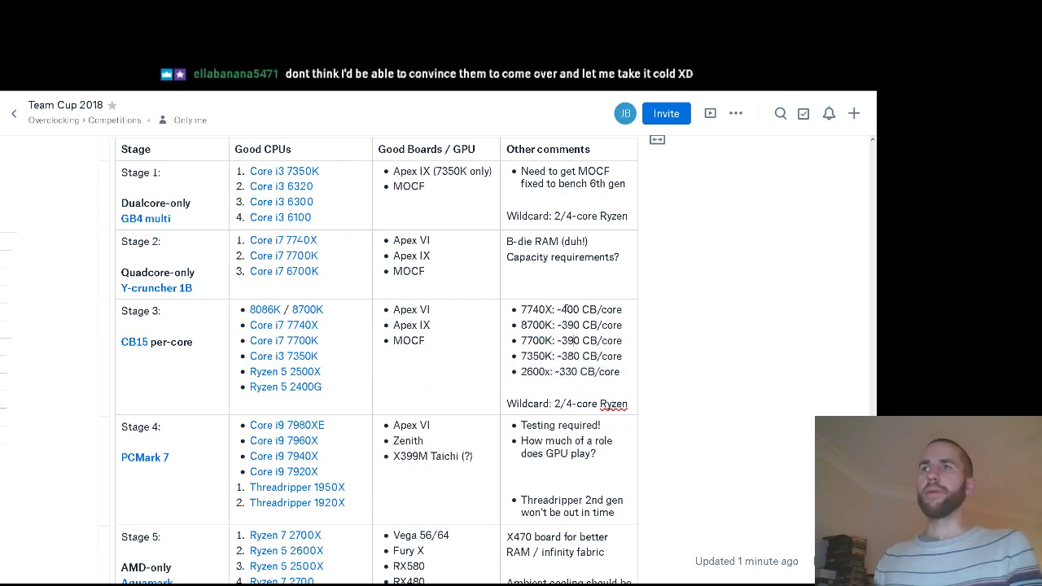
double_click(534, 324)
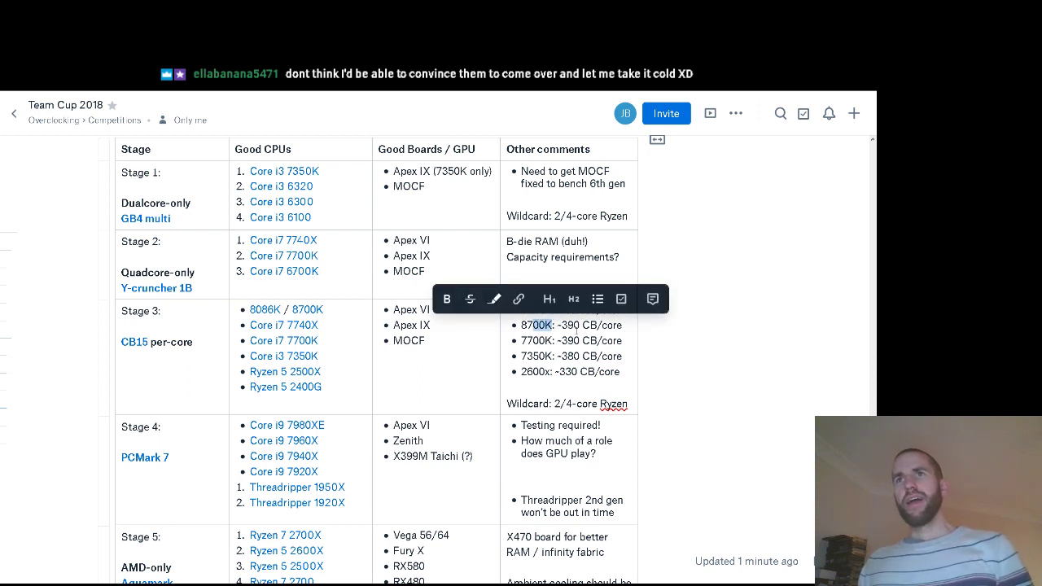
Compare the 7740X and 7350K per-core Cinebench estimates with the Ryzen 2600x estimate in the DDR4 Stage 3 comments
left_click(575, 325)
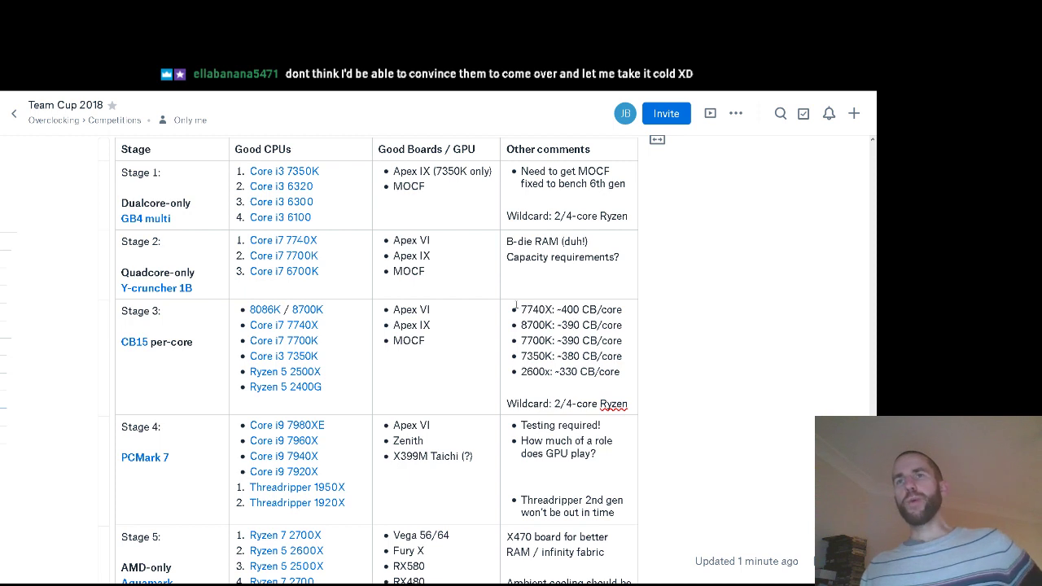
left_click_drag(522, 309, 555, 310)
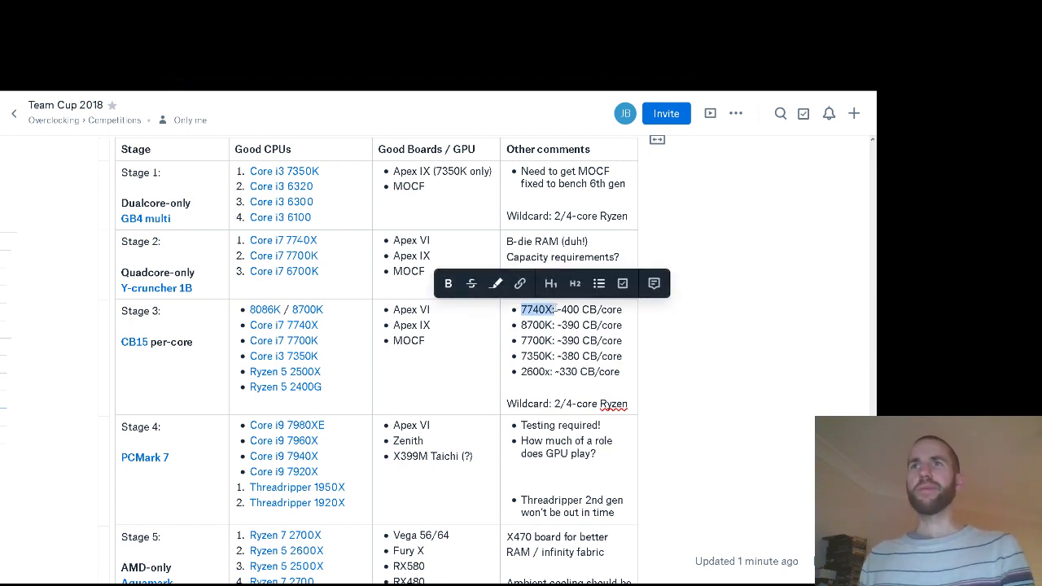
left_click_drag(617, 356, 520, 355)
left_click(510, 372)
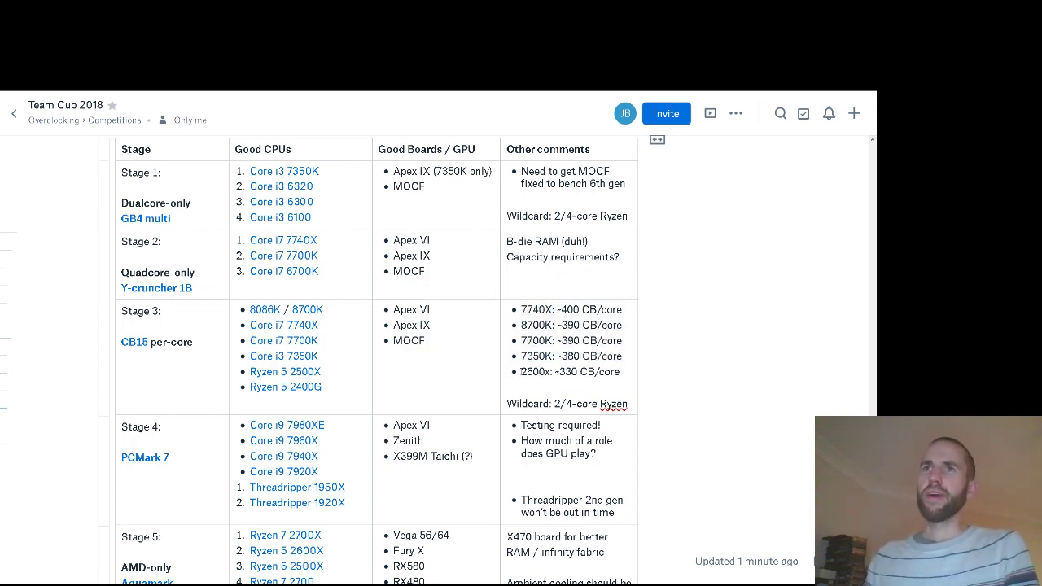
left_click_drag(593, 371, 522, 372)
left_click(572, 355)
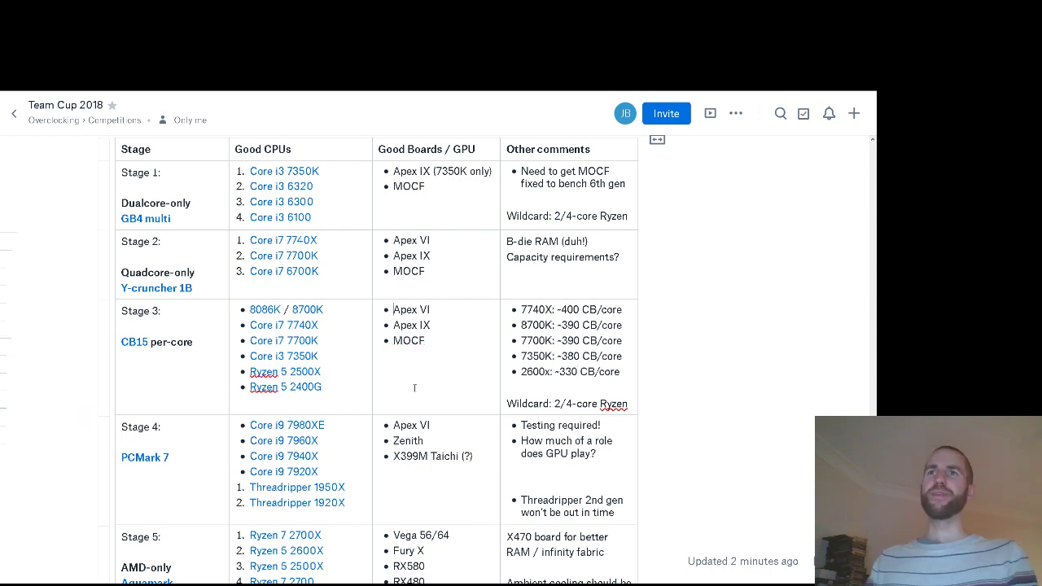
Review the DDR4 Stage 4 PCMark 7 CPUs, comparing the Core i9 7980XE, 7960X and 7940X with the Threadripper 1950X
scroll(413, 388, "down", 3)
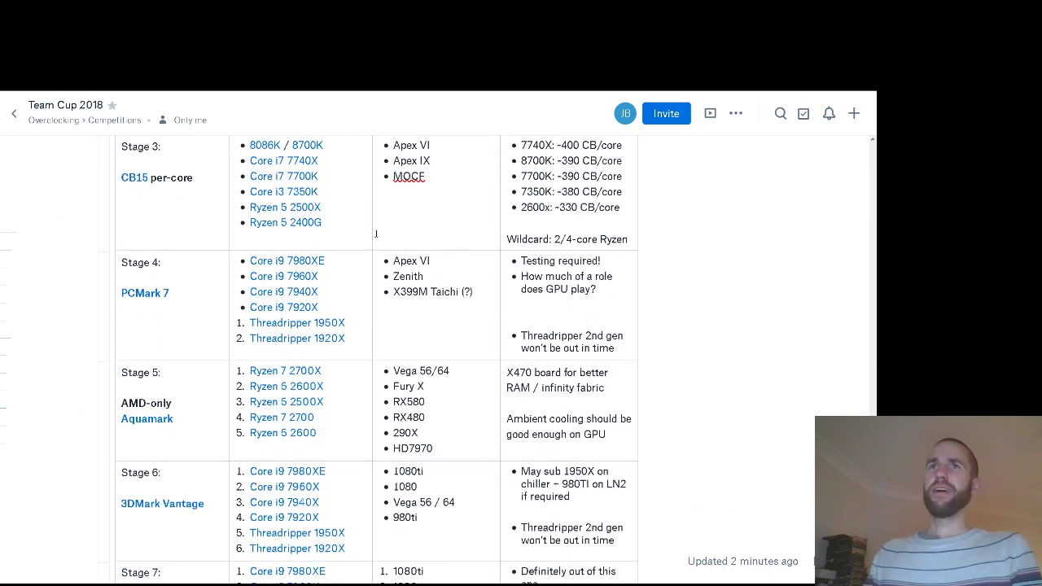
scroll(370, 236, "up", 2)
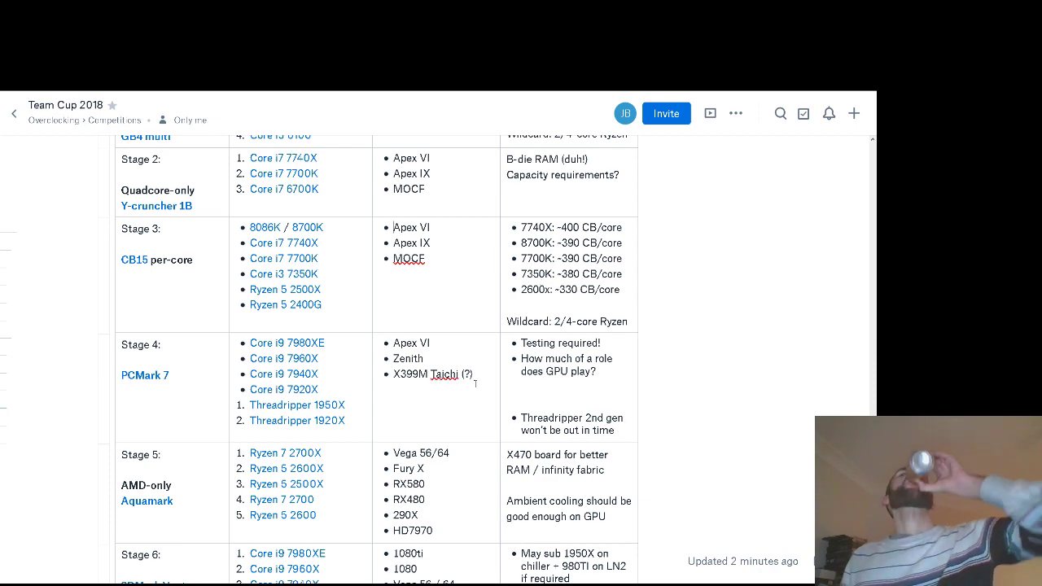
scroll(469, 383, "down", 1)
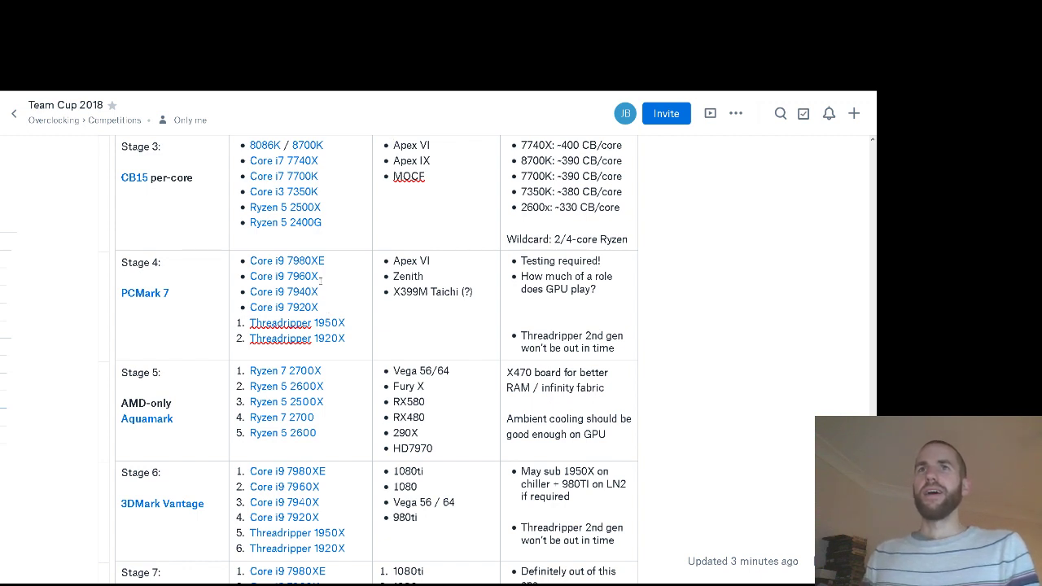
left_click_drag(326, 262, 254, 261)
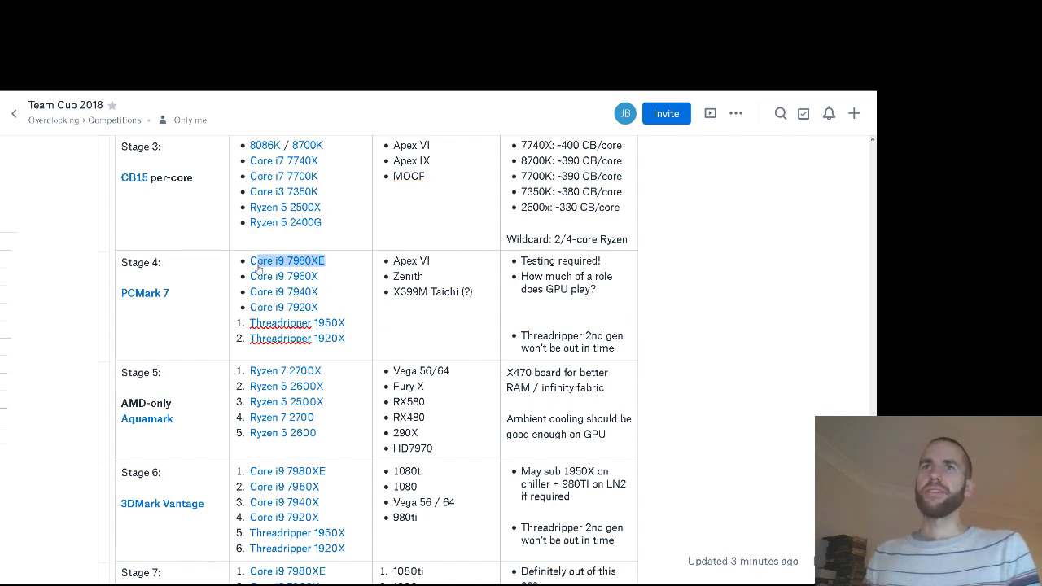
left_click_drag(327, 277, 254, 276)
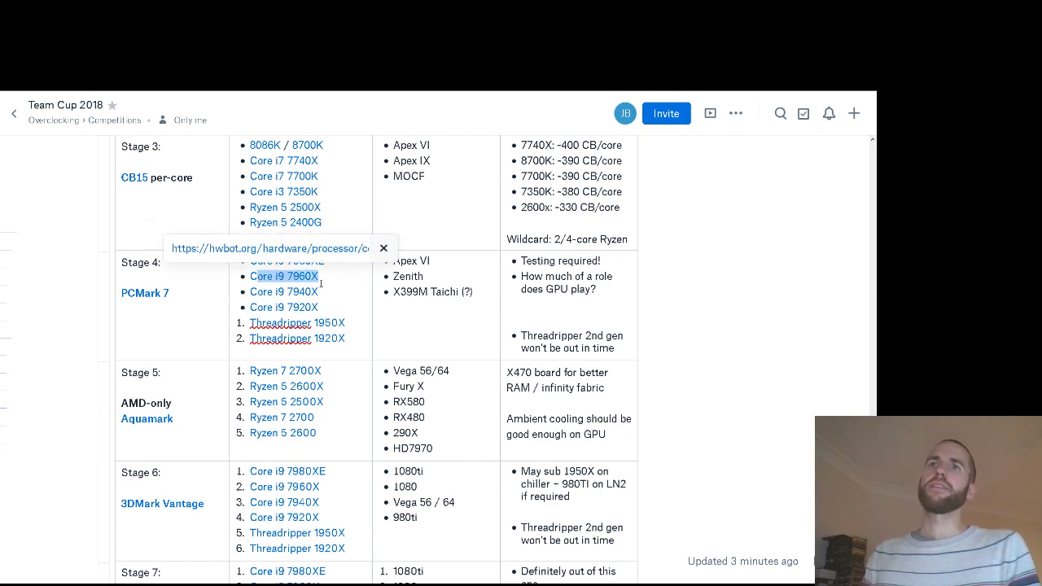
left_click_drag(346, 324, 258, 323)
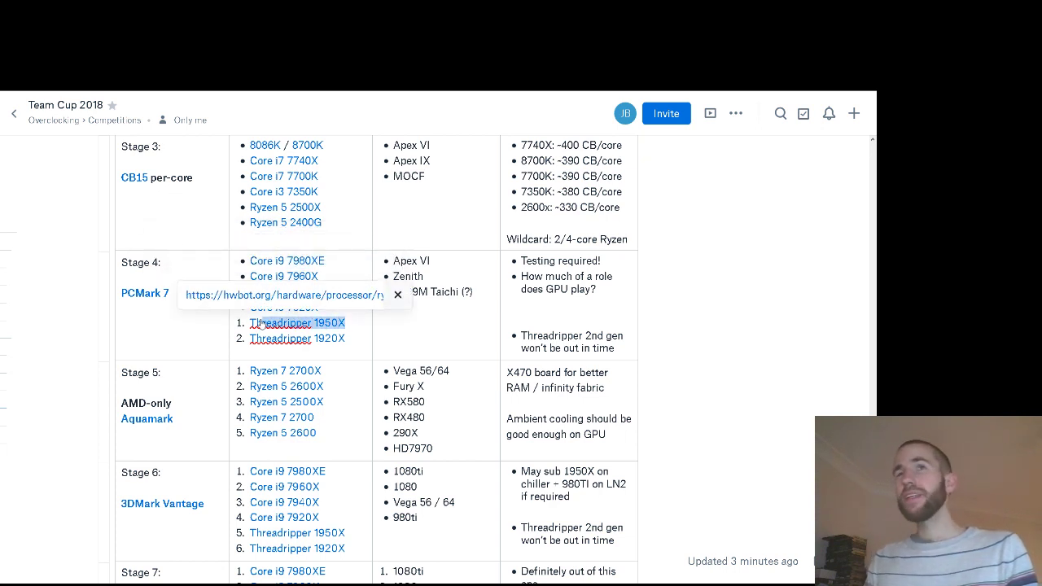
left_click(323, 296)
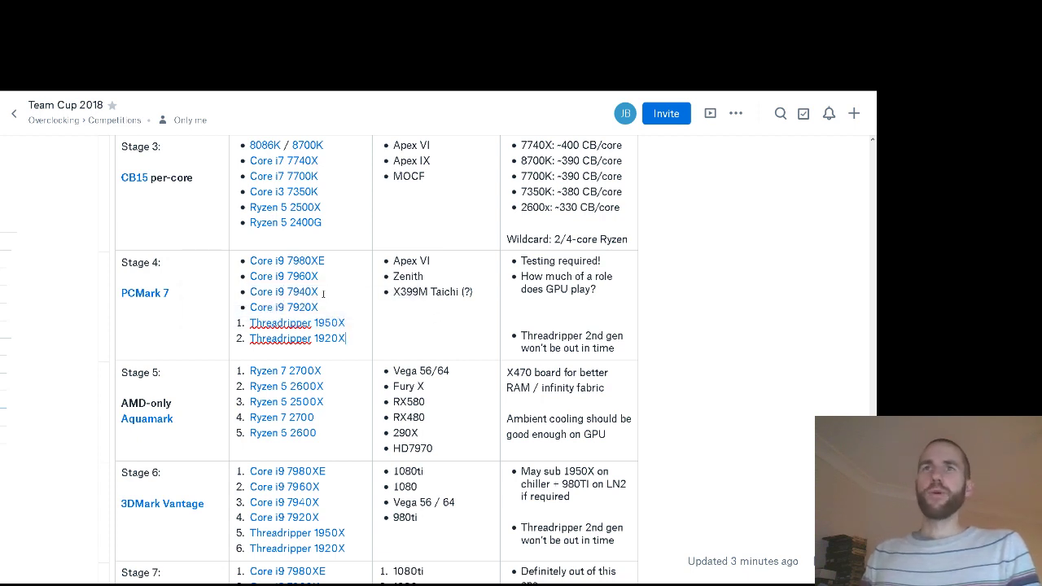
left_click_drag(323, 295, 273, 293)
left_click(388, 316)
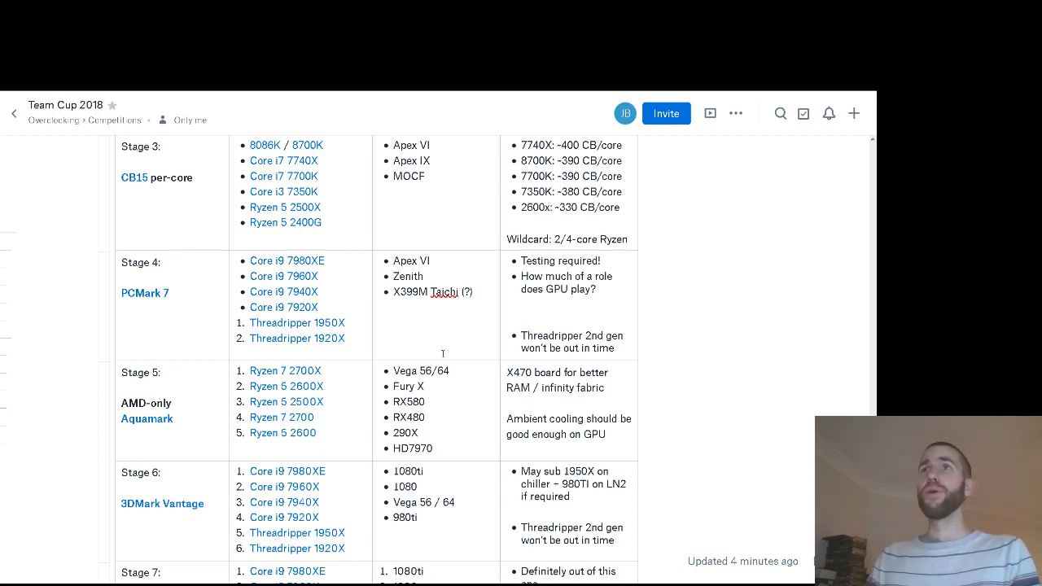
Review the Ryzen CPU list and the AMD graphics card options for DDR4 Stage 5 AMD-only Aquamark
scroll(363, 341, "down", 1)
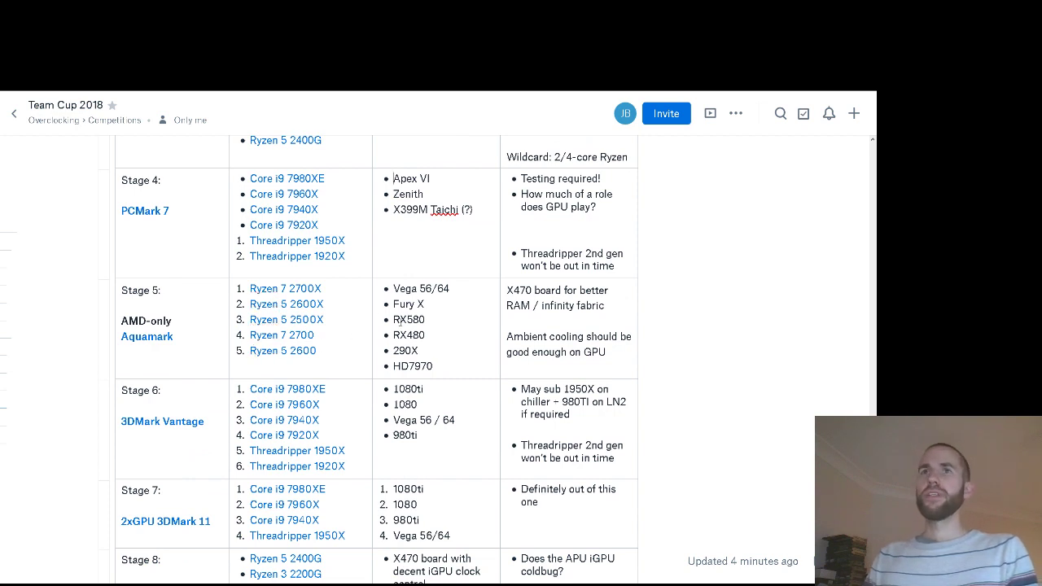
left_click(394, 289)
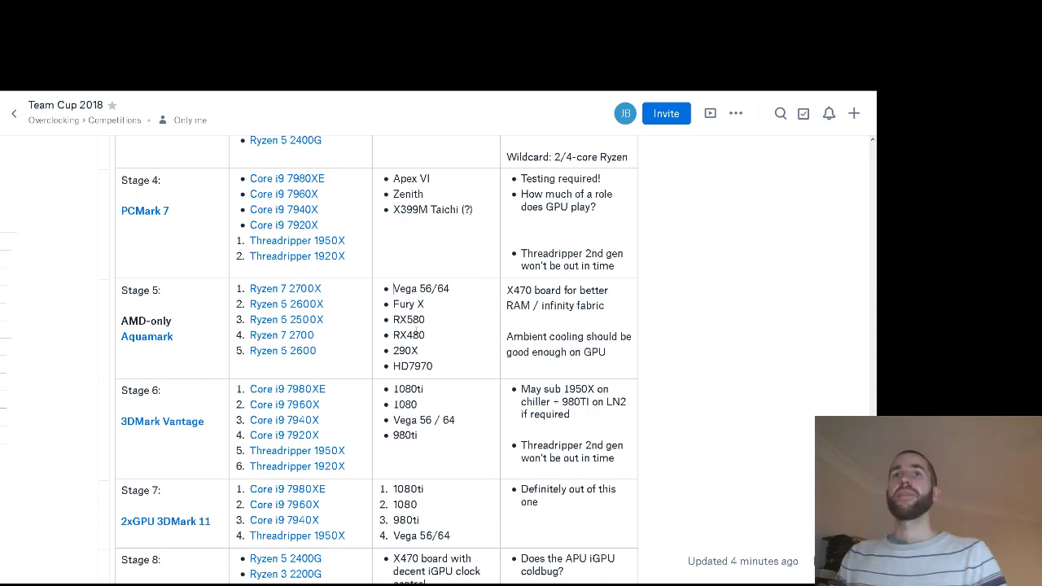
left_click_drag(333, 356, 249, 288)
left_click(348, 344)
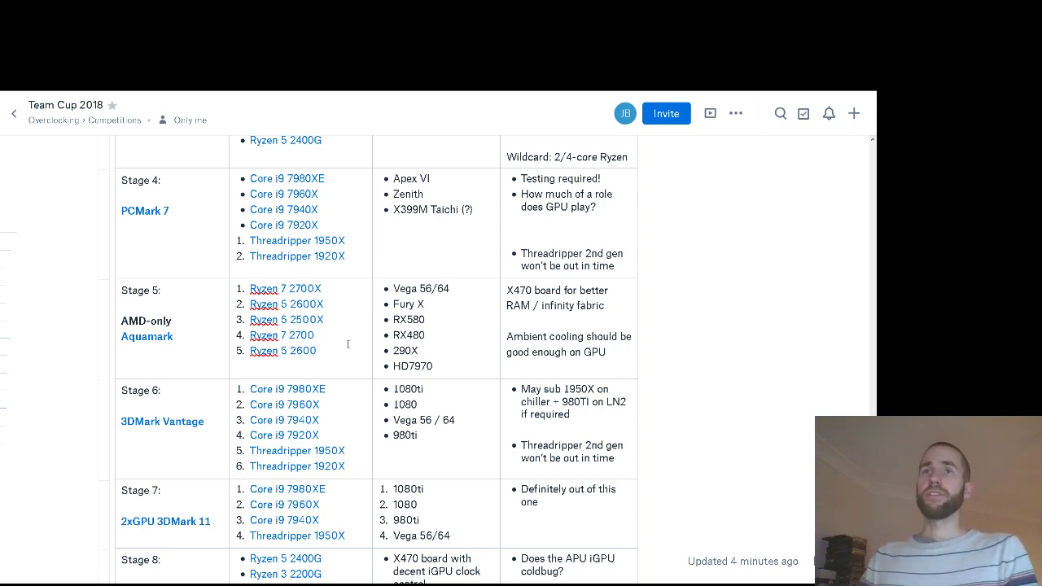
left_click_drag(317, 352, 290, 351)
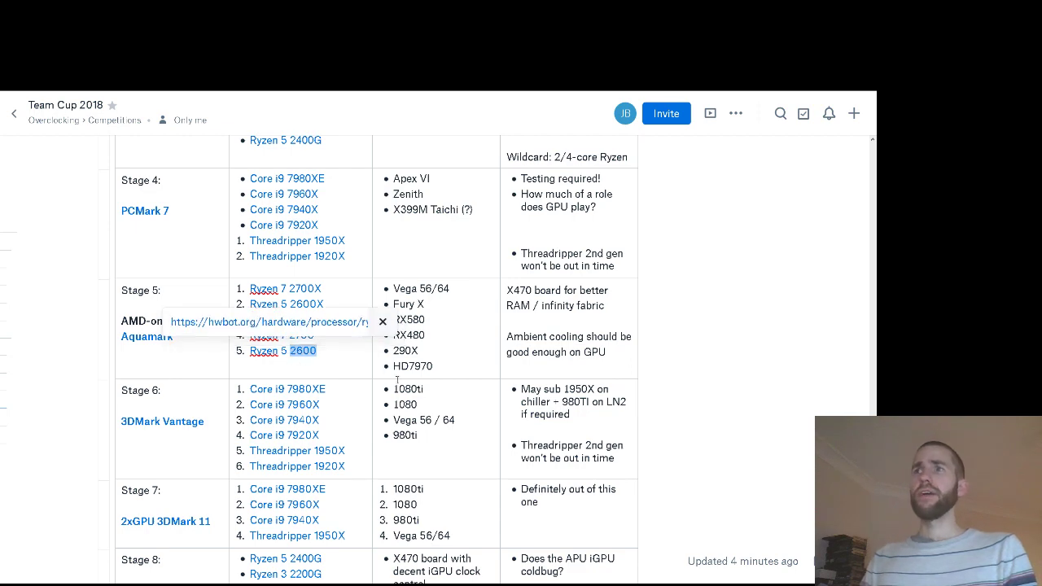
left_click(365, 374)
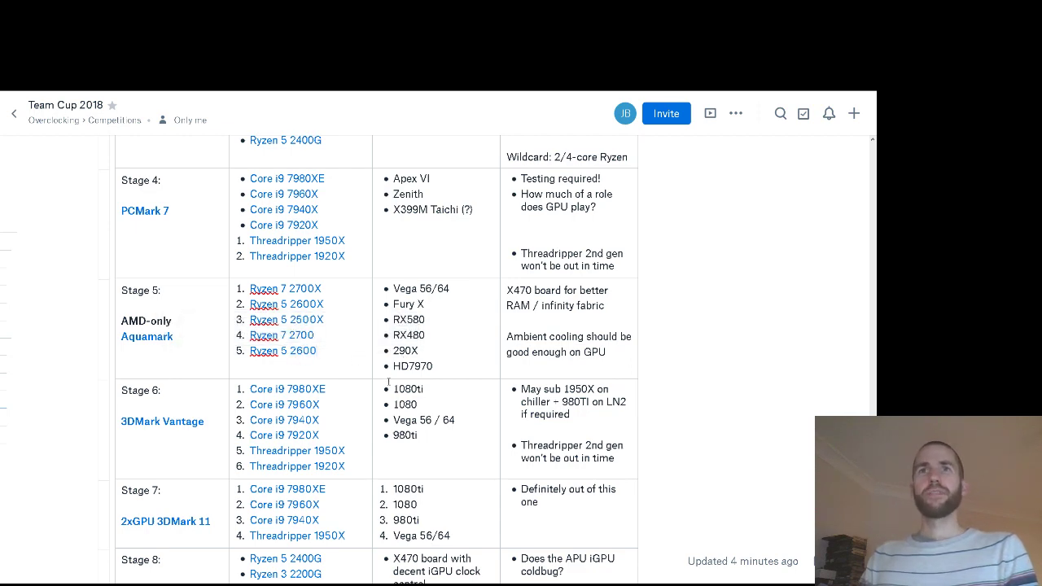
Review the CPU and GPU options for DDR4 Stage 6 3DMark Vantage and Stage 7 2xGPU 3DMark 11
scroll(396, 388, "down", 2)
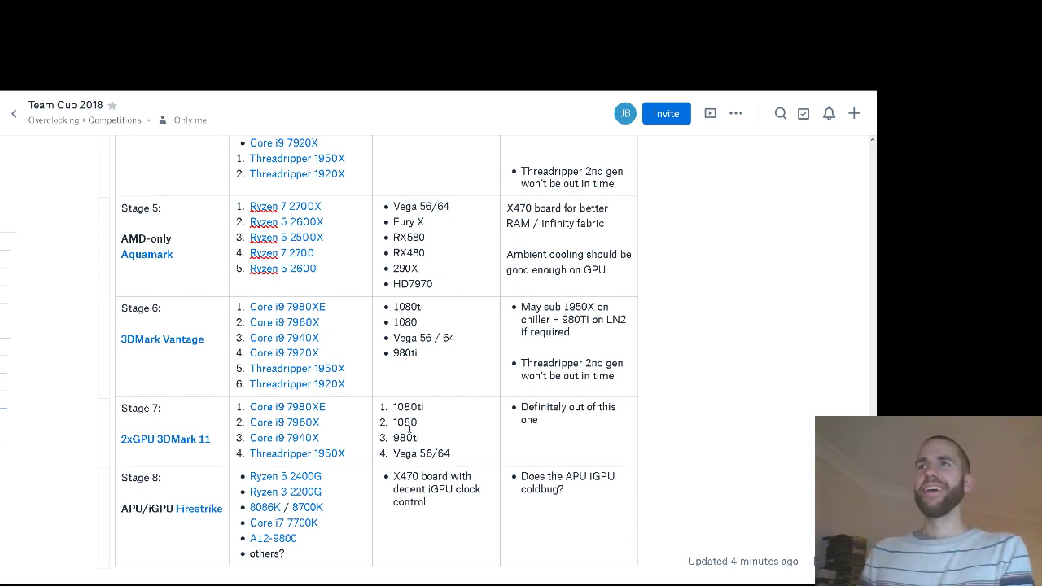
left_click(350, 394)
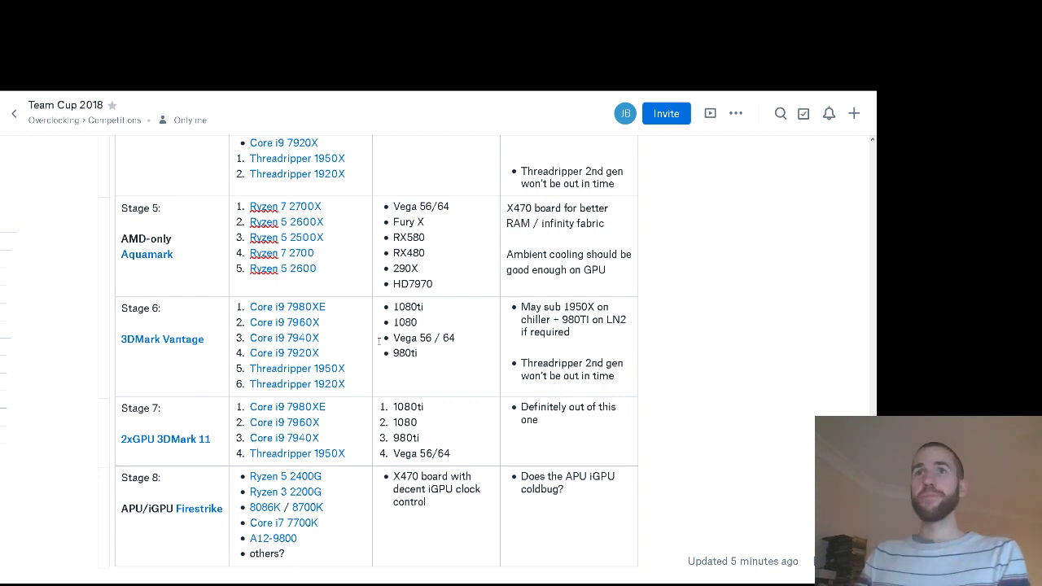
scroll(332, 372, "down", 2)
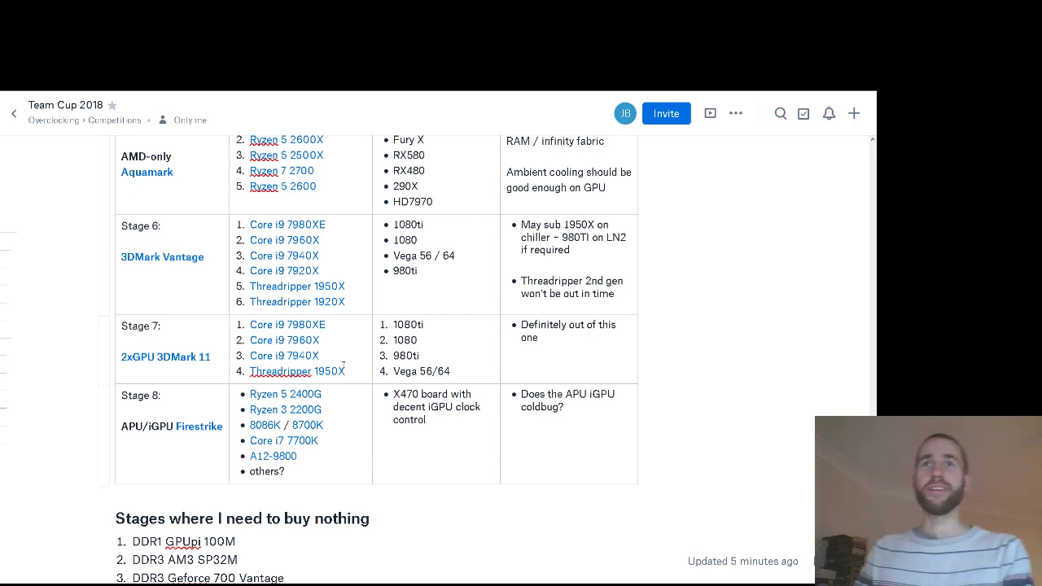
left_click(335, 370)
Review the DDR4 Stage 8 APU/iGPU Firestrike options, including the Ryzen 2400G and 2200G, 8086K / 8700K and A12-9800
scroll(399, 366, "down", 2)
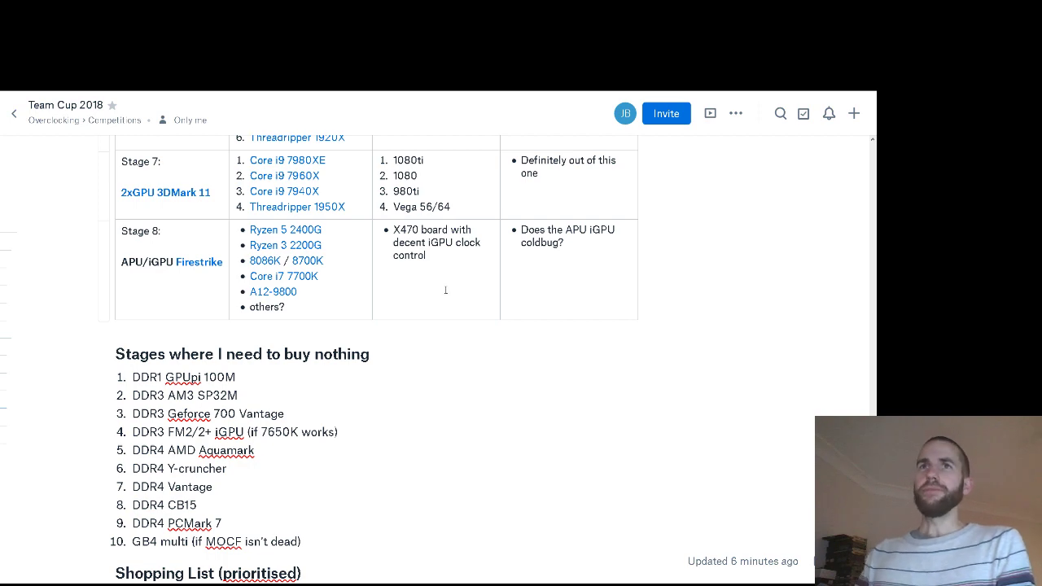
scroll(445, 289, "up", 1)
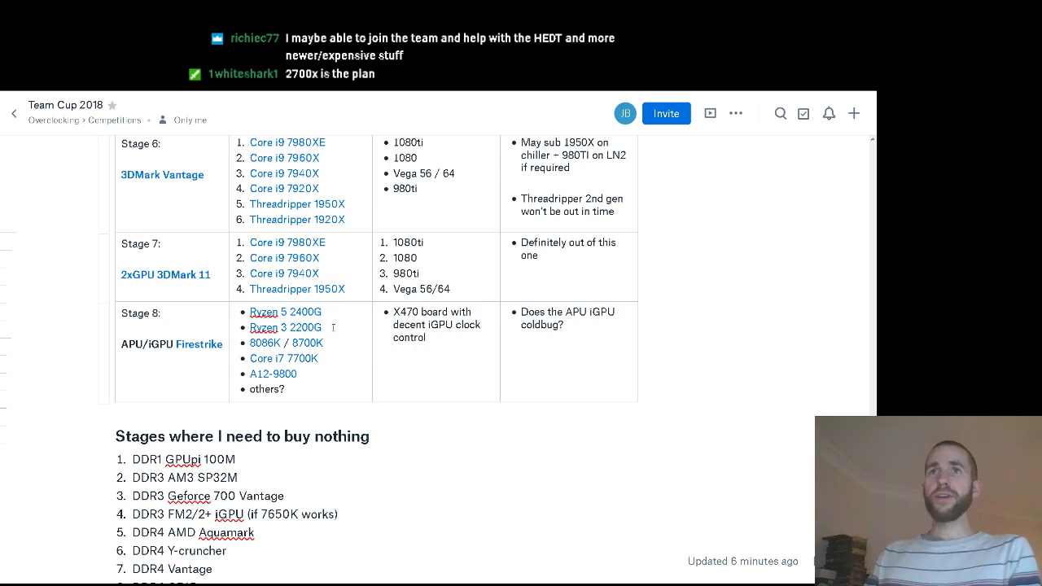
left_click_drag(322, 328, 242, 312)
left_click(333, 356)
left_click_drag(324, 343, 250, 343)
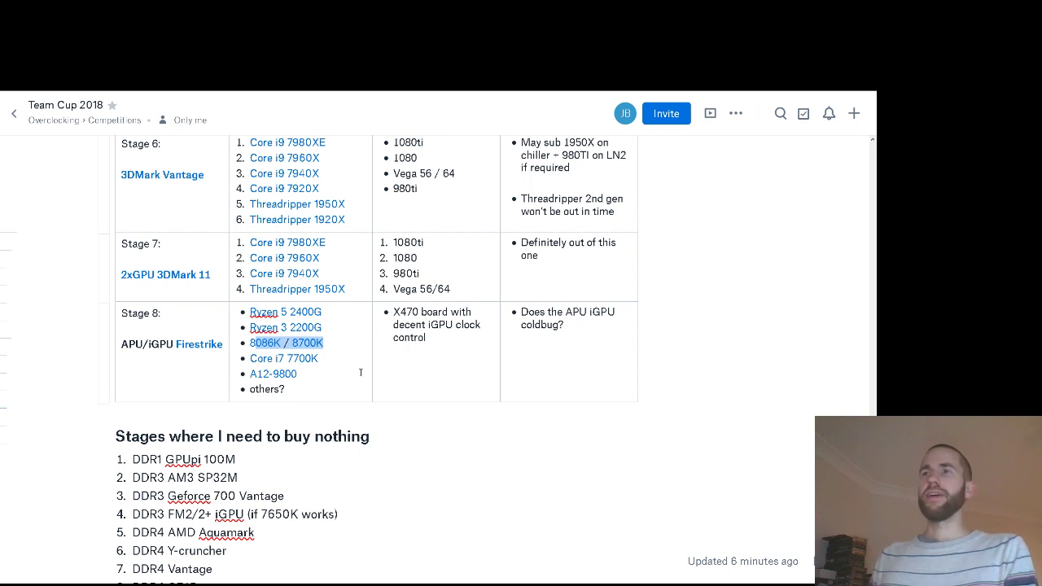
left_click(311, 372)
left_click_drag(310, 373, 255, 379)
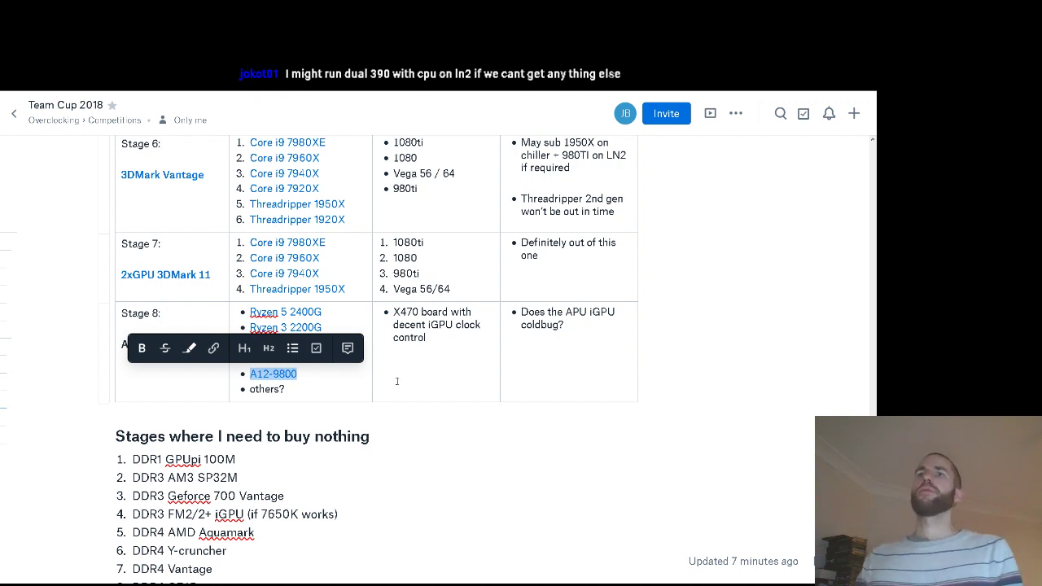
left_click(450, 366)
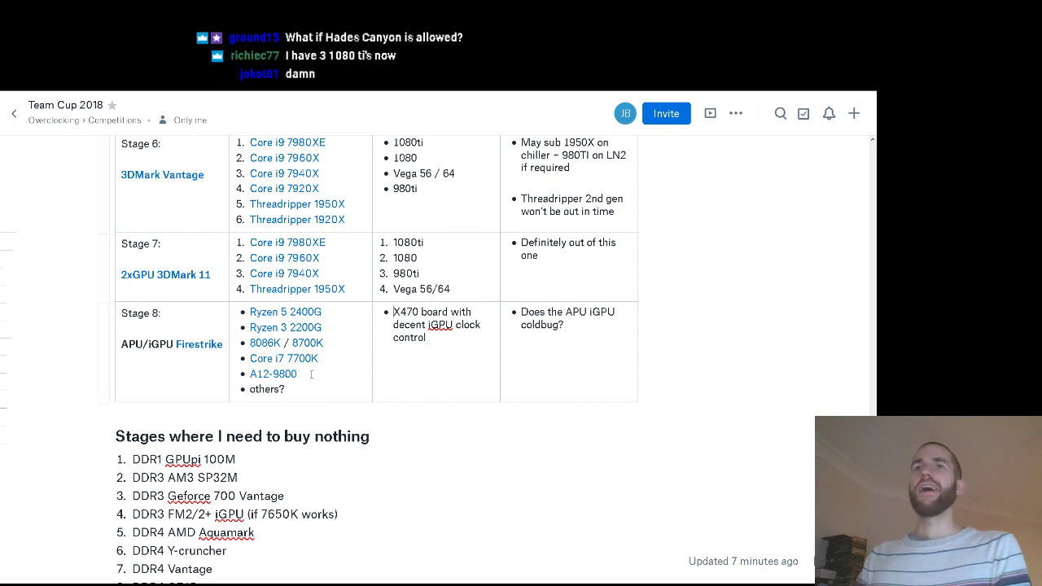
mouse_move(277, 381)
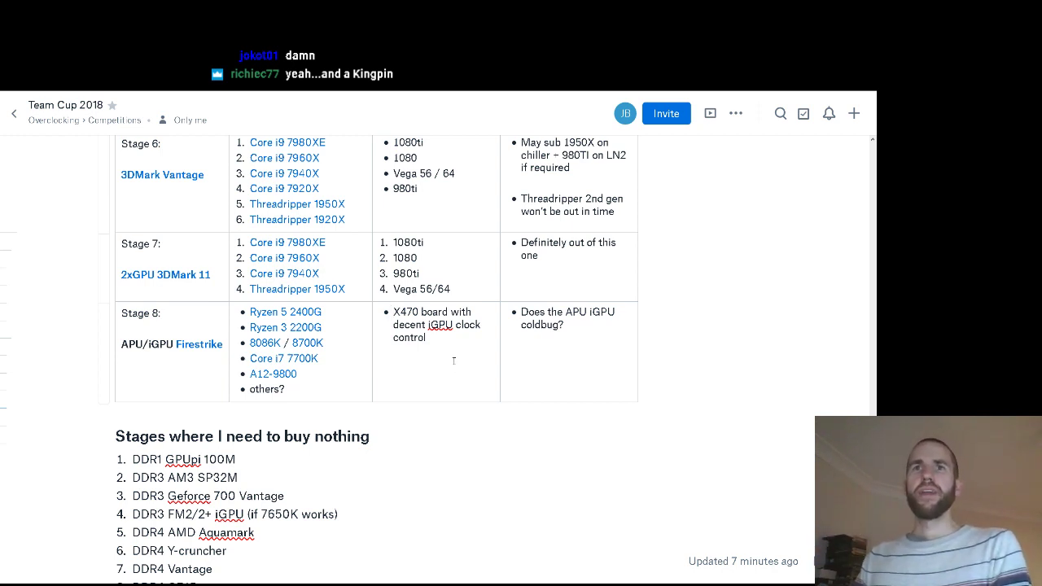
Review the list of stages where nothing needs to be bought
scroll(432, 352, "down", 3)
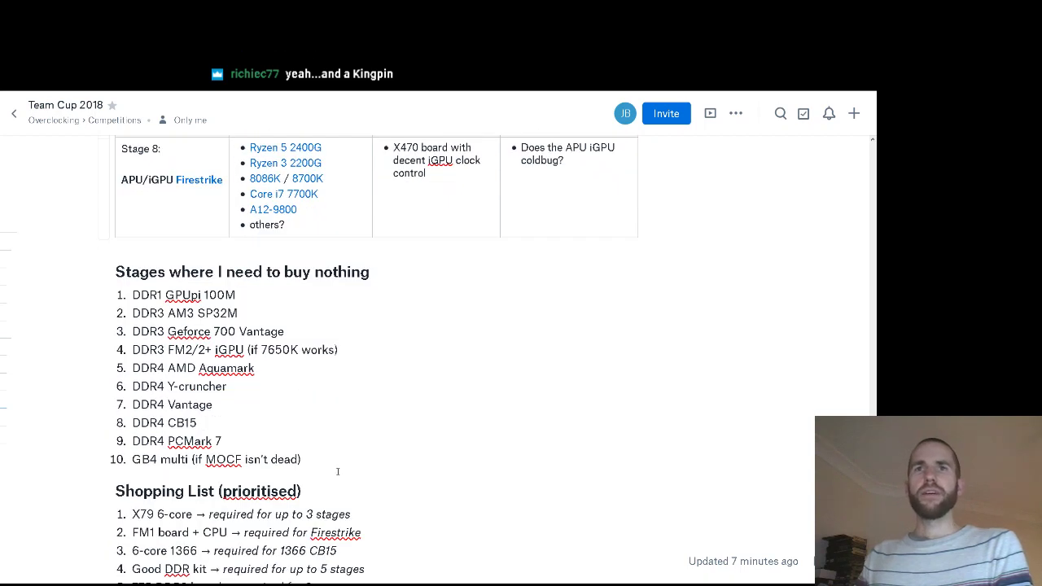
left_click_drag(329, 466, 134, 306)
left_click(305, 401)
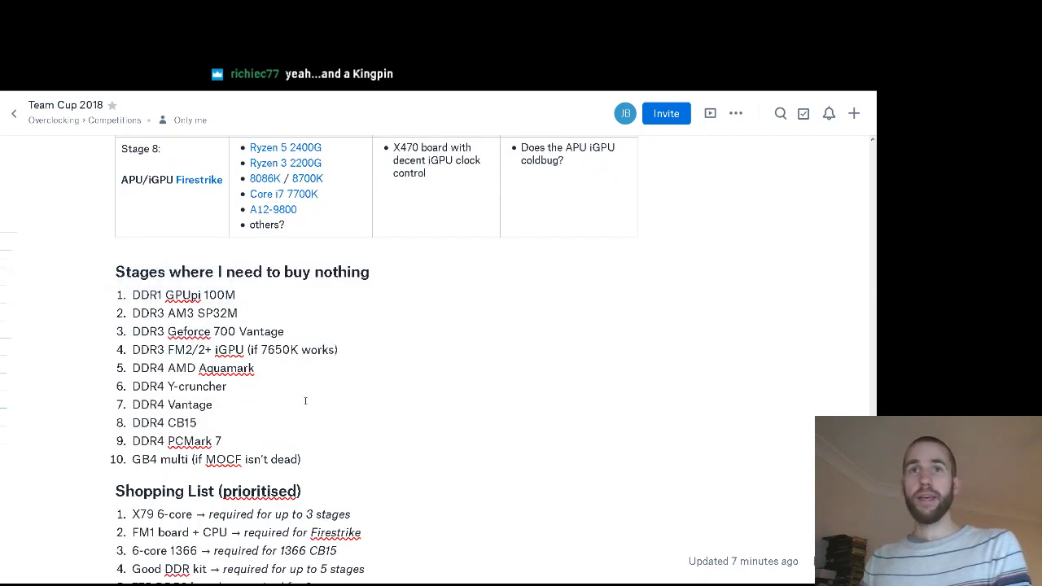
Check the prioritised shopping list against the stages that need no purchases, and leave the full-screen view
scroll(247, 366, "down", 3)
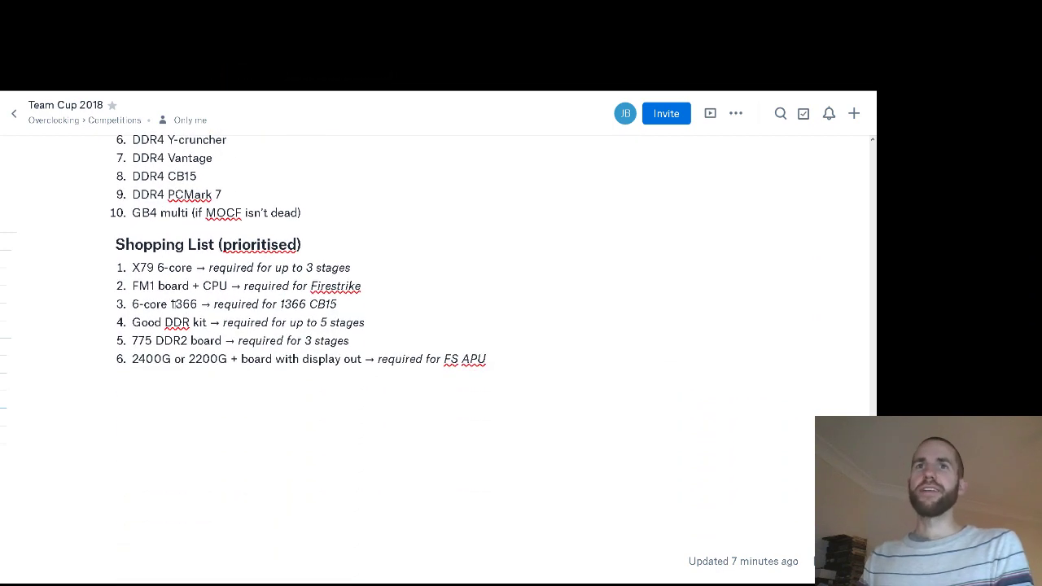
scroll(458, 429, "up", 3)
scroll(465, 432, "down", 1)
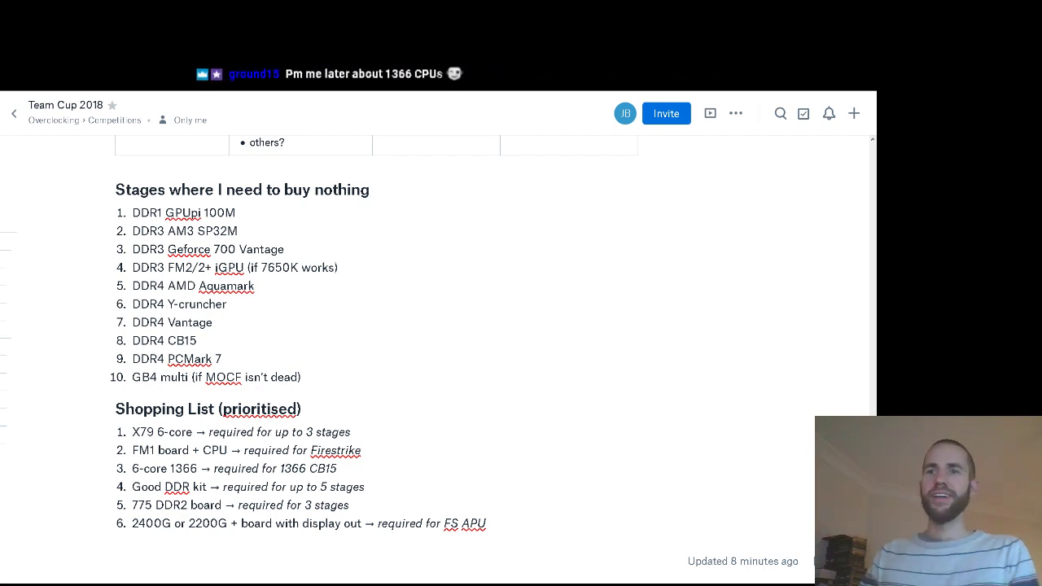
key("F11")
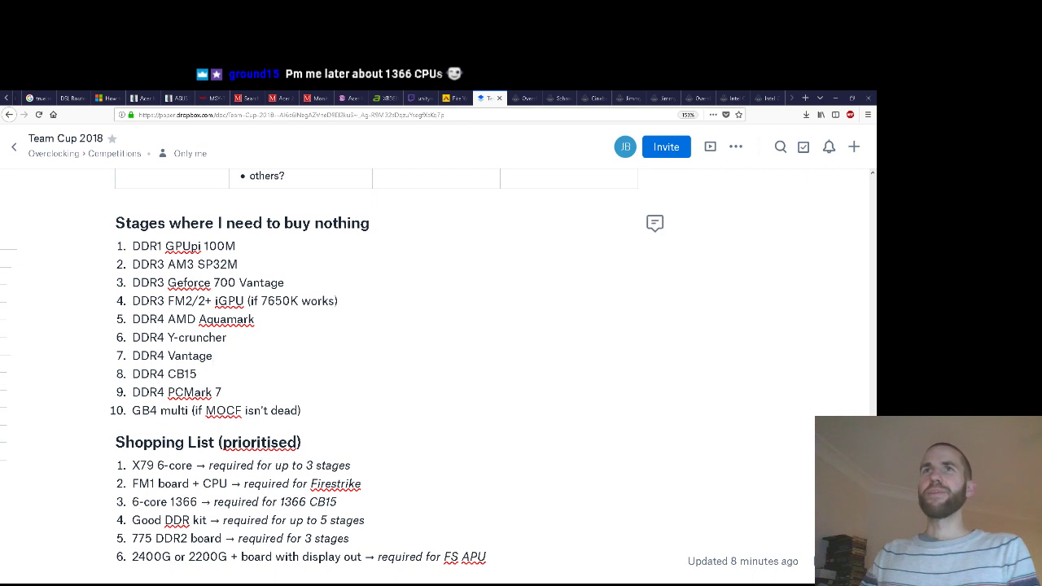
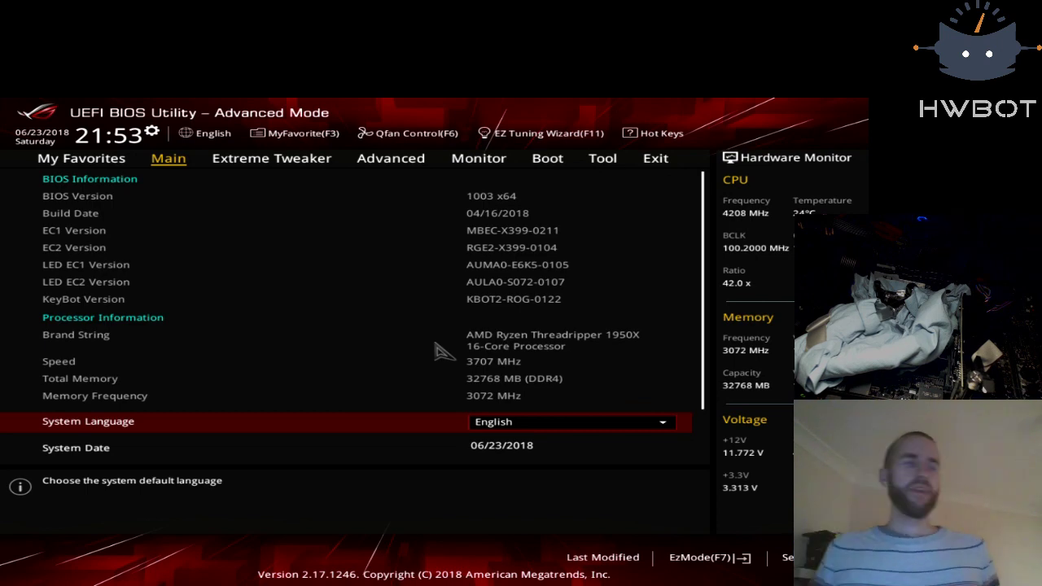
Switch to the UEFI BIOS Utility and open the ASUS Overclocking Profile tool
key("Left")
key("Left")
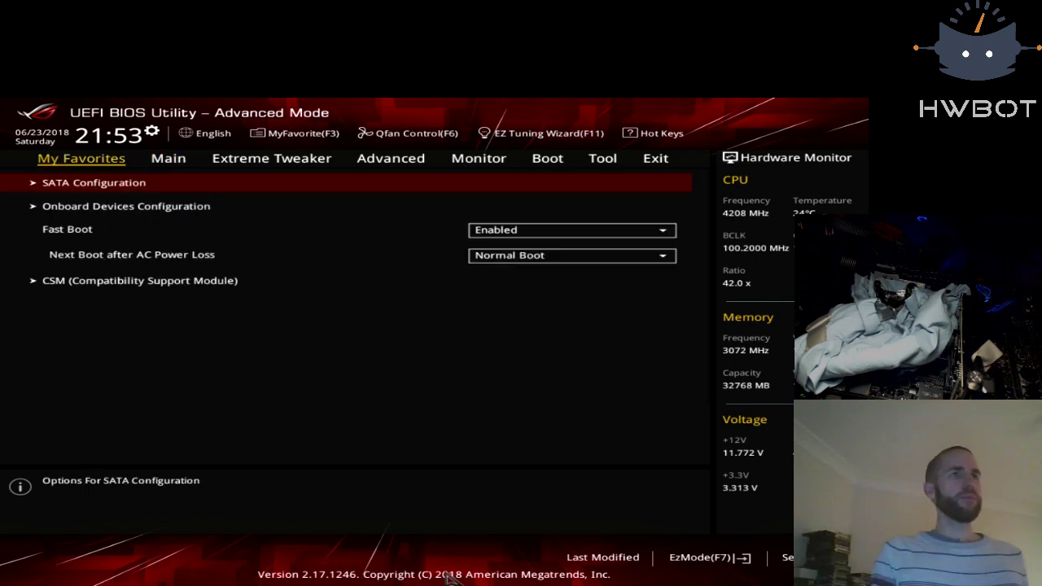
key("Left")
key("Left")
key("Right")
key("Down")
key("Down")
key("Down")
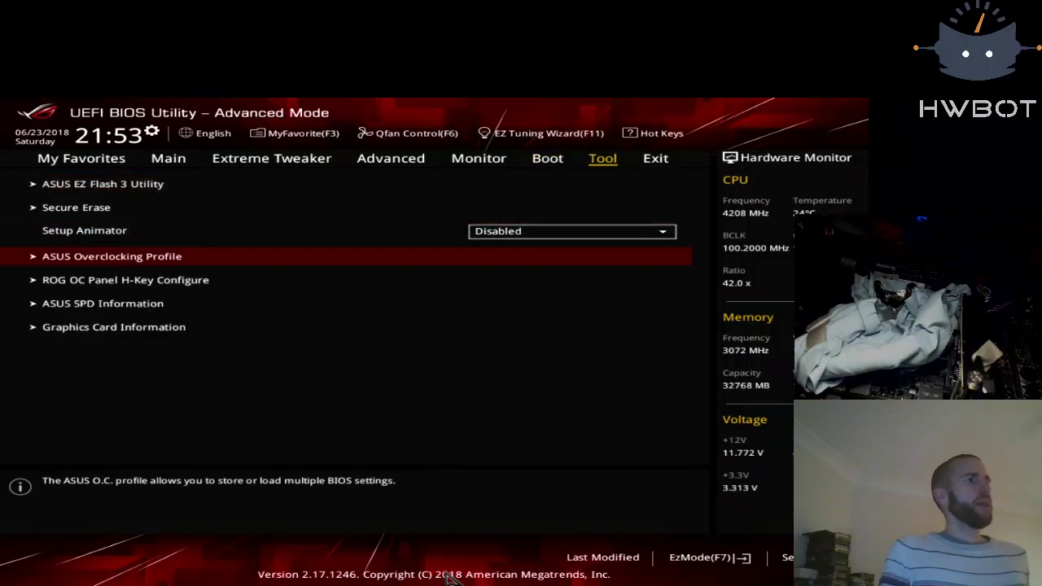
key("Return")
Load the saved BIOS settings from overclocking profile 3, Vantage_3DM11
key("Down")
key("Down")
key("Down")
key("Up")
key("Up")
key("Up")
key("Down")
key("Down")
key("Up")
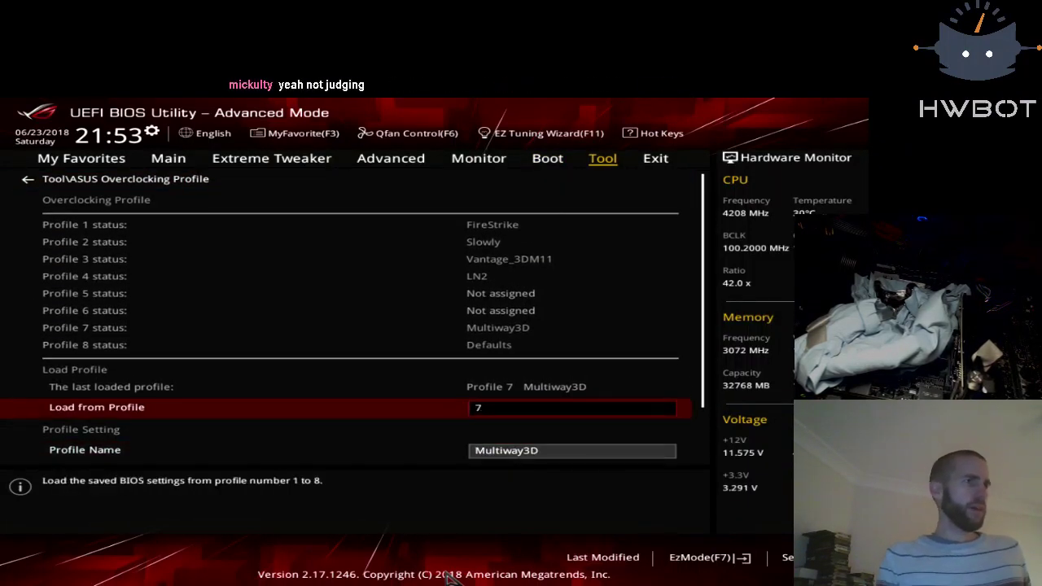
type("3")
key("Return")
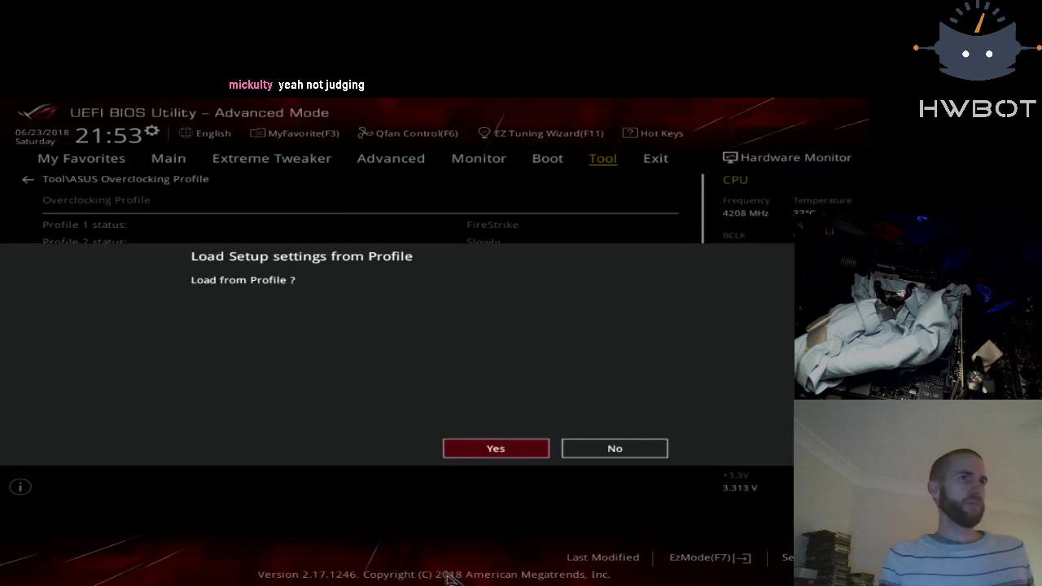
key("Return")
Review the loaded profile's Extreme Tweaker settings for base clock, CPU core ratio, Performance Bias and memory frequency
key("Left")
key("Left")
key("Left")
key("Down")
key("Down")
key("Down")
key("Down")
key("Down")
key("Down")
key("Down")
key("Down")
key("Down")
key("Down")
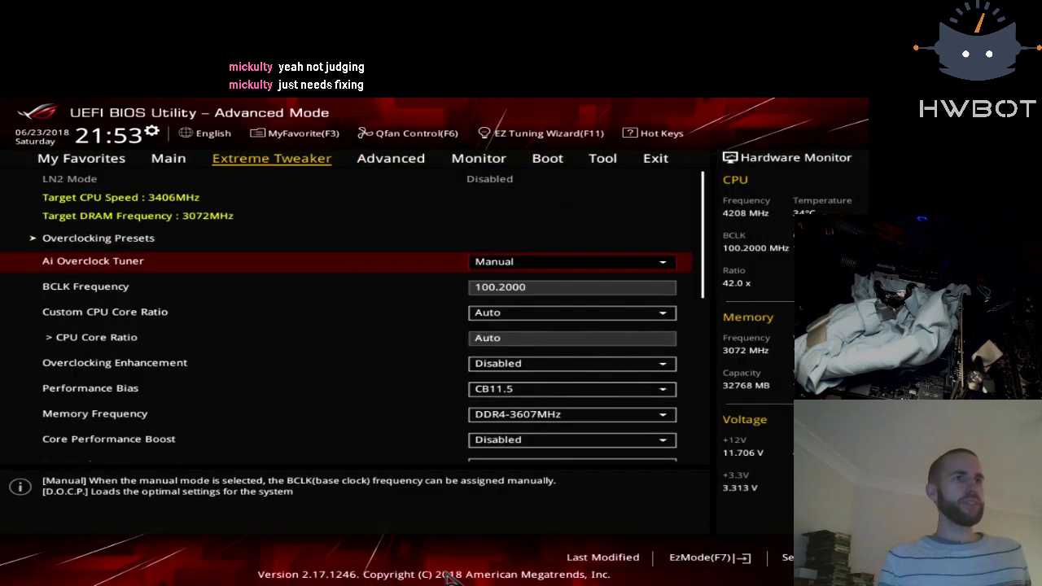
key("Down")
key("Down")
key("Up")
key("Up")
key("Up")
key("Up")
key("Up")
key("Up")
key("Up")
key("Up")
key("Up")
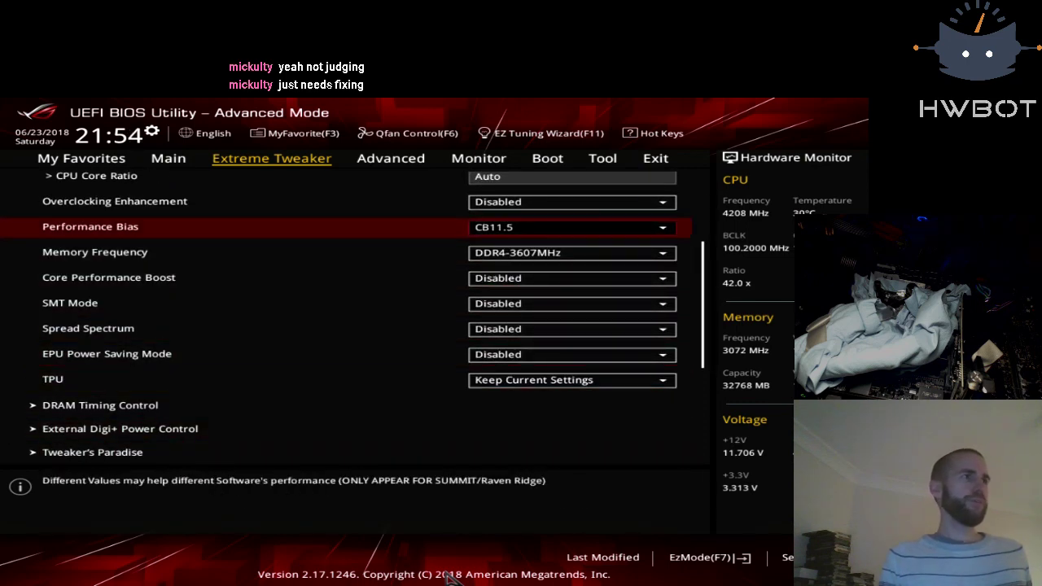
Check the loaded profile's CPU core, SOC and DRAM voltage settings
key("Down")
key("Down")
key("Down")
key("Down")
key("Down")
key("Down")
key("Down")
key("Down")
key("Down")
key("Down")
key("Down")
key("Down")
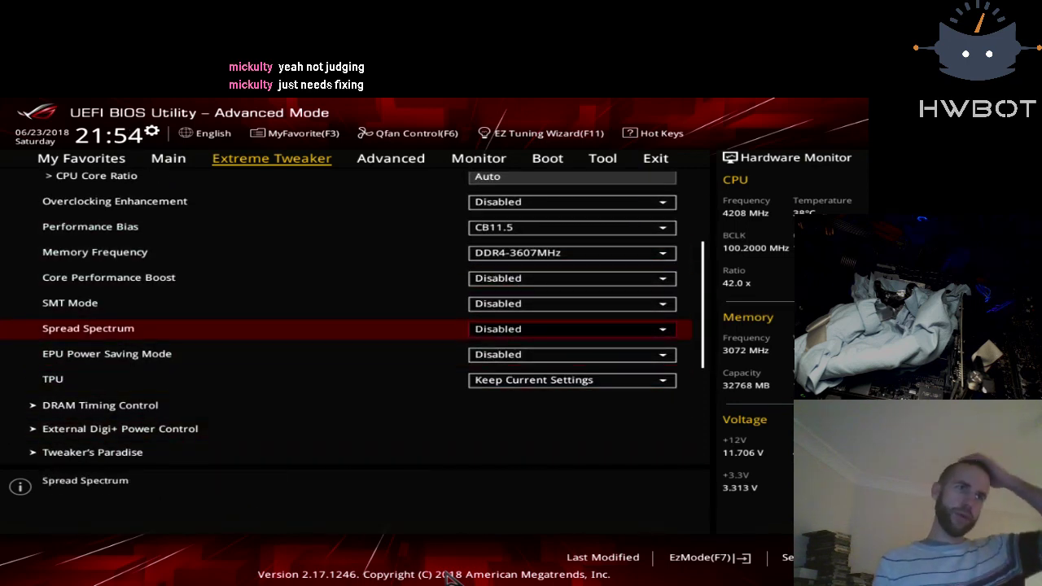
key("Up")
key("Up")
key("Up")
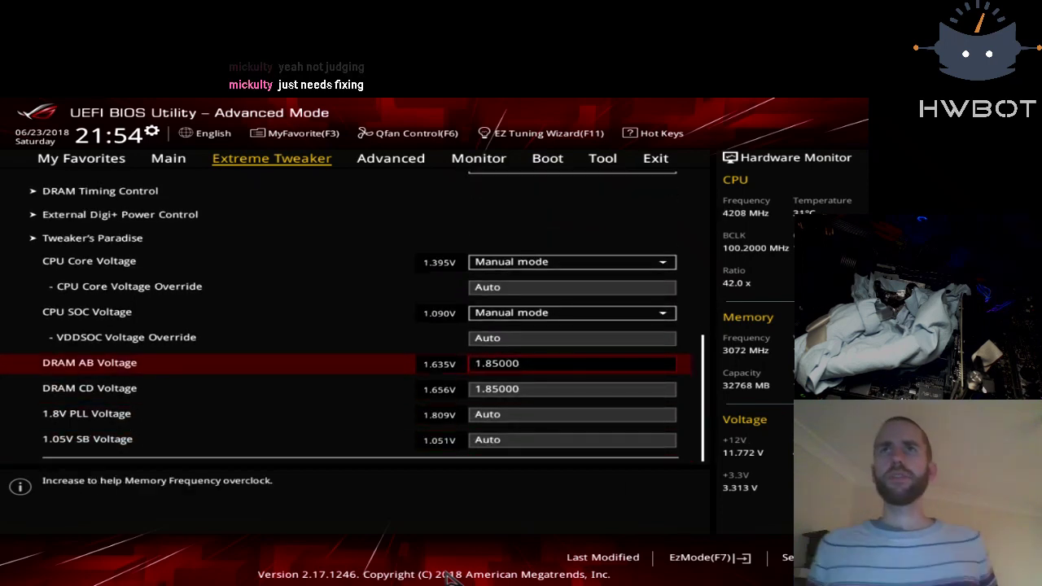
key("Up")
key("Up")
key("Up")
key("Up")
key("Up")
key("Up")
key("Up")
key("Up")
key("Up")
key("Up")
key("Up")
key("Up")
key("Up")
key("Up")
key("Up")
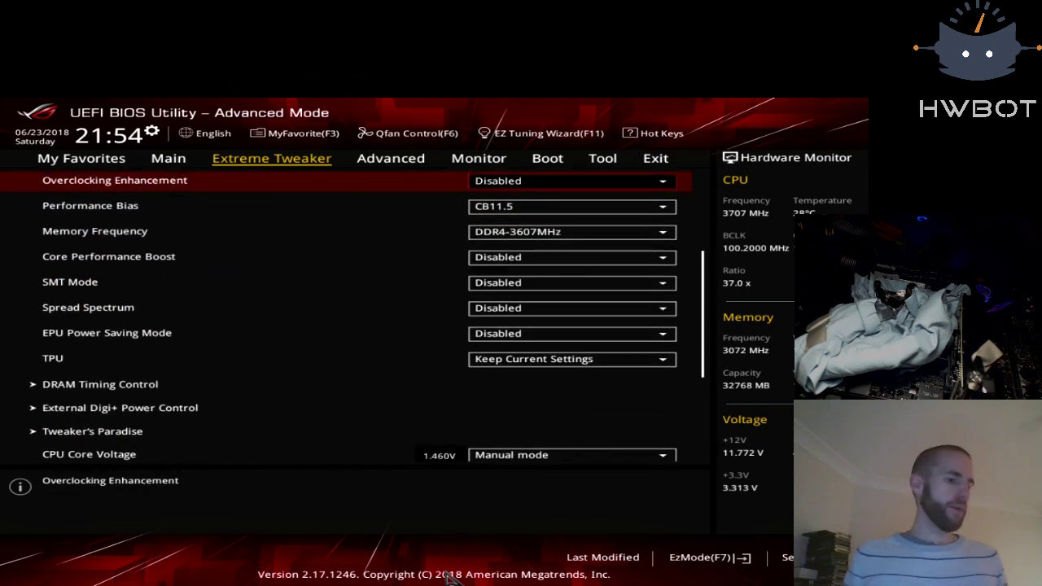
Save the loaded profile configuration, reset the system and reopen the Extreme Tweaker settings
key("F10")
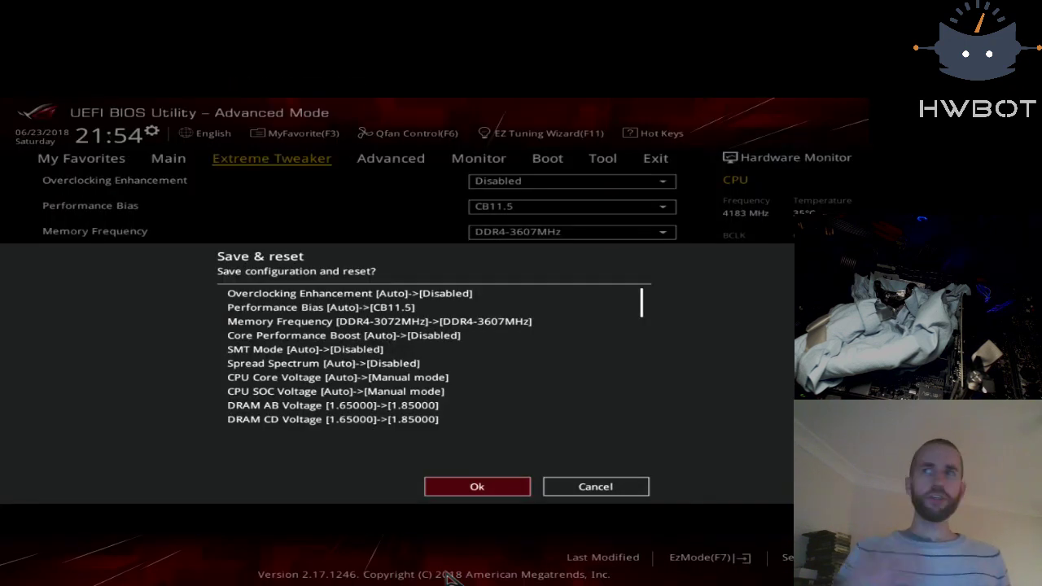
key("Return")
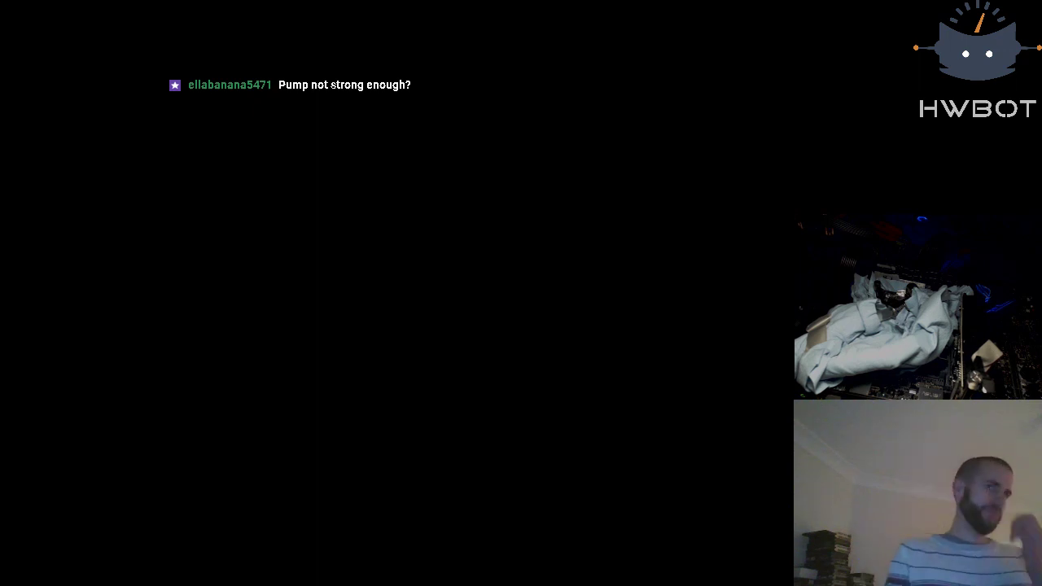
key("Right")
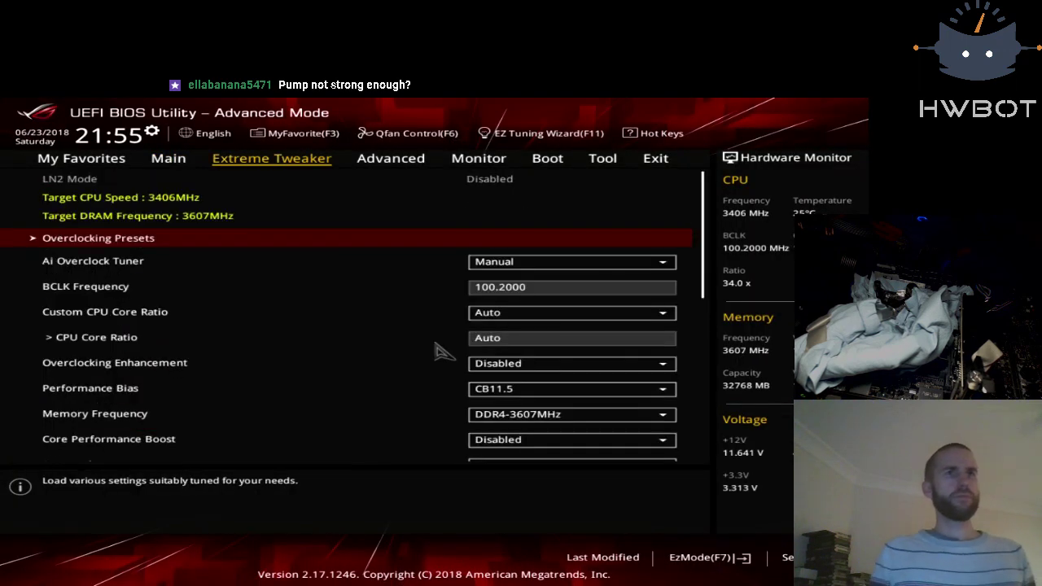
Examine the Extreme Tweaker clock, ratio, memory and voltage settings after the restart
key("Down")
key("Down")
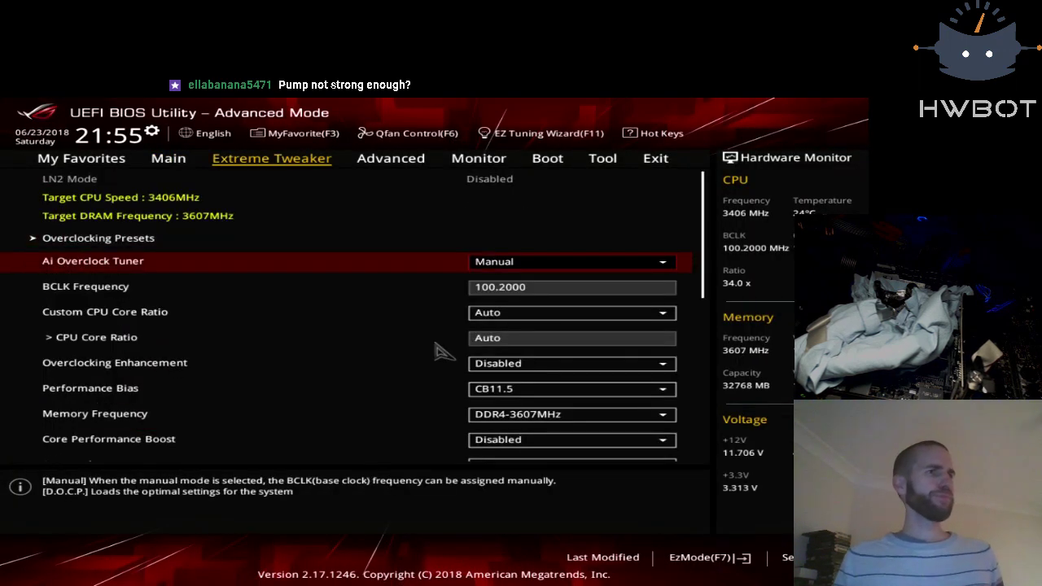
key("Page_Down")
key("Page_Up")
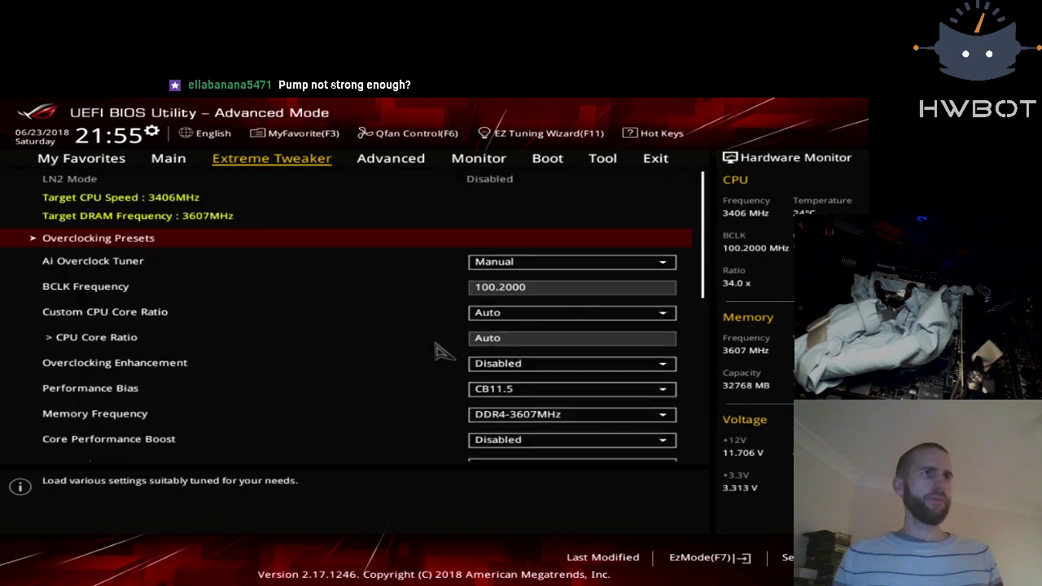
key("Page_Down")
key("Page_Down")
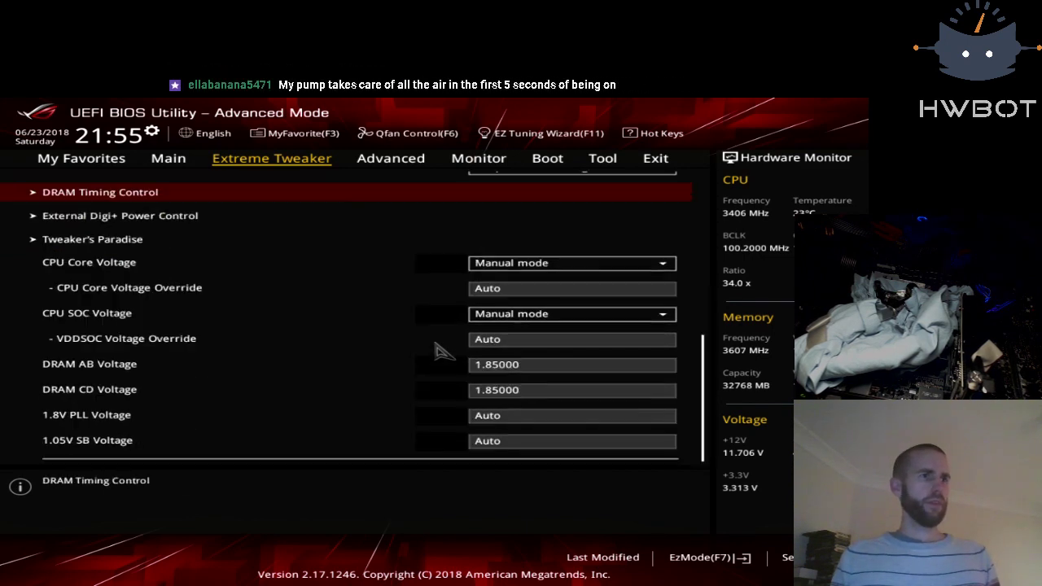
key("Page_Up")
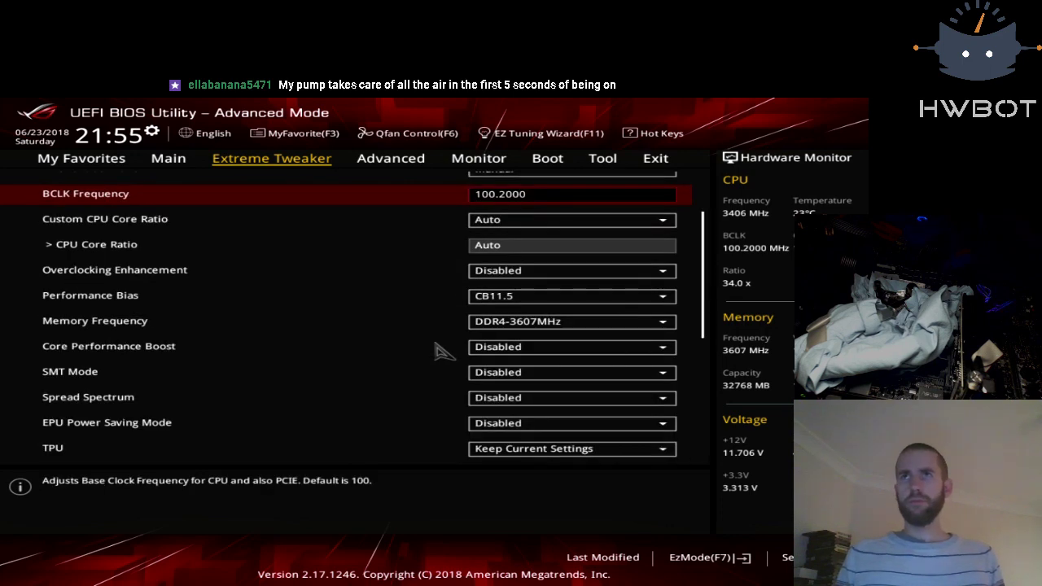
key("Up")
key("Up")
key("Up")
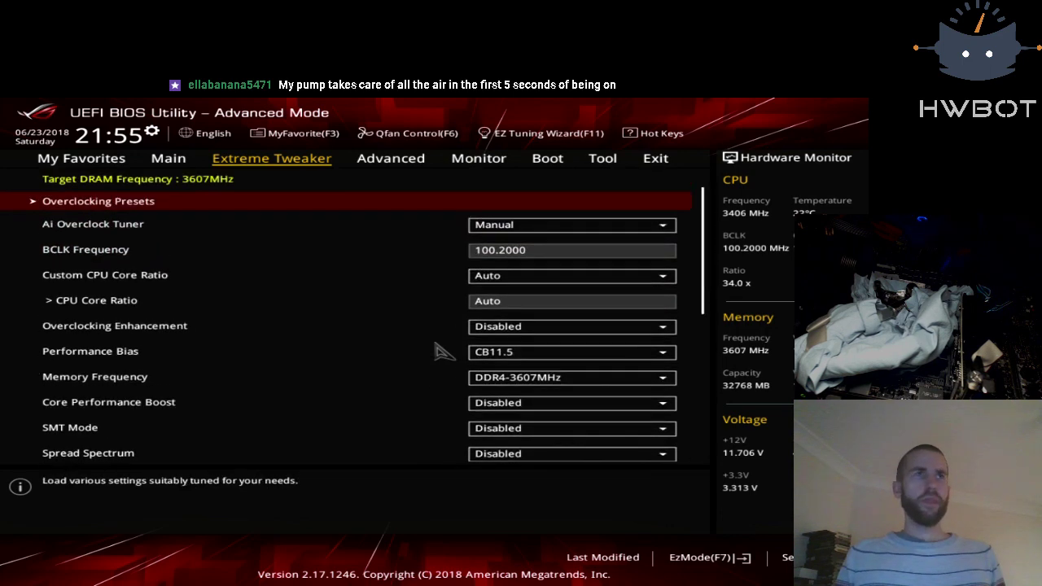
key("Up")
key("Down")
key("Down")
key("Down")
key("Down")
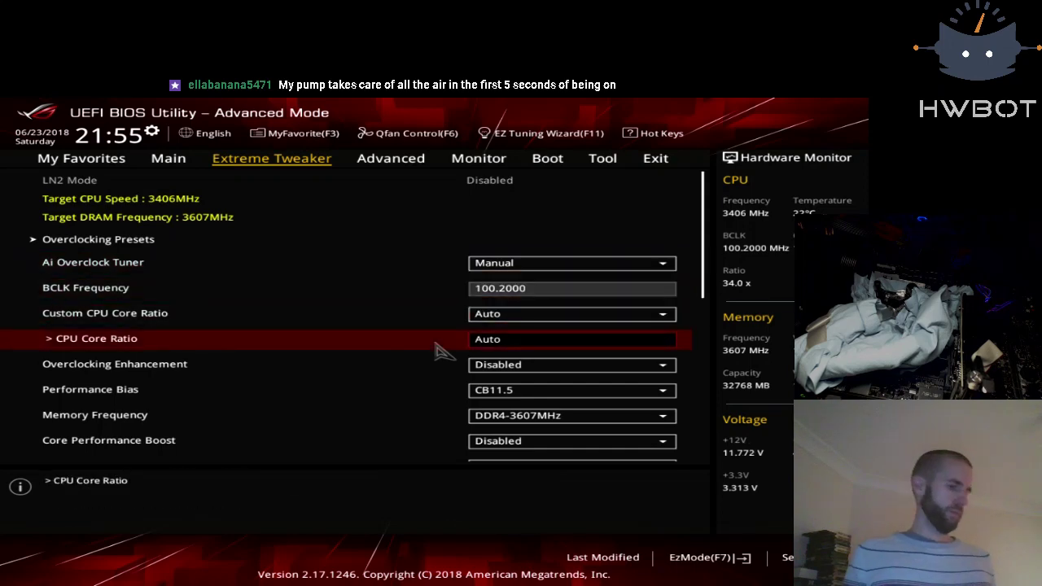
Set the VDDSOC Voltage Override to 1.20000, save the configuration and reset the system
left_click(488, 324)
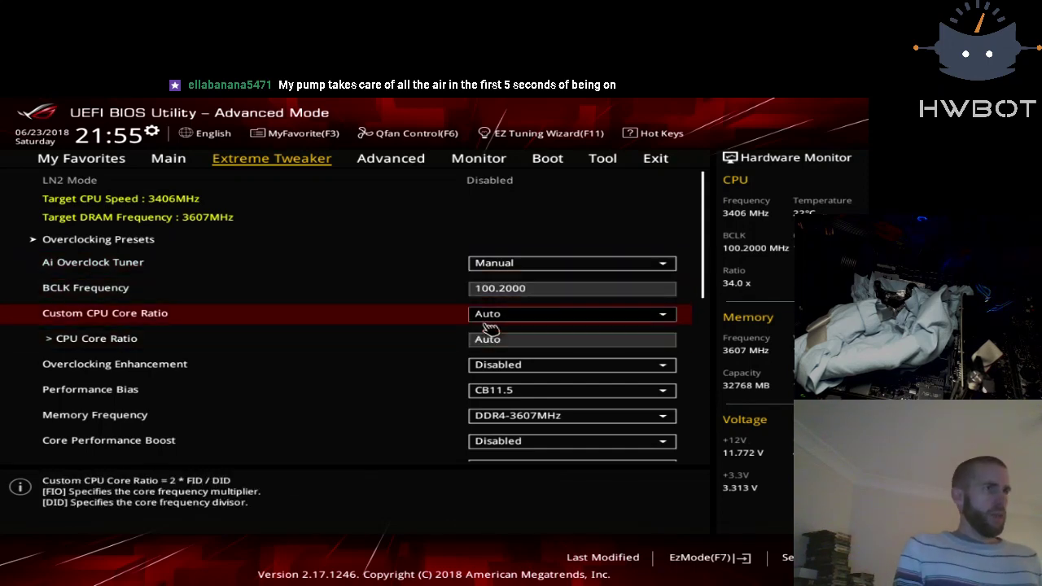
key("Up")
key("Page_Down")
key("Down")
key("Down")
key("Down")
key("Down")
key("Down")
key("Down")
key("Down")
key("Down")
key("Down")
key("Down")
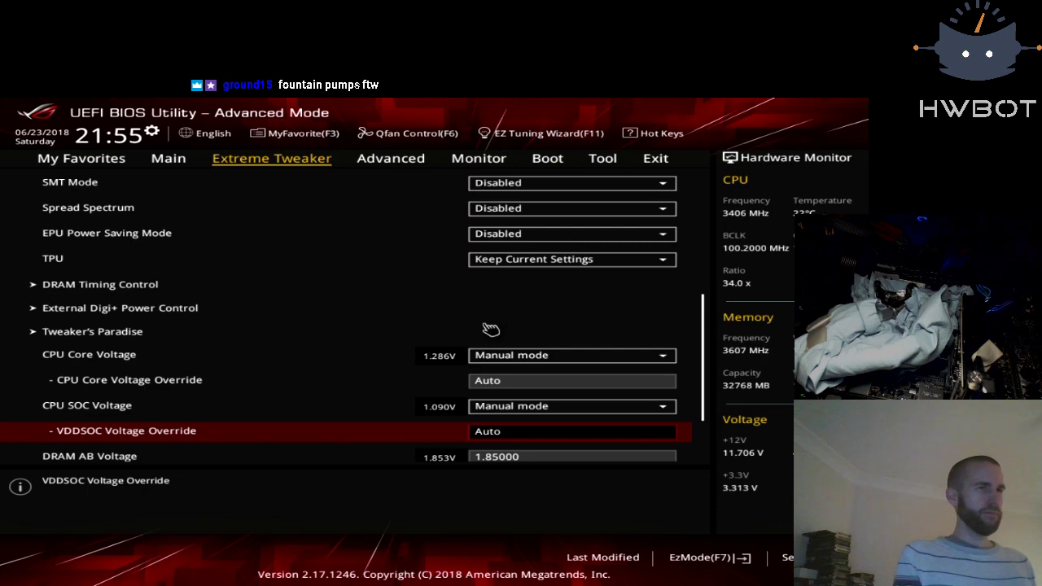
type("1.20000")
key("F10")
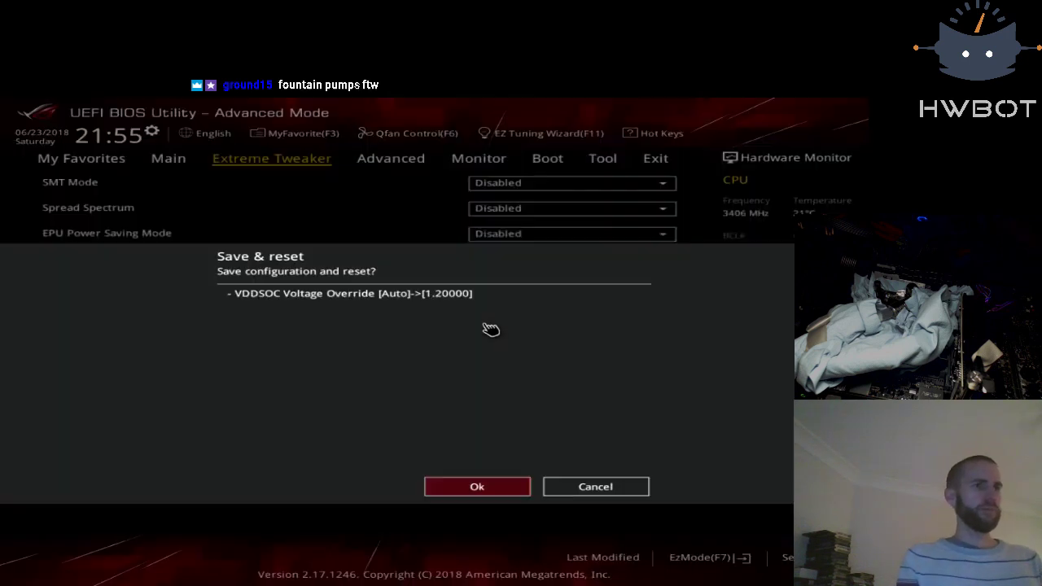
key("Return")
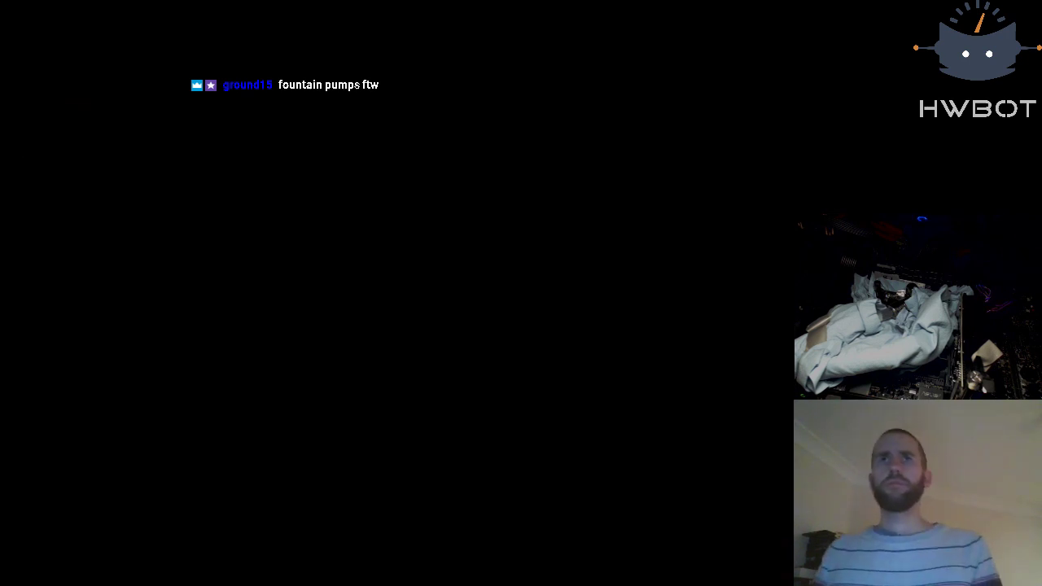